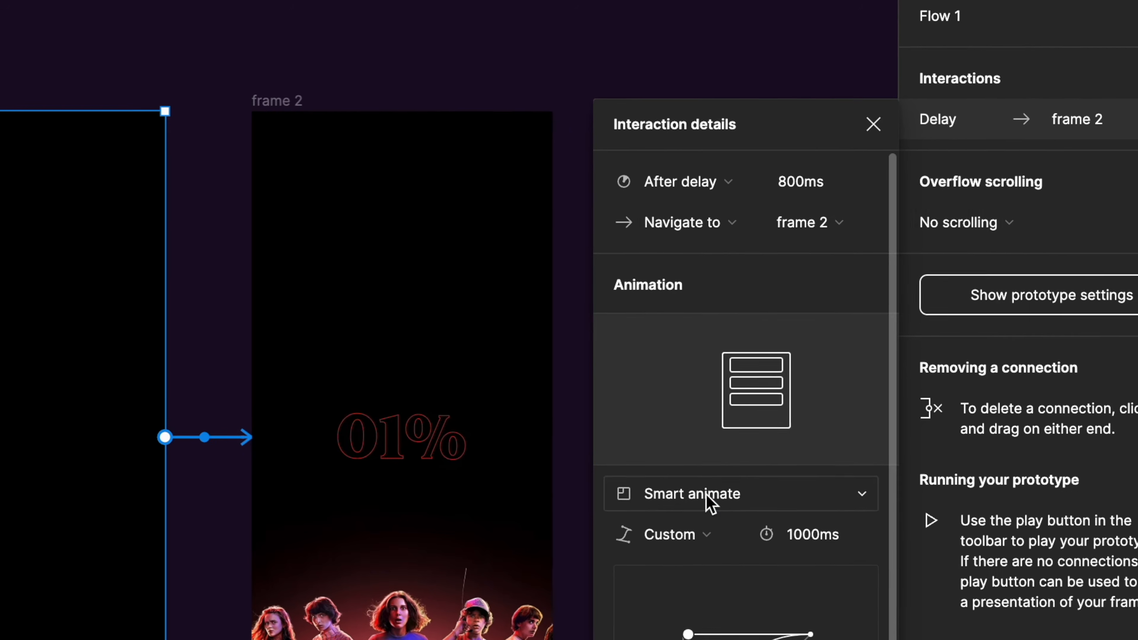
Set the frame 1 to frame 2 interaction's delay to 1ms and apply its custom Smart animate easing curve
left_click(820, 187)
type("1ms")
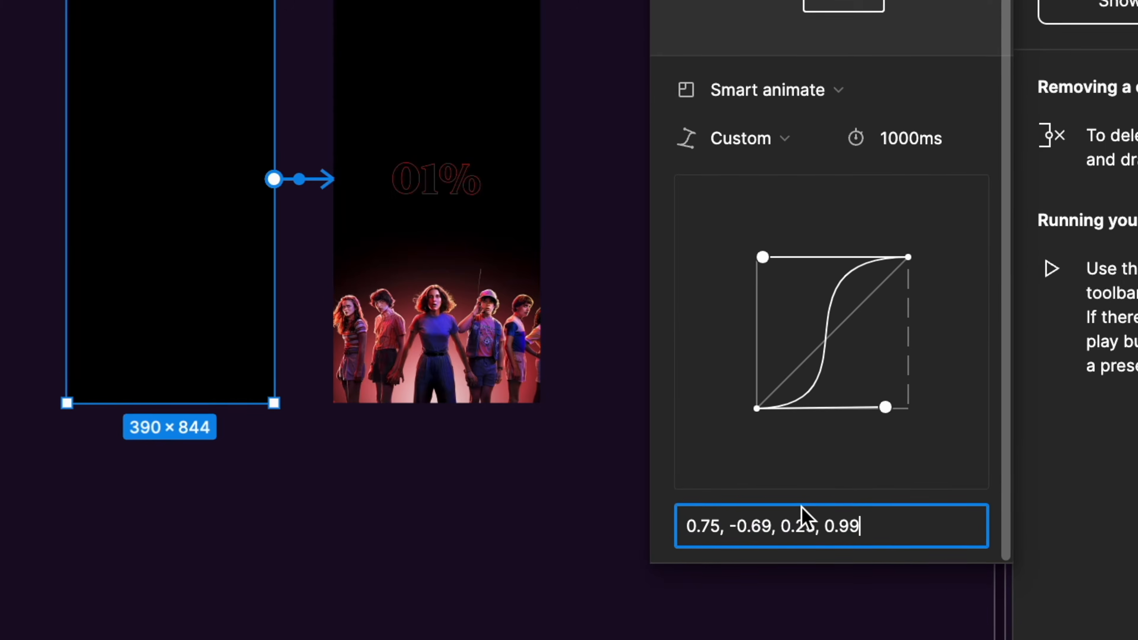
key("Return")
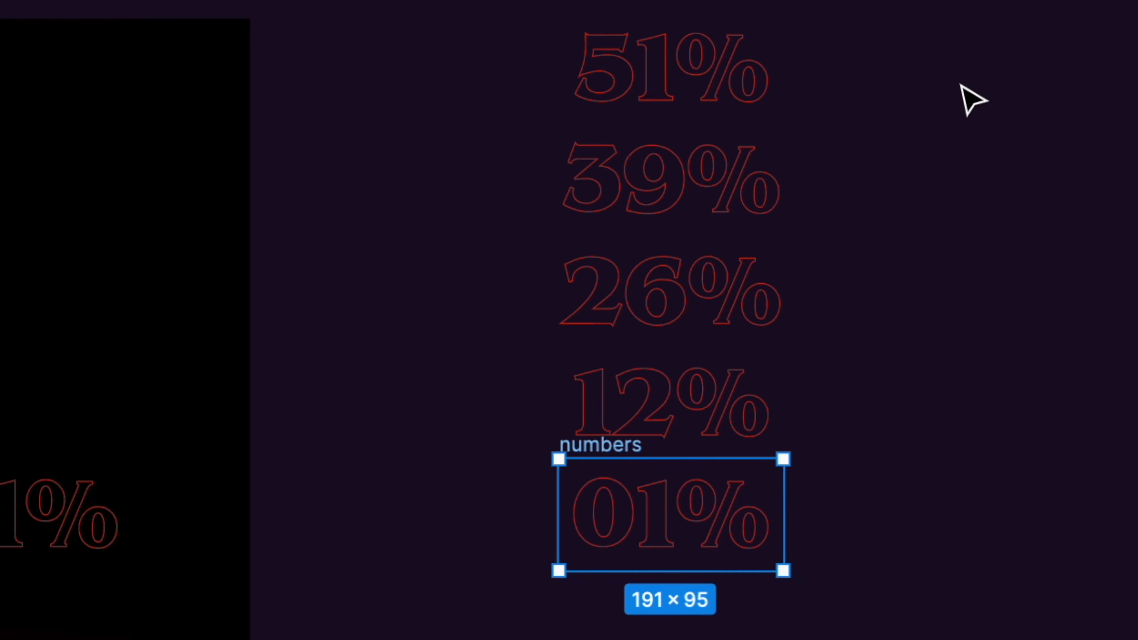
Preview the game prototype's character carousel by swiping past the Max and Mike cards
scroll(968, 99, "down", 3)
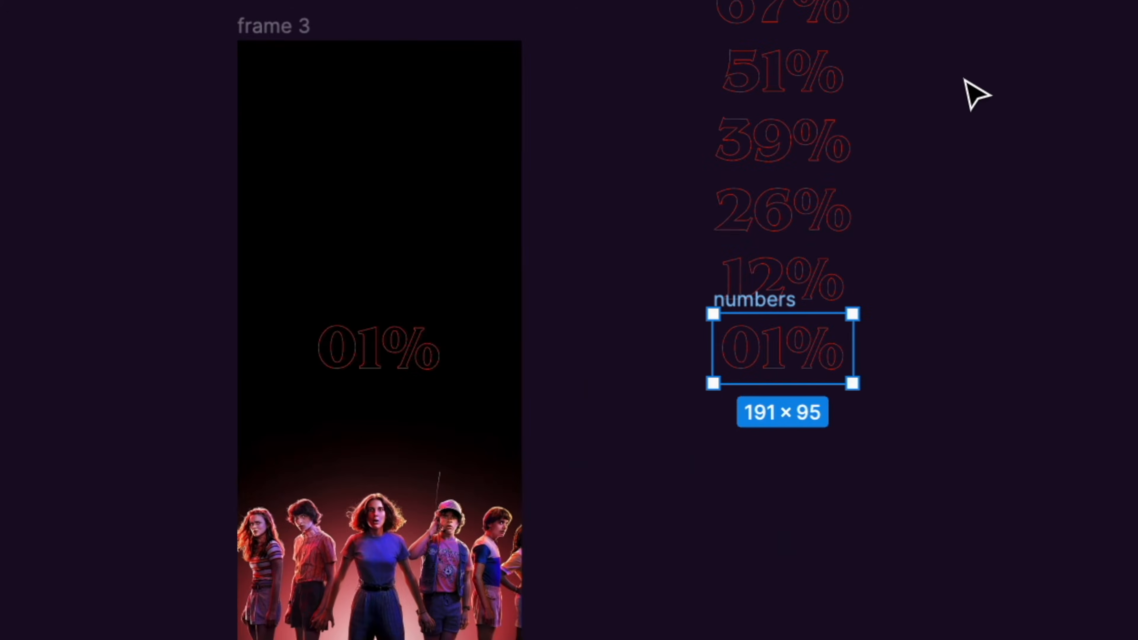
scroll(968, 94, "up", 5)
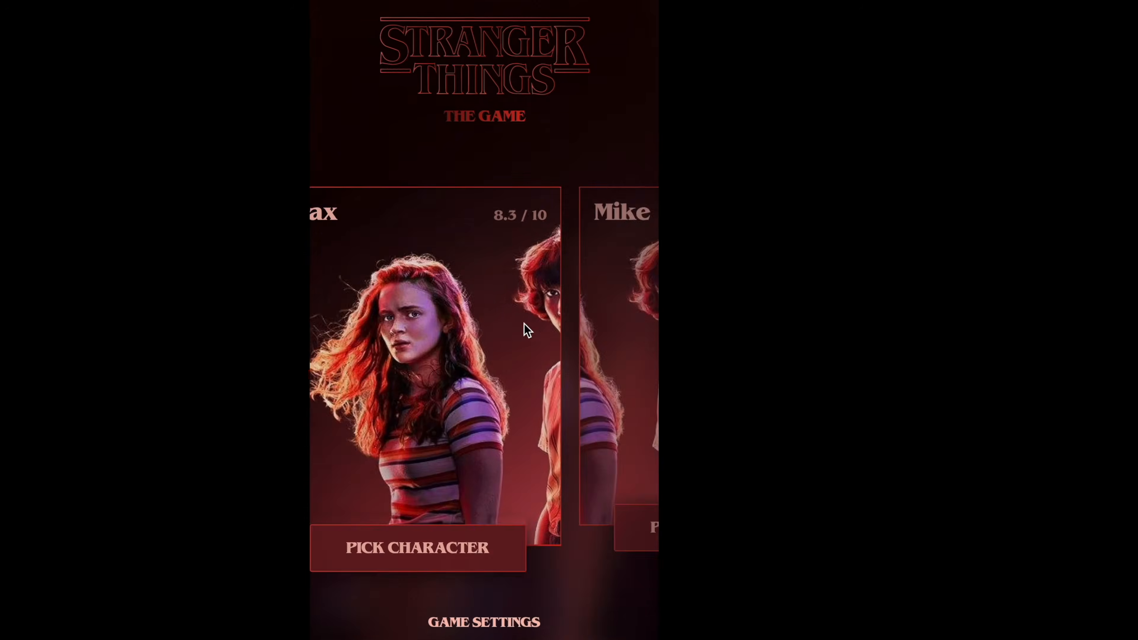
left_click_drag(524, 323, 390, 341)
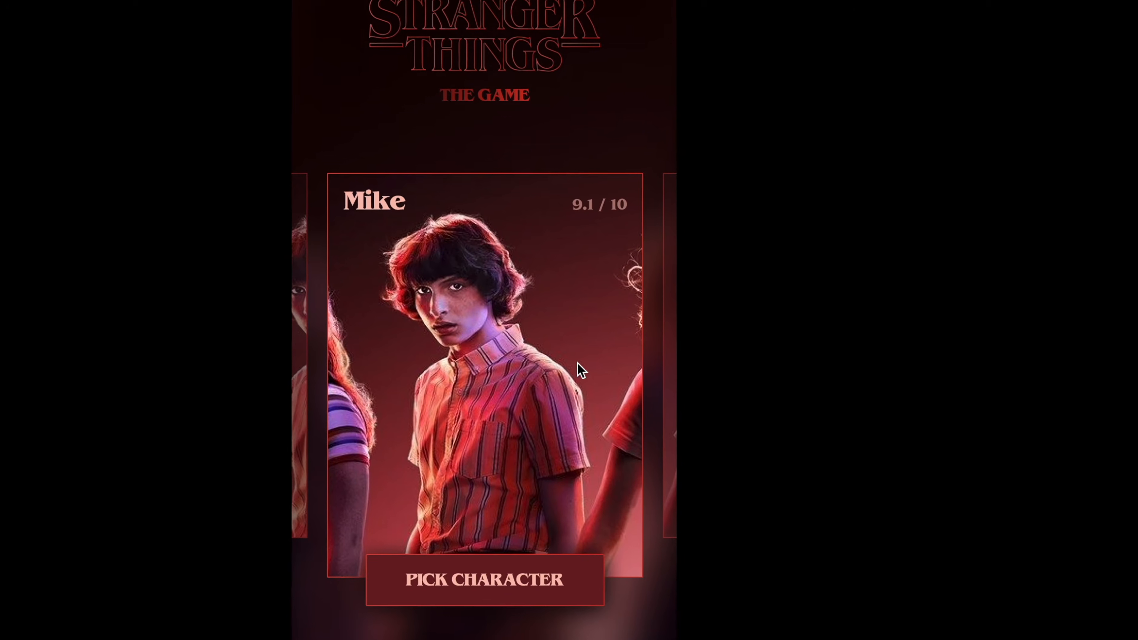
left_click_drag(568, 357, 365, 359)
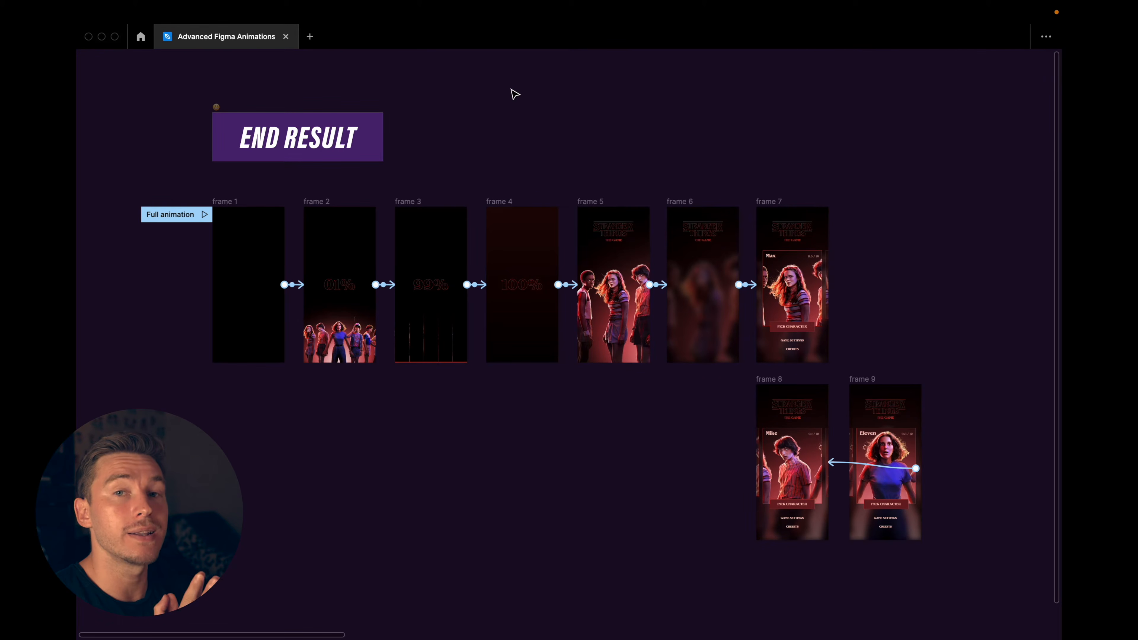
Play the Full animation flow of the END RESULT section and swipe through the Max and Mike character cards
scroll(514, 94, "left", 2)
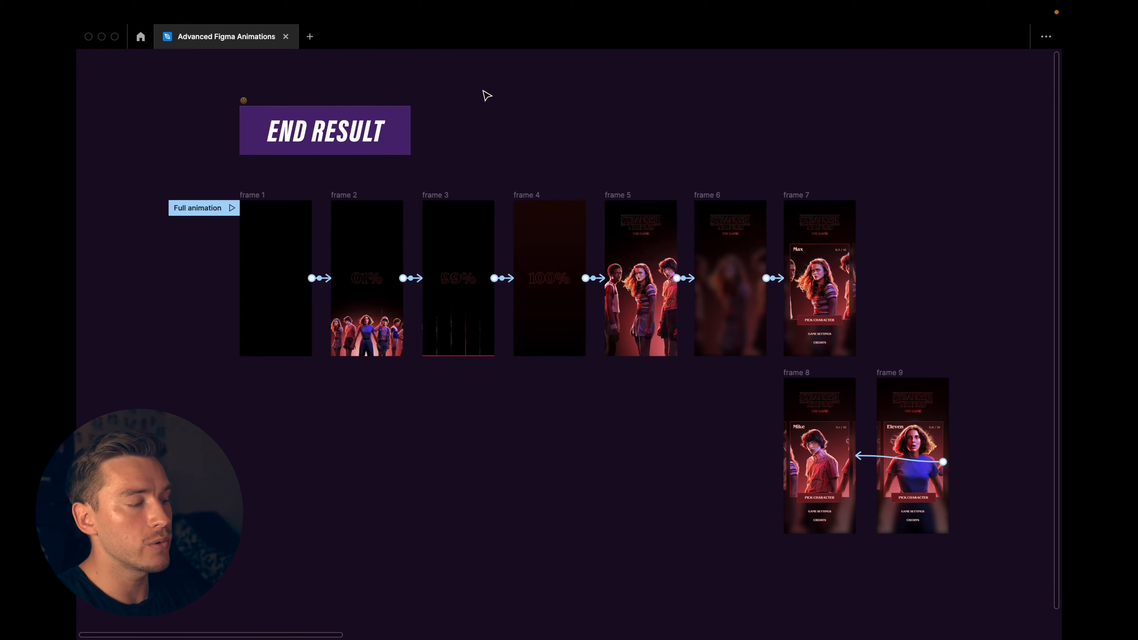
scroll(487, 96, "right", 1)
scroll(339, 111, "up", 3)
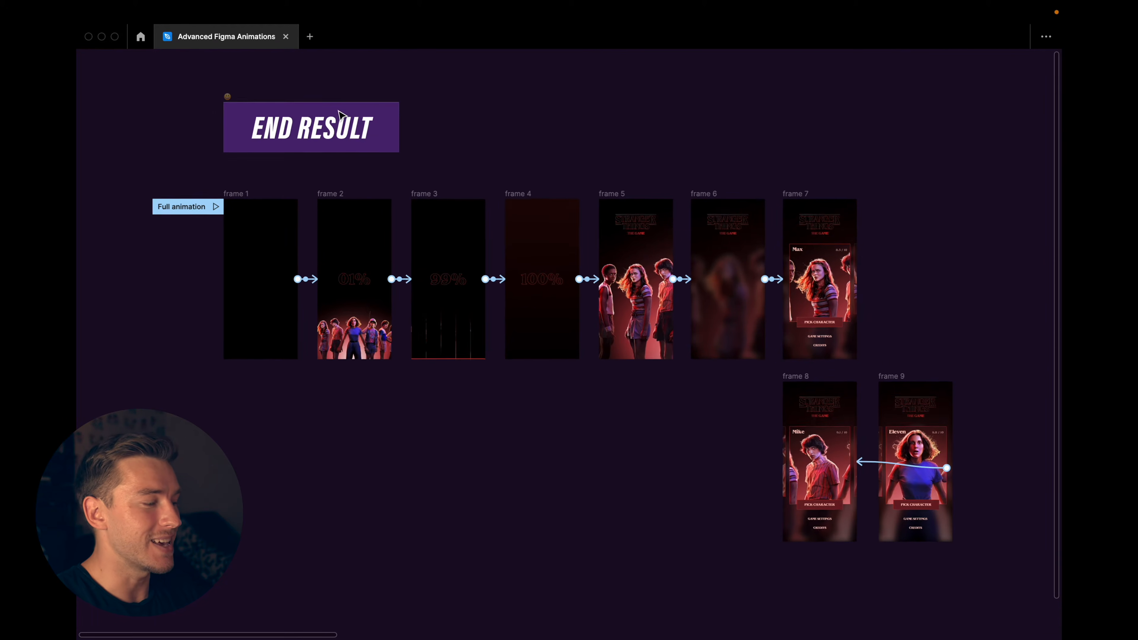
scroll(338, 111, "right", 2)
scroll(339, 112, "down", 3)
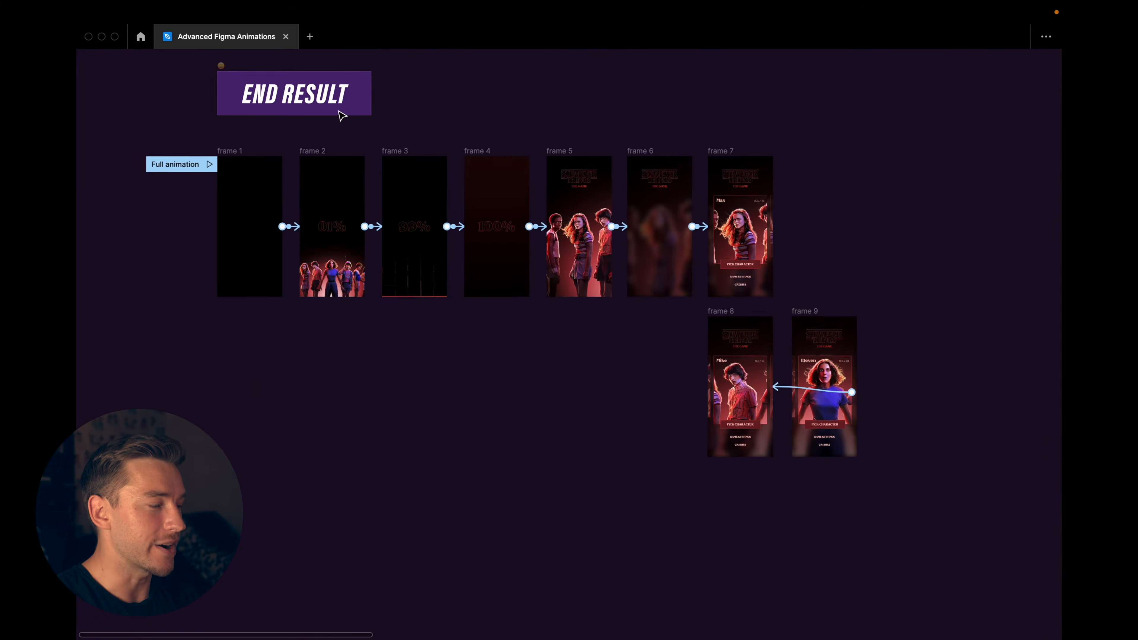
scroll(339, 112, "up", 2)
scroll(183, 168, "right", 1)
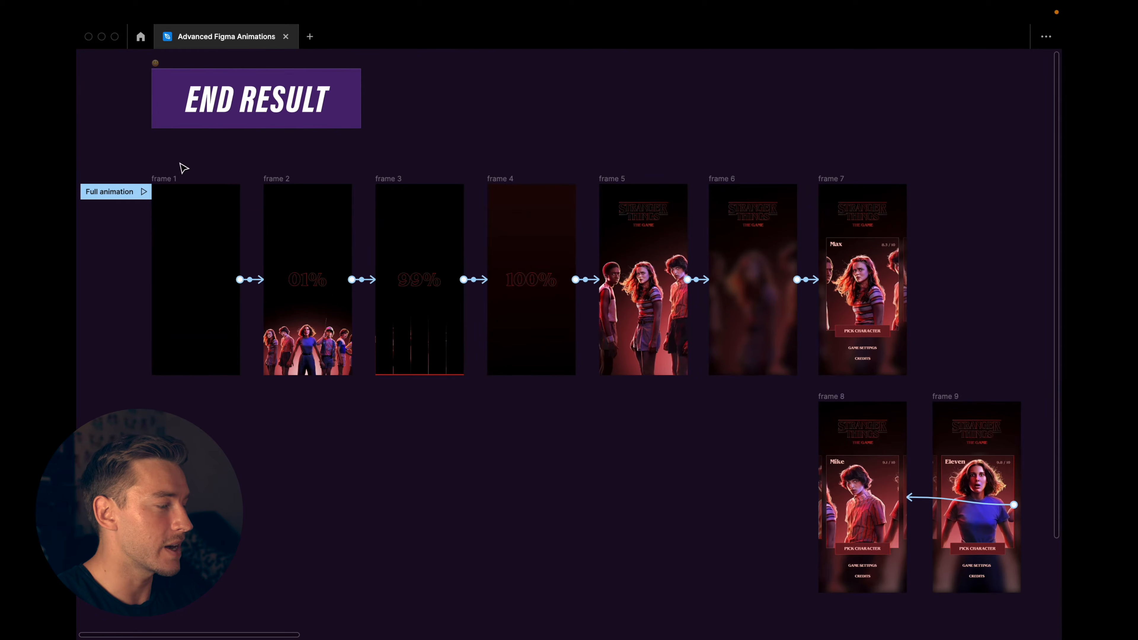
left_click(139, 194)
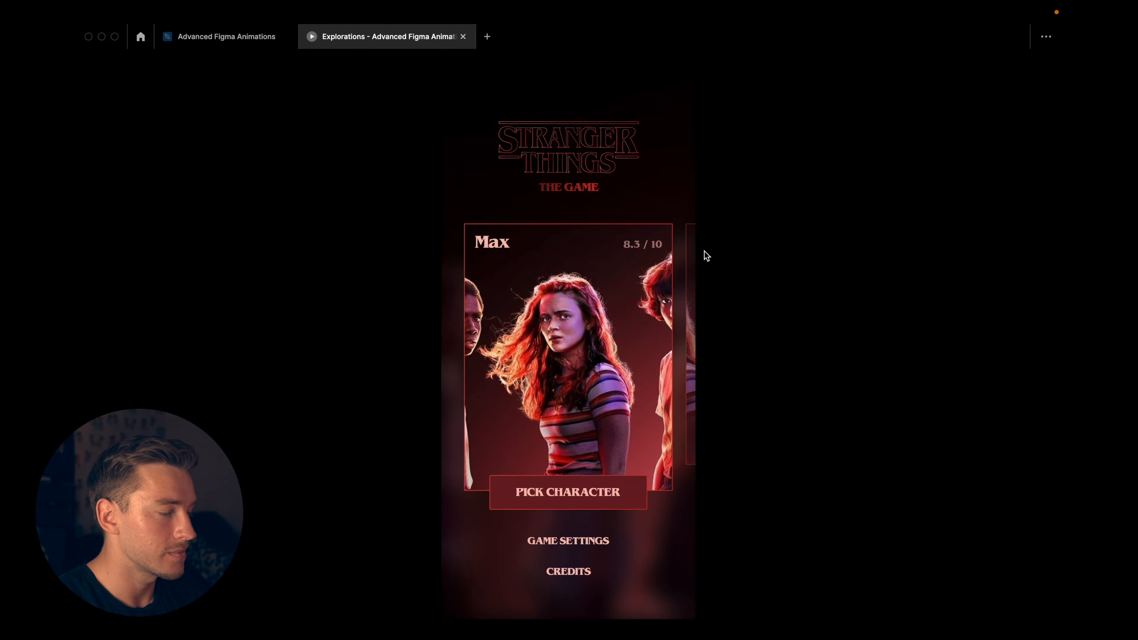
left_click_drag(658, 312, 483, 330)
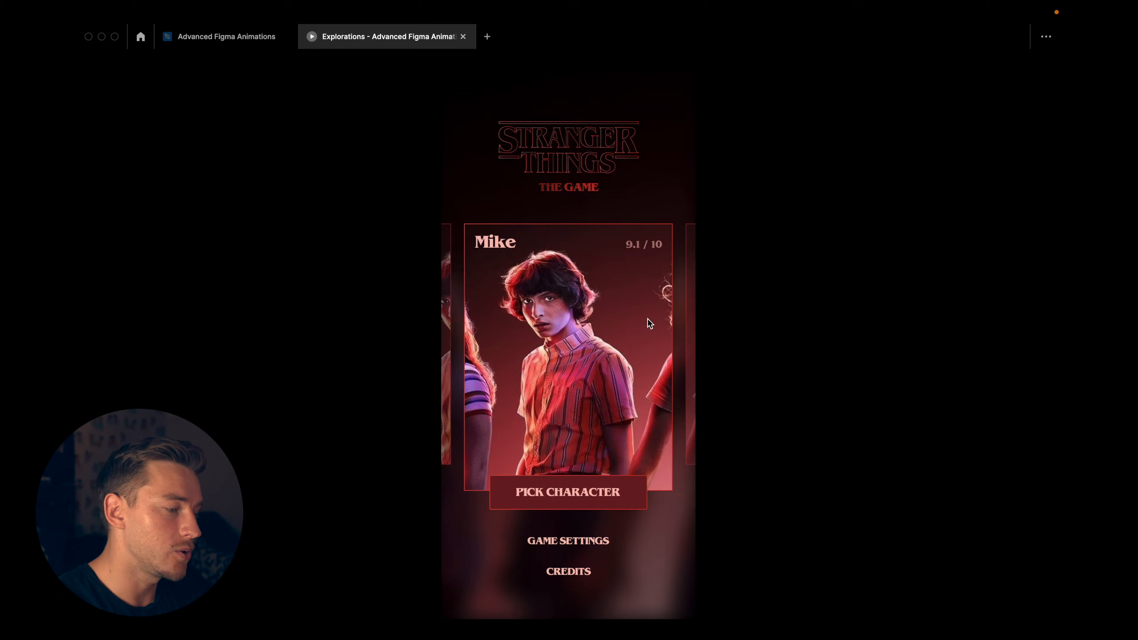
left_click_drag(635, 318, 495, 315)
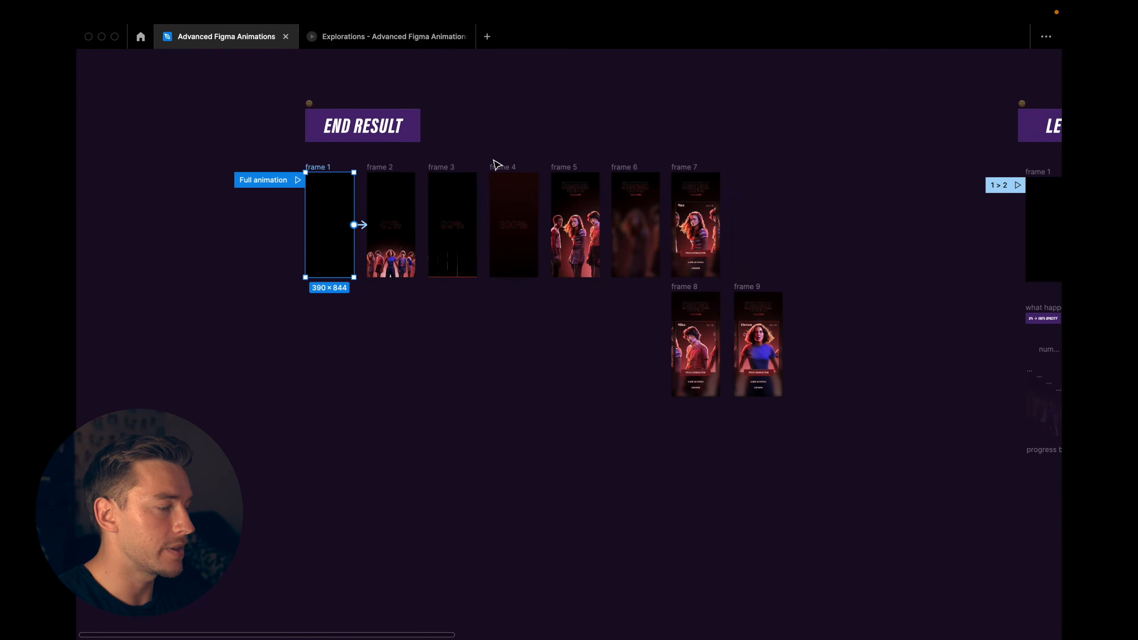
Return to the Advanced Figma Animations design file and select frame 1 of the 1 > 2 flow
left_click(510, 151)
scroll(529, 142, "right", 2)
scroll(529, 140, "up", 3)
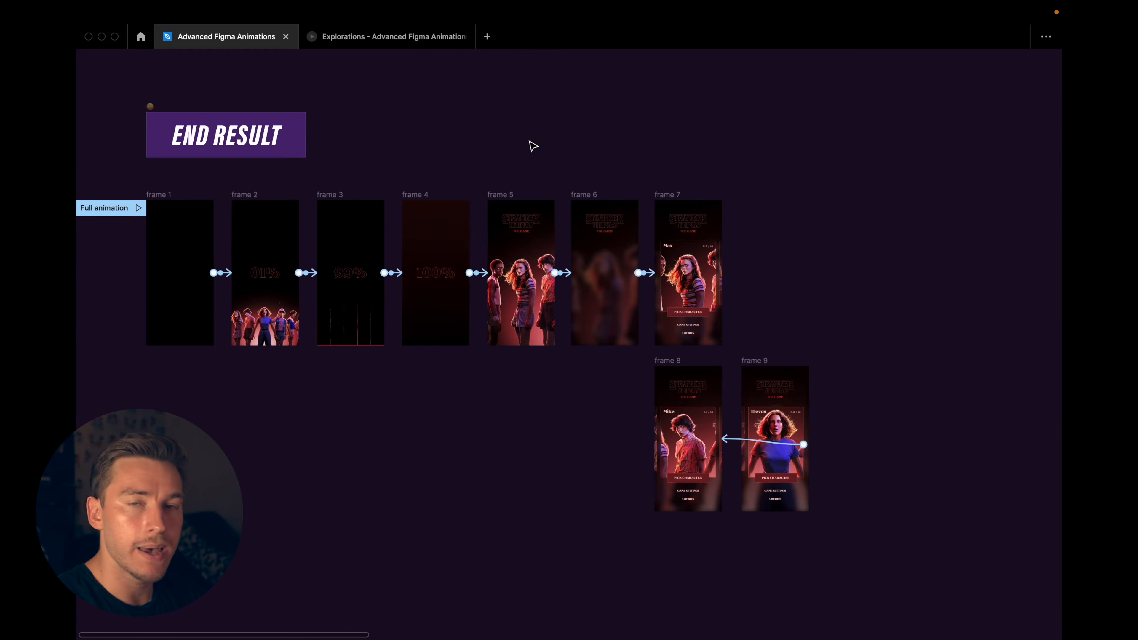
scroll(532, 146, "right", 5)
scroll(533, 146, "up", 3)
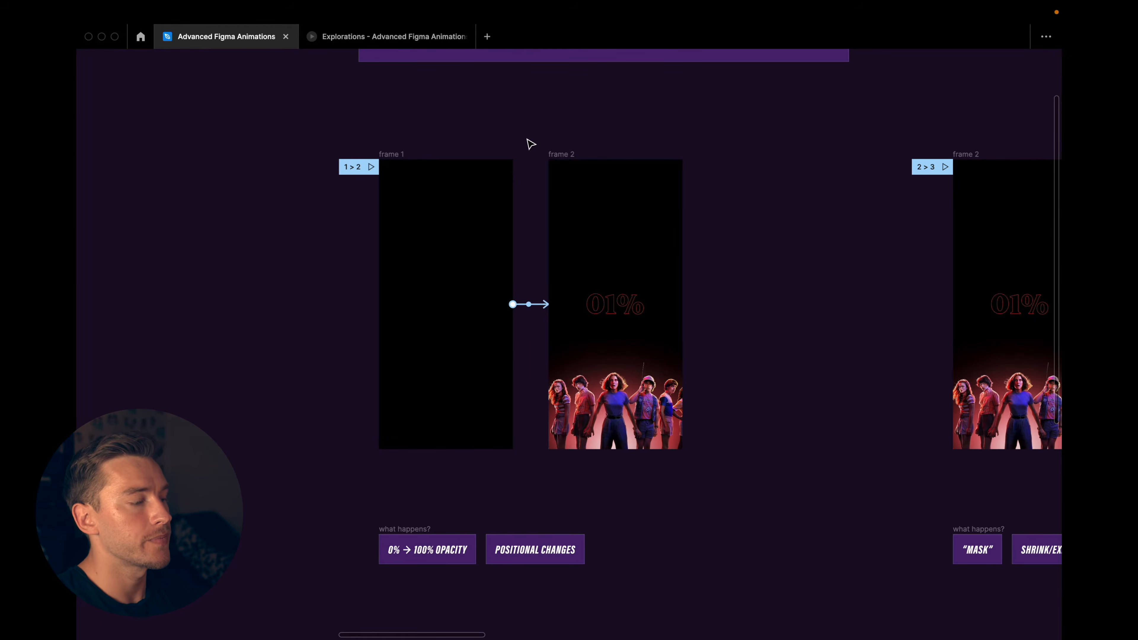
scroll(528, 155, "left", 5)
scroll(527, 157, "right", 2)
left_click(504, 203)
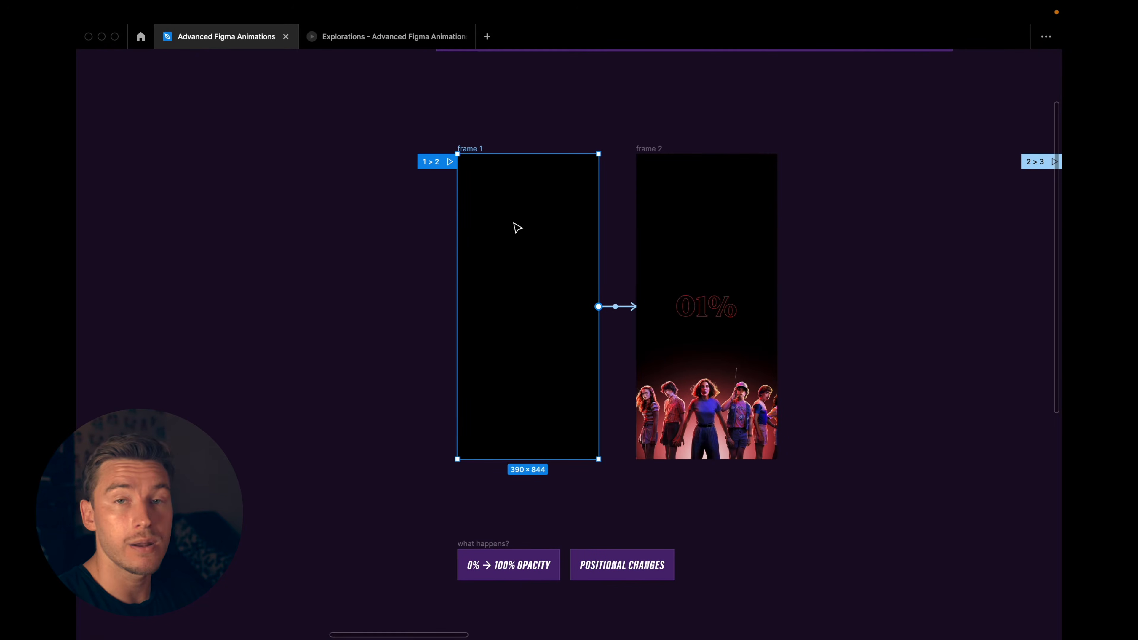
Examine the opacity and positional change tags below frames 1 and 2
scroll(612, 541, "up", 5)
scroll(612, 542, "down", 3)
left_click(374, 534)
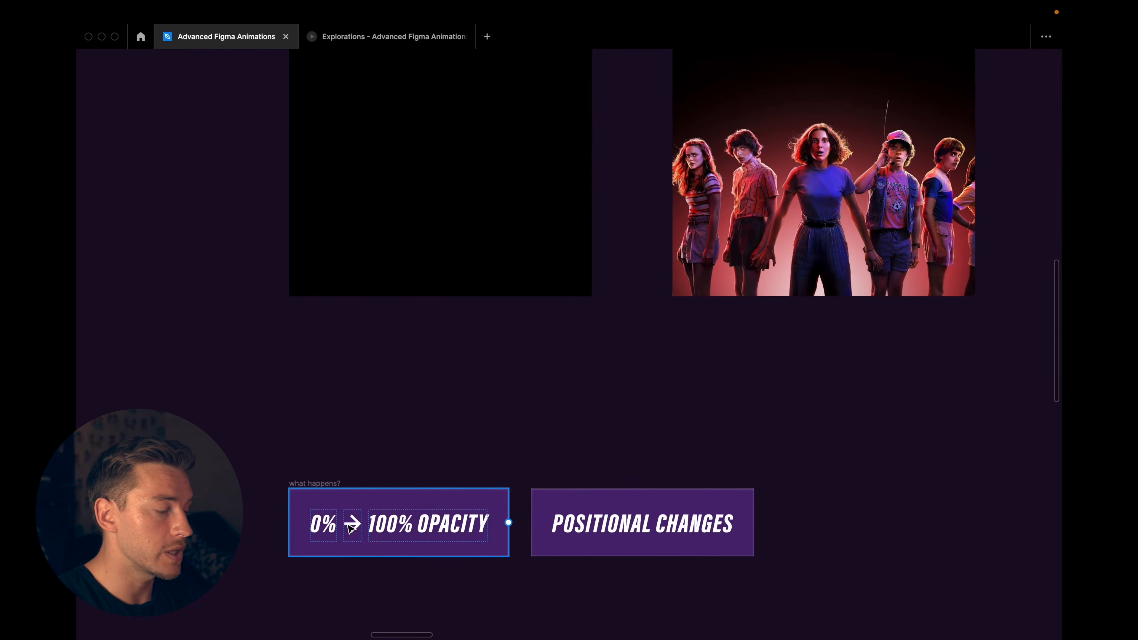
scroll(460, 482, "down", 3)
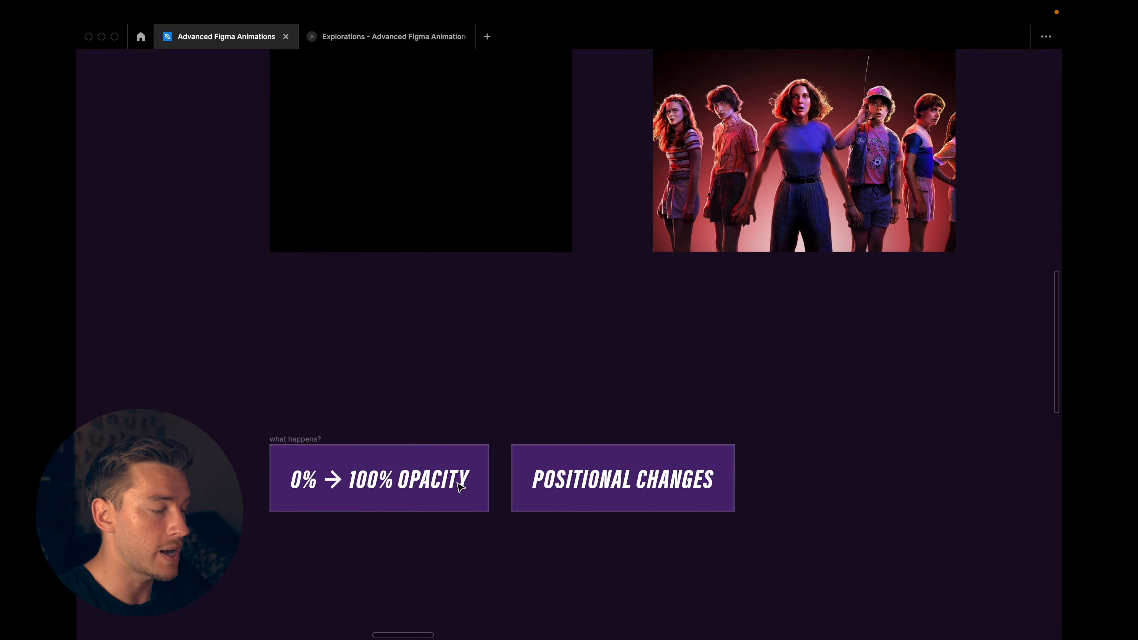
left_click(641, 463)
scroll(639, 462, "down", 3)
scroll(691, 376, "down", 8)
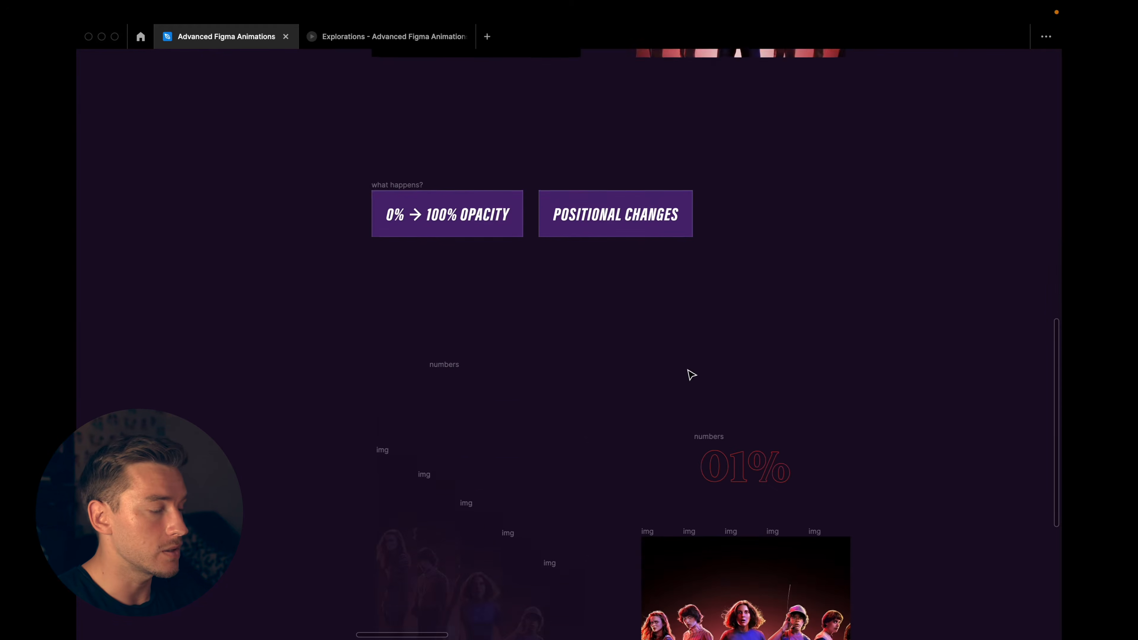
Inspect the faded numbers, img strips and progress bar against their fully visible counterparts below the tags
scroll(500, 200, "up", 2)
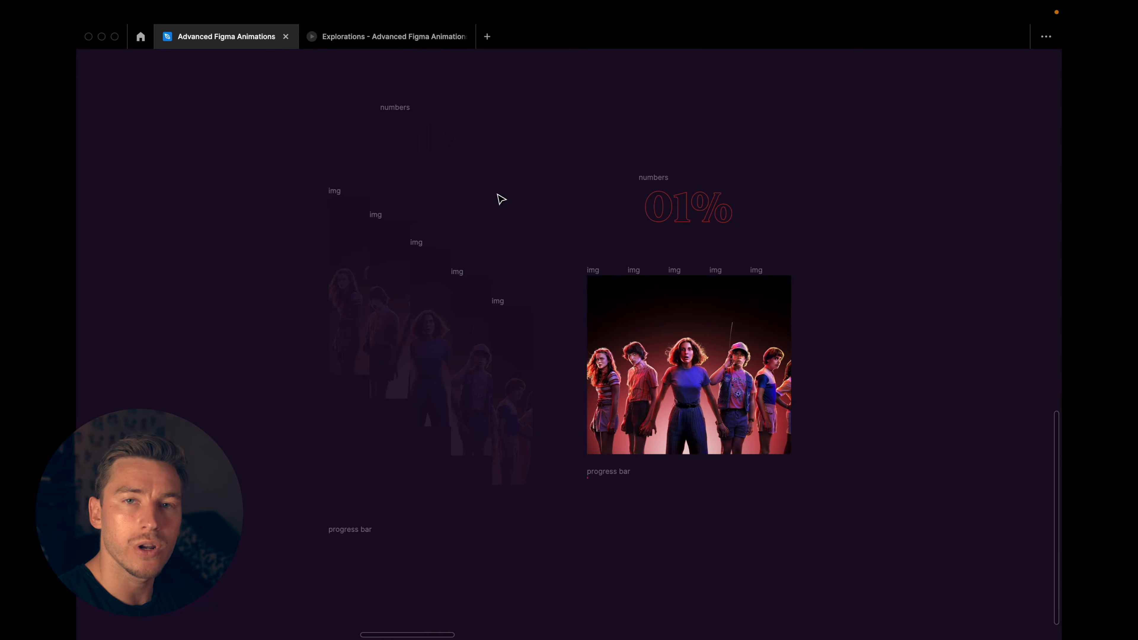
scroll(501, 201, "up", 1)
scroll(414, 213, "down", 1)
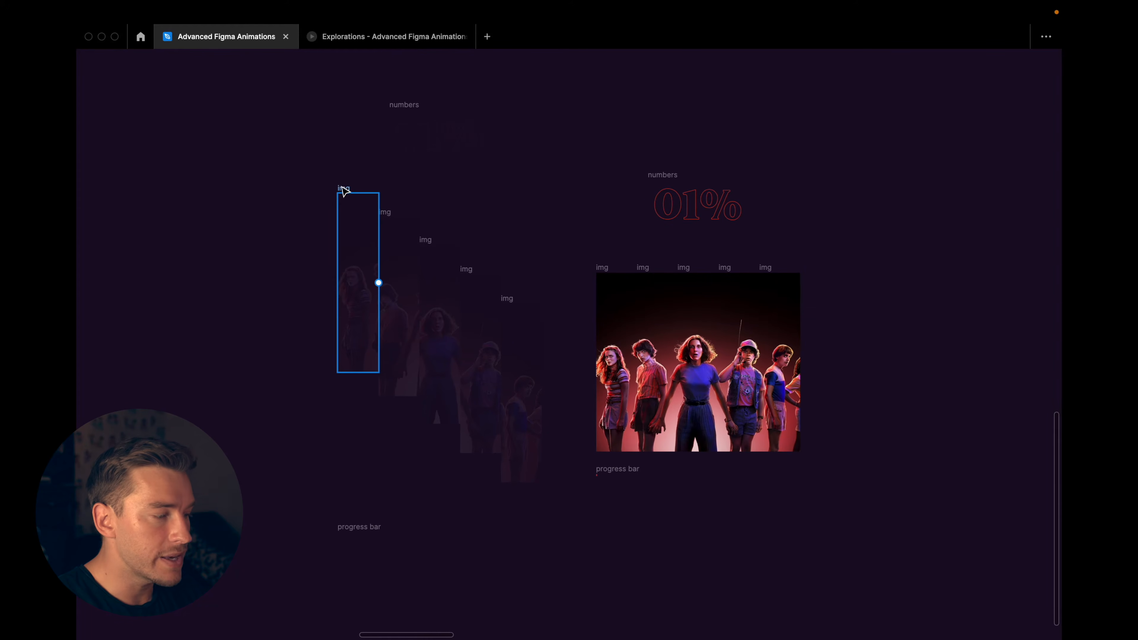
scroll(343, 188, "down", 1)
left_click(355, 522)
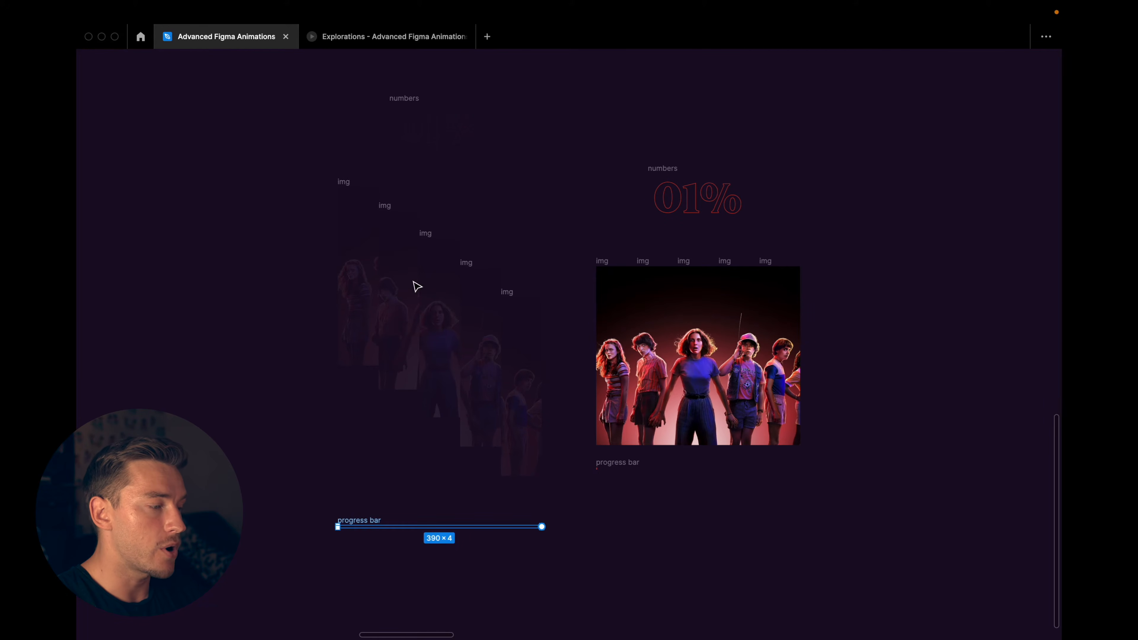
left_click(412, 103)
left_click(547, 245)
scroll(547, 245, "down", 1)
scroll(550, 228, "up", 2)
scroll(550, 228, "down", 1)
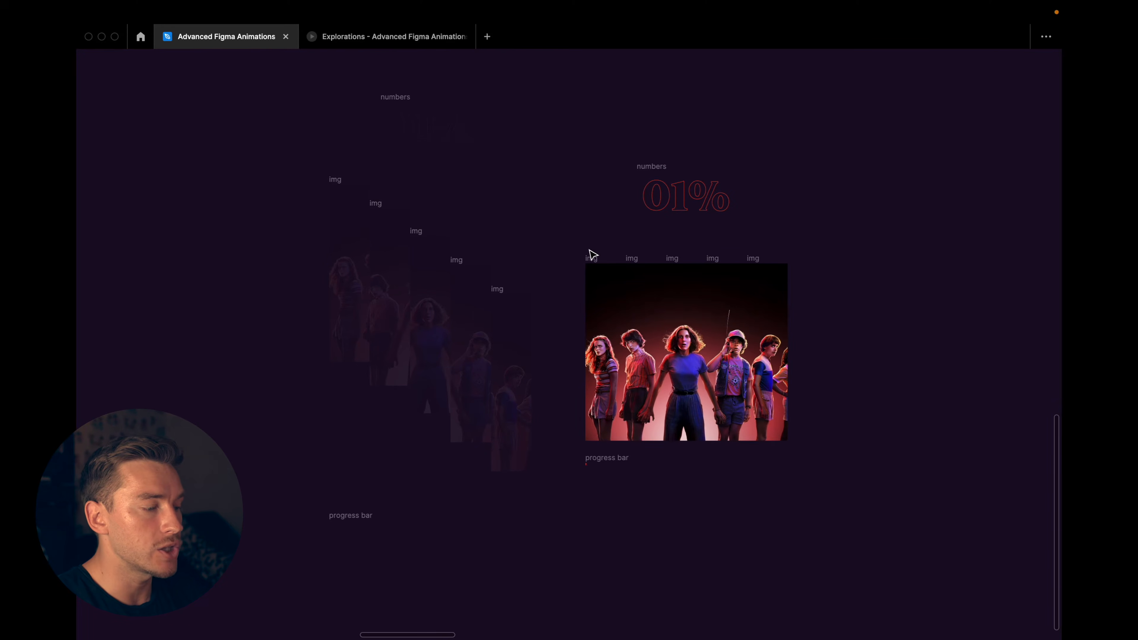
Show the editor interface, duplicate the first fully visible img strip below its progress bar, and select the image inside the copy
key("super+backslash")
scroll(590, 250, "down", 3)
scroll(587, 252, "right", 1)
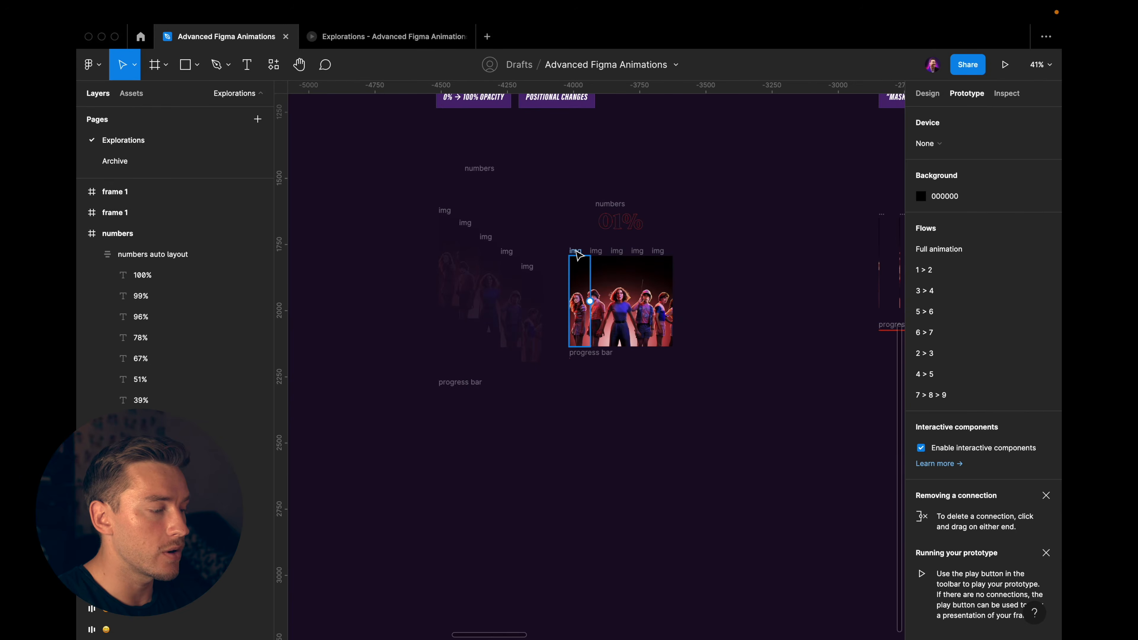
left_click_drag(576, 252, 577, 352)
scroll(581, 357, "up", 5)
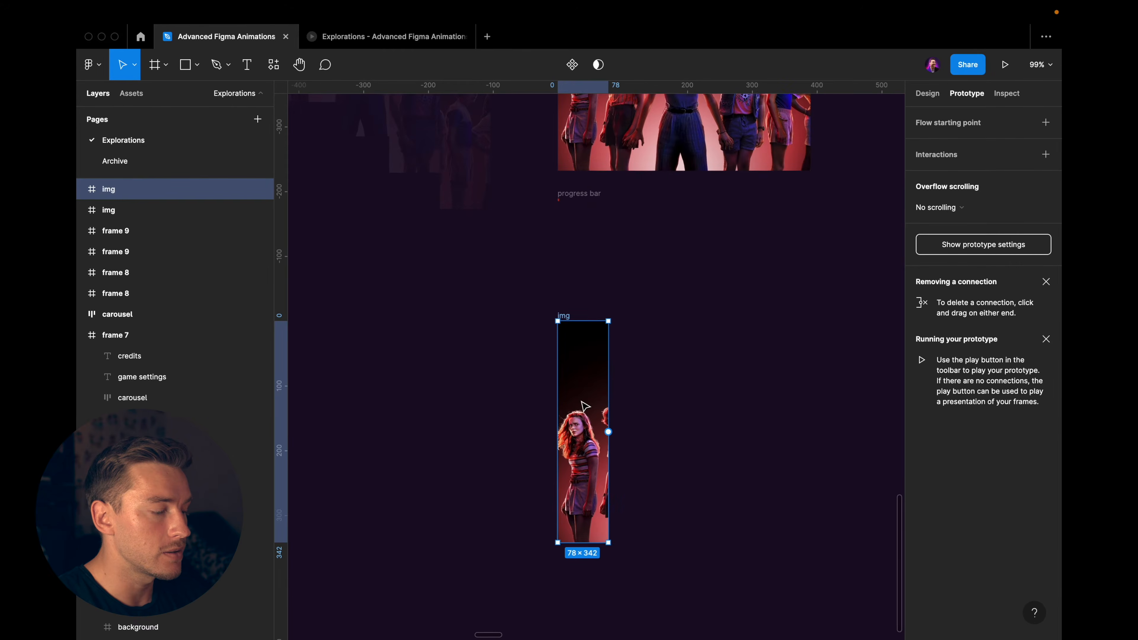
key("Escape")
left_click(585, 406)
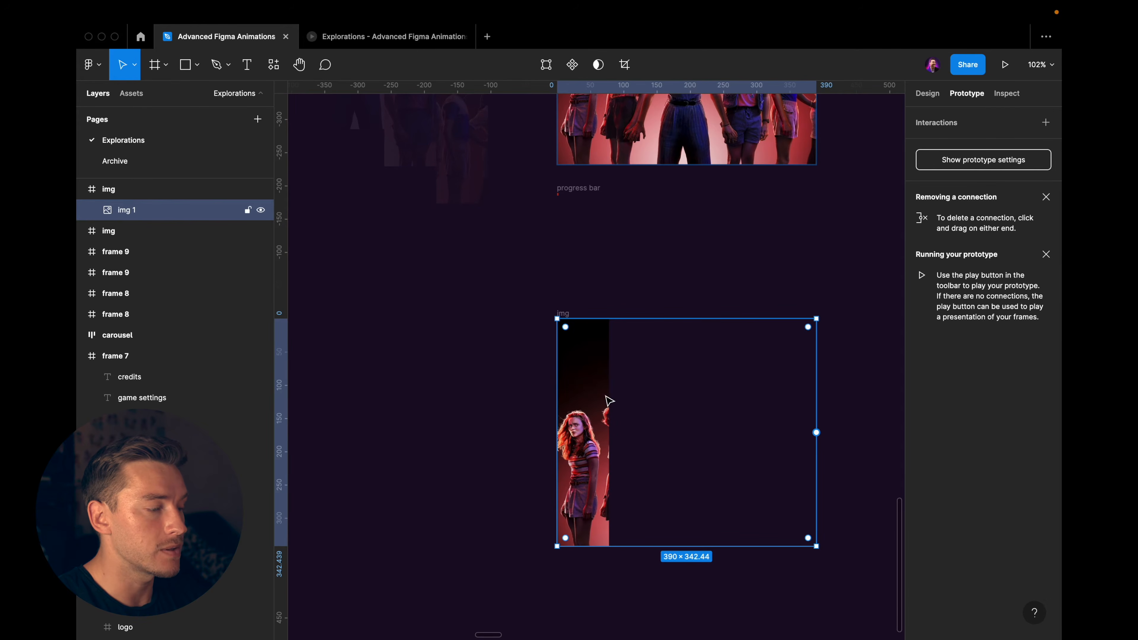
Inspect the full-width images nested in the five img strips by selecting the strips in turn
scroll(605, 396, "up", 2)
scroll(605, 396, "right", 1)
key("Escape")
scroll(574, 193, "down", 3)
left_click(587, 177)
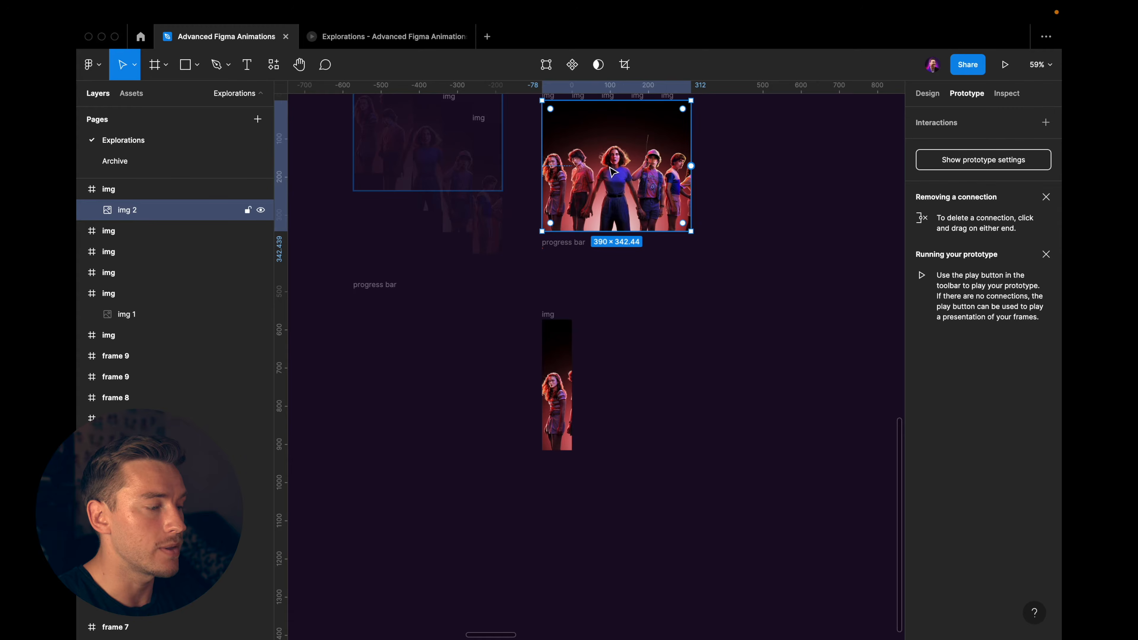
left_click(610, 167)
left_click(645, 164)
left_click(674, 161)
left_click(645, 159)
left_click(614, 156)
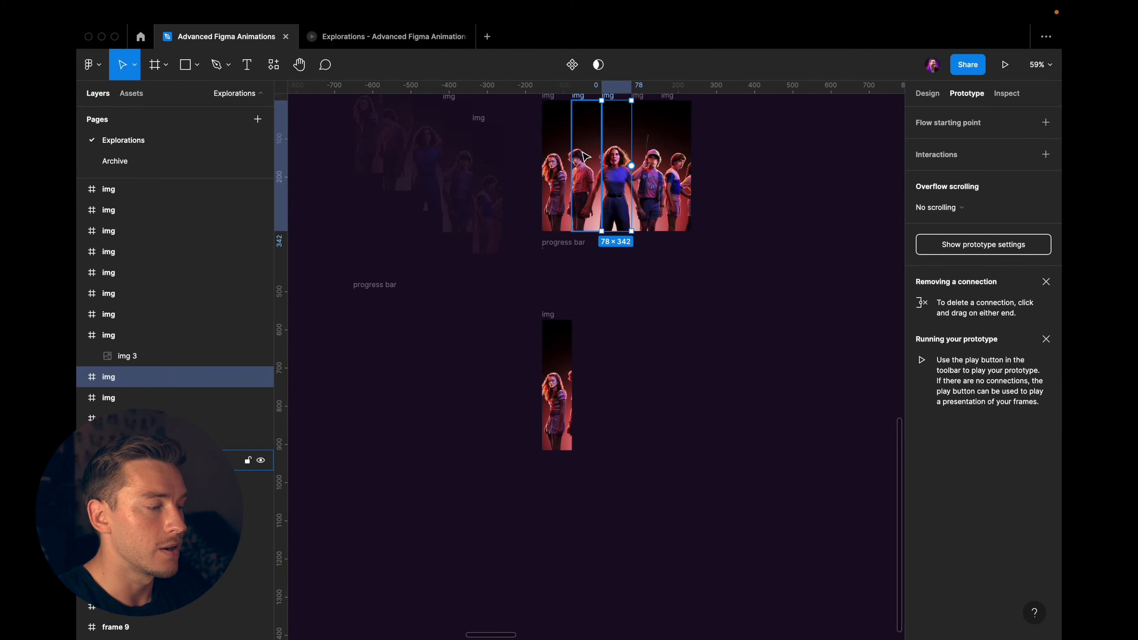
left_click(582, 153)
left_click(556, 159)
Turn Clip content off and back on for the duplicated img strip to compare the cropped and full image
left_click(550, 301)
left_click(549, 315)
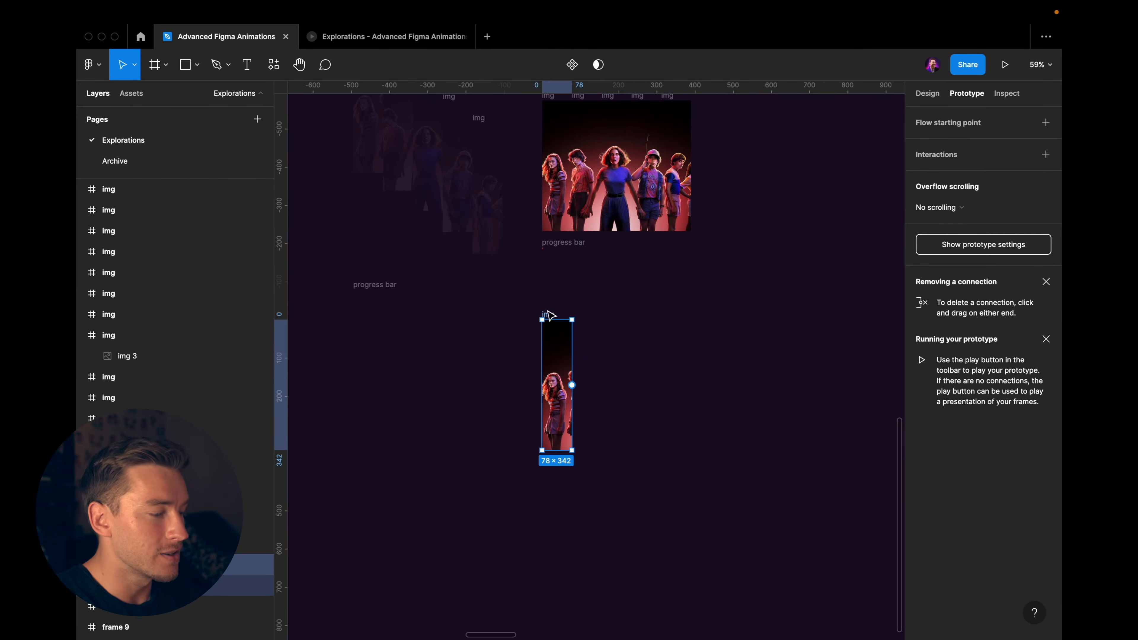
left_click(927, 94)
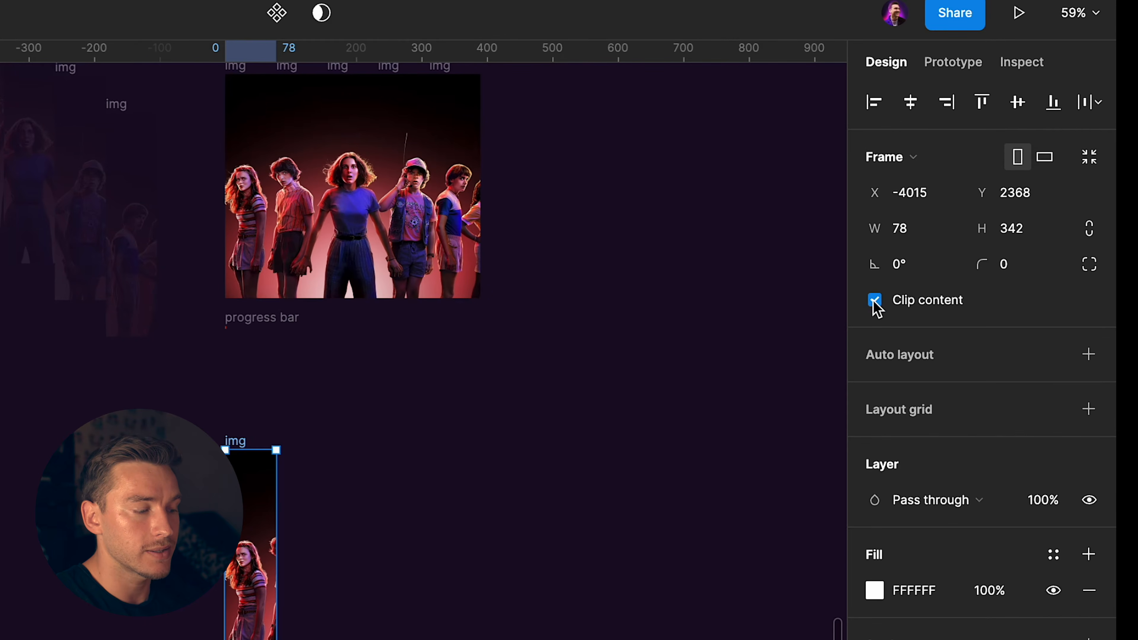
left_click(874, 300)
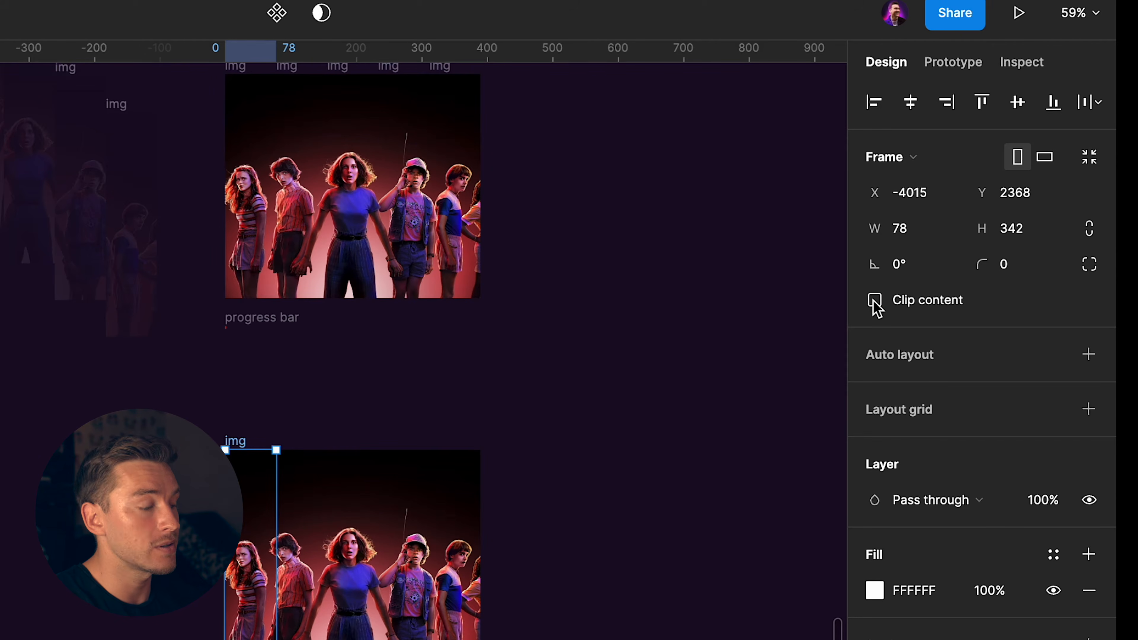
left_click(875, 300)
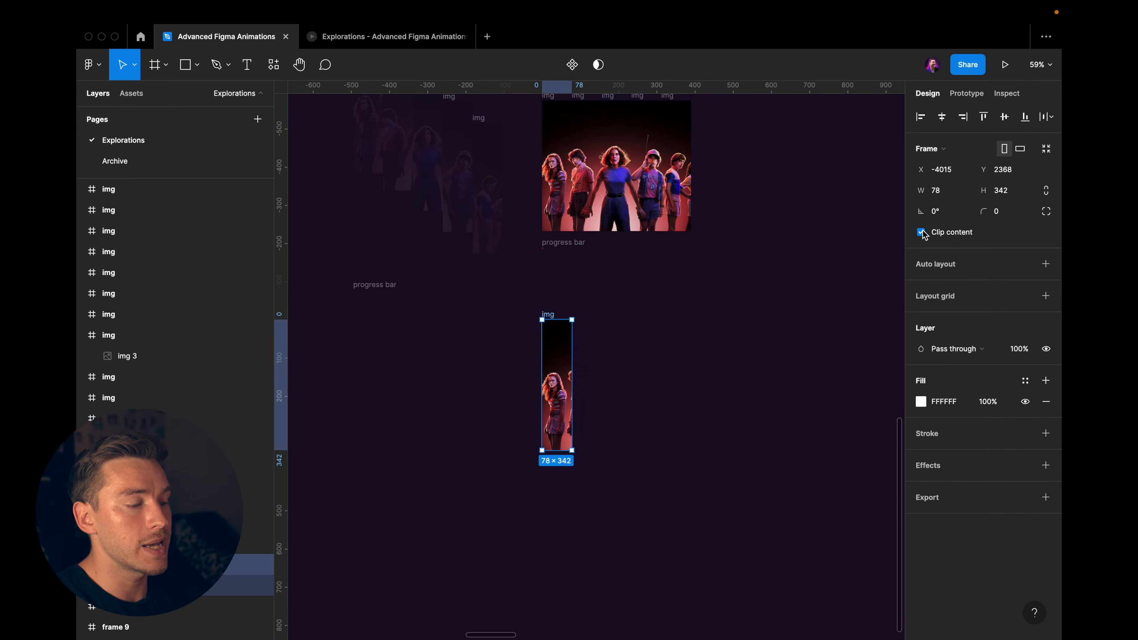
Delete the duplicated img strip below the visible image group
scroll(560, 256, "up", 5)
scroll(560, 257, "left", 2)
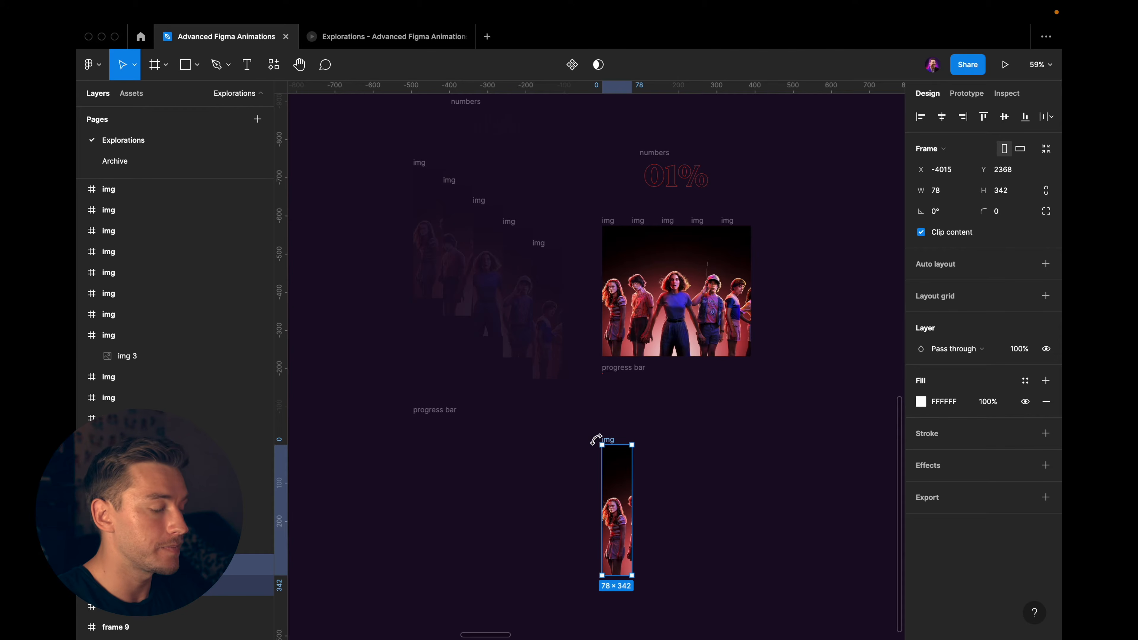
key("Delete")
Add an iPhone 13 / 13 Pro frame and align it below the faded group's progress bar
scroll(595, 445, "down", 5)
key("f")
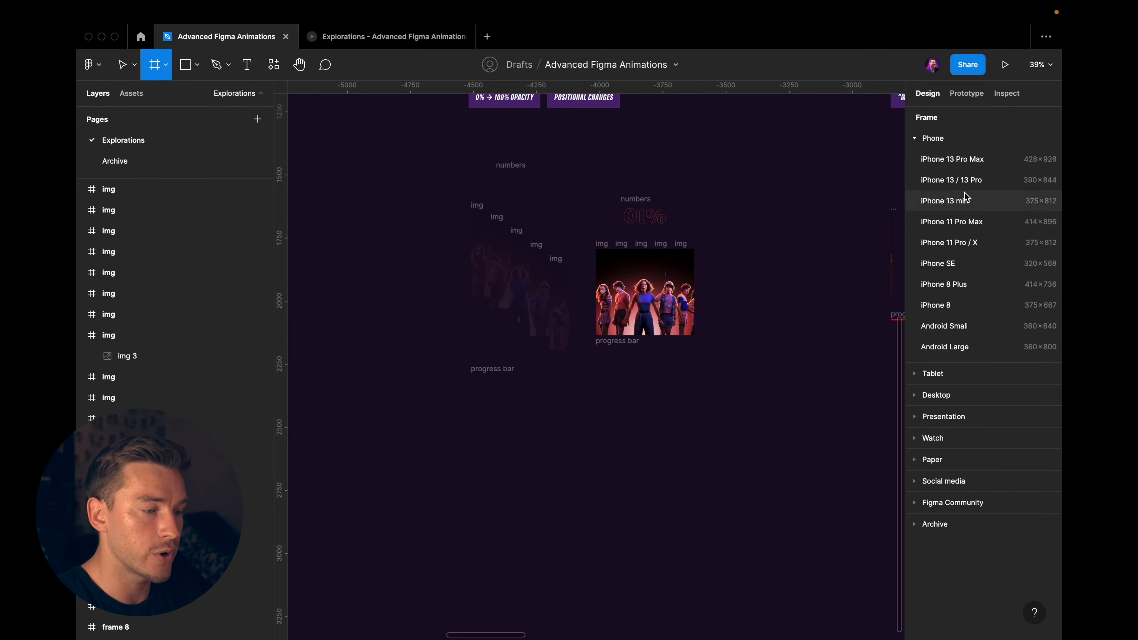
left_click(965, 184)
left_click_drag(798, 305, 564, 475)
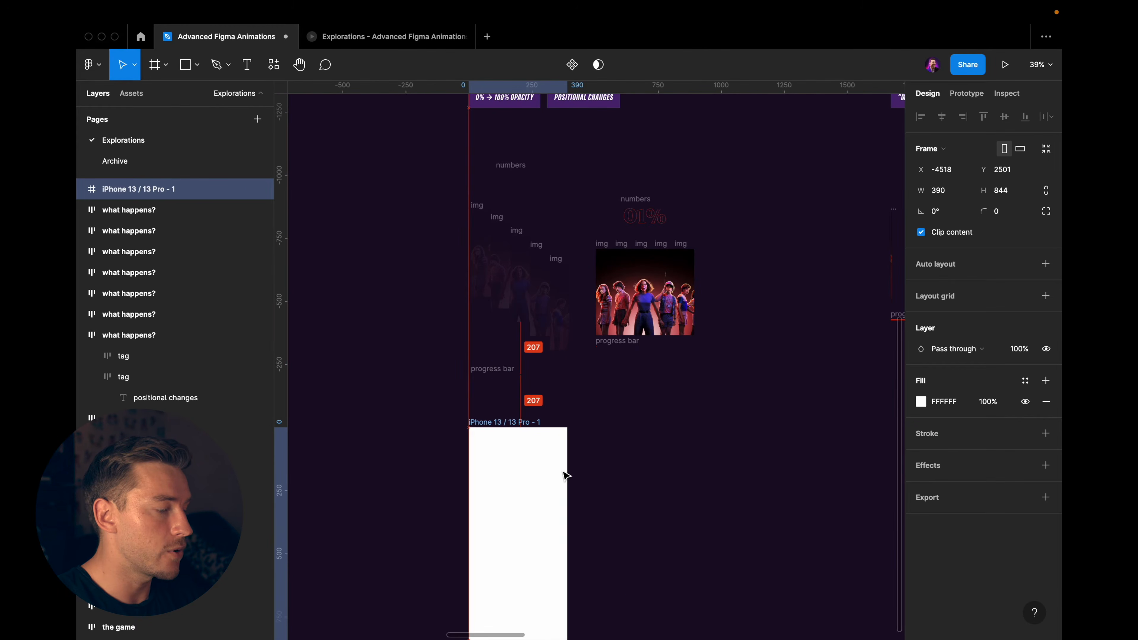
Rename the new iPhone 13 / 13 Pro frame to "frame 1"
scroll(561, 470, "down", 1)
scroll(679, 267, "up", 2)
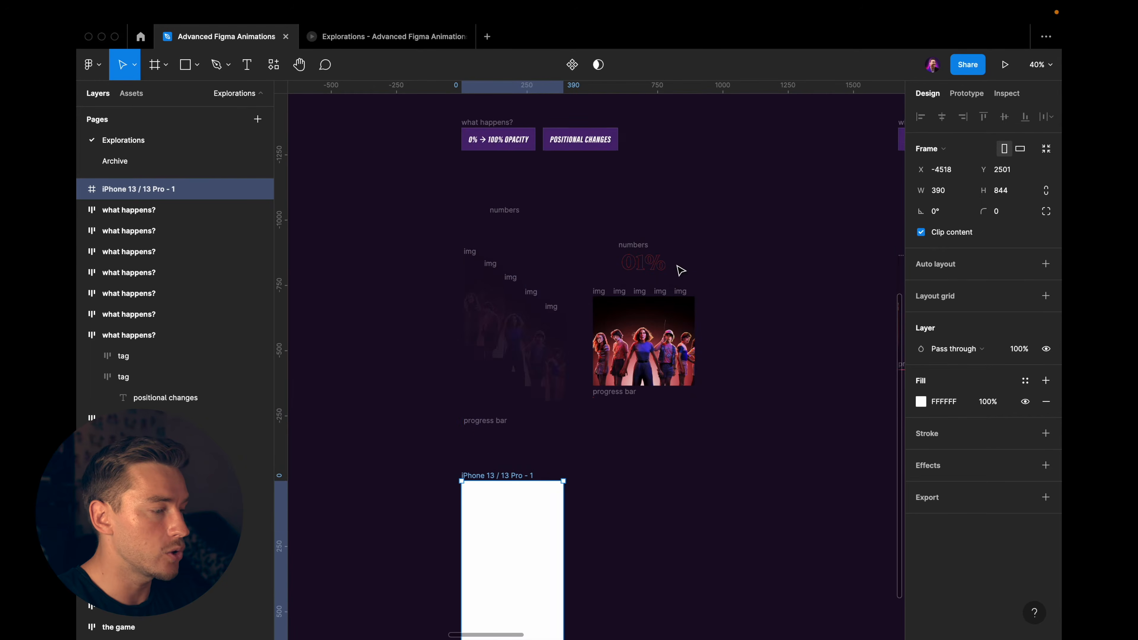
scroll(673, 273, "down", 4)
type("frame 1")
key("Return")
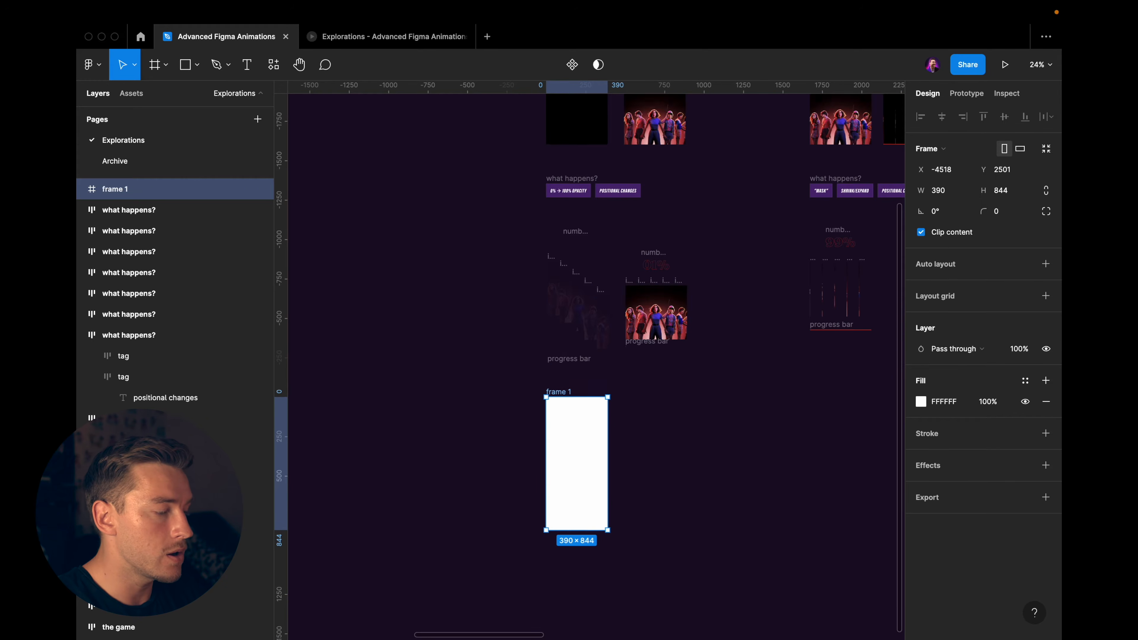
Fill frame 1 with the near-black colour 020001 sampled from the existing artwork above it
scroll(589, 301, "up", 3)
key("i")
left_click(589, 257)
scroll(586, 259, "down", 1)
scroll(586, 264, "down", 5)
scroll(587, 272, "up", 4)
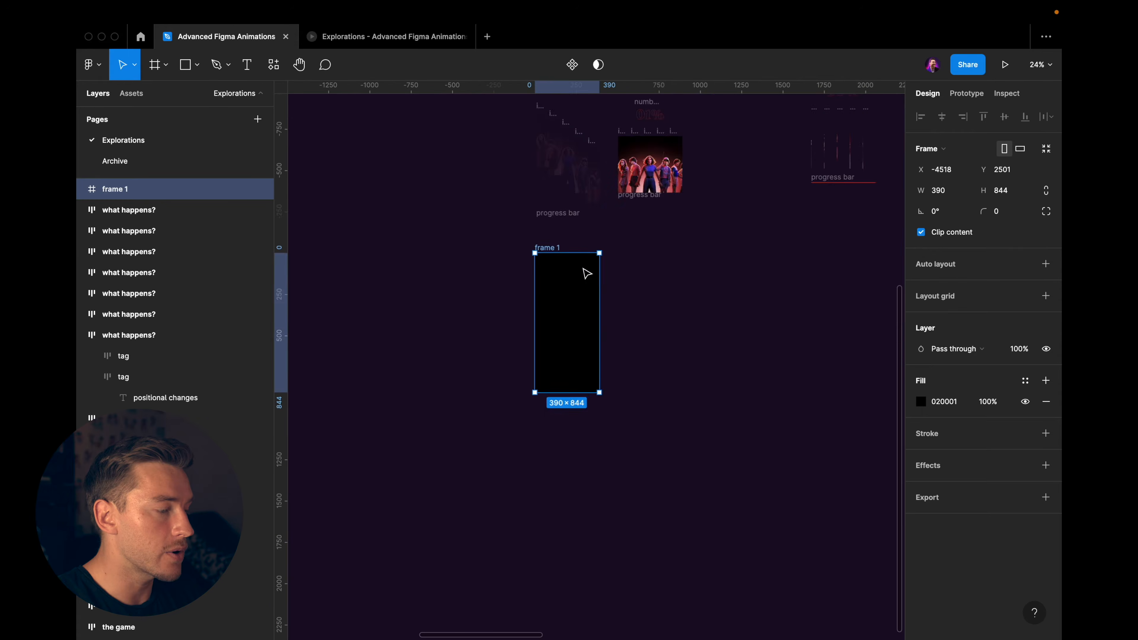
key("Escape")
Move the faded numbers, five img strips and progress bar into frame 1 and set their opacity to 100%
scroll(587, 272, "up", 4)
scroll(569, 262, "down", 1)
left_click_drag(501, 189, 620, 428)
scroll(618, 390, "down", 2)
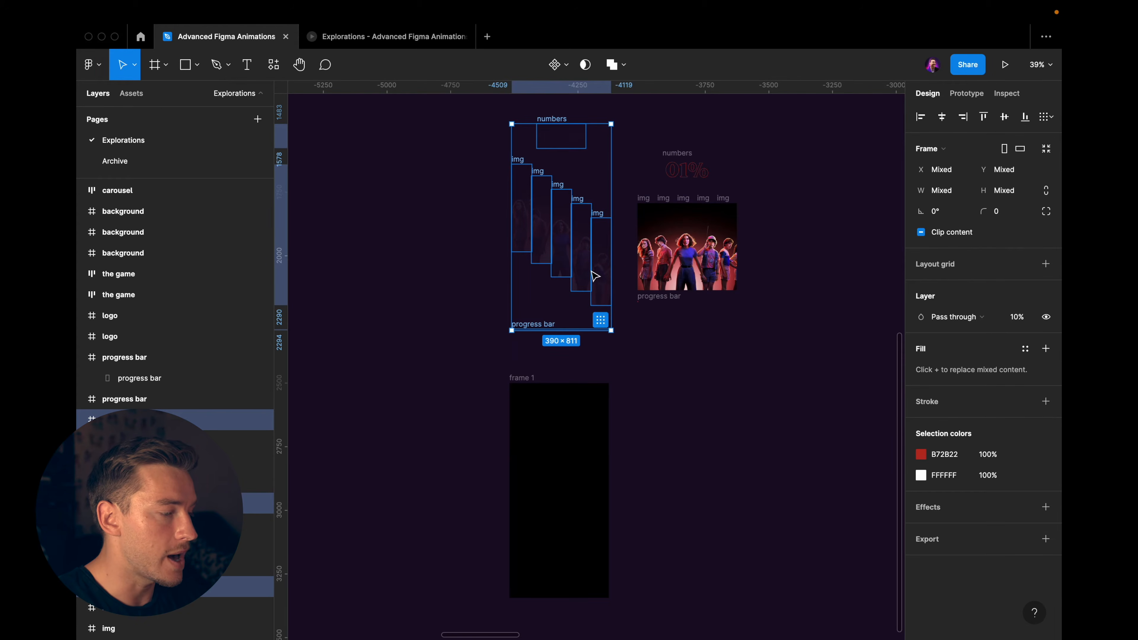
left_click_drag(579, 249, 598, 524)
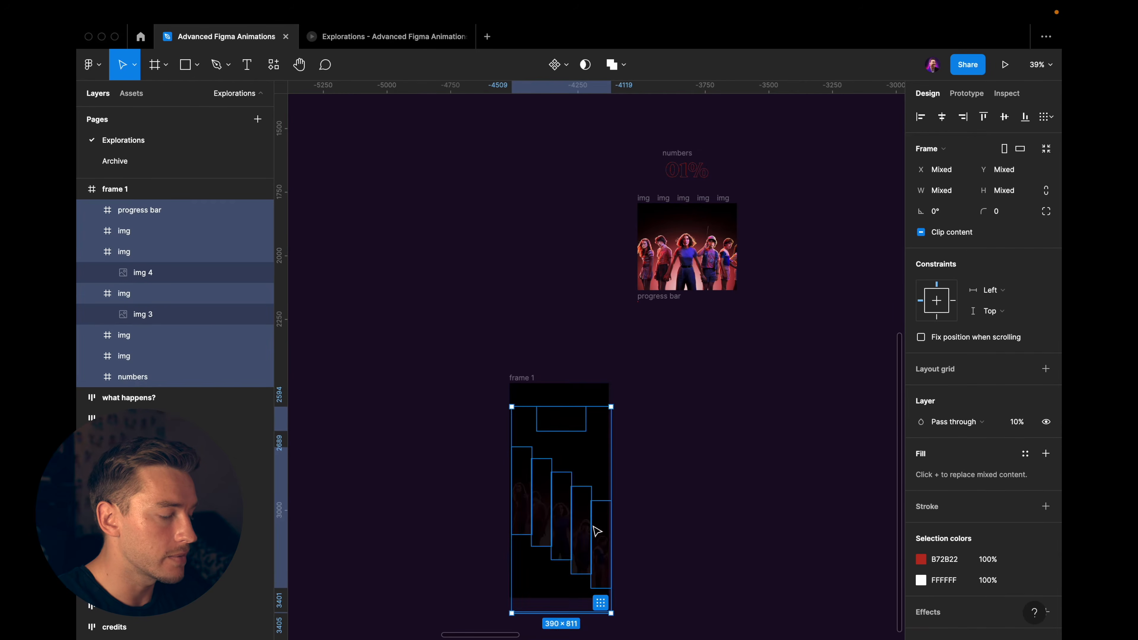
key("0")
scroll(595, 520, "down", 1)
scroll(595, 519, "up", 2)
key("Escape")
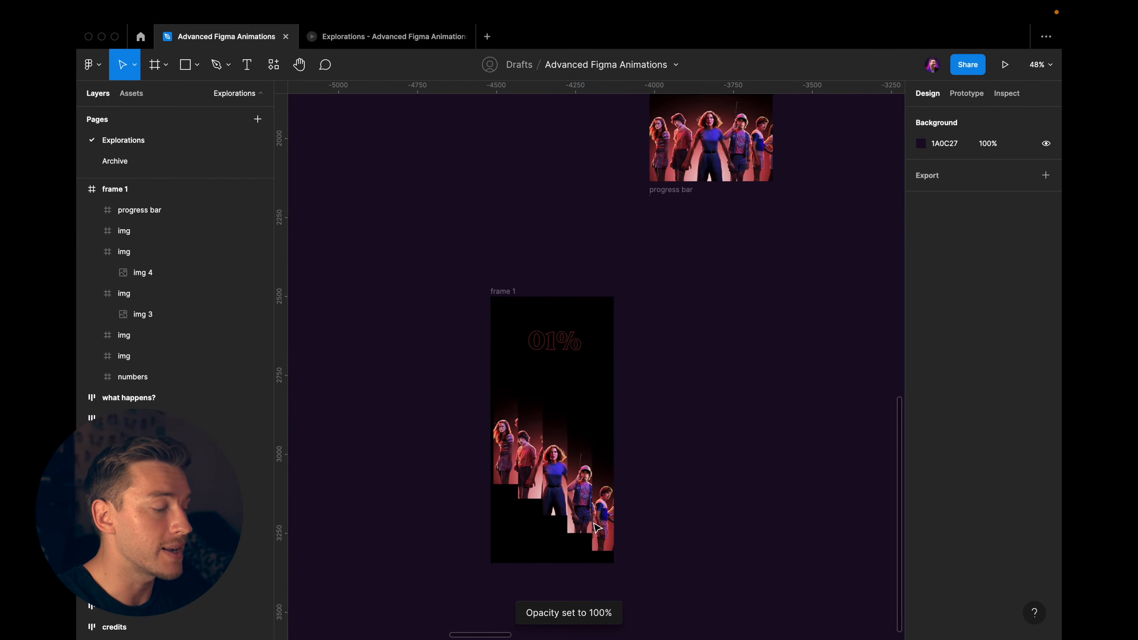
Move the progress bar onto the lower edge of frame 1 at X -1, Y 840
scroll(565, 426, "down", 2)
scroll(495, 473, "up", 6)
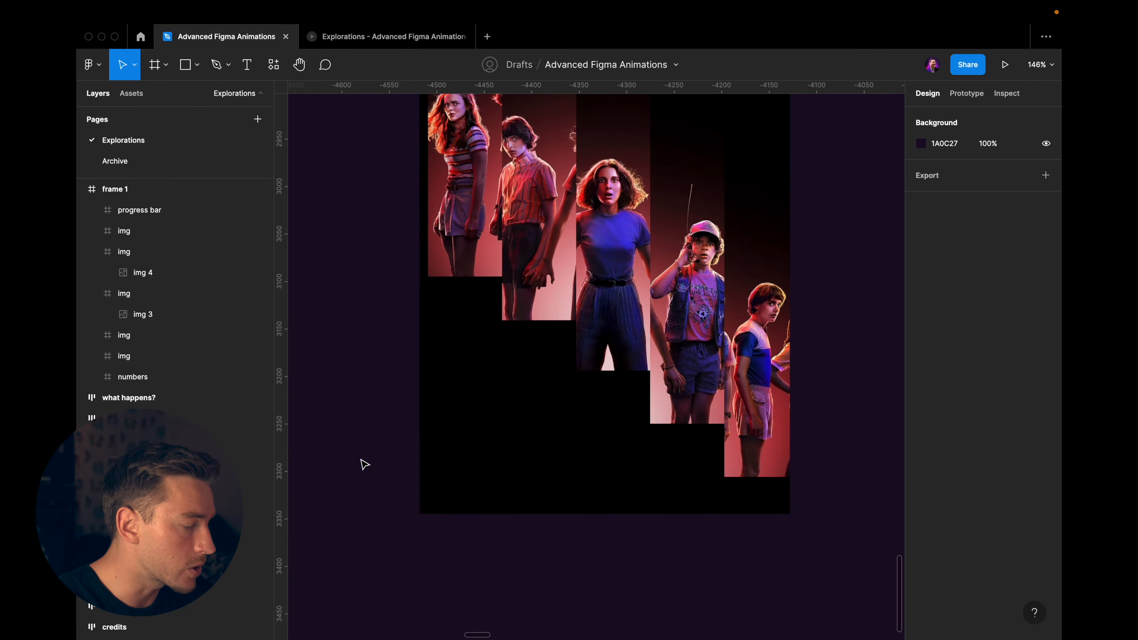
scroll(364, 464, "down", 4)
left_click(224, 189)
left_click(188, 209)
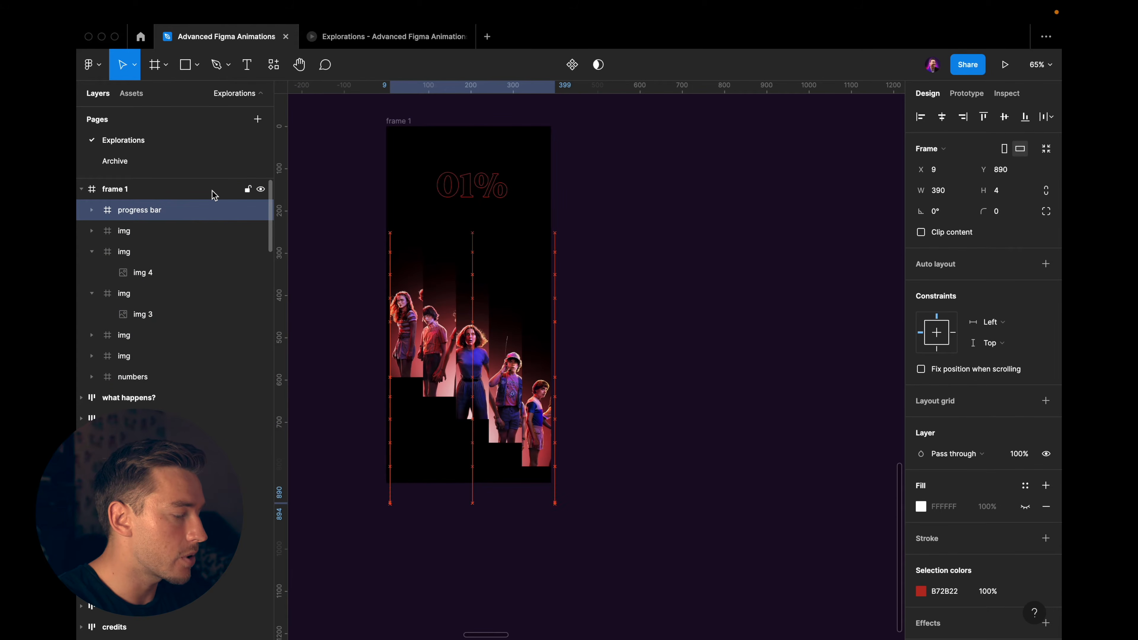
key("shift+Left")
key("shift+Up")
key("shift+Up")
scroll(414, 497, "up", 6)
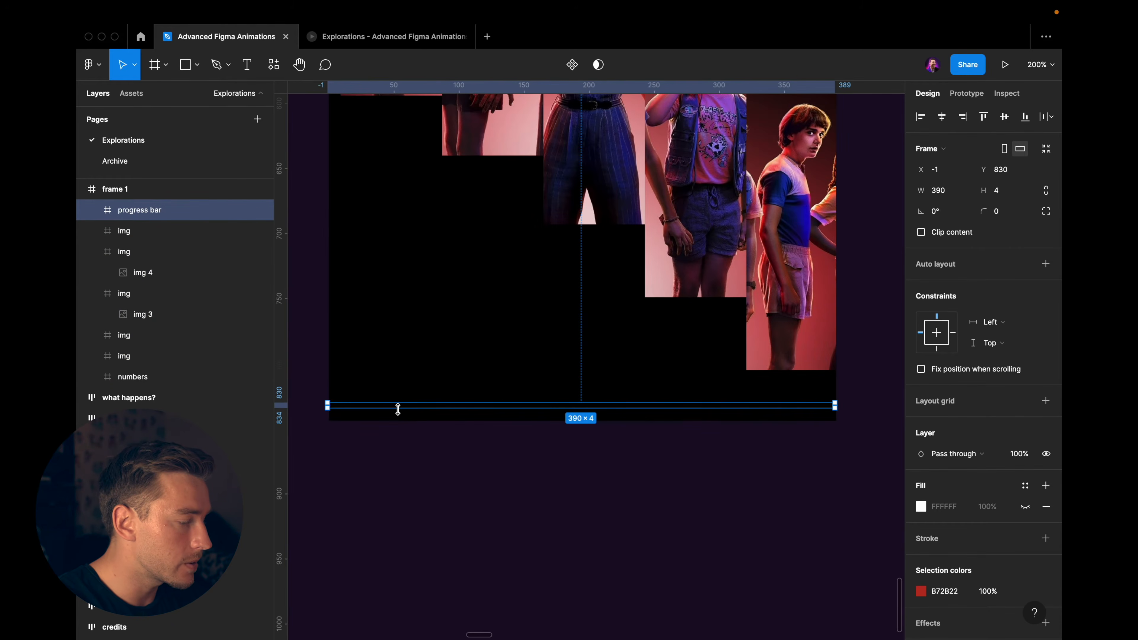
left_click_drag(404, 409, 406, 422)
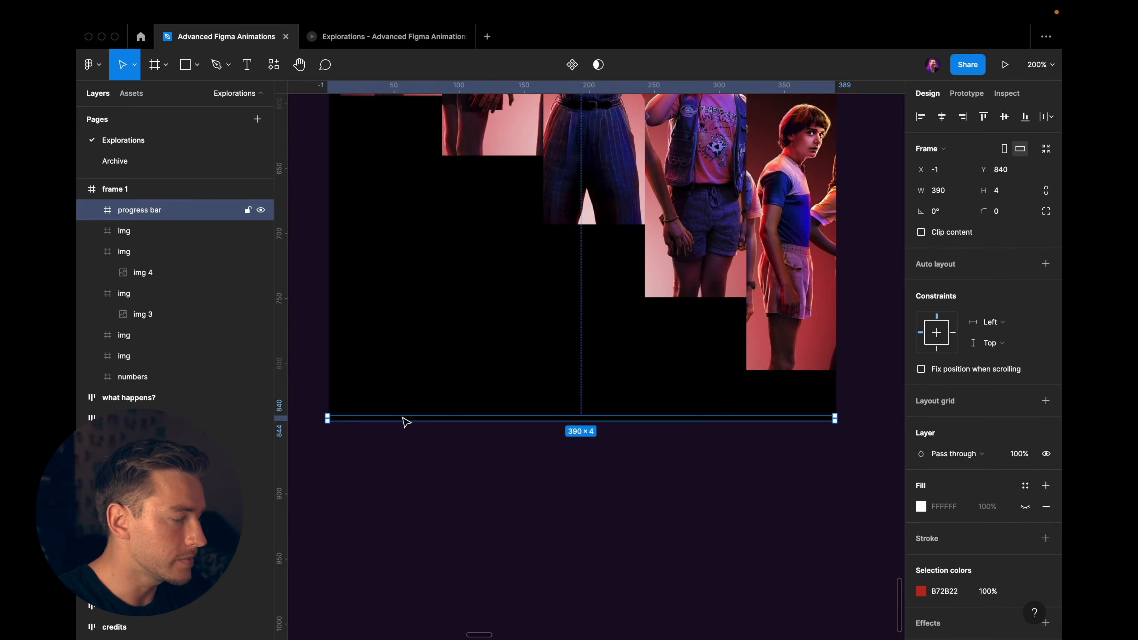
scroll(403, 418, "down", 3)
scroll(402, 417, "up", 4)
scroll(399, 413, "down", 1)
key("Escape")
scroll(671, 440, "down", 4)
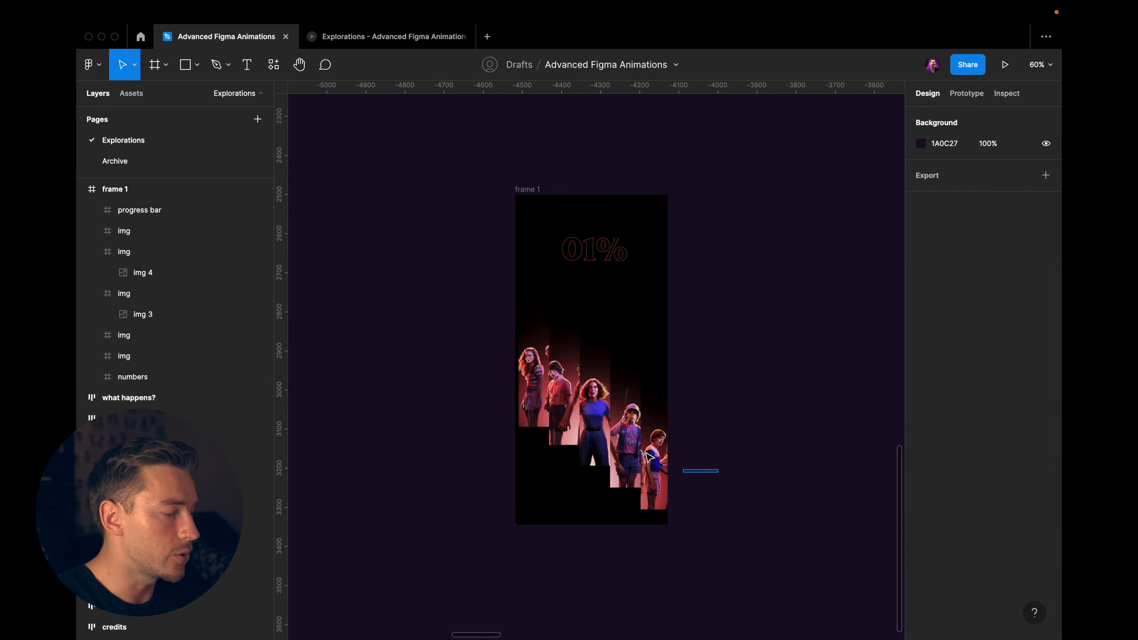
Shift the five img strips together so they line up with the left edge of frame 1
left_click_drag(650, 457, 544, 405)
key("shift+Left")
key("Right")
key("Left")
key("Right")
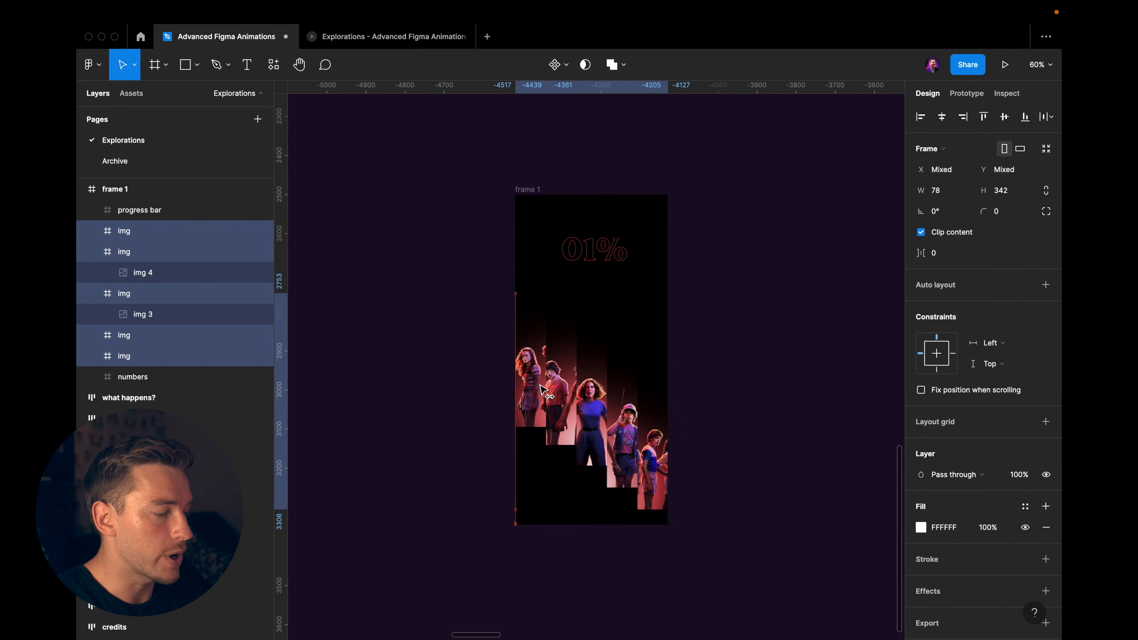
scroll(614, 407, "down", 1)
scroll(615, 407, "right", 1)
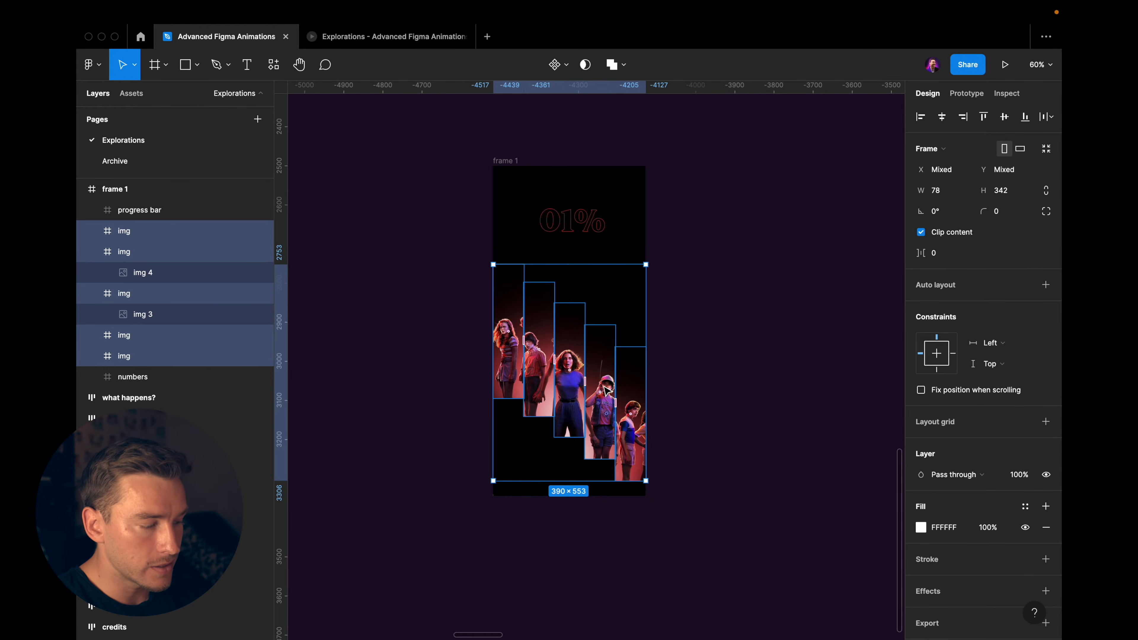
Move the five img strips down past the lower edge of frame 1 and set their opacity to 0%
left_click_drag(595, 359, 595, 440)
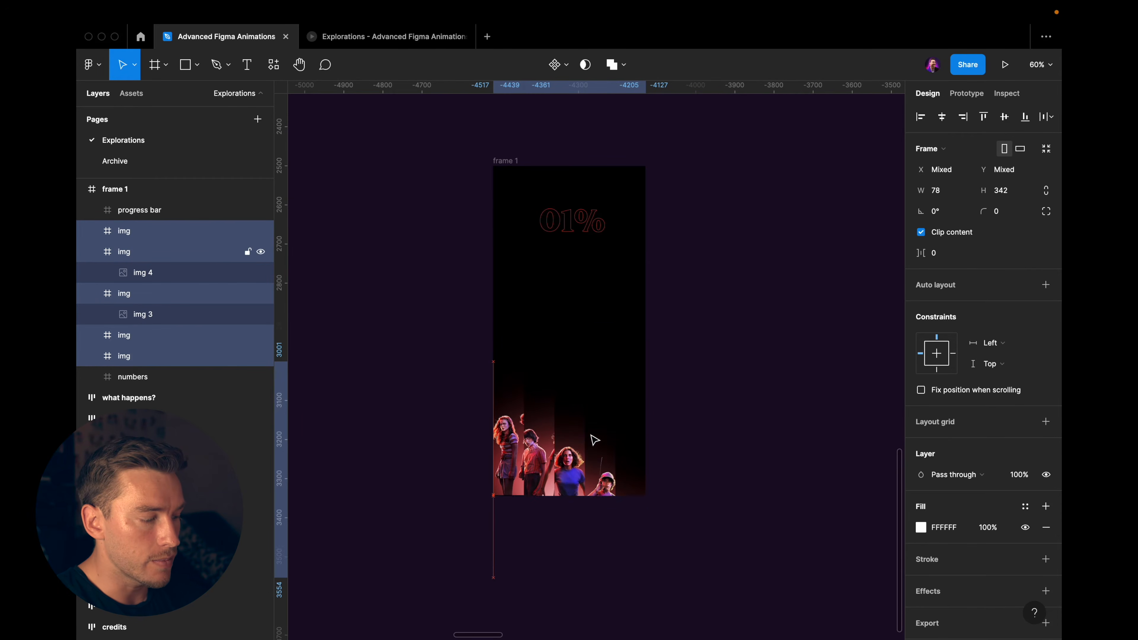
key("shift+Down")
key("shift+Down")
key("shift+Down")
key("shift+Down")
key("shift+Down")
key("shift+Down")
key("shift+Down")
key("shift+Down")
key("shift+Down")
key("shift+Down")
key("shift+Down")
key("shift+Down")
key("shift+Down")
key("shift+Down")
key("shift+Down")
key("shift+Down")
key("shift+Down")
key("shift+Down")
key("shift+Down")
key("shift+Down")
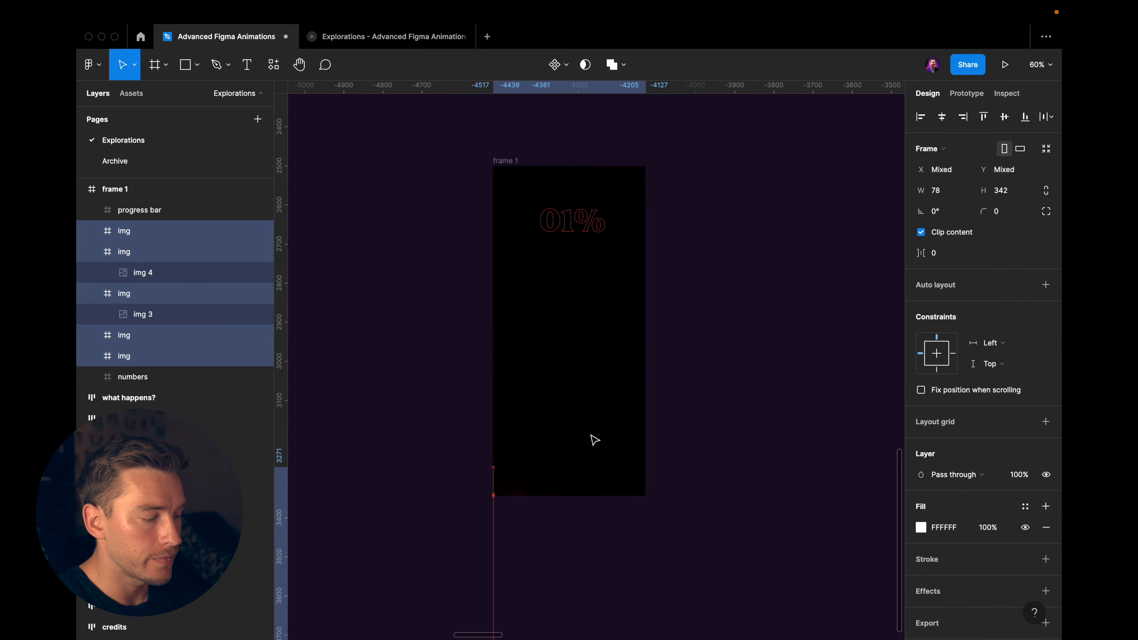
key("0")
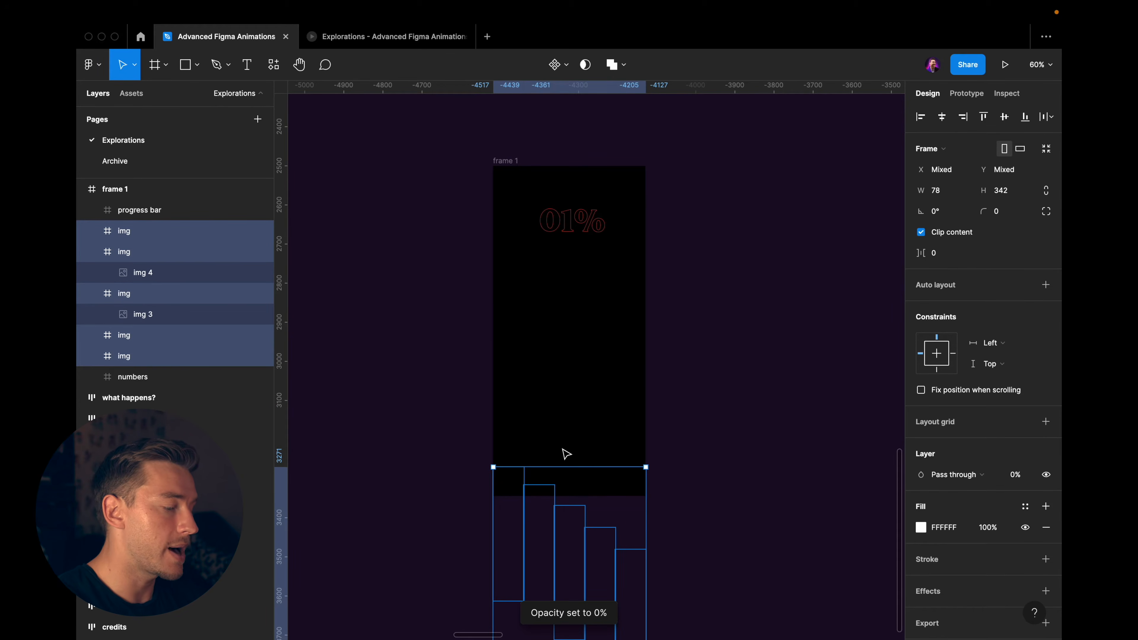
Position the progress bar just below frame 1 at X 0, Y 850 and set its opacity to 0%
scroll(531, 483, "up", 5)
left_click(377, 530)
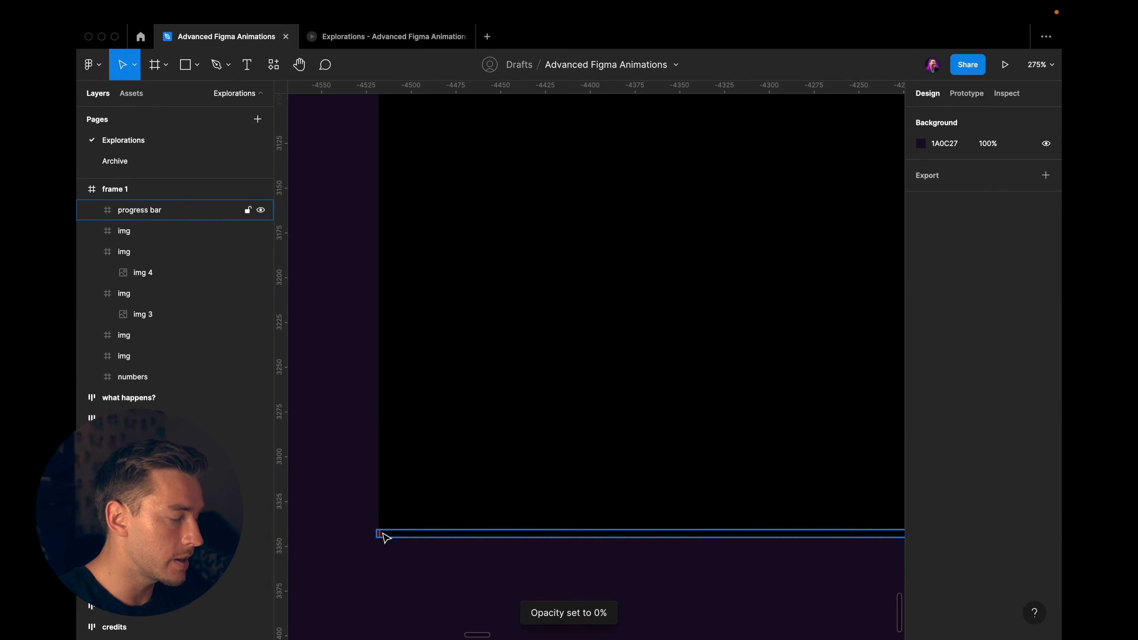
left_click(389, 534)
scroll(403, 536, "up", 5)
key("Right")
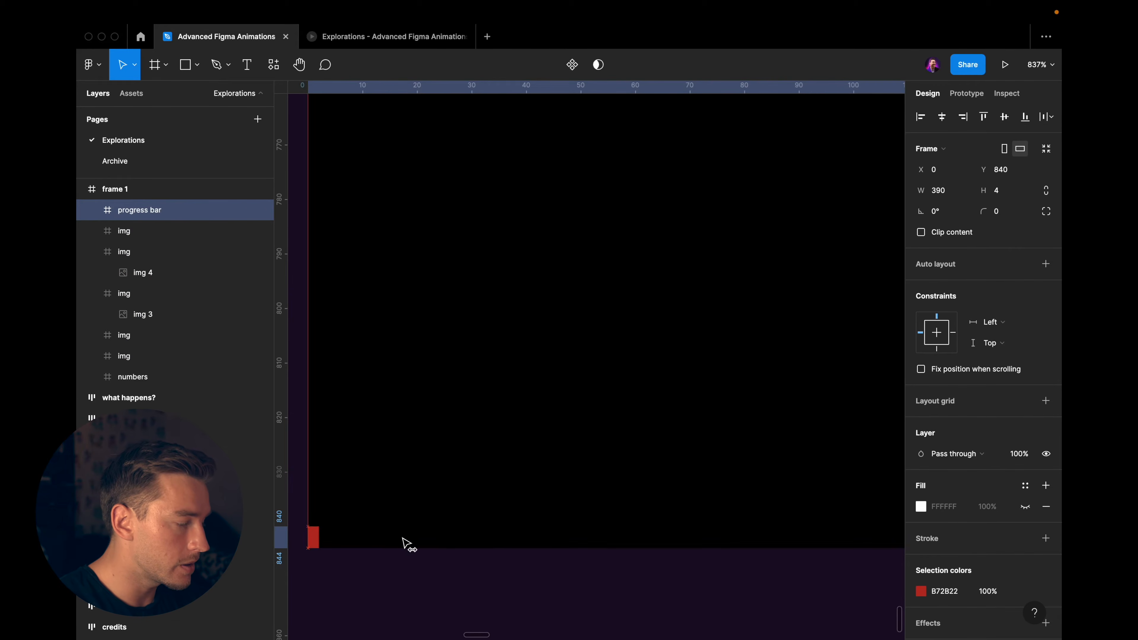
scroll(403, 542, "down", 5)
key("shift+Down")
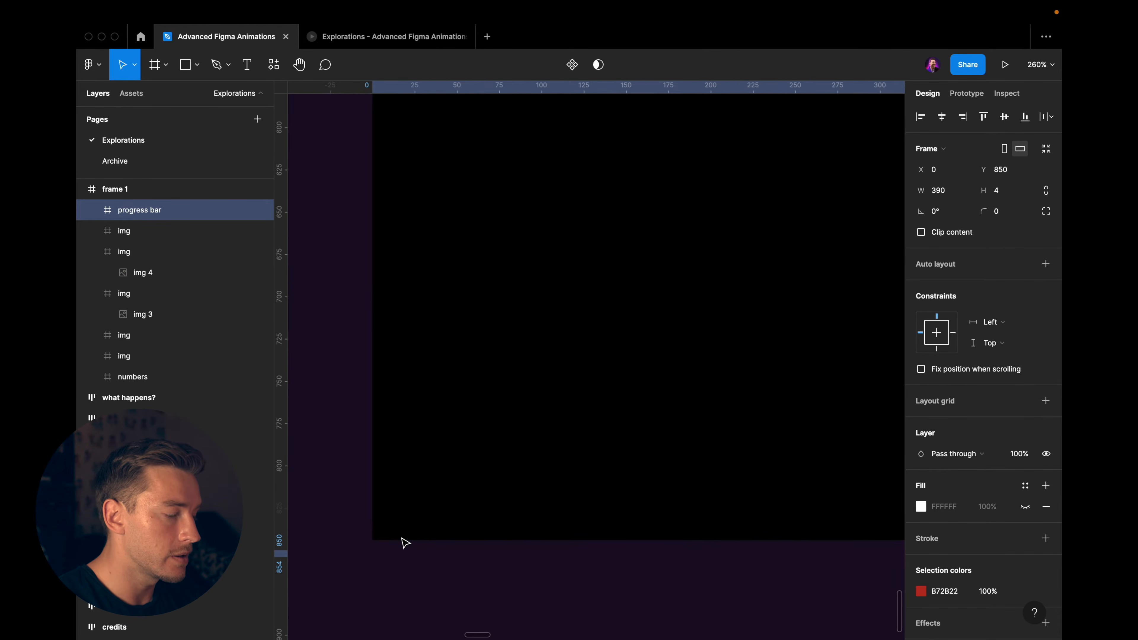
scroll(403, 542, "down", 5)
key("0")
key("0")
scroll(401, 536, "up", 3)
left_click(402, 539)
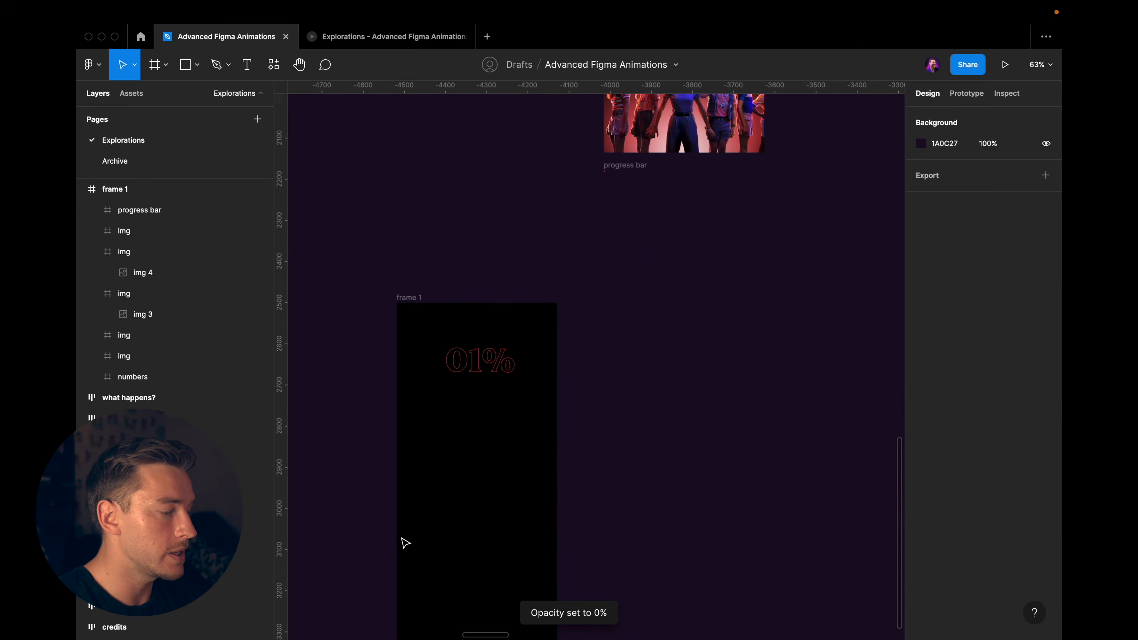
Move the 01% numbers to the middle of frame 1 at X 99, Y 375, checking the running 1 > 2 prototype
left_click(488, 368)
scroll(488, 368, "down", 2)
left_click_drag(501, 319, 499, 435)
left_click(391, 41)
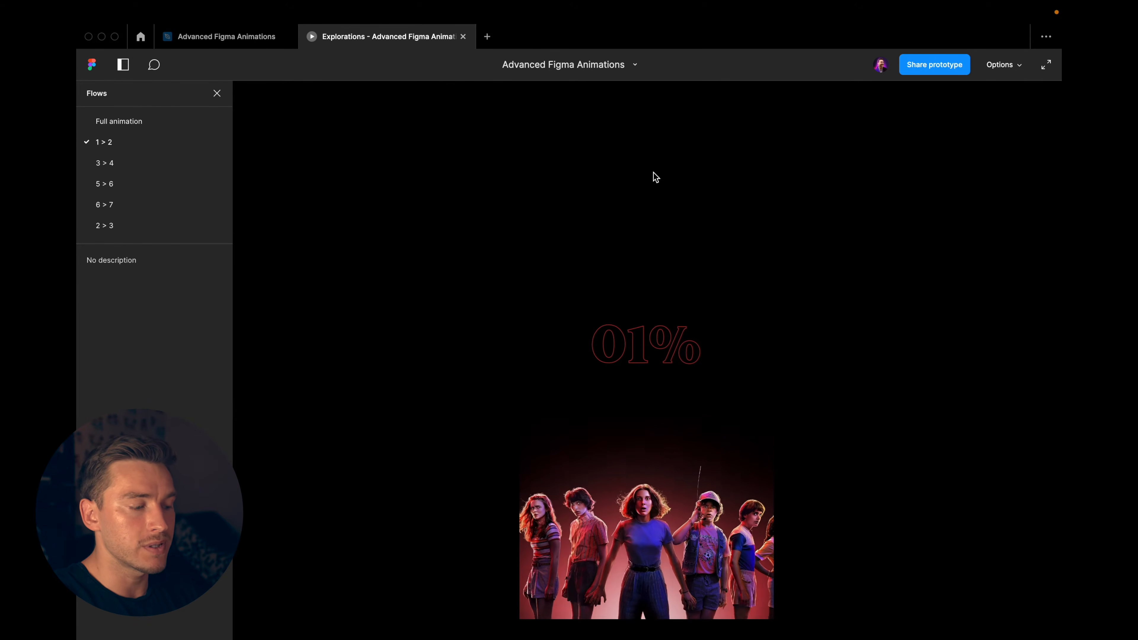
left_click(289, 44)
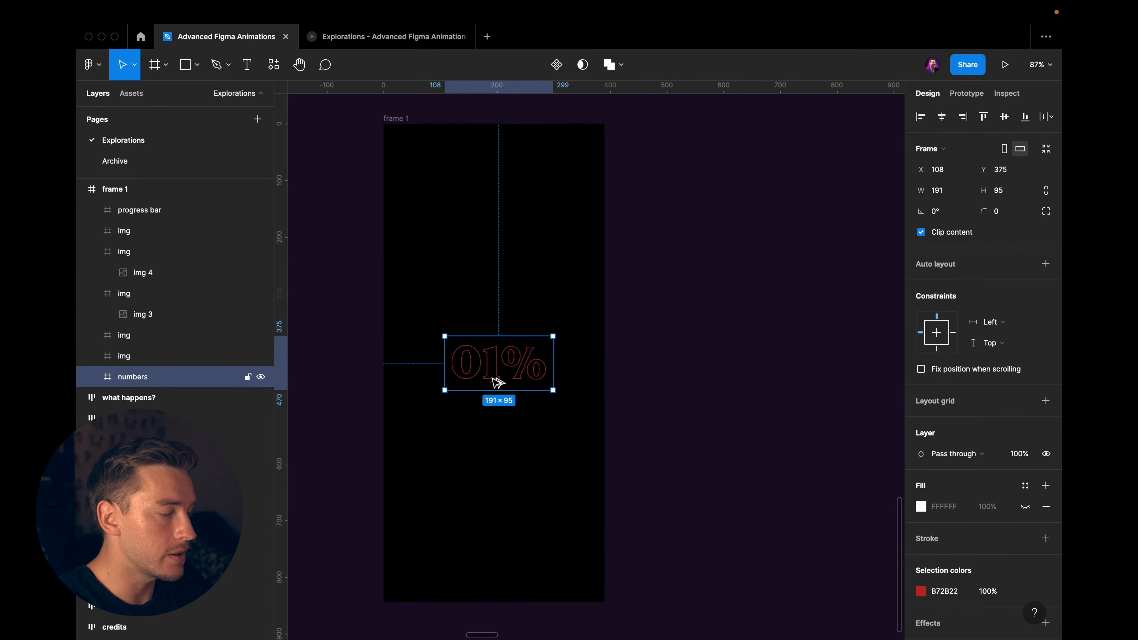
left_click_drag(498, 382, 492, 382)
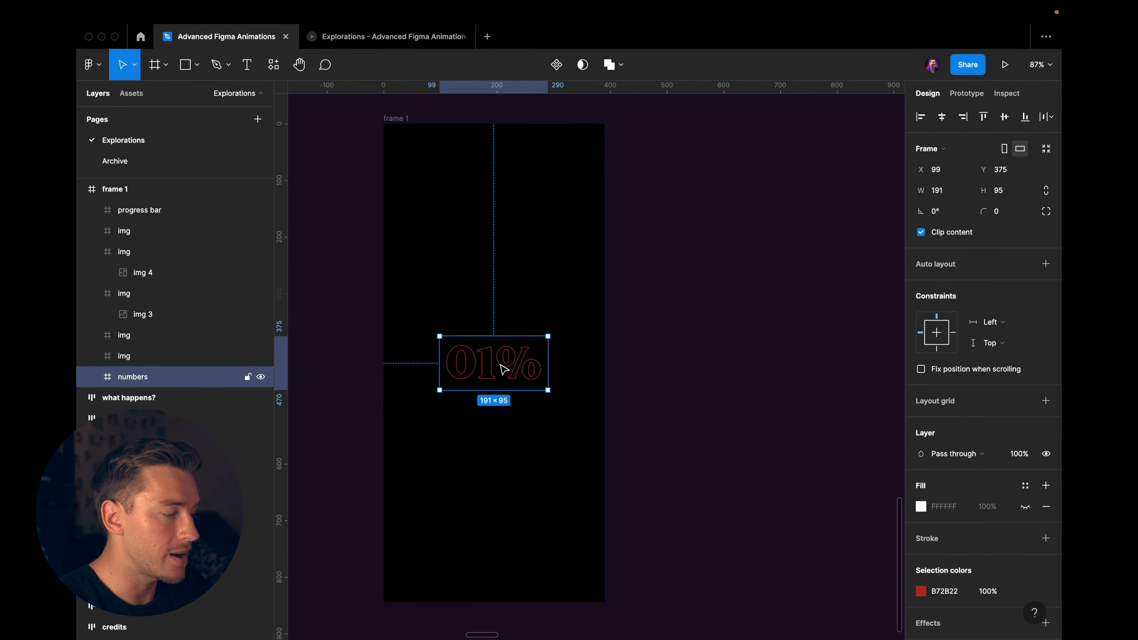
Lower the 01% numbers to Y 385 and set their opacity to 0%
key("shift+Down")
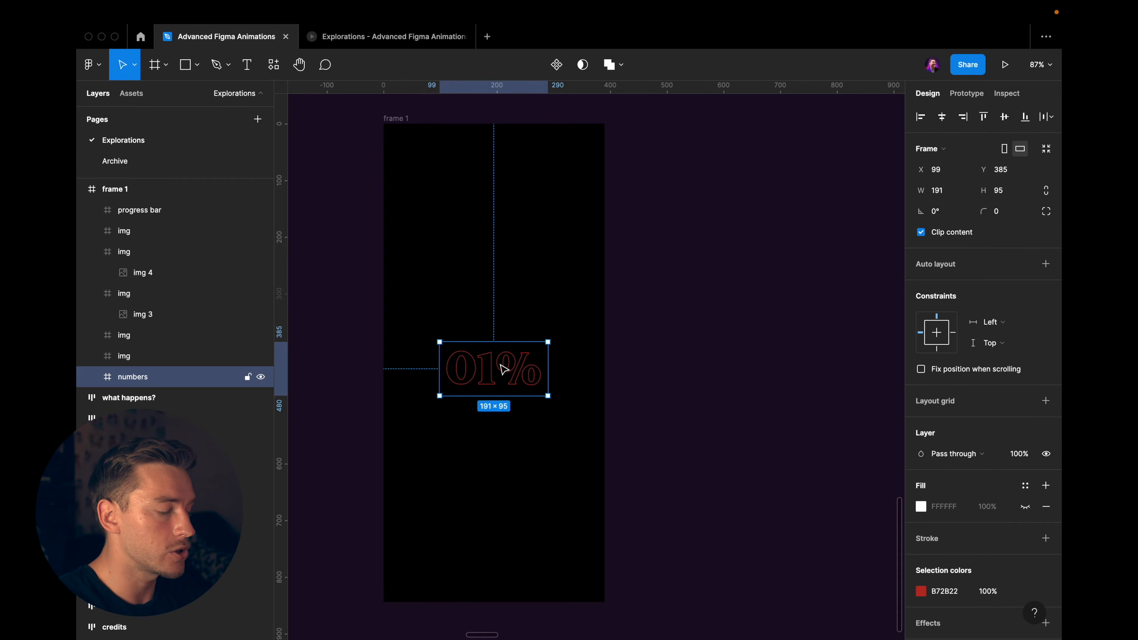
key("0")
key("0")
scroll(504, 370, "down", 10)
key("Escape")
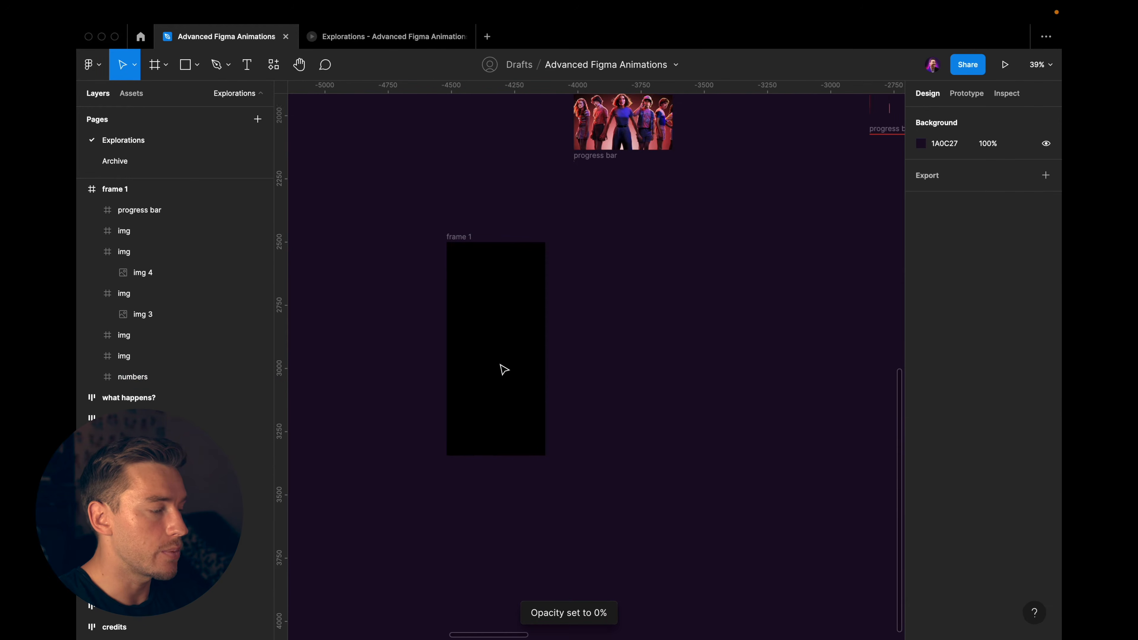
Duplicate frame 1 beside the original and rename the copy to "frame 2"
left_click_drag(476, 393, 579, 395, "alt")
double_click(579, 395)
key("Right")
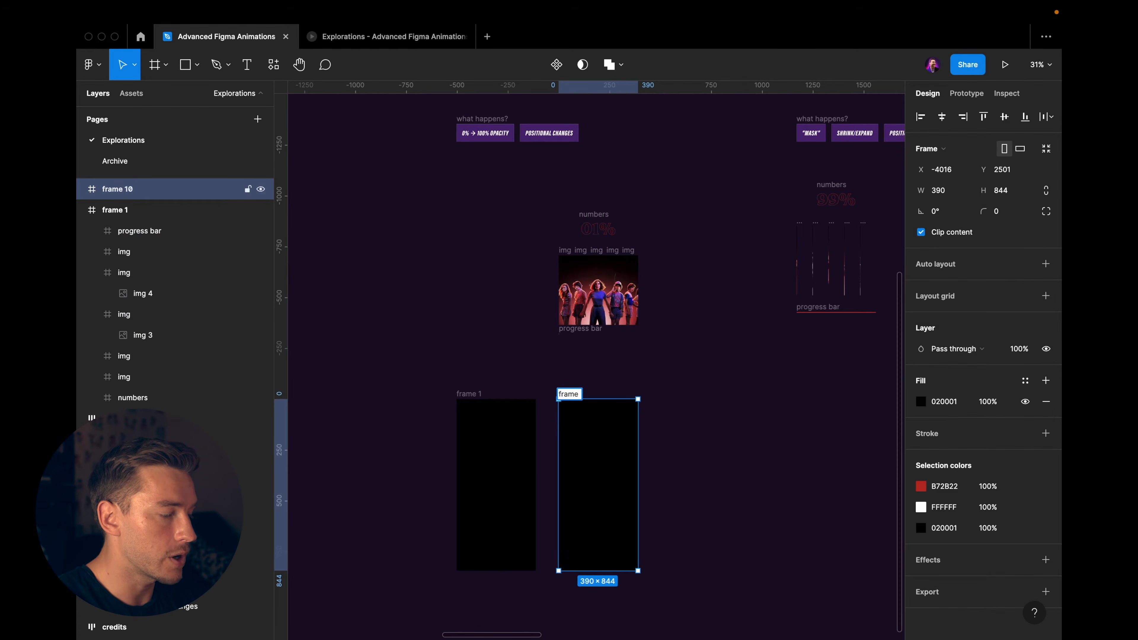
type("2")
key("Return")
scroll(589, 343, "down", 3)
key("Escape")
Set the 01% numbers in frame 2 to 100% opacity and nudge them slightly upward
scroll(558, 377, "up", 5)
left_click(562, 398)
key("0")
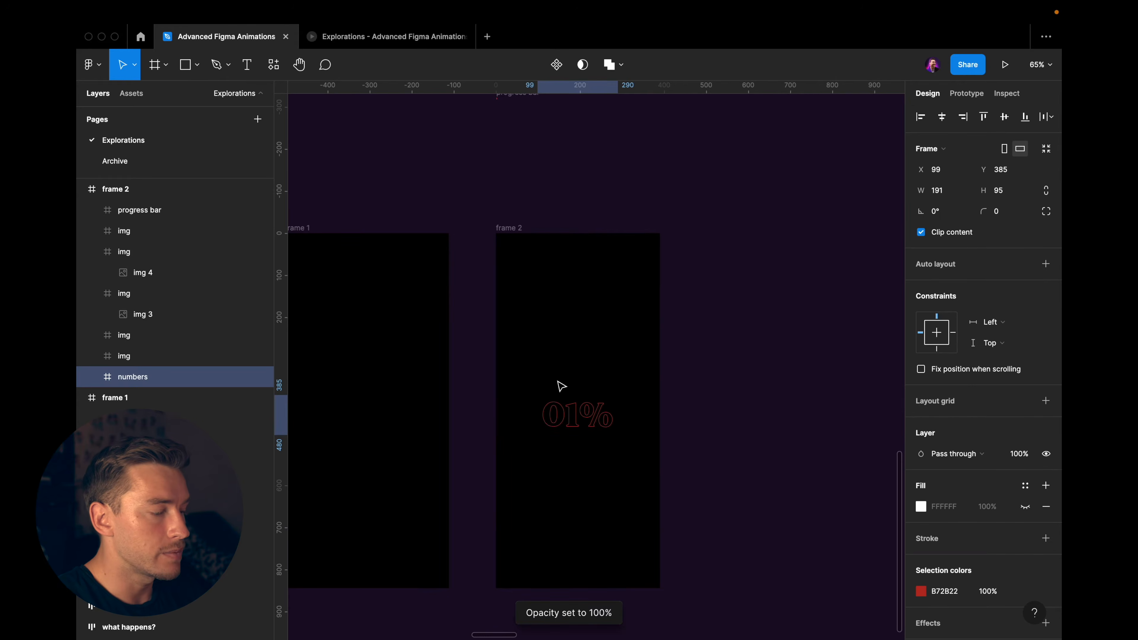
key("shift+Up")
key("Escape")
scroll(558, 381, "down", 5)
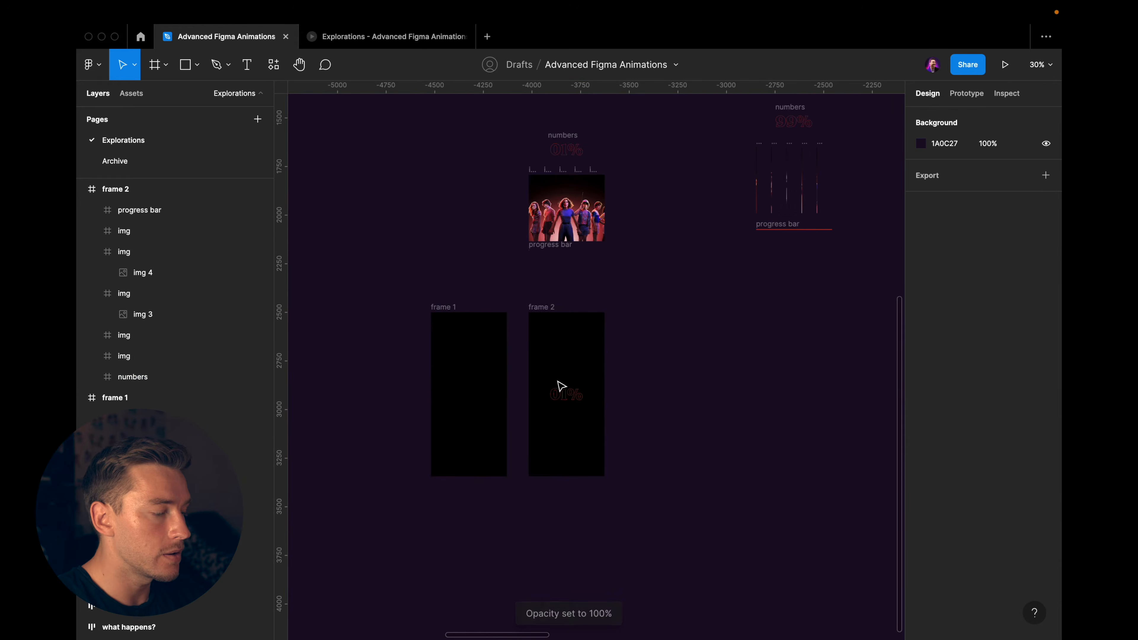
Move the img strips and progress bar upward in frame 2 and set their opacity to 100%
left_click_drag(622, 562, 513, 431)
left_click_drag(550, 495, 556, 434)
scroll(554, 434, "up", 2)
key("0")
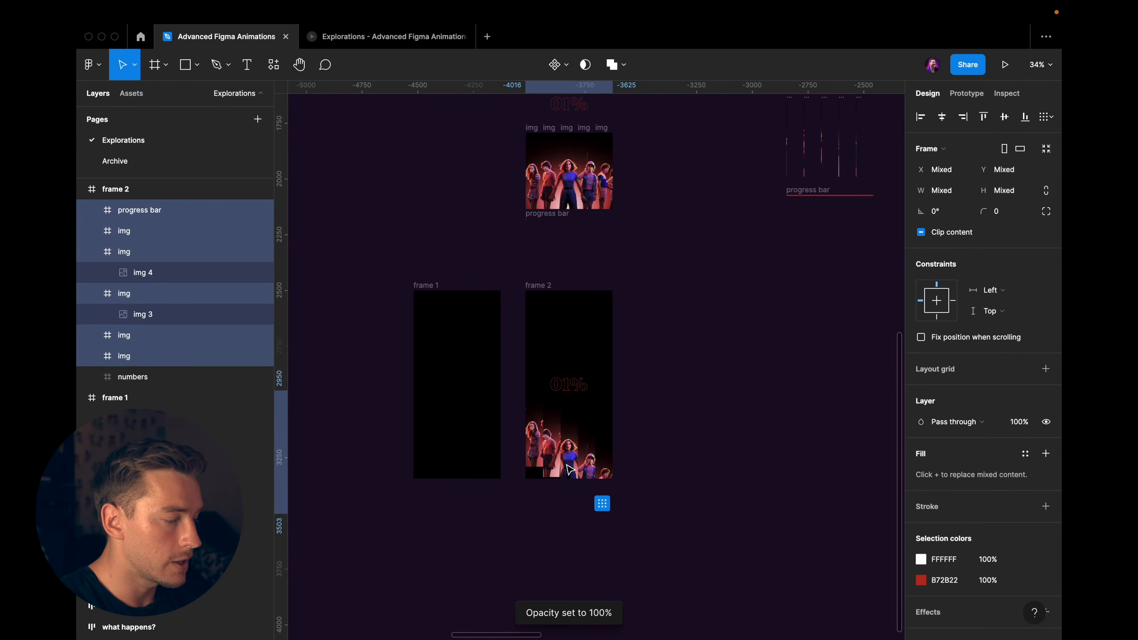
Align the img strips and progress bar to the bottom edge of frame 2
scroll(569, 470, "up", 5)
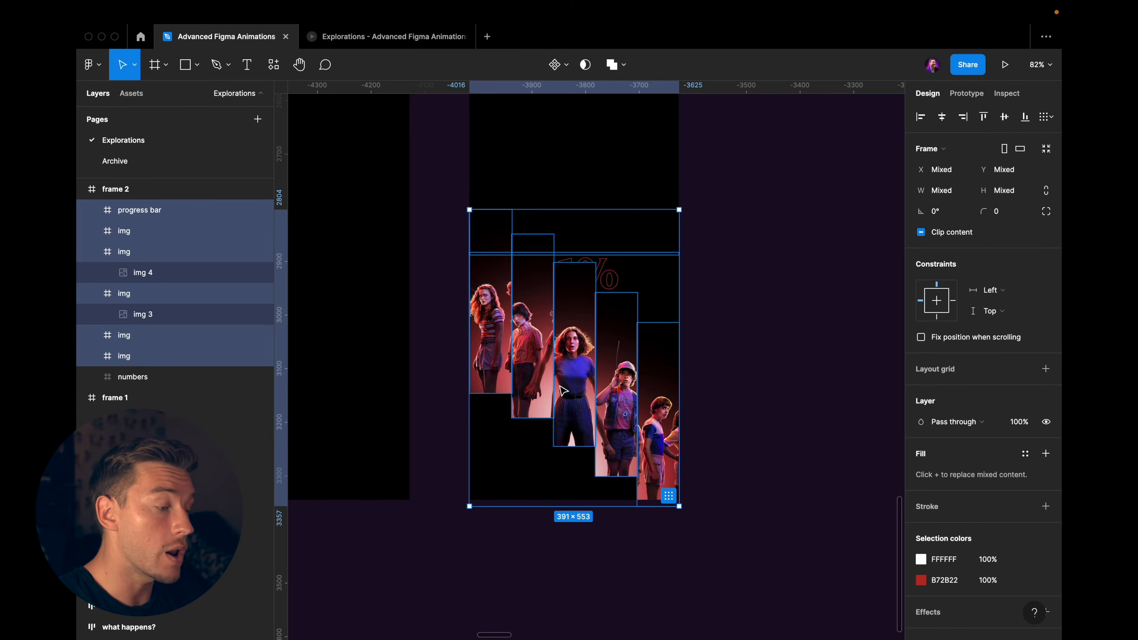
left_click(1025, 118)
scroll(644, 454, "down", 5)
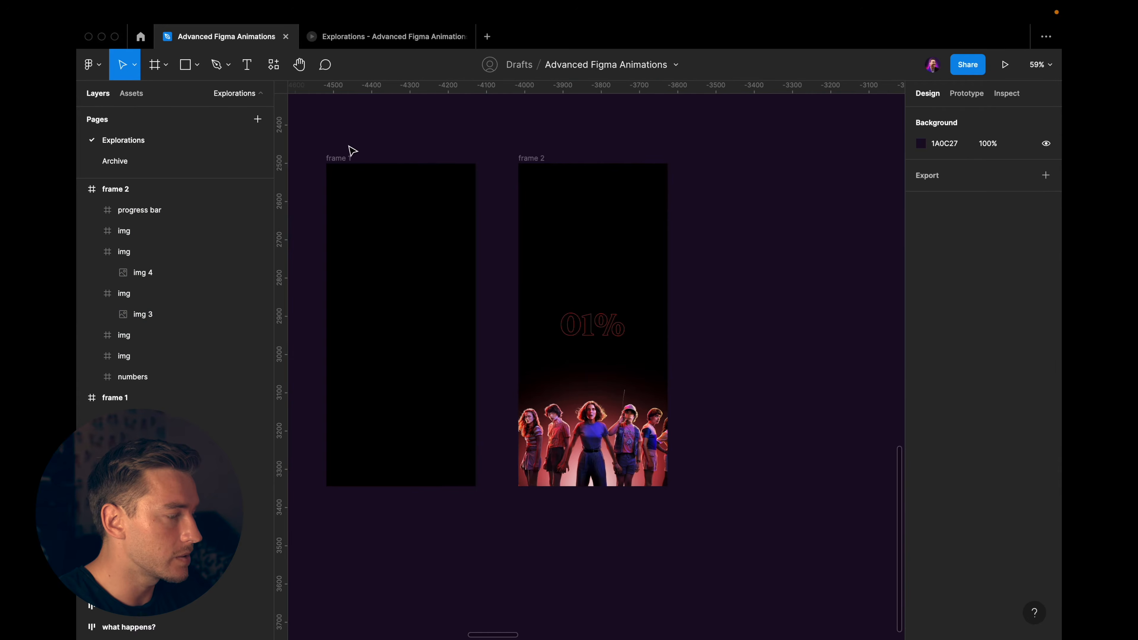
Make frame 1 the starting point of a new prototype flow
left_click(342, 158)
scroll(341, 157, "left", 2)
scroll(422, 140, "left", 2)
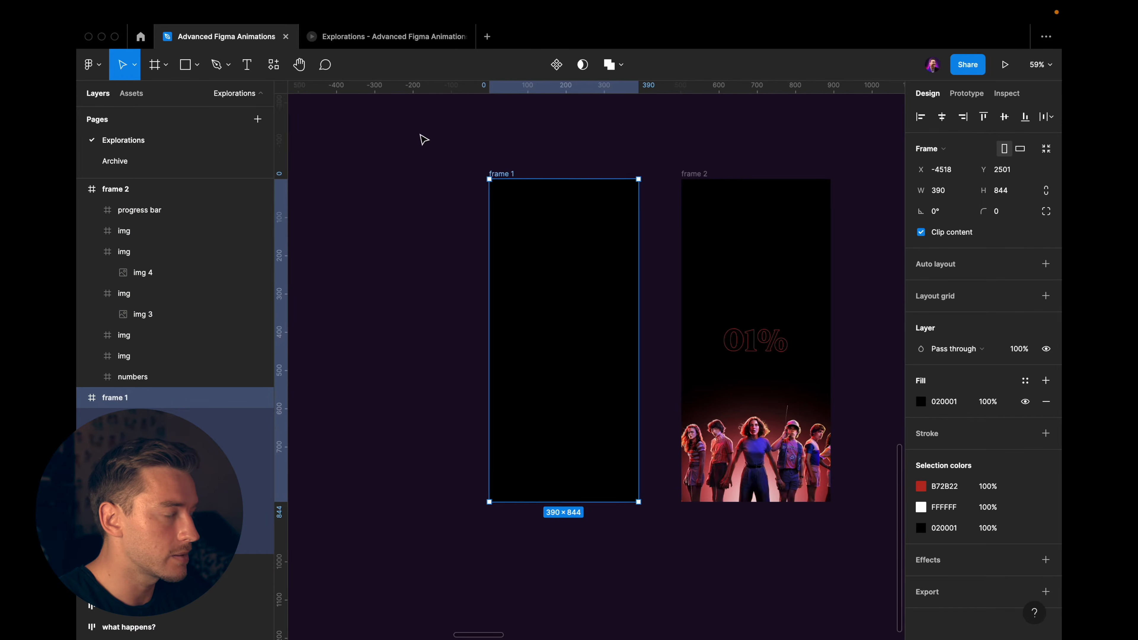
left_click(968, 93)
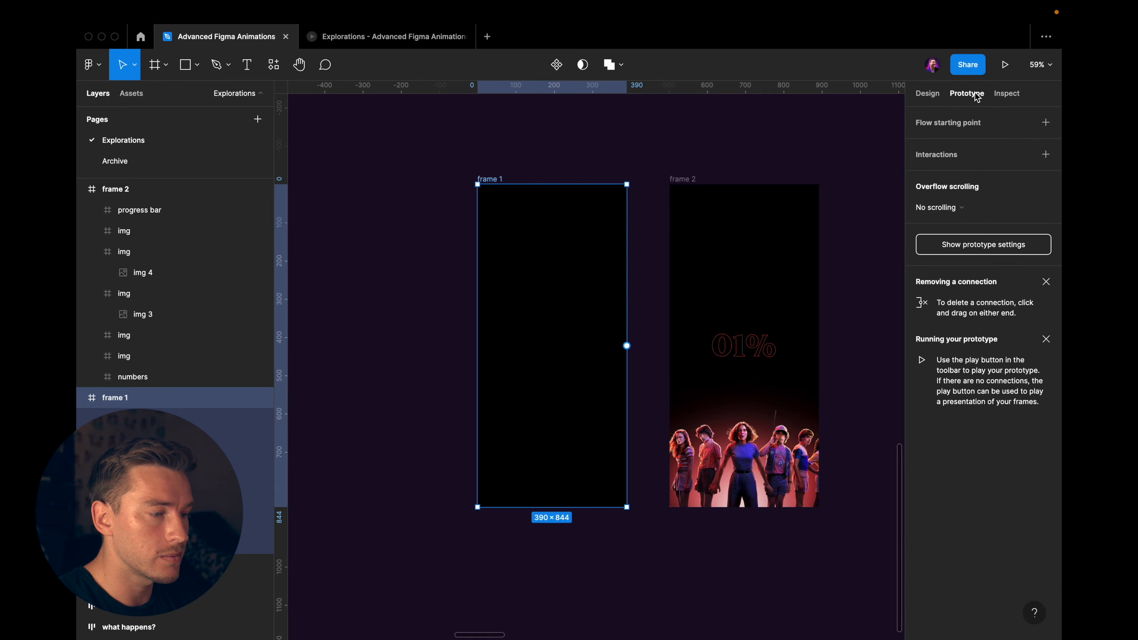
left_click(1045, 125)
Connect frame 1 to frame 2 with a prototype interaction
scroll(603, 173, "up", 2)
scroll(569, 364, "down", 3)
scroll(585, 307, "up", 1)
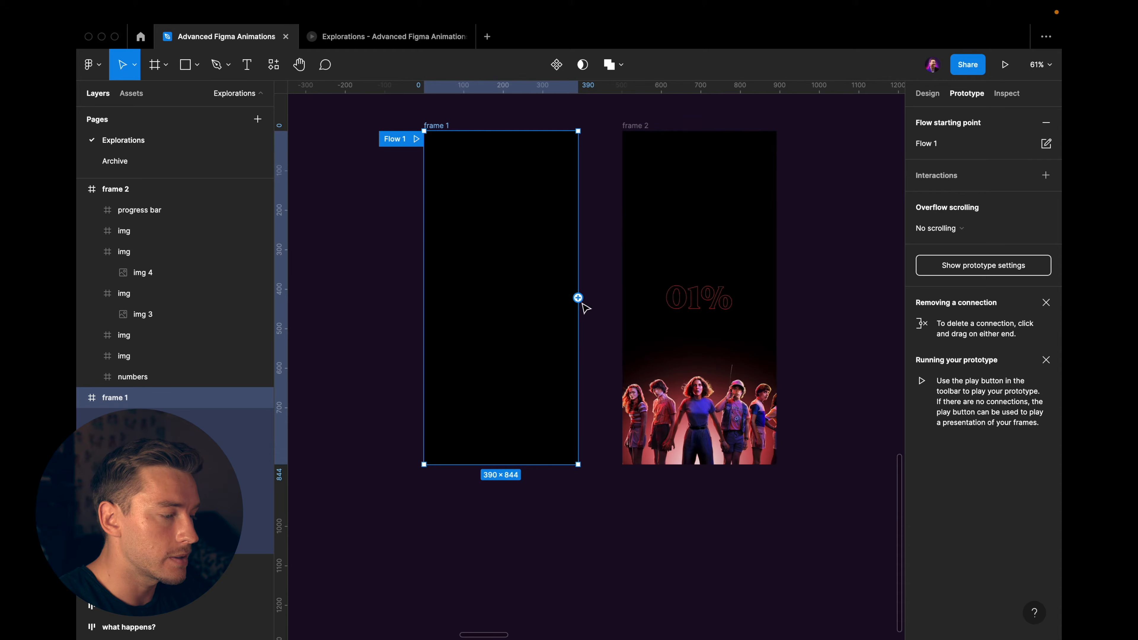
left_click_drag(578, 297, 632, 300)
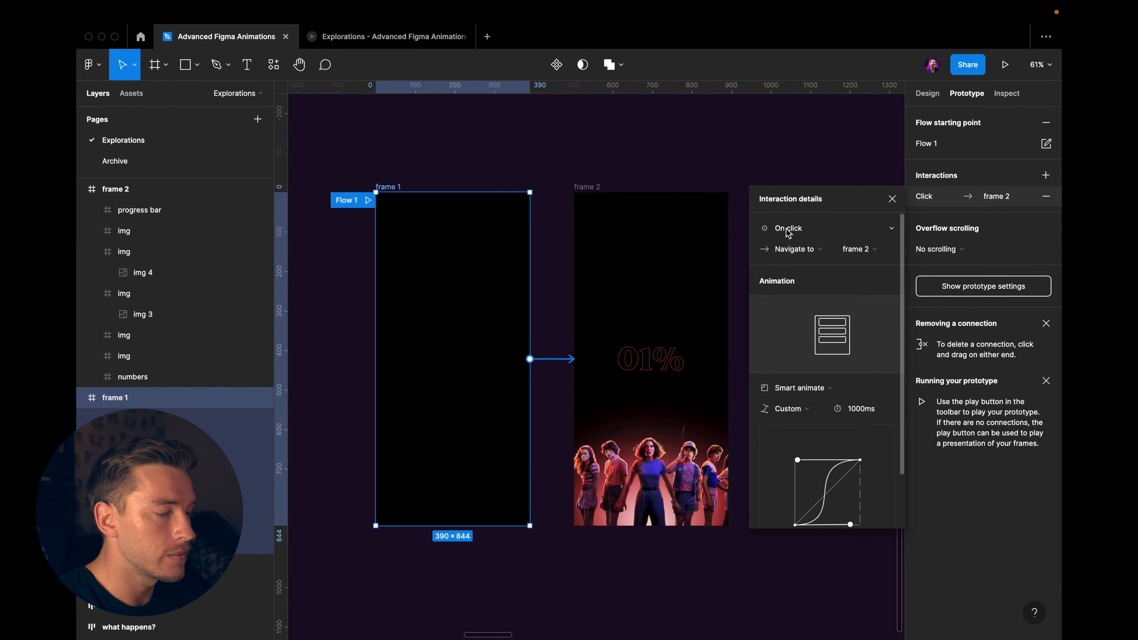
Set the frame 1 to frame 2 interaction to trigger after a delay of 1ms
left_click(788, 230)
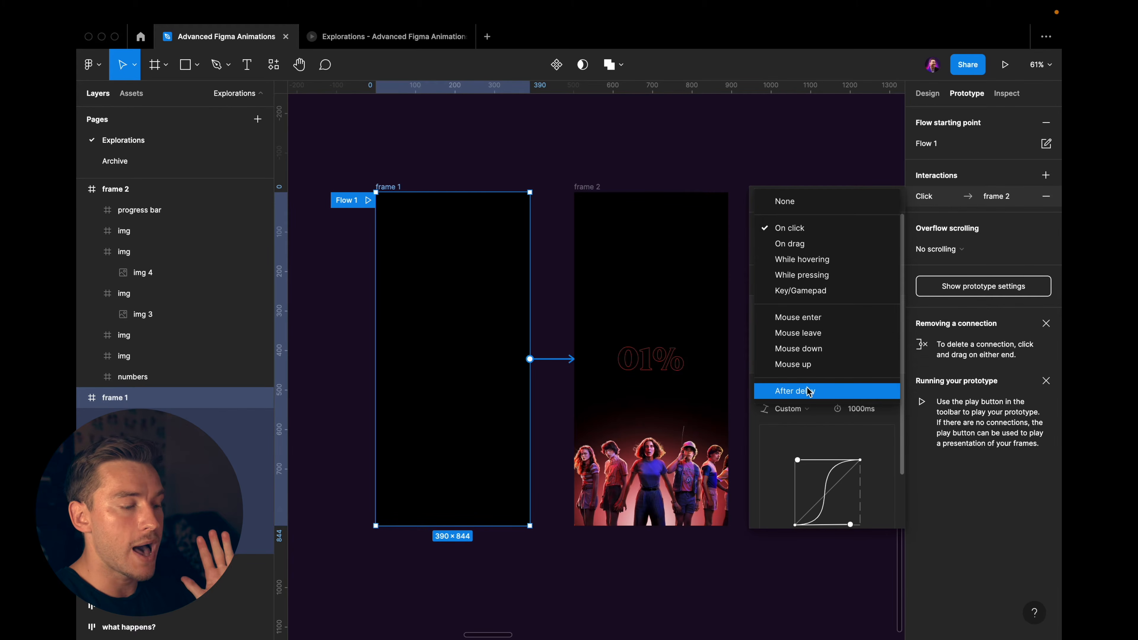
left_click(809, 391)
left_click(868, 229)
type("1ms")
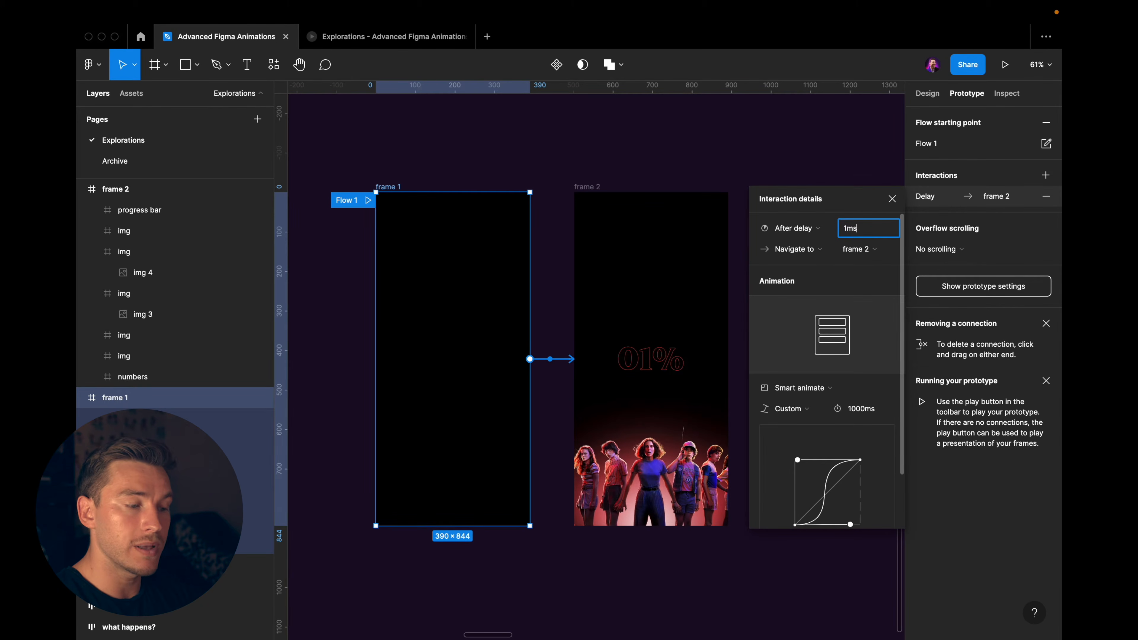
key("Return")
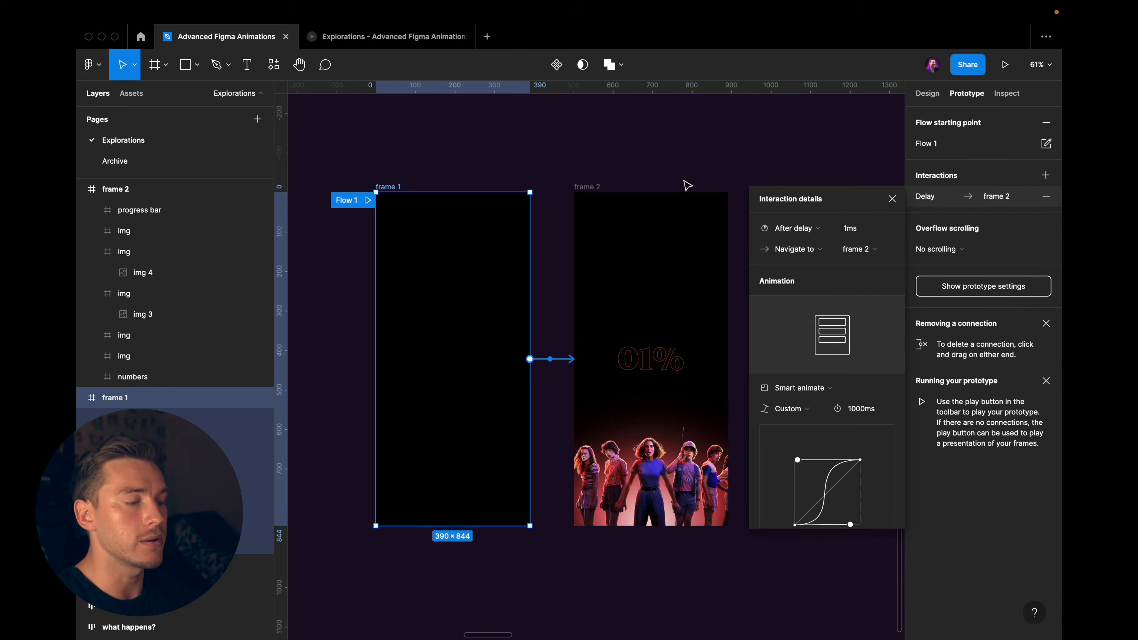
Copy the custom easing curve values 0.75, -0.69, 0.25, 0.99 from the original 1 > 2 flow's interaction
scroll(800, 371, "down", 3)
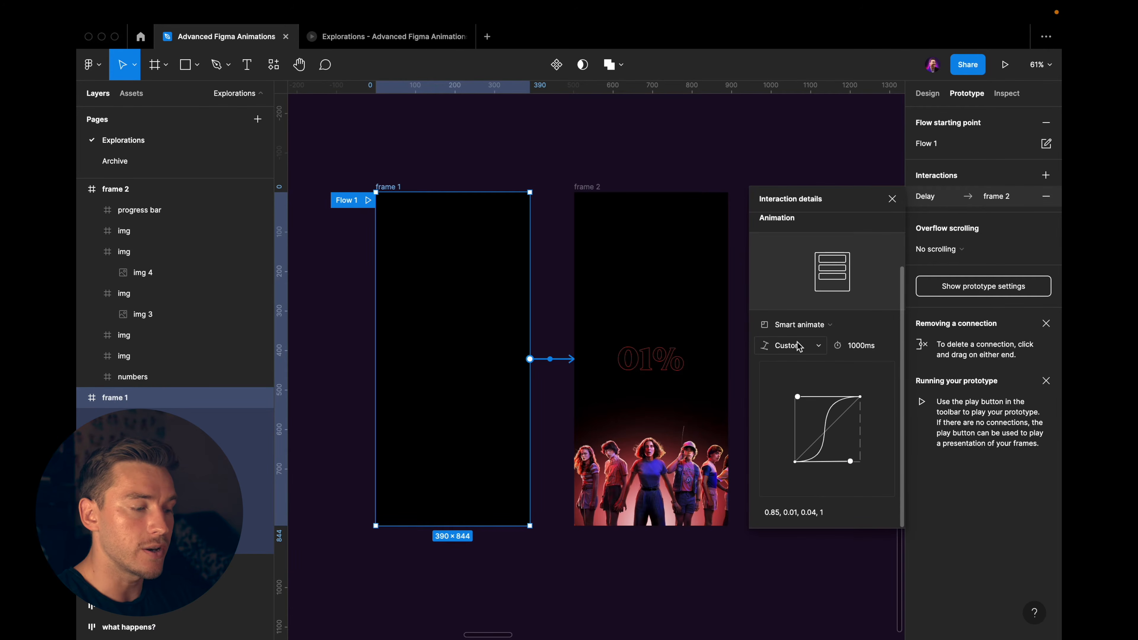
scroll(701, 358, "down", 5)
scroll(597, 381, "up", 10)
scroll(596, 381, "down", 4)
scroll(598, 375, "up", 3)
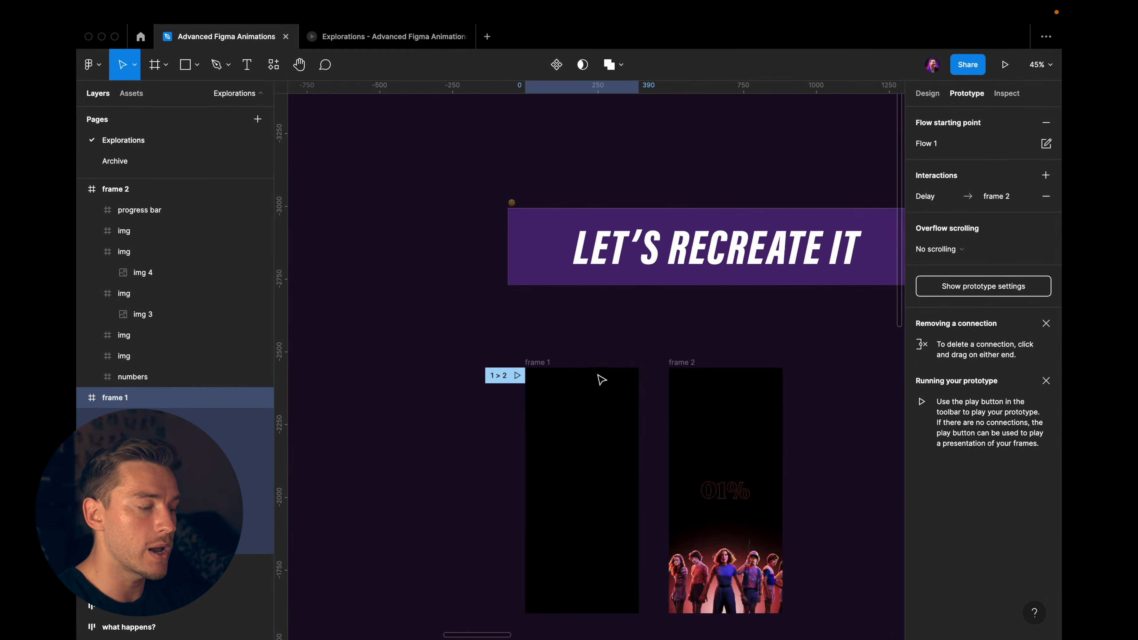
left_click(602, 380)
scroll(582, 381, "down", 3)
left_click(593, 444)
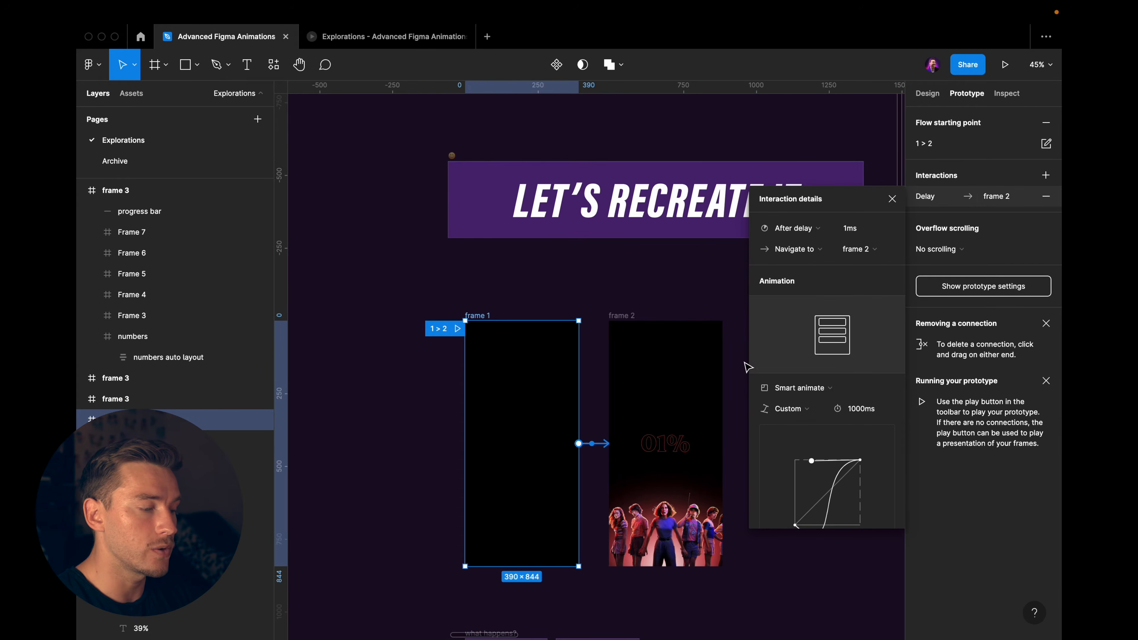
scroll(812, 360, "down", 3)
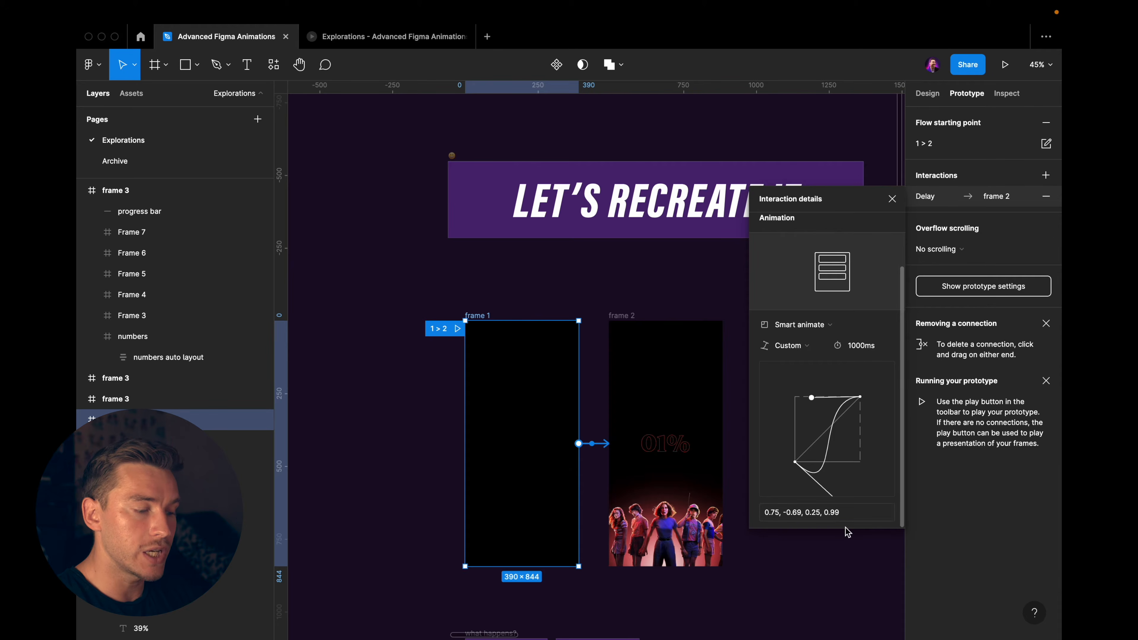
left_click(833, 514)
key("ctrl+c")
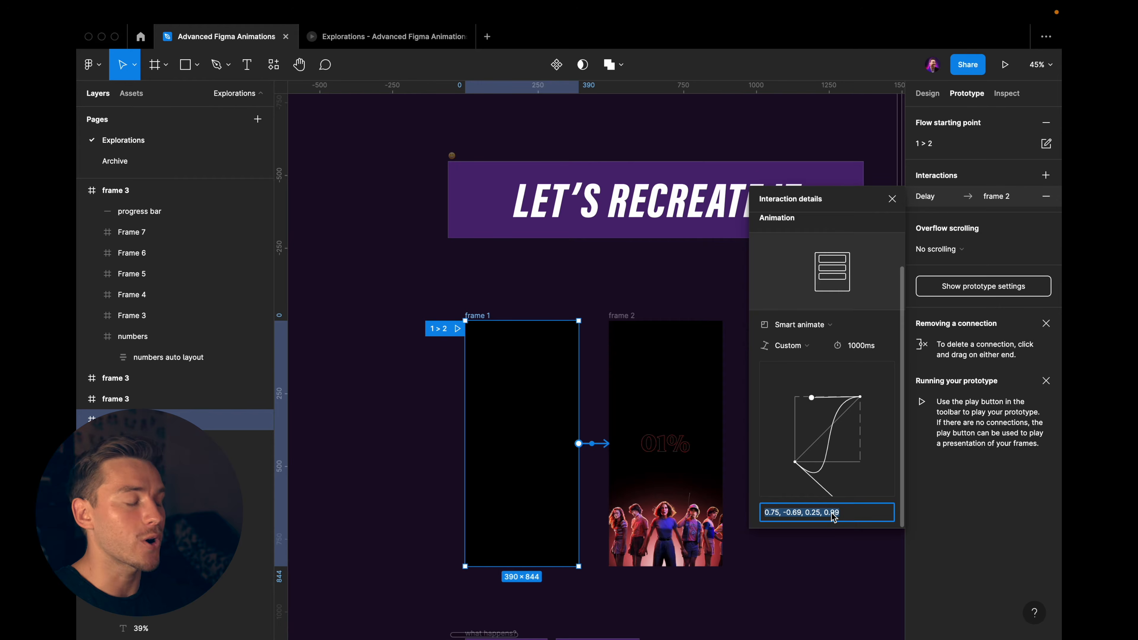
Set the custom easing curve of Flow 1's frame 1 to frame 2 interaction to 0.75, -0.69, 0.25, 0.99
left_click(650, 304)
scroll(650, 304, "down", 12)
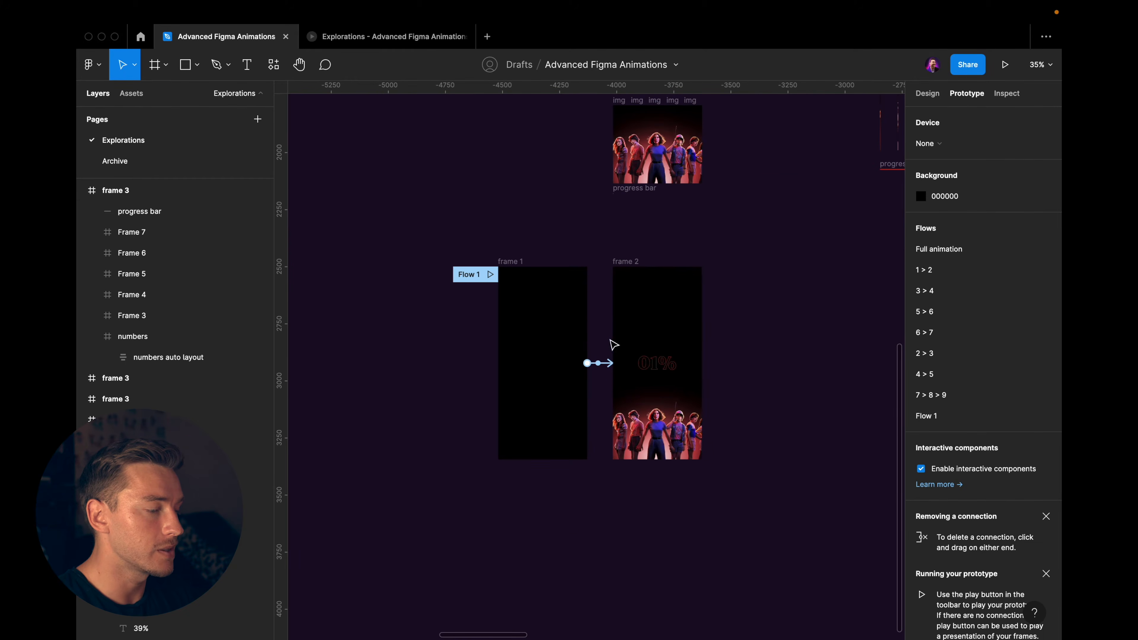
left_click(603, 363)
left_click(814, 505)
key("ctrl+v")
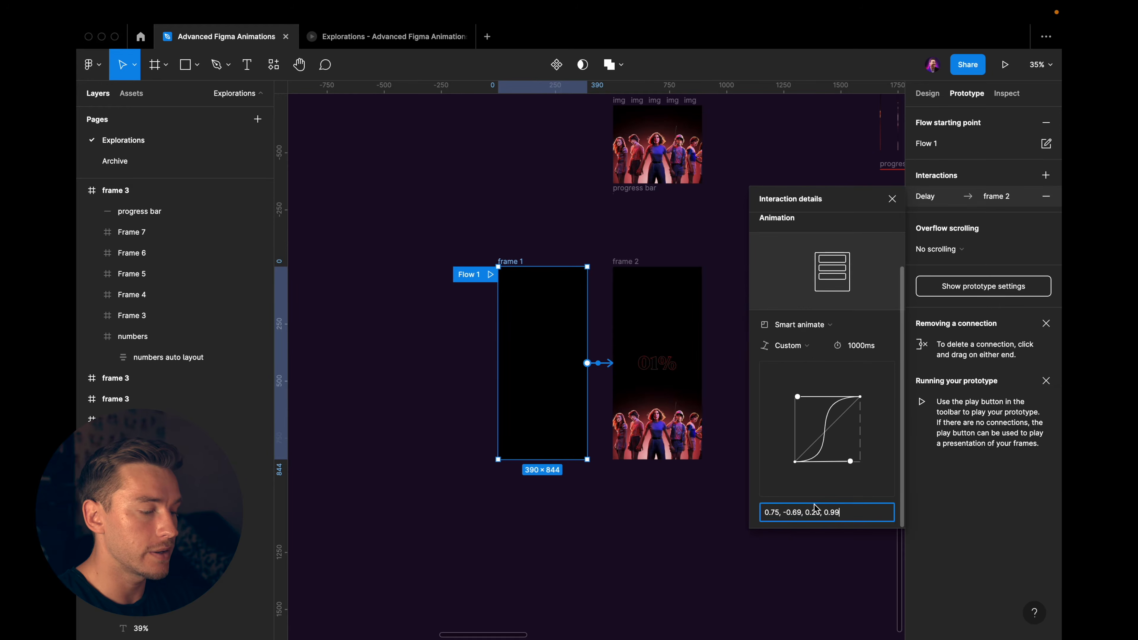
key("Return")
Play the Flow 1 prototype to check the transition, and return to the design file
scroll(635, 272, "up", 2)
scroll(803, 355, "up", 3)
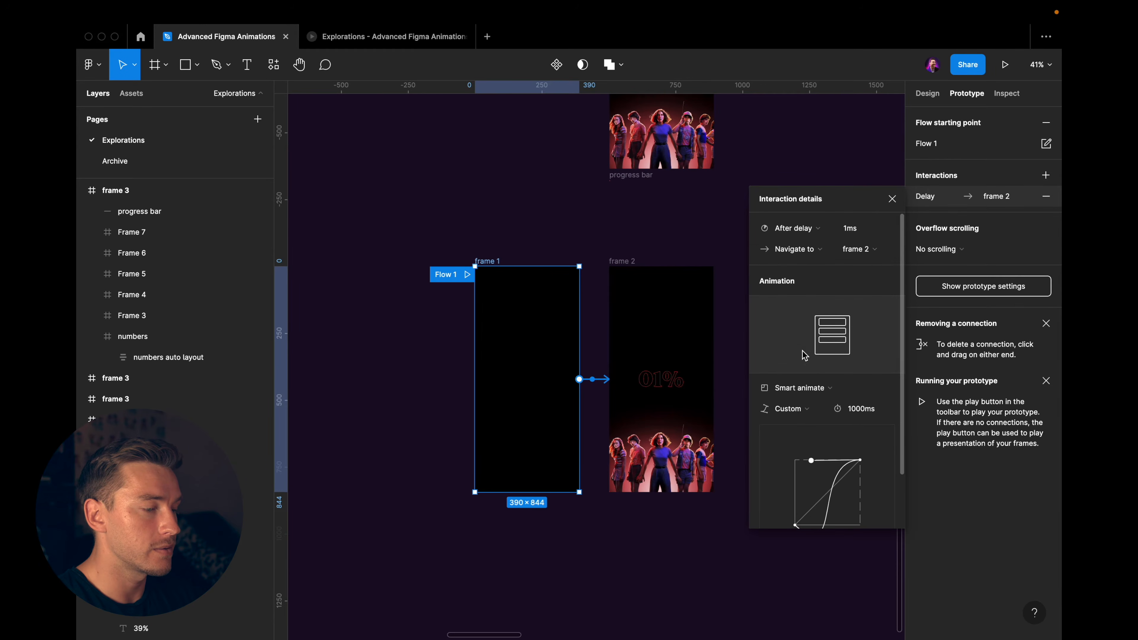
left_click(468, 274)
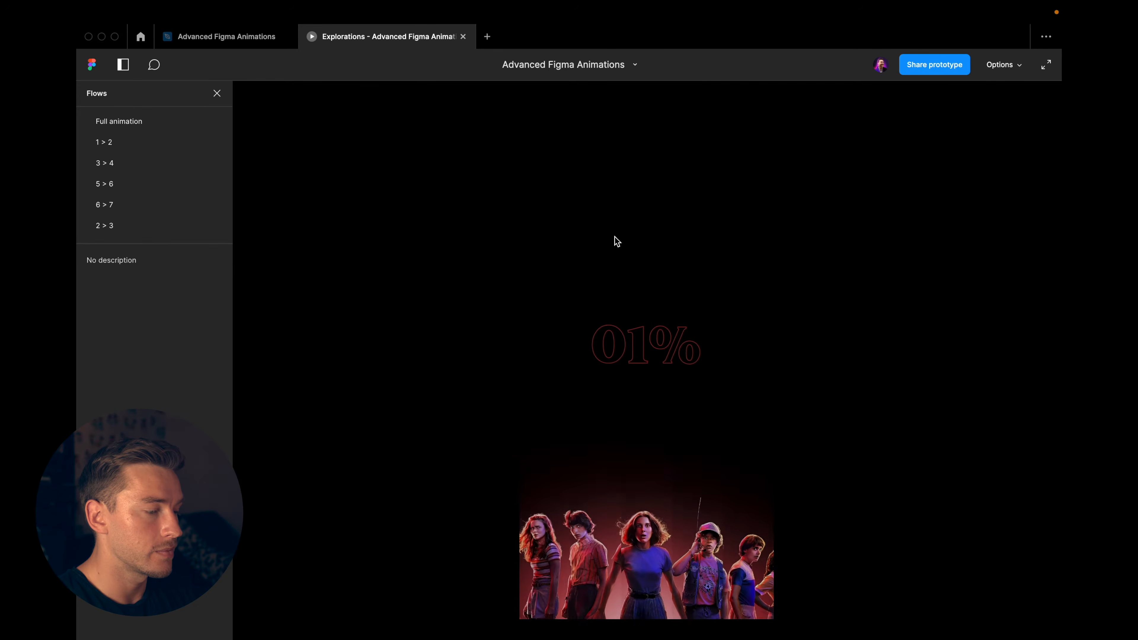
left_click(221, 45)
Duplicate the rebuilt frame 2 to below the 2 > 3 reference frames and rename the copy frame 3
scroll(477, 155, "down", 5)
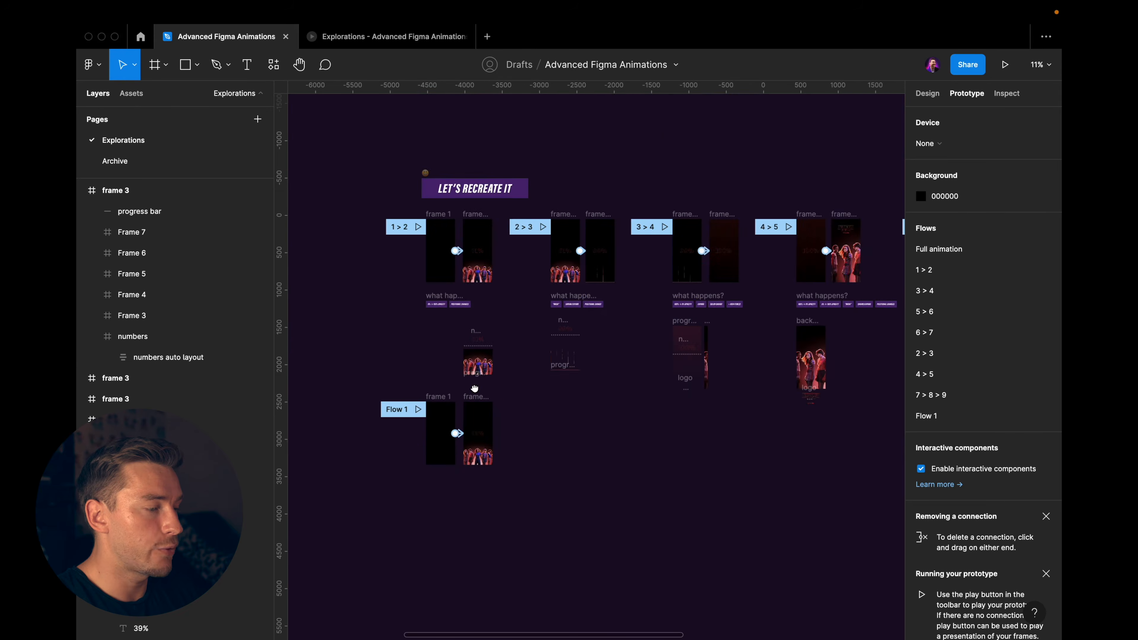
left_click_drag(438, 414, 574, 415)
scroll(571, 475, "up", 3)
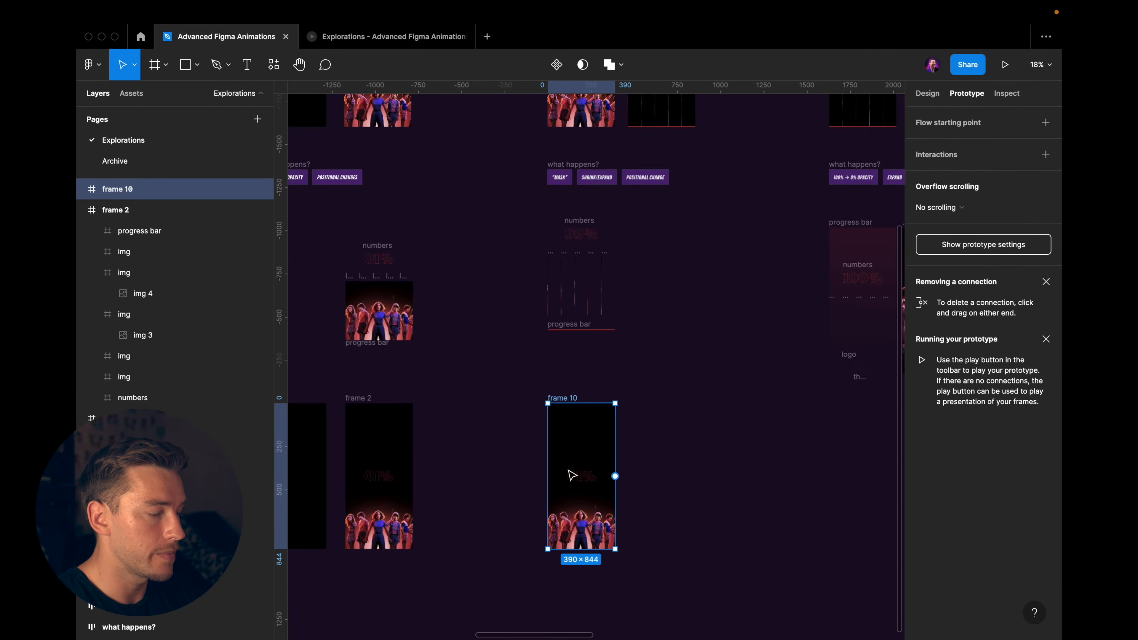
double_click(564, 397)
type("frame 3")
key("Return")
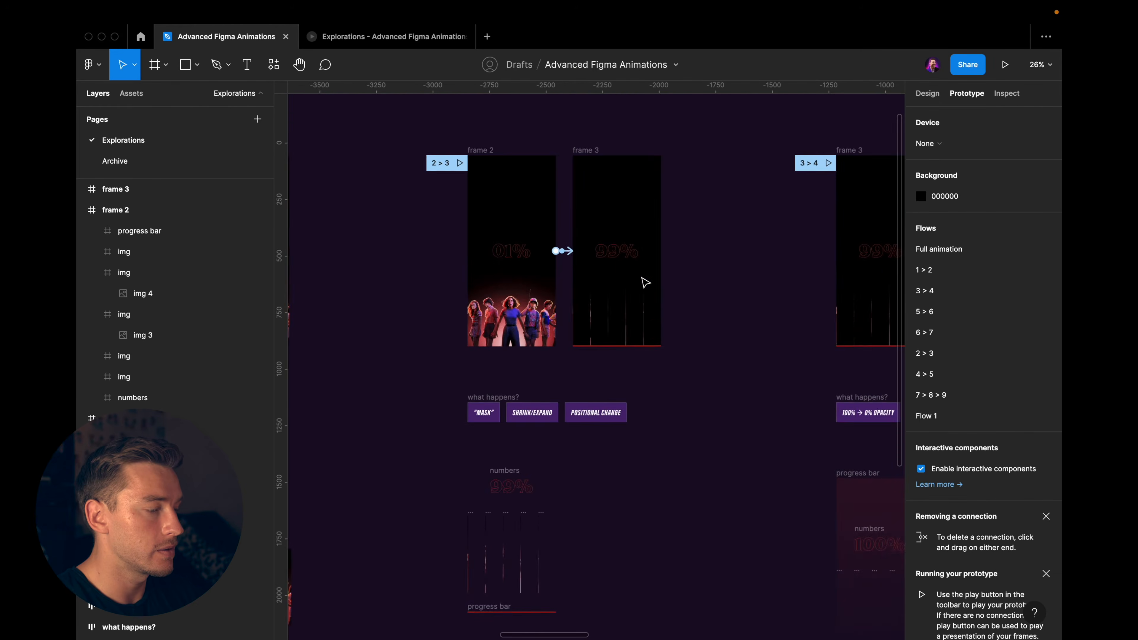
Play the reference 2 > 3 flow and replay it several times to study the transition, then return to the design file
scroll(645, 283, "up", 3)
scroll(556, 348, "up", 5)
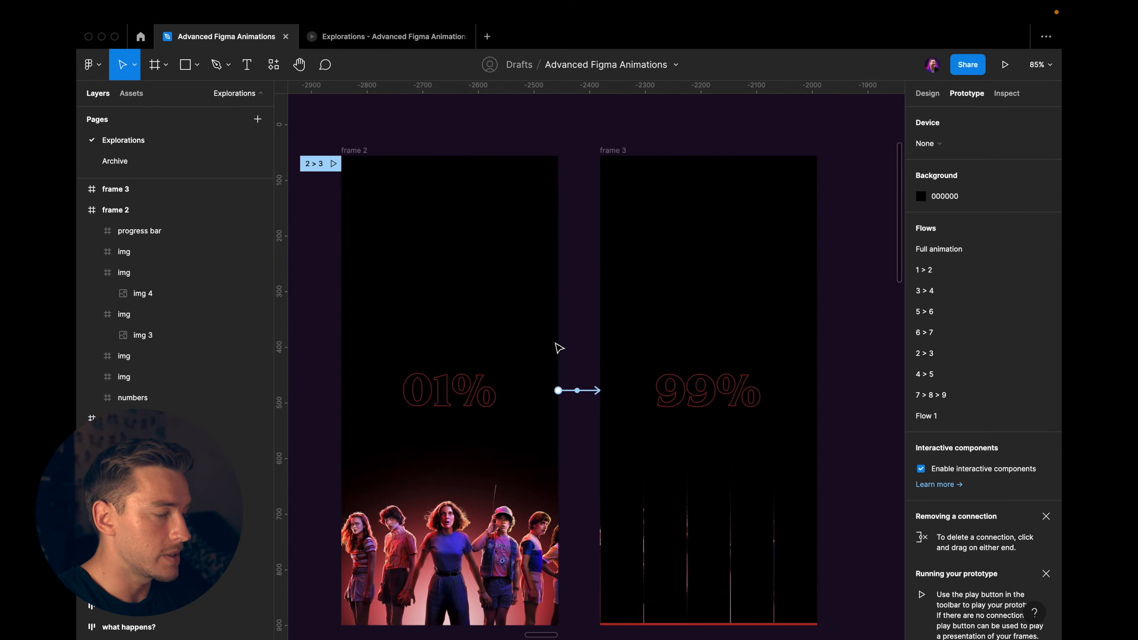
left_click(357, 186)
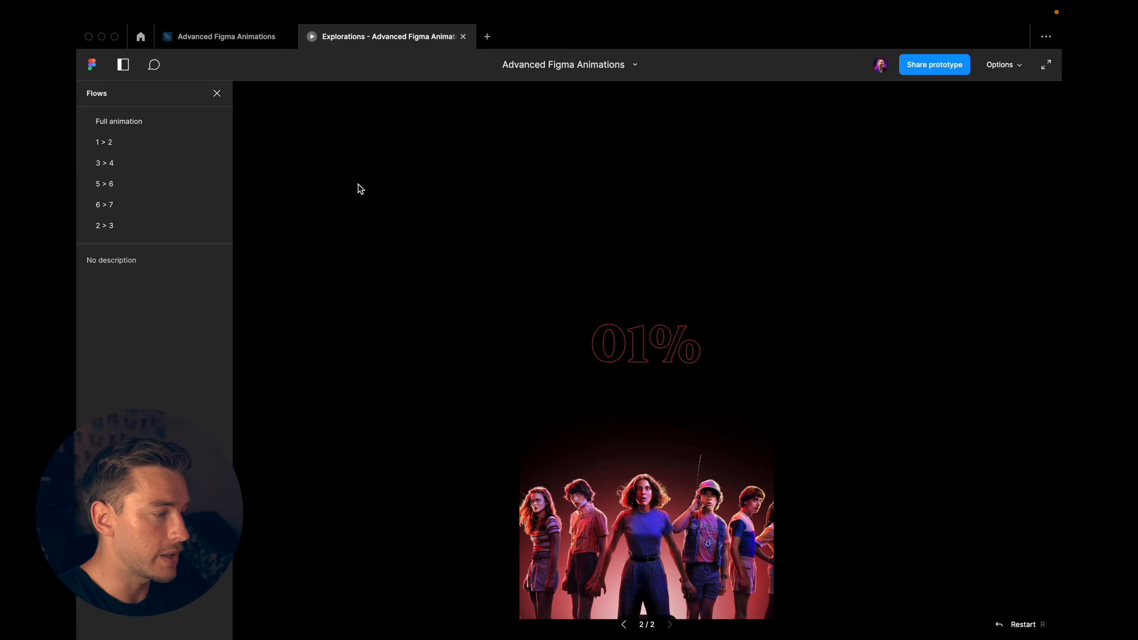
key("r")
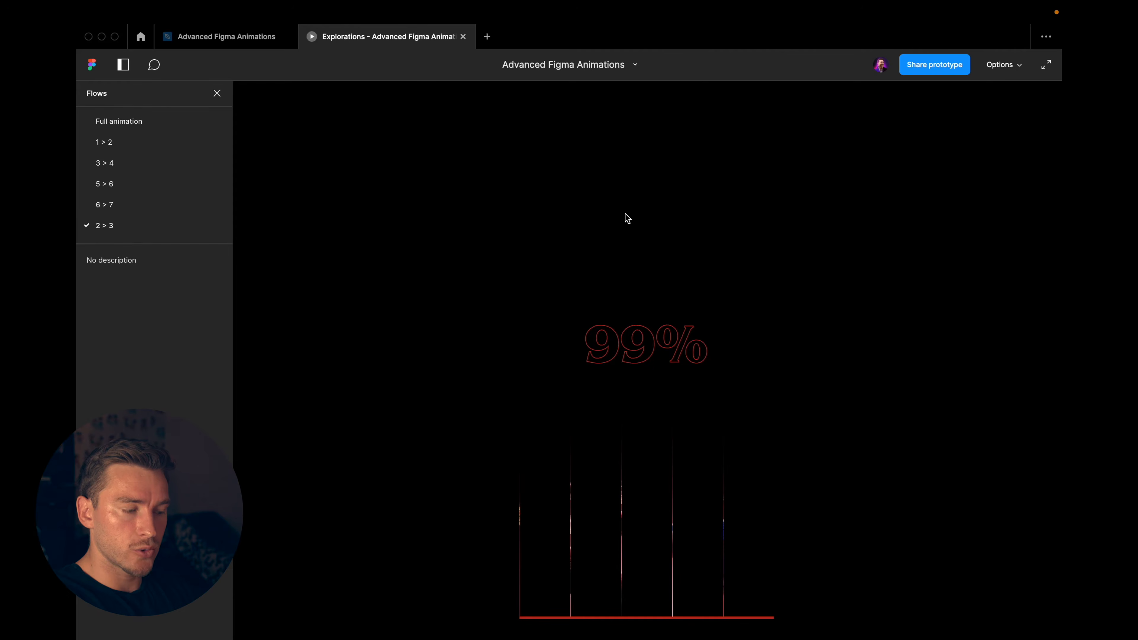
key("r")
key("r")
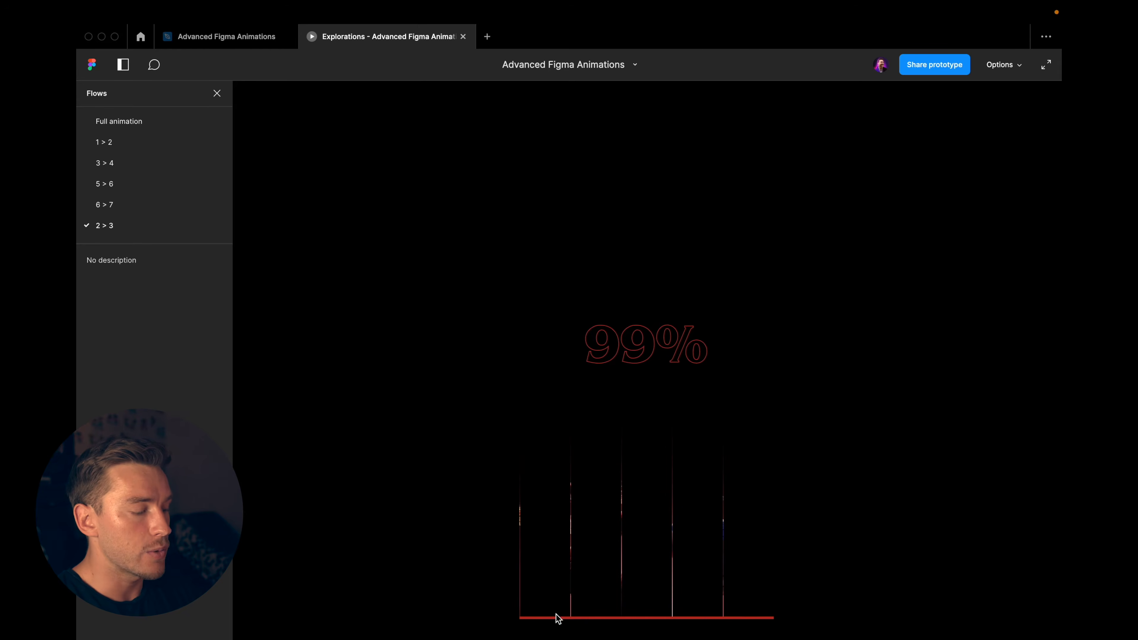
key("r")
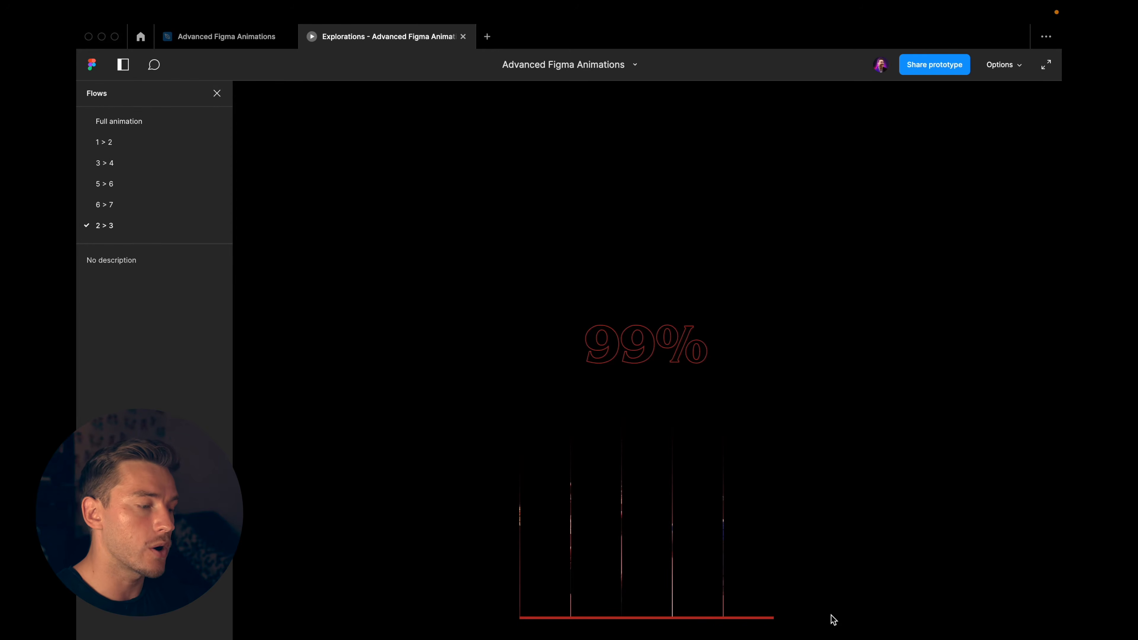
key("r")
key("r")
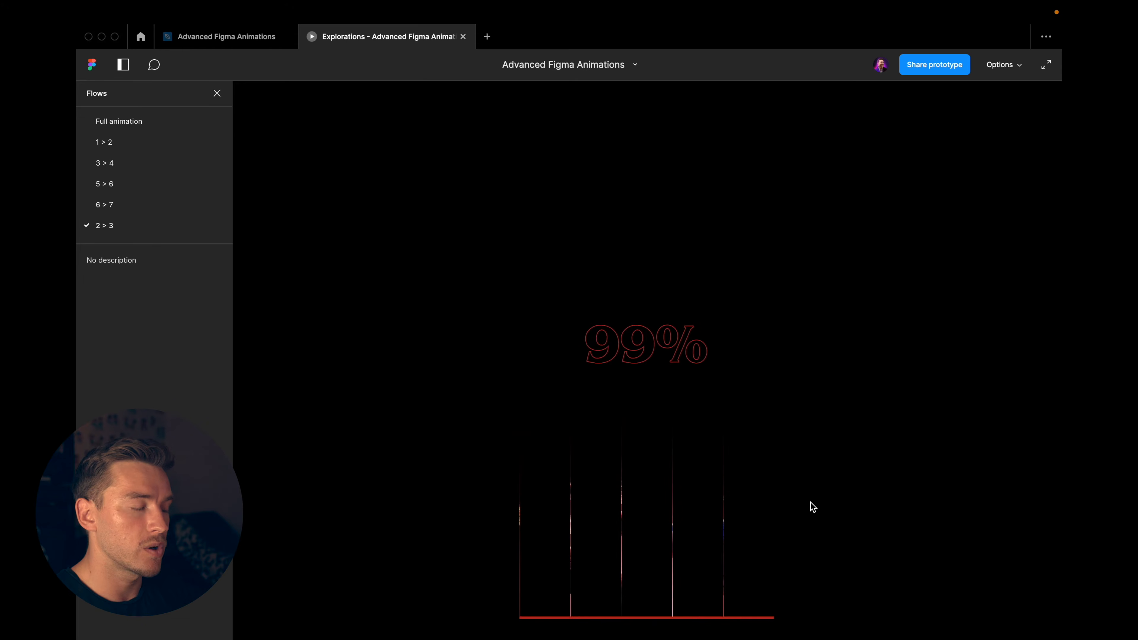
key("ctrl+shift+Tab")
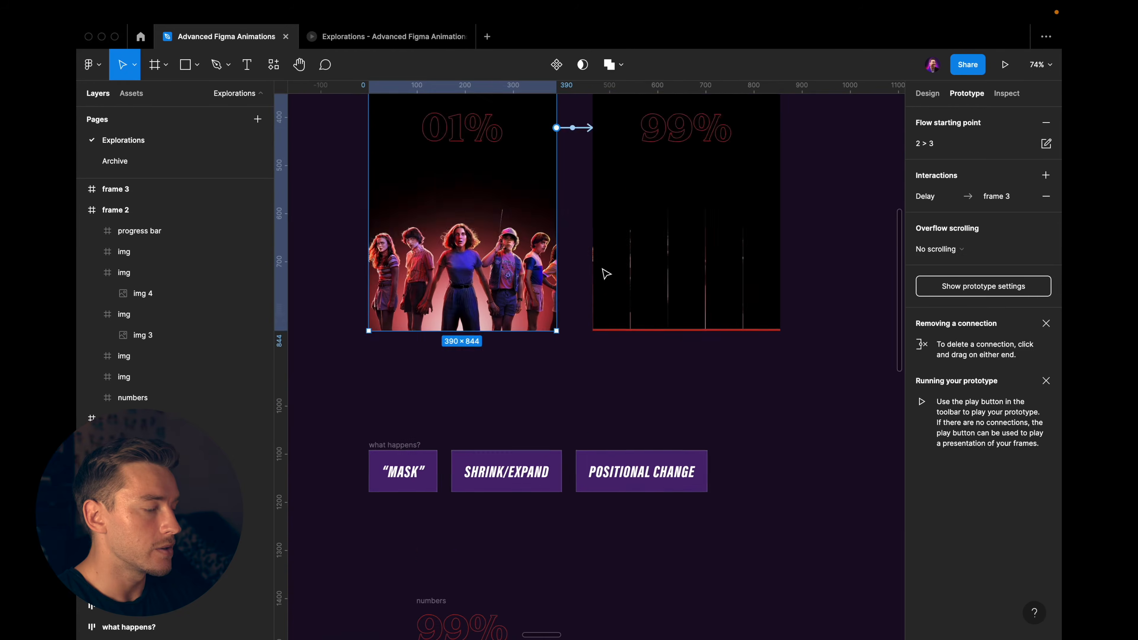
Examine the progress bar, image strips and numbers in the reference frame 3
scroll(600, 269, "down", 4)
left_click(600, 269)
scroll(601, 270, "up", 2)
scroll(605, 275, "up", 4)
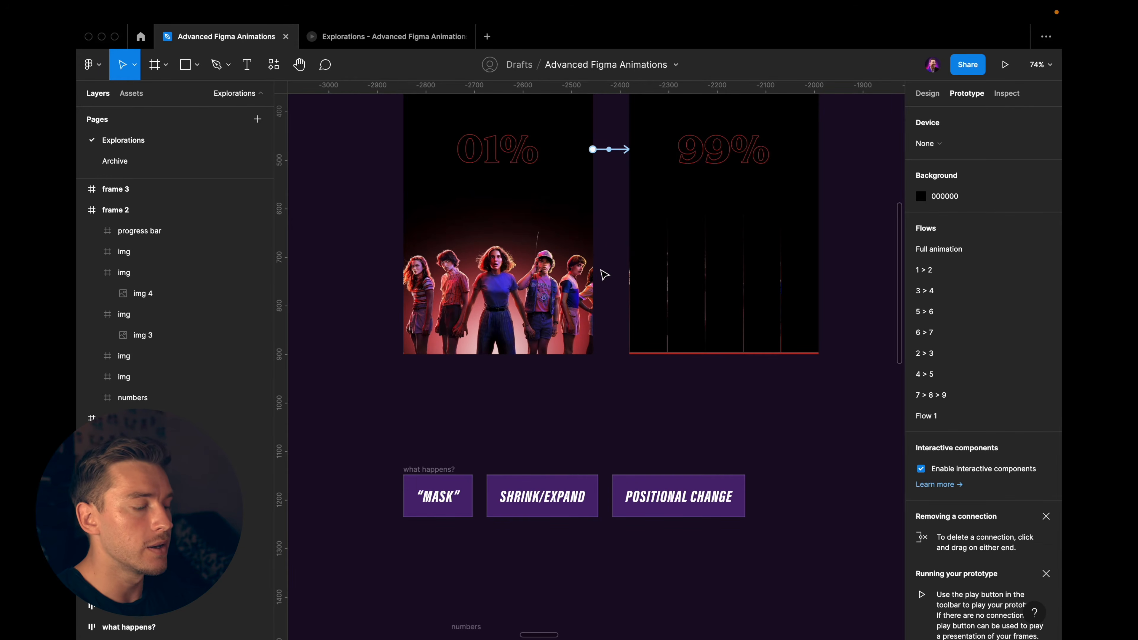
scroll(604, 274, "right", 2)
left_click(613, 359)
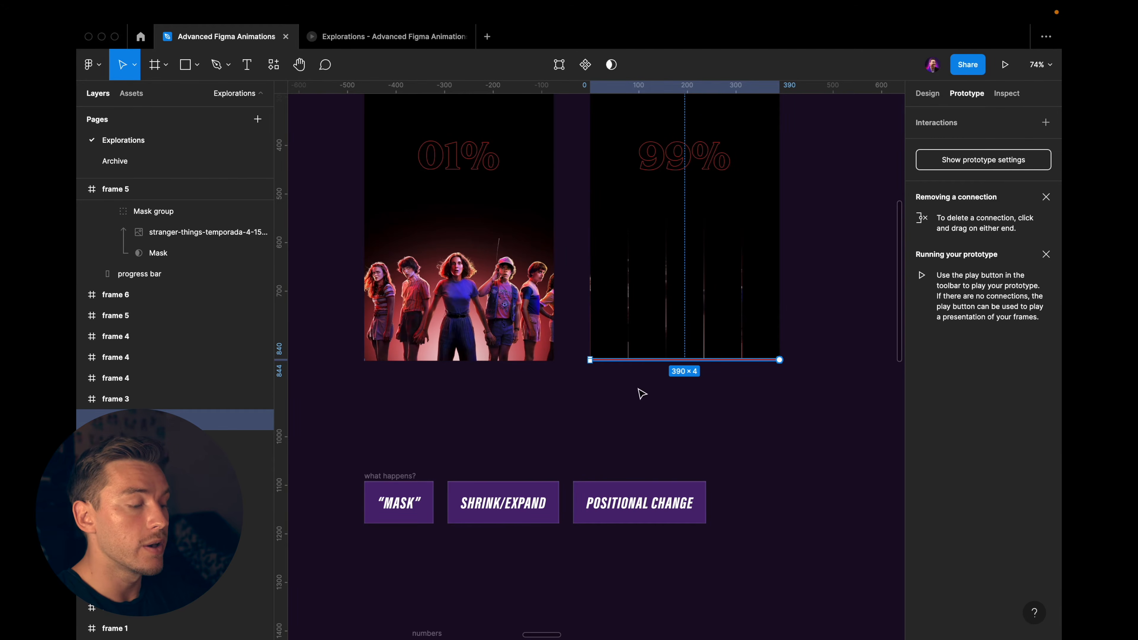
scroll(696, 289, "up", 2)
left_click(696, 289)
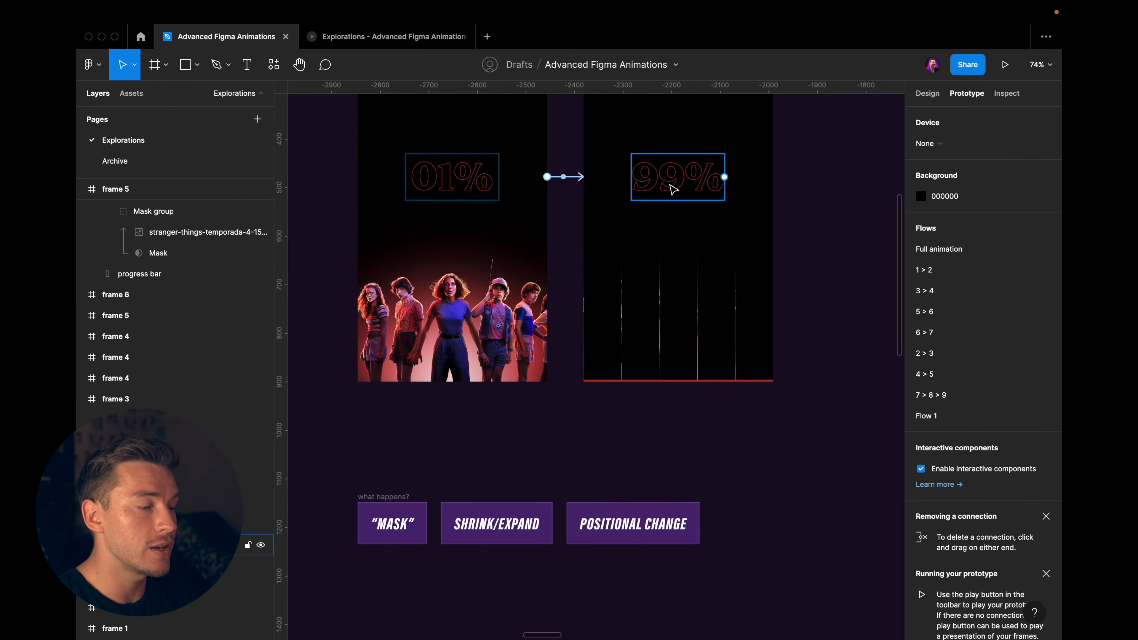
double_click(670, 184)
key("Escape")
left_click(680, 183)
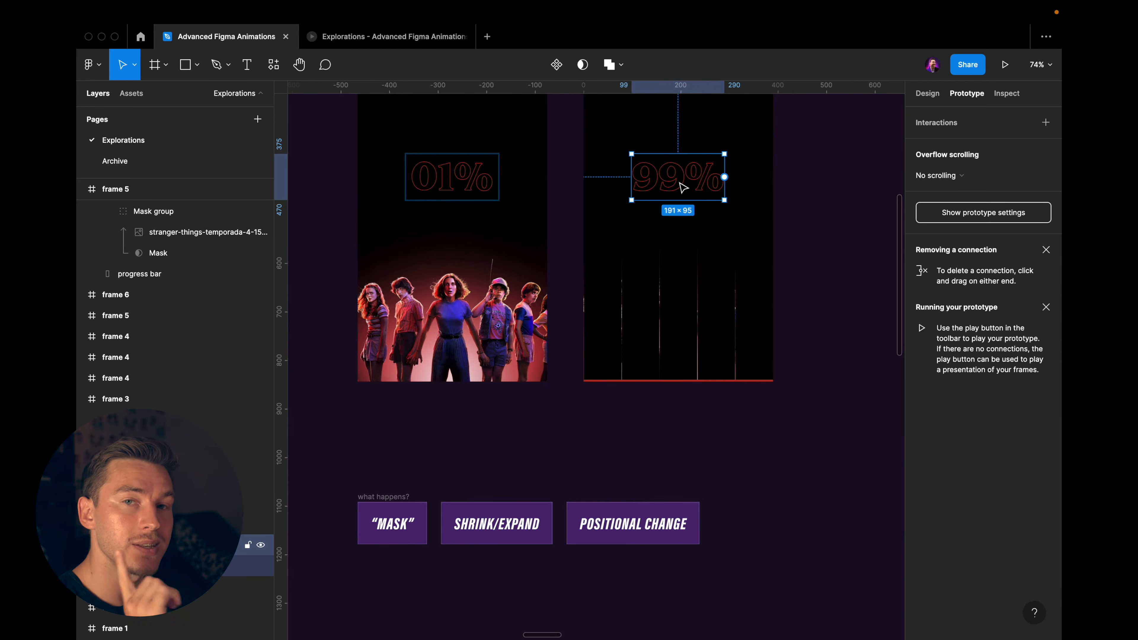
Place a copy of the new frame 3's numbers element on the empty canvas beside the frame
scroll(680, 183, "down", 6)
left_click(681, 185)
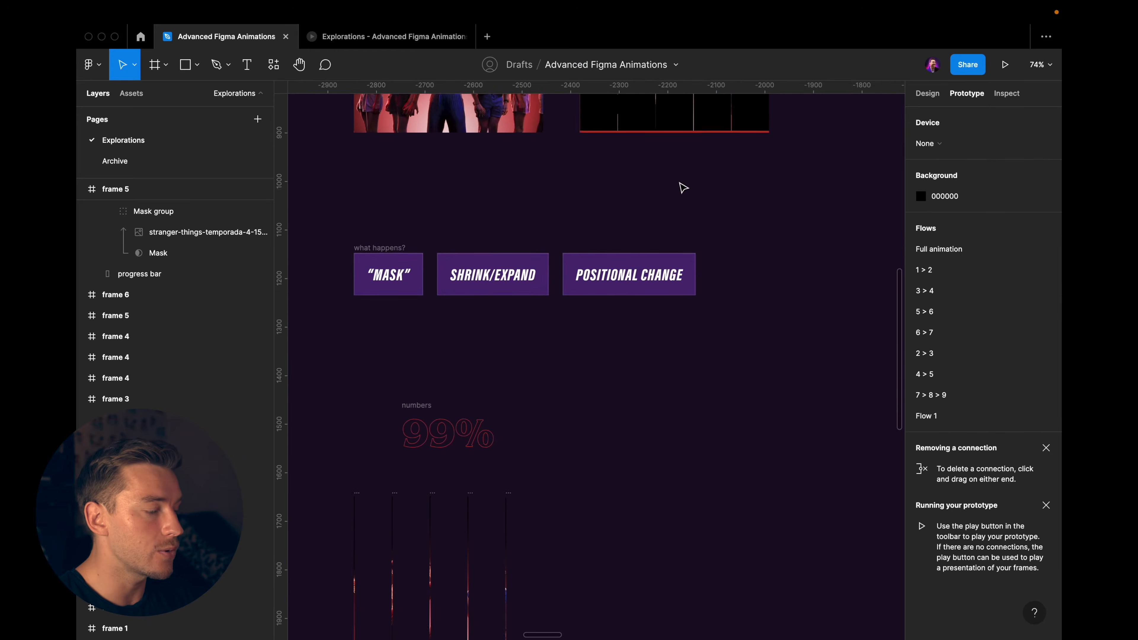
scroll(680, 182, "down", 3)
scroll(640, 300, "down", 6)
scroll(581, 483, "up", 3)
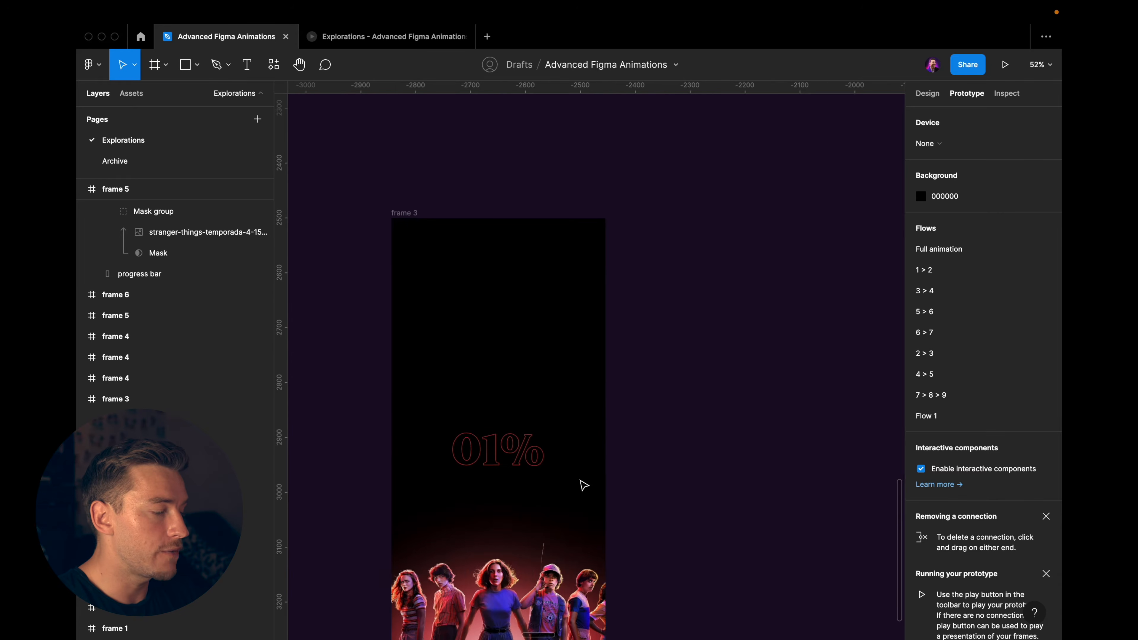
left_click_drag(582, 483, 579, 378)
left_click(508, 350)
scroll(508, 350, "down", 5)
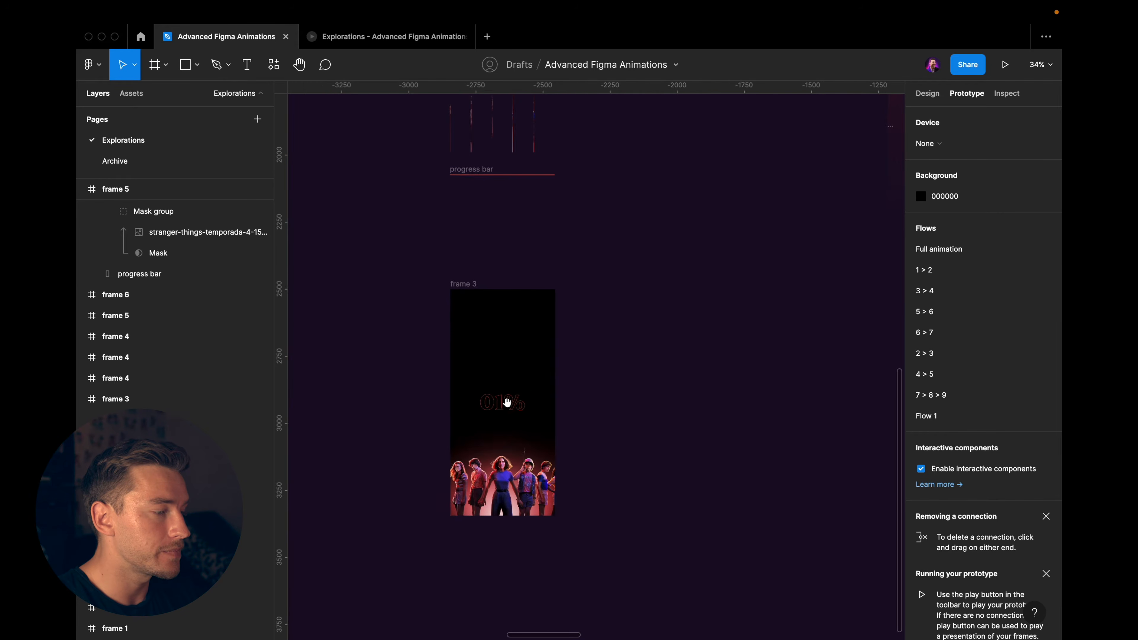
left_click_drag(506, 405, 650, 399)
Expand the copied numbers frame and inspect the extent of its nested numbers auto layout
scroll(651, 399, "up", 4)
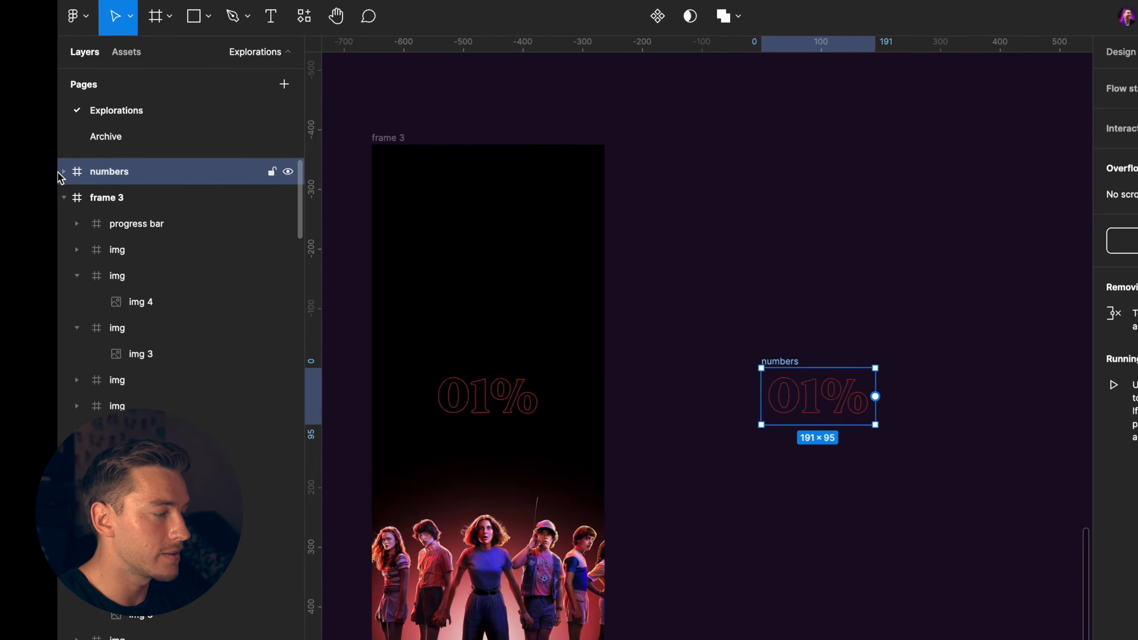
left_click(82, 189)
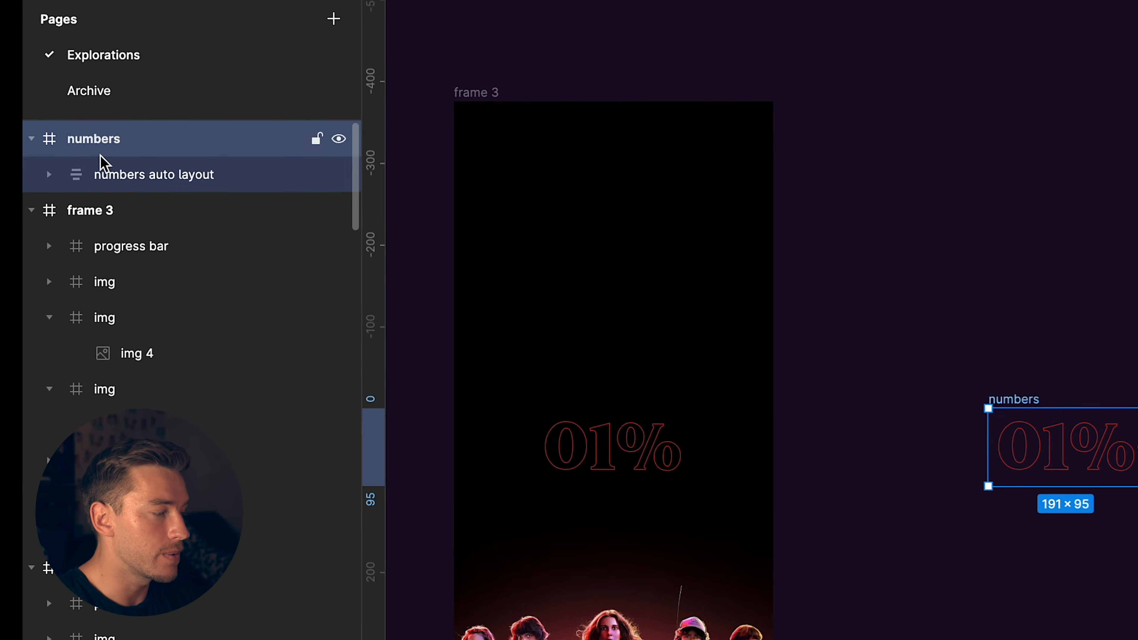
left_click(111, 179)
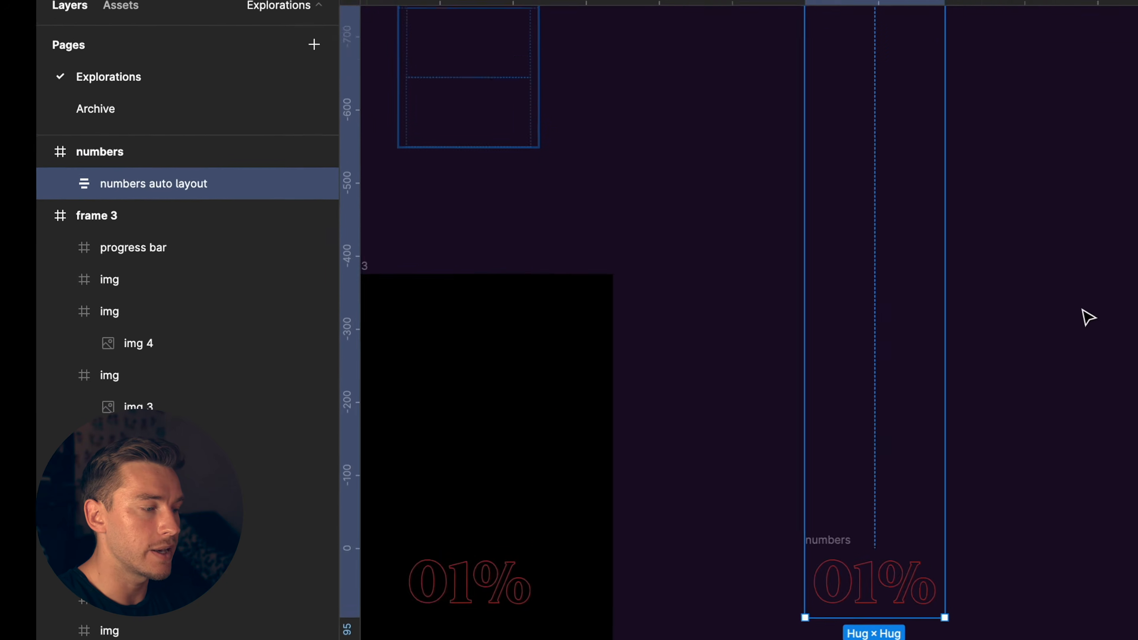
scroll(1082, 309, "down", 3)
scroll(1088, 314, "up", 2)
scroll(1082, 311, "left", 1)
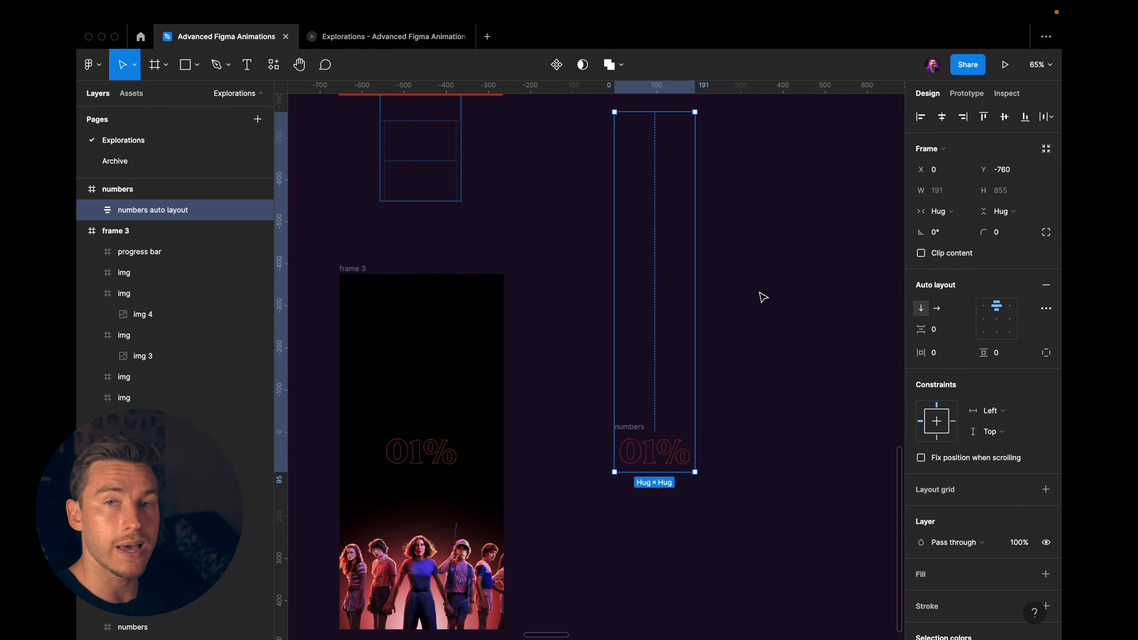
Turn off Clip content on the copied numbers frame to reveal the full column of percentages
left_click(763, 297)
left_click(639, 429)
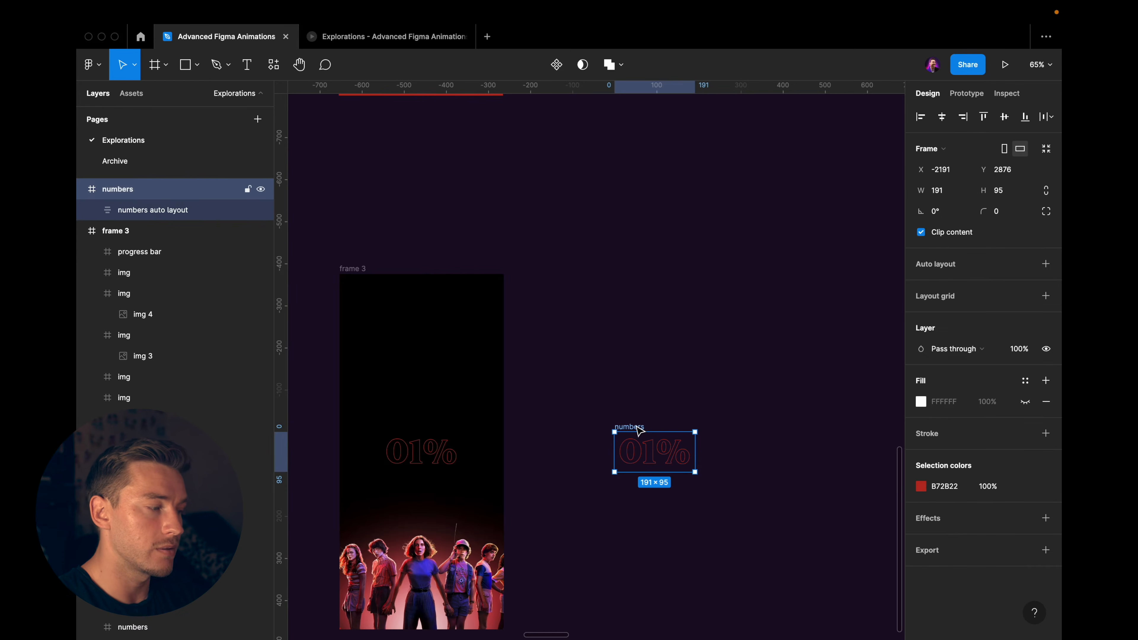
left_click(921, 232)
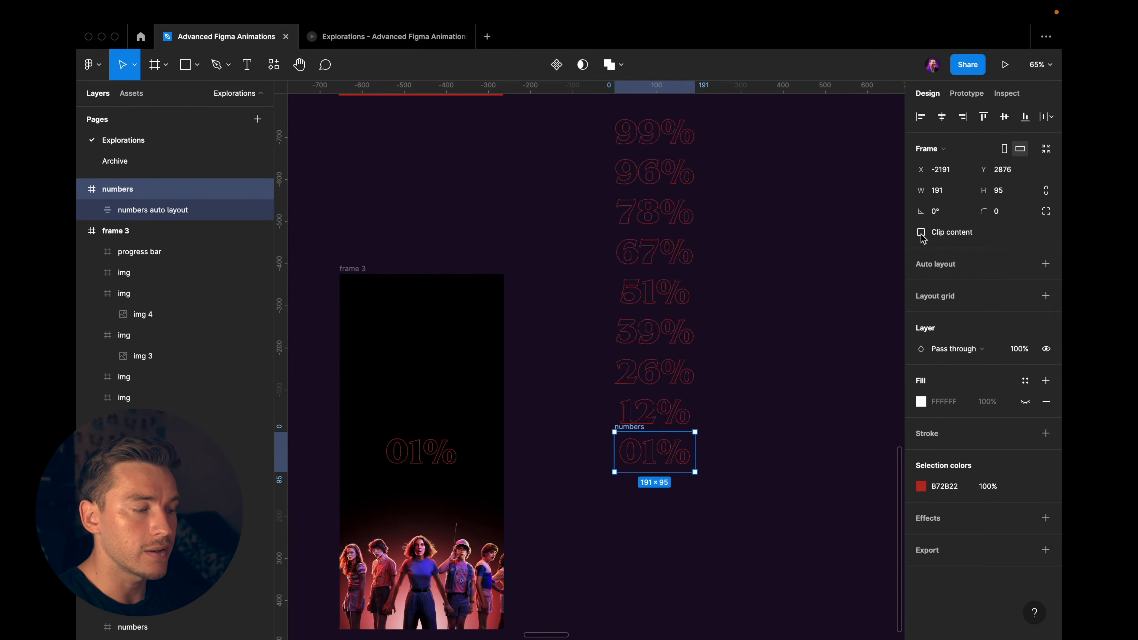
Align the numbers auto layout to the top of the copied numbers frame beside frame 3
scroll(763, 300, "down", 5)
scroll(764, 301, "up", 4)
left_click(93, 218)
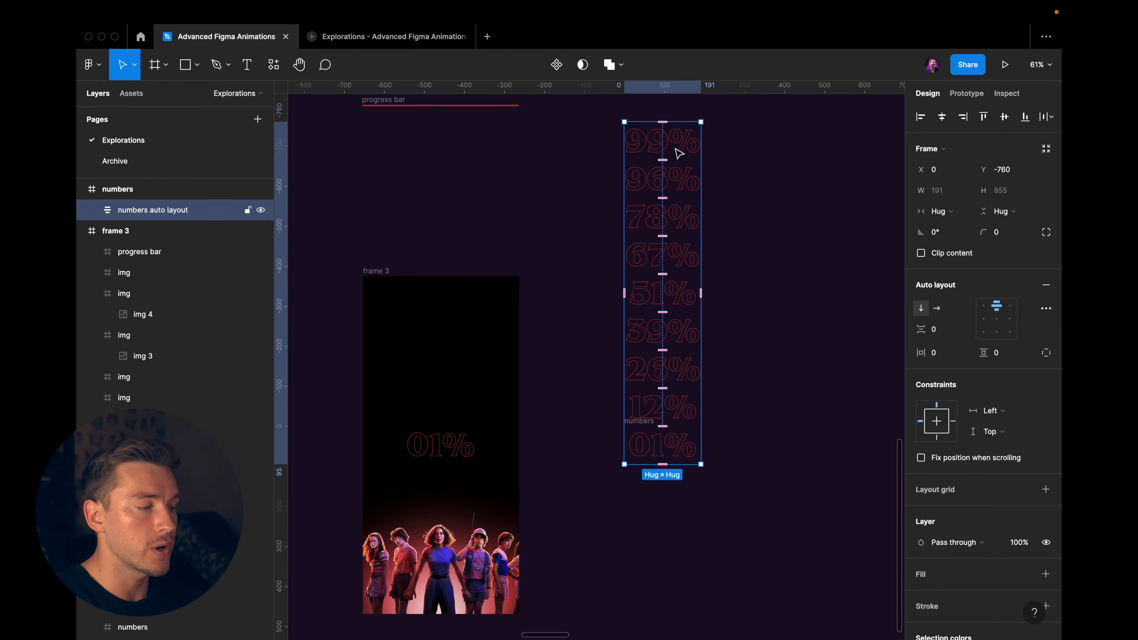
left_click(588, 133)
left_click(652, 437)
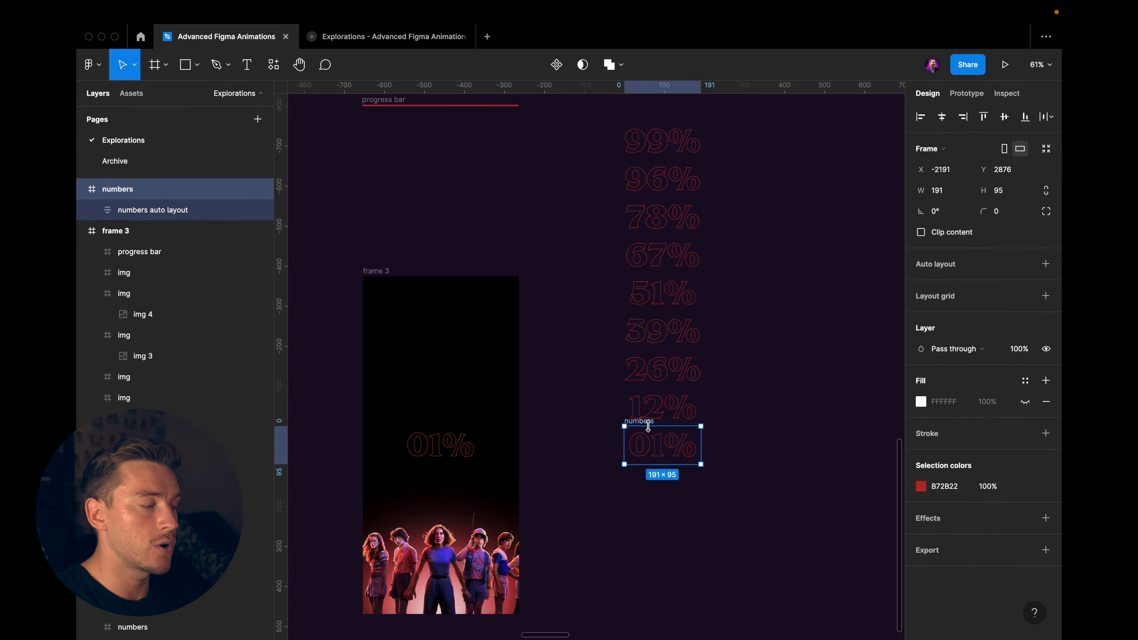
left_click(164, 211)
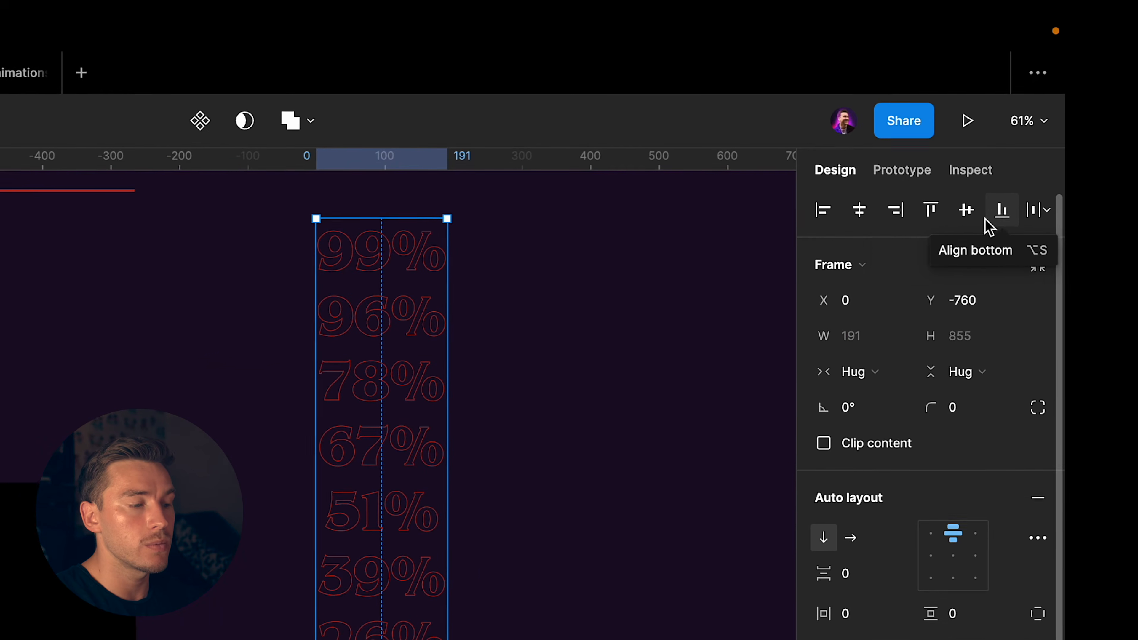
left_click(932, 213)
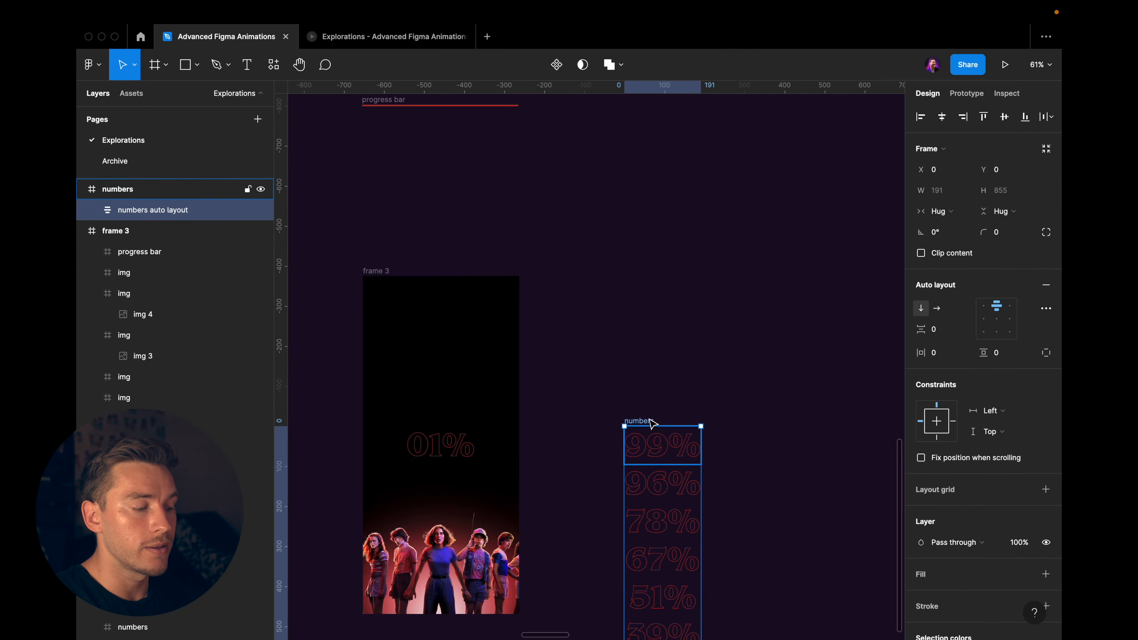
Turn Clip content back on for the copied numbers frame, and delete this copy from the canvas
left_click(647, 423)
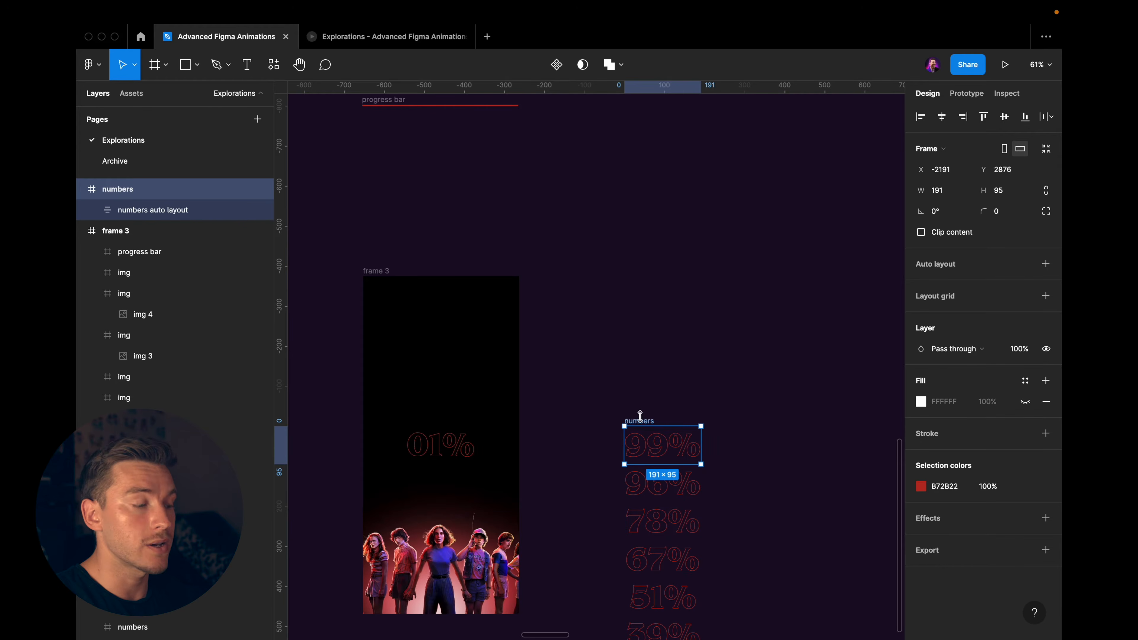
left_click(921, 233)
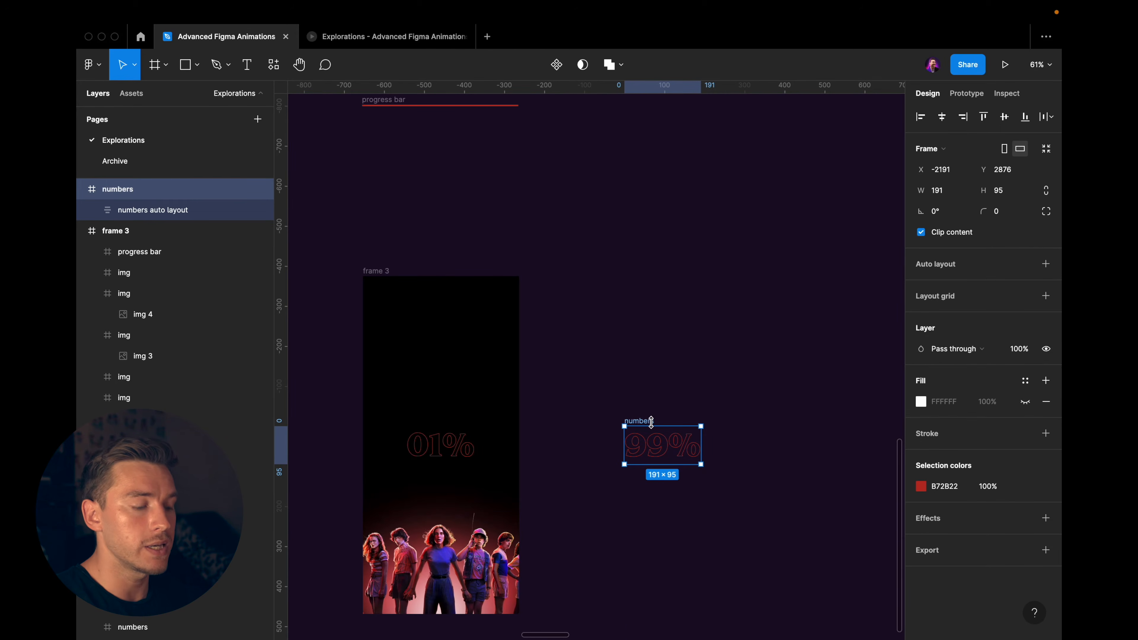
key("Delete")
Align the numbers auto layout to the top of the numbers frame inside the new frame 3
scroll(488, 421, "up", 4)
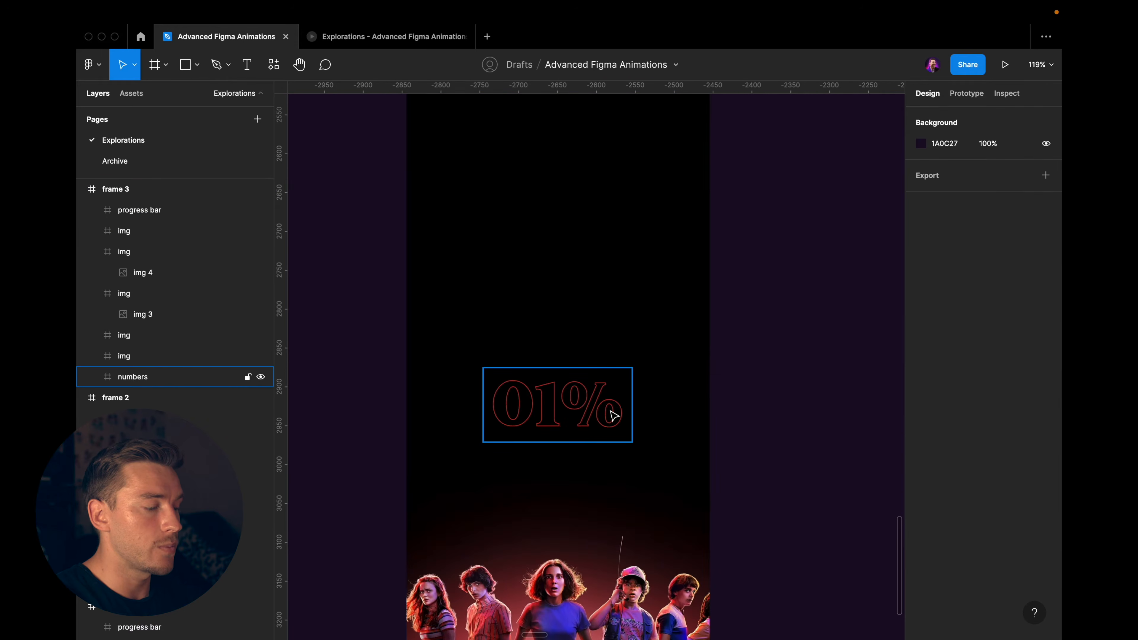
left_click(591, 411)
left_click(92, 377)
left_click(114, 397)
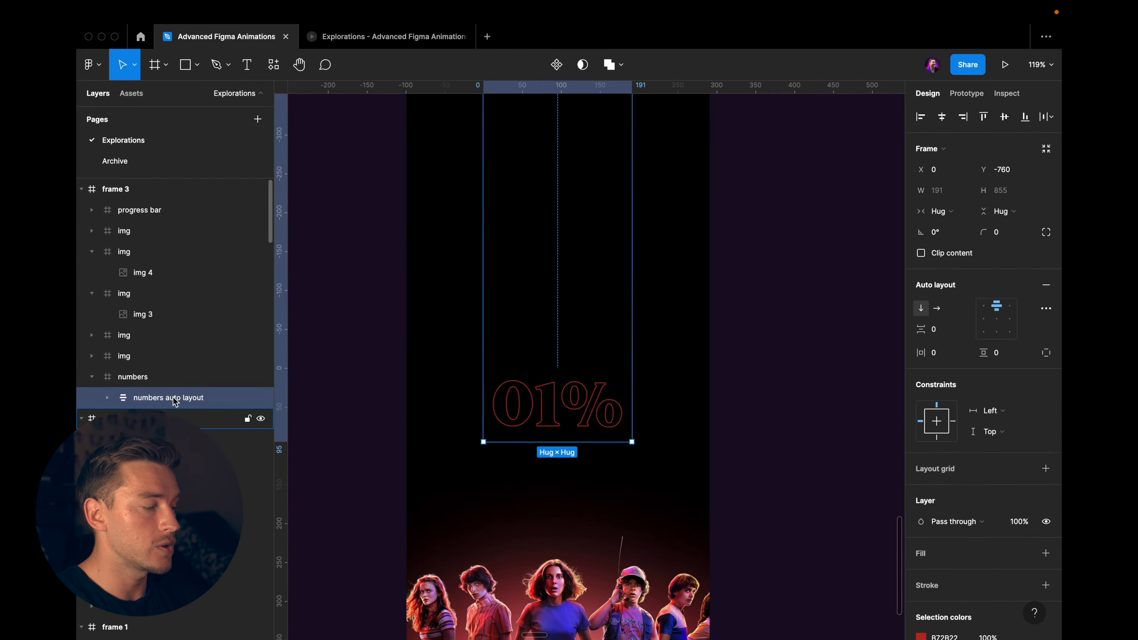
left_click(983, 117)
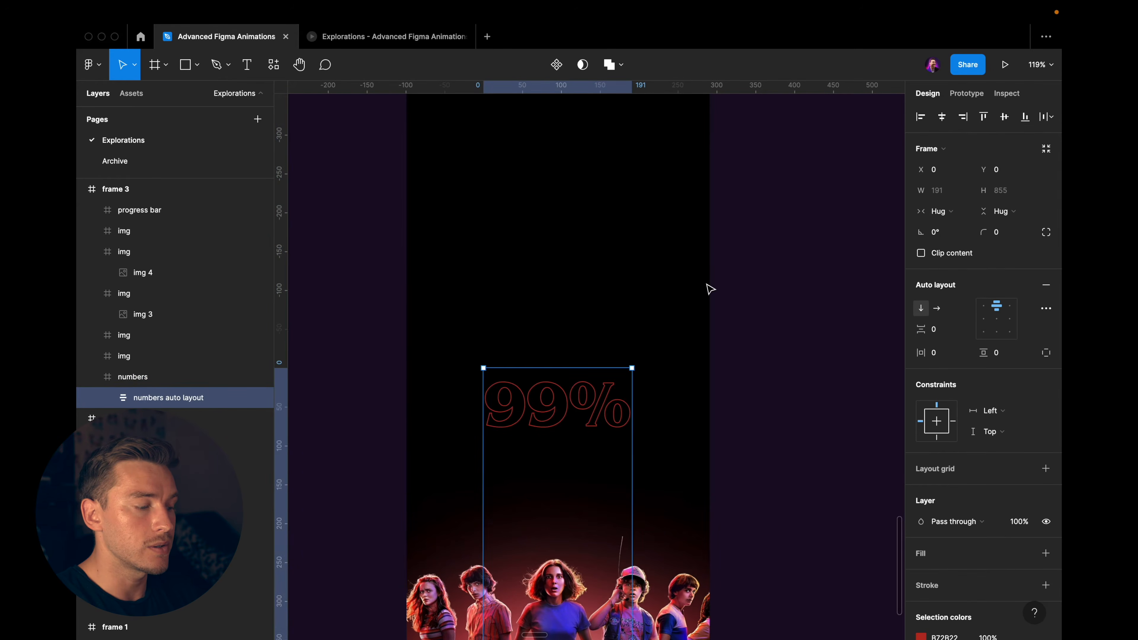
scroll(708, 288, "down", 6)
left_click(707, 288)
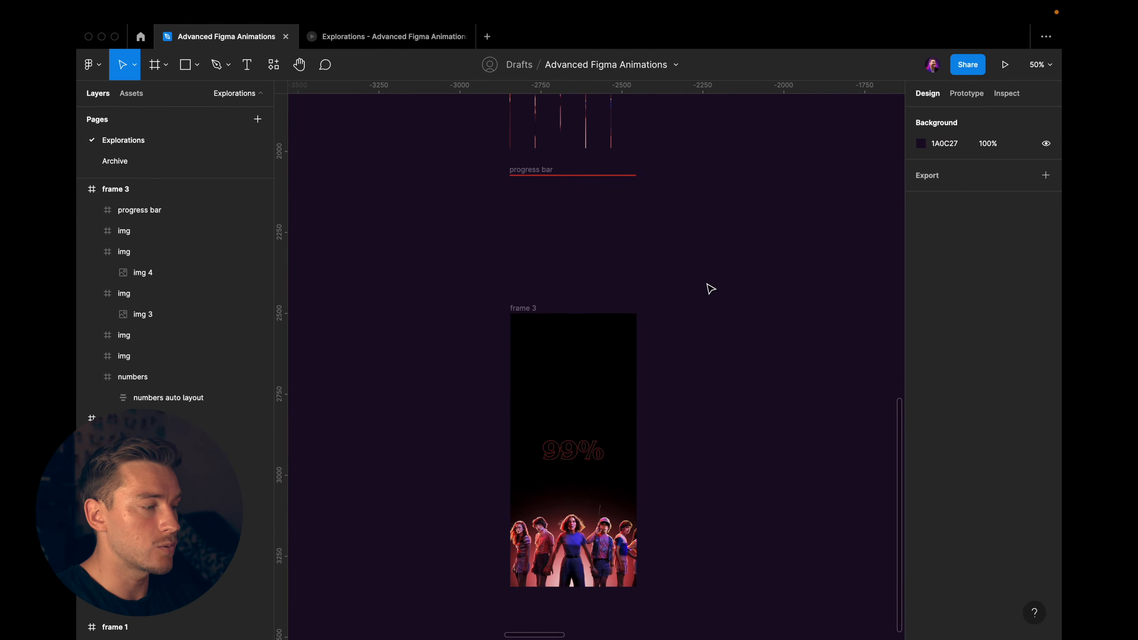
Check the reference 2 > 3 prototype flow and return to the new frame 3 in the design file
left_click(376, 37)
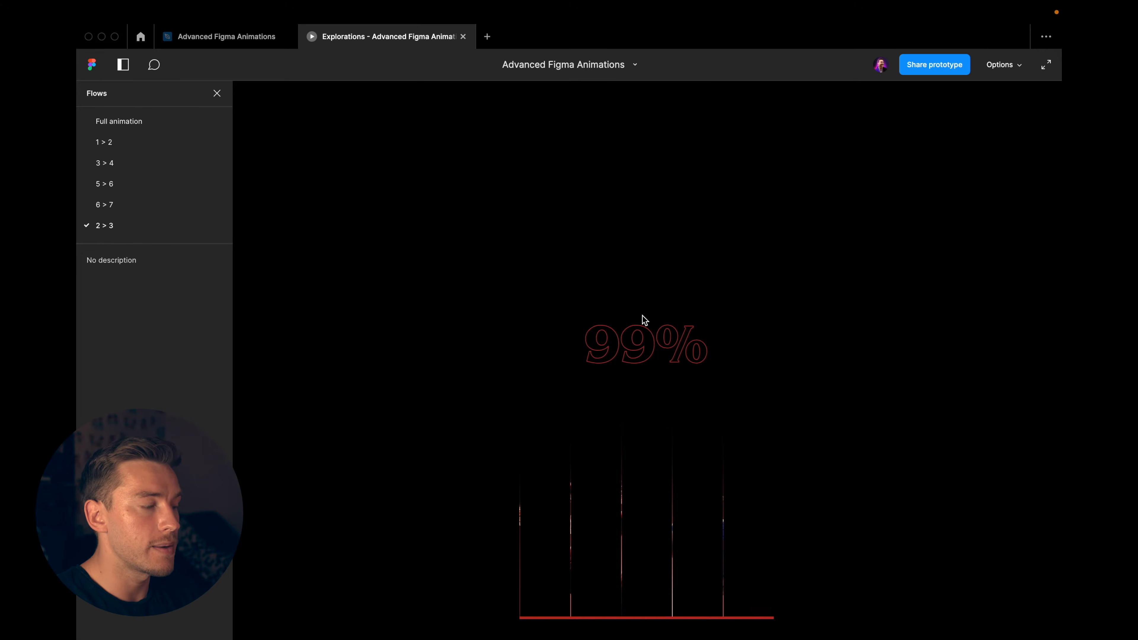
left_click(221, 37)
scroll(717, 348, "up", 10)
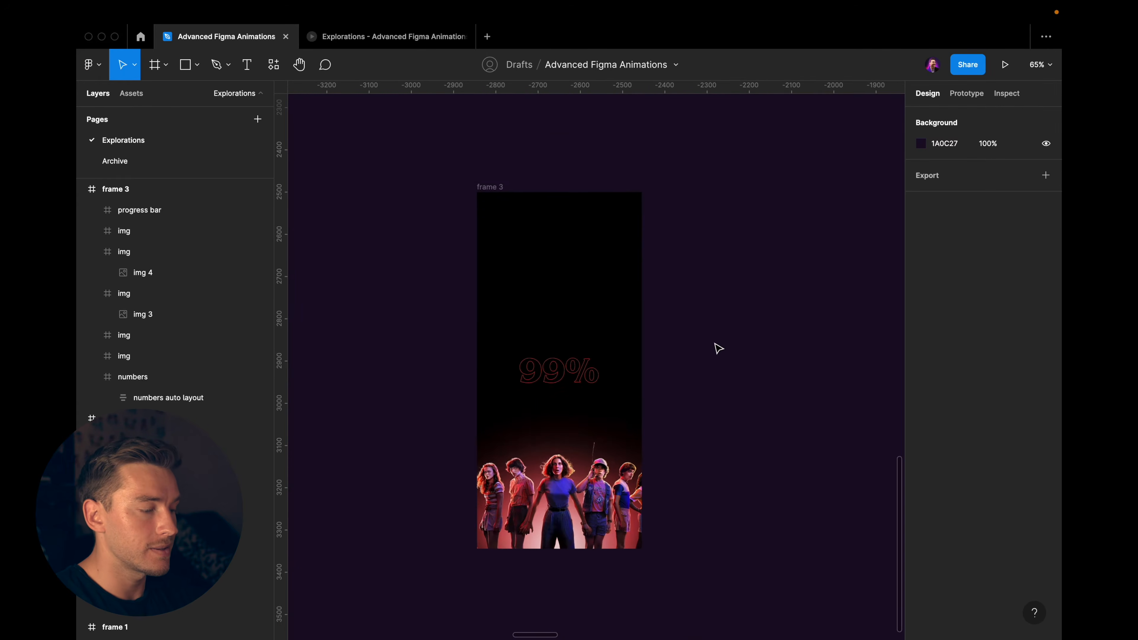
Set the width of all five img strips in the new frame 3 to 1
left_click_drag(668, 498, 403, 500)
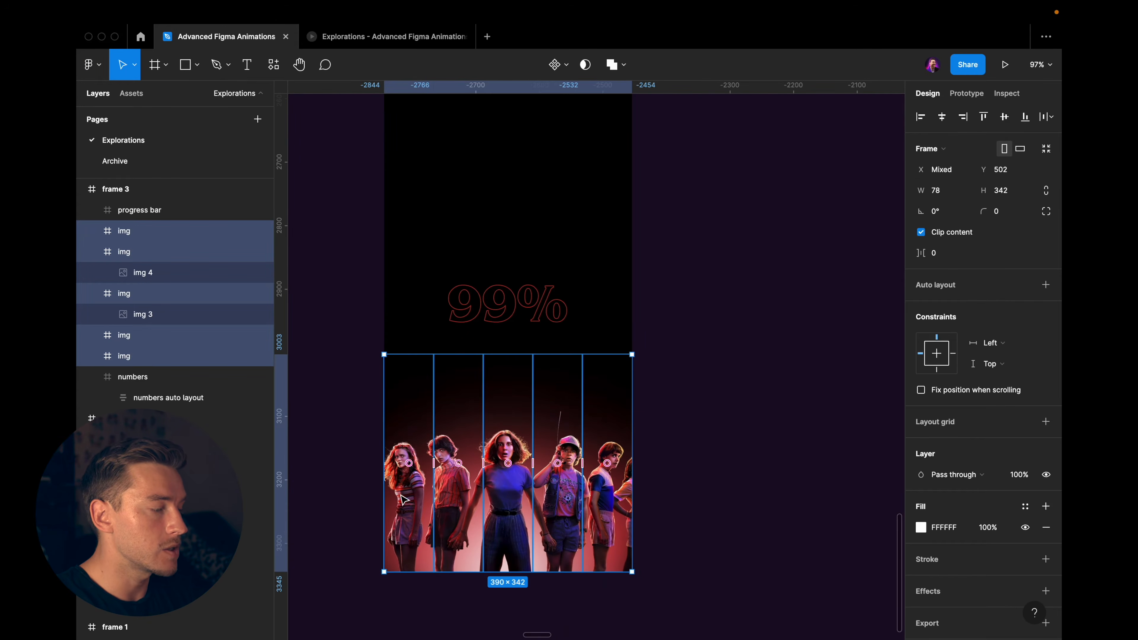
scroll(780, 397, "up", 3)
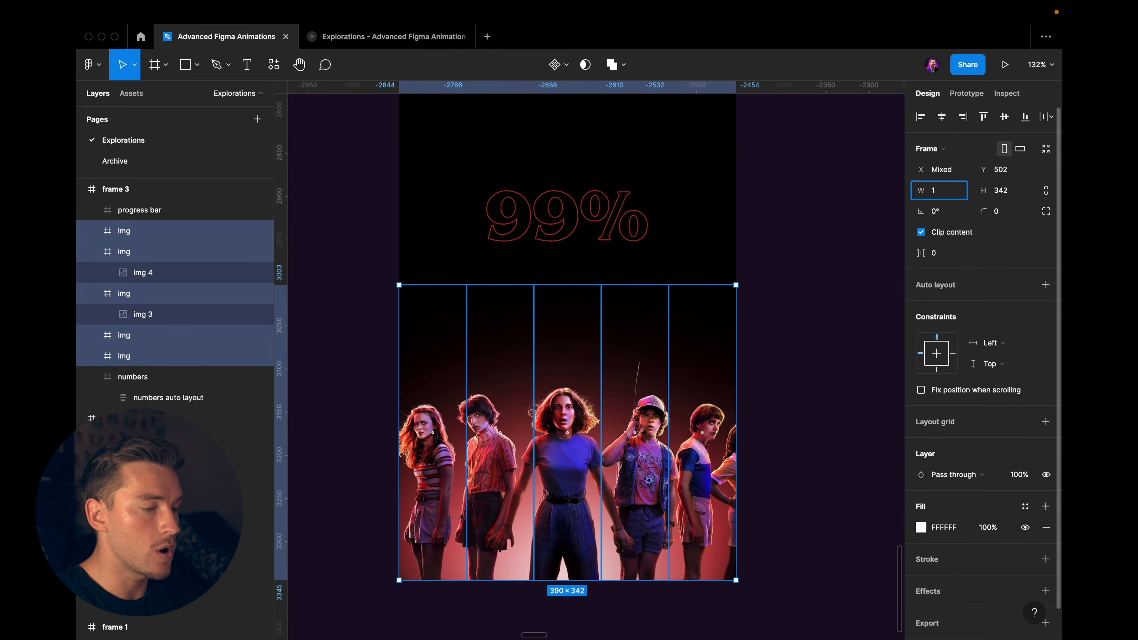
type("1")
key("Return")
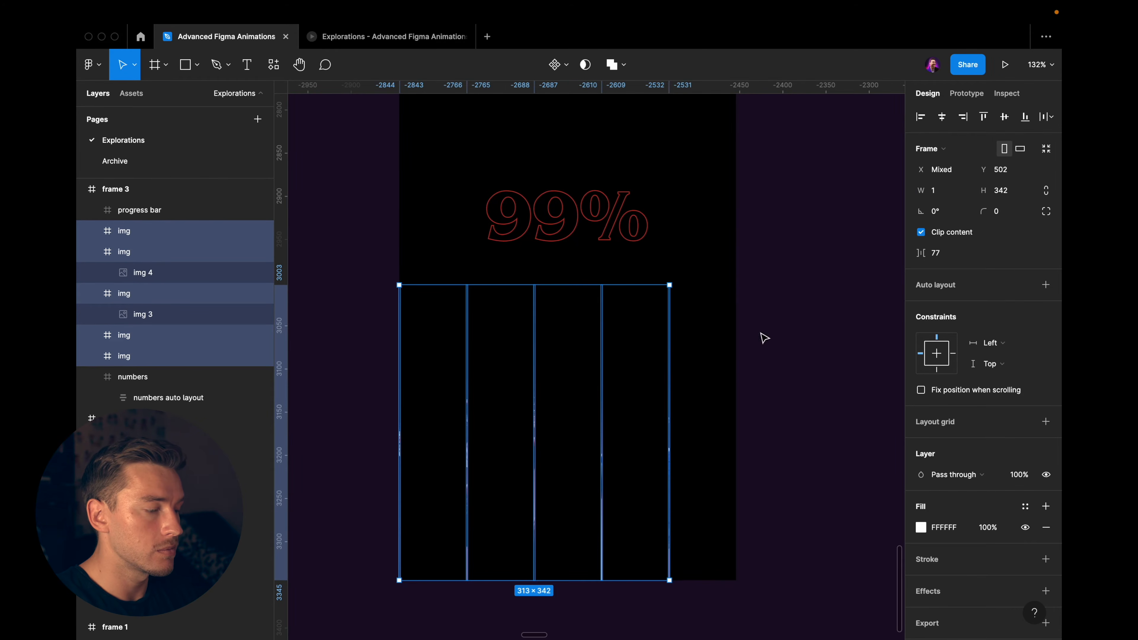
left_click(733, 356)
Set the width of the progress bar rectangle nested in frame 3's progress bar frame to 390
scroll(733, 356, "down", 5)
left_click(553, 477)
left_click(92, 209)
left_click(139, 239)
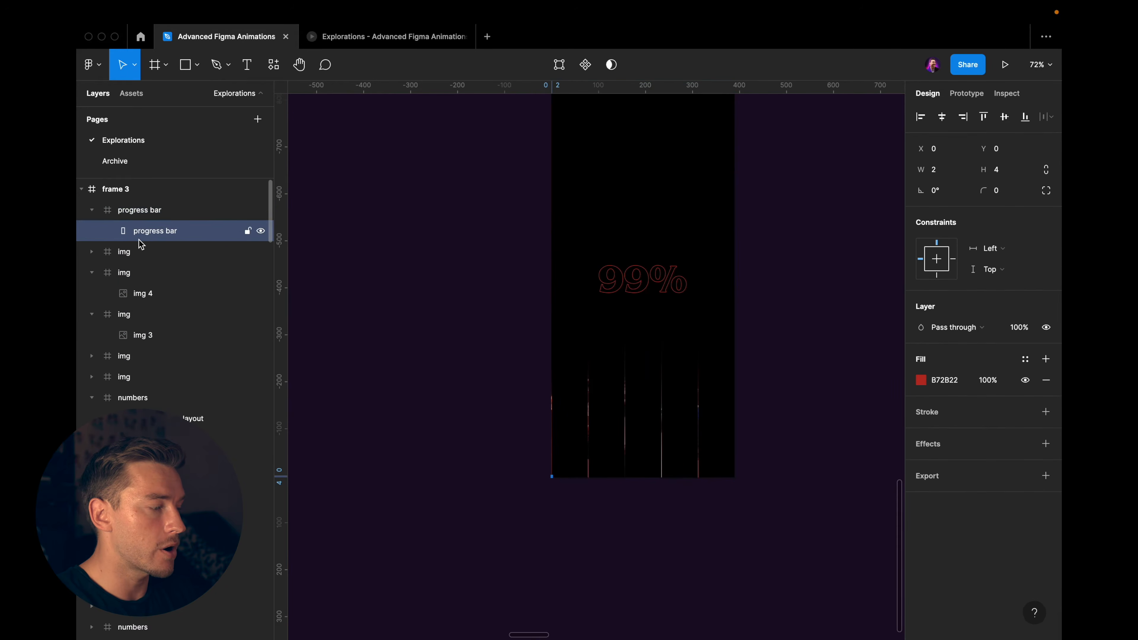
scroll(634, 492, "up", 5)
scroll(588, 432, "right", 1)
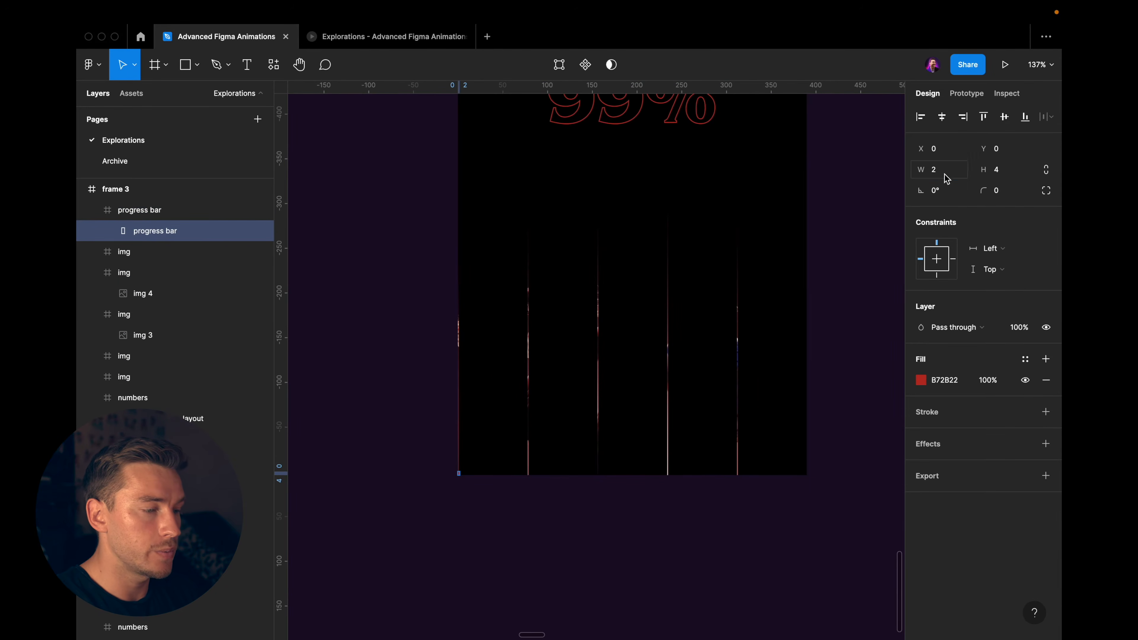
key("Return")
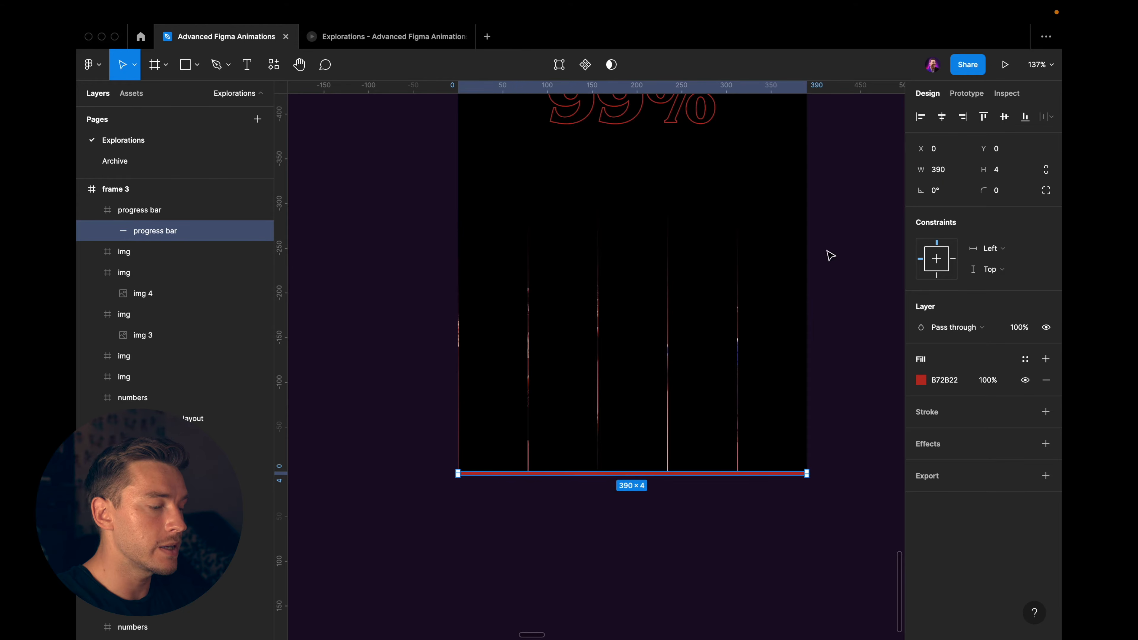
scroll(796, 282, "down", 5)
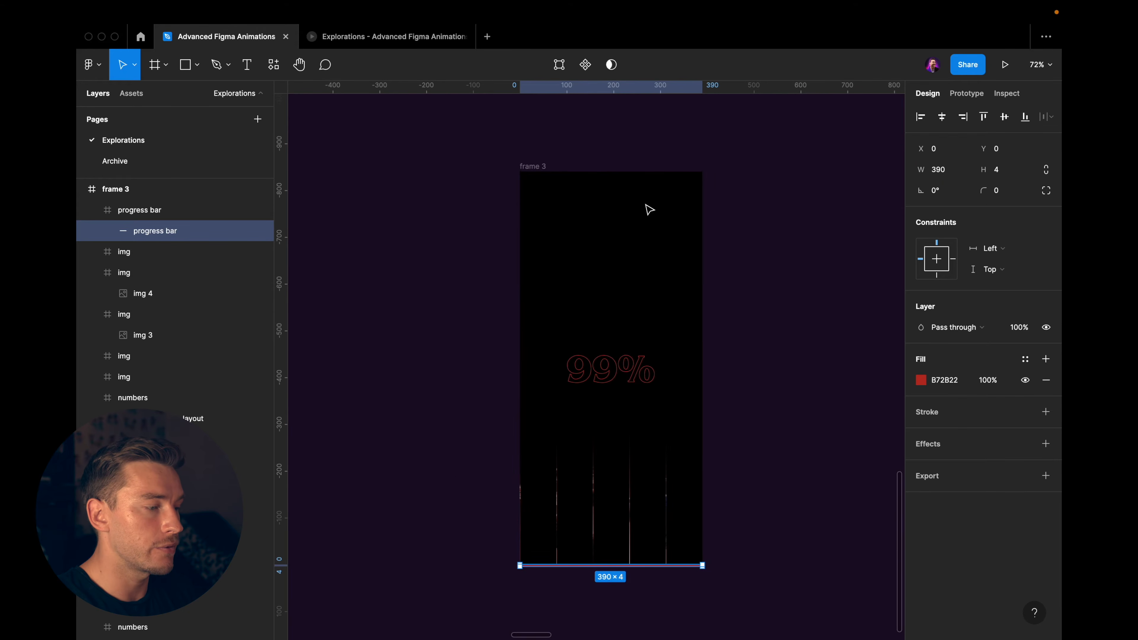
Connect the rebuilt frame 2 to the new frame 3 with an After delay interaction
left_click(542, 174)
scroll(578, 177, "down", 5)
left_click(358, 170)
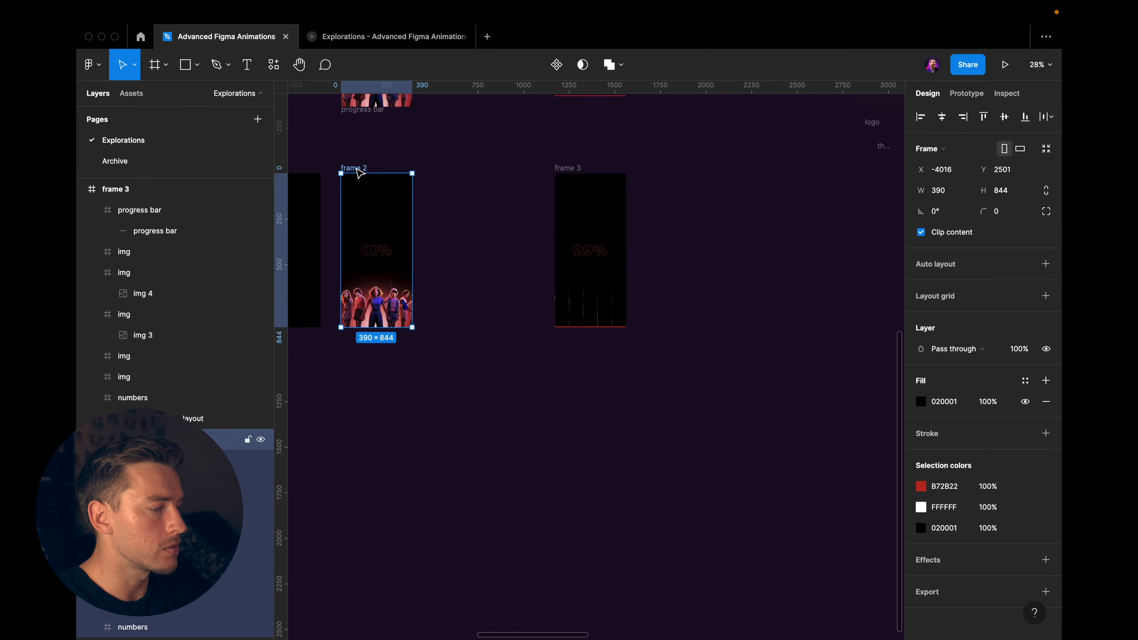
left_click(966, 94)
scroll(533, 242, "left", 3)
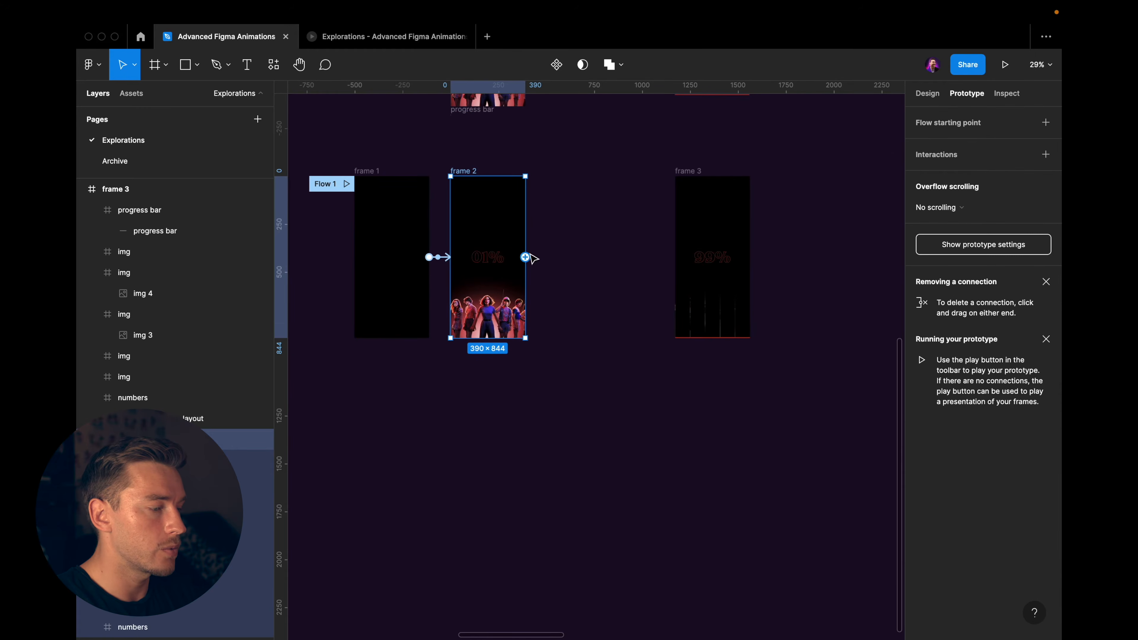
left_click_drag(525, 257, 722, 257)
left_click(832, 202)
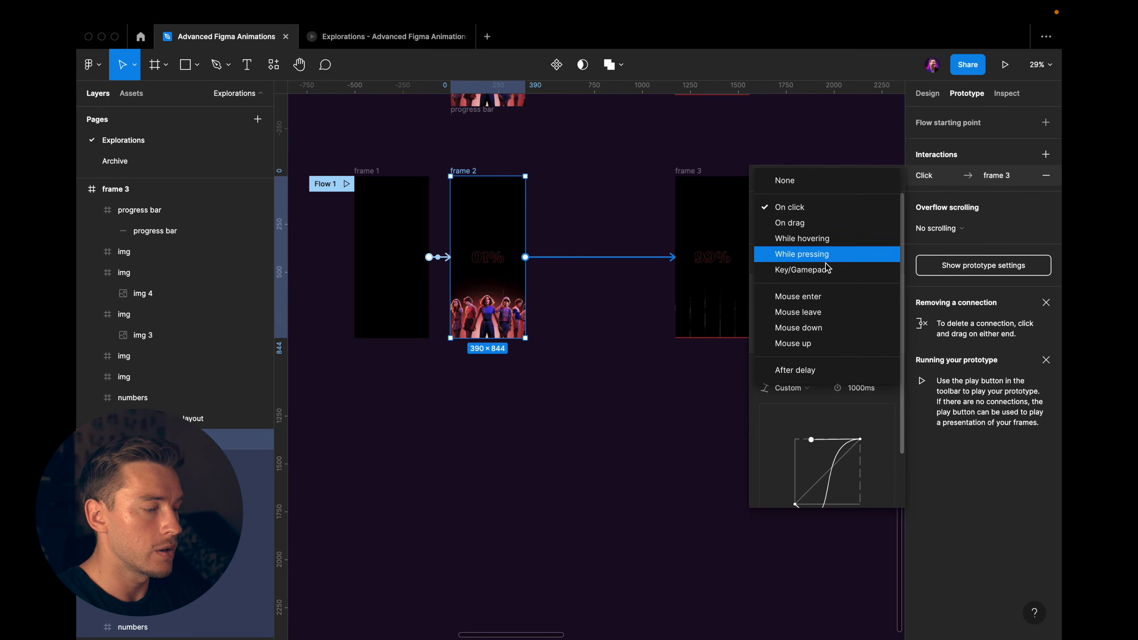
left_click(822, 371)
Compare the delay, Smart animate, duration and easing curve settings of the reference frame 2 to 3 connection with the new one
scroll(677, 229, "up", 10)
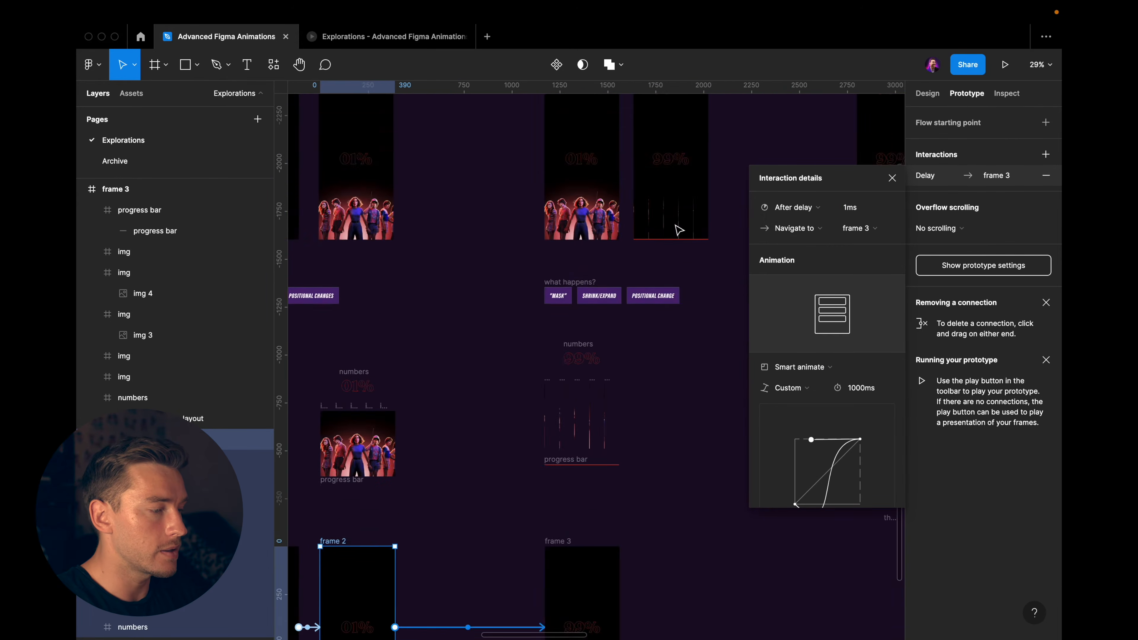
left_click(566, 295)
left_click(634, 383)
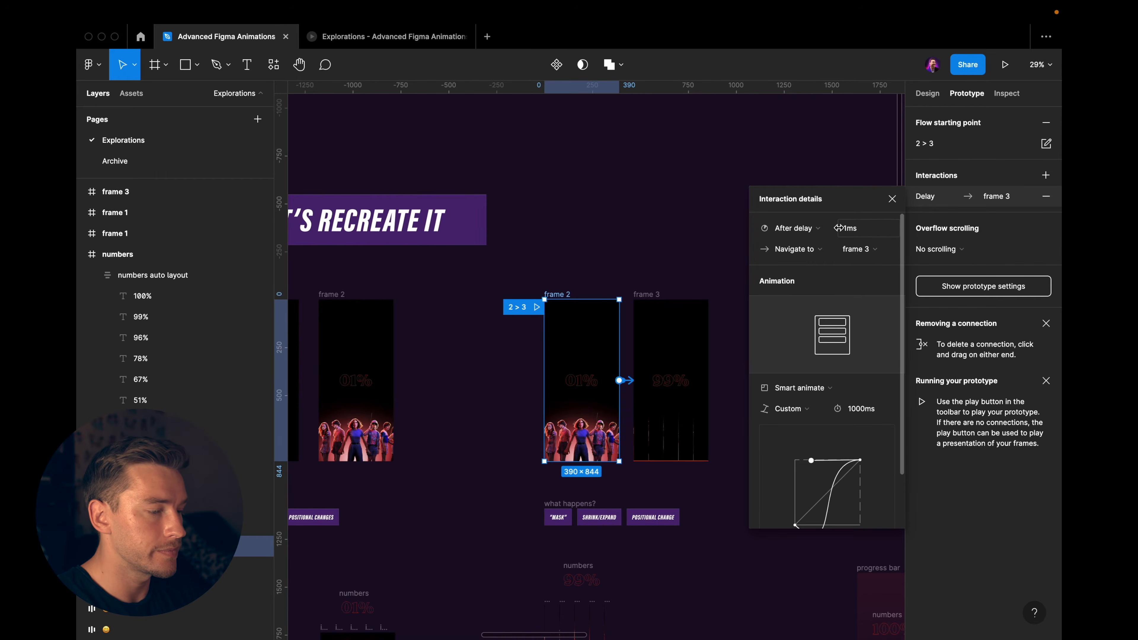
scroll(873, 409, "down", 3)
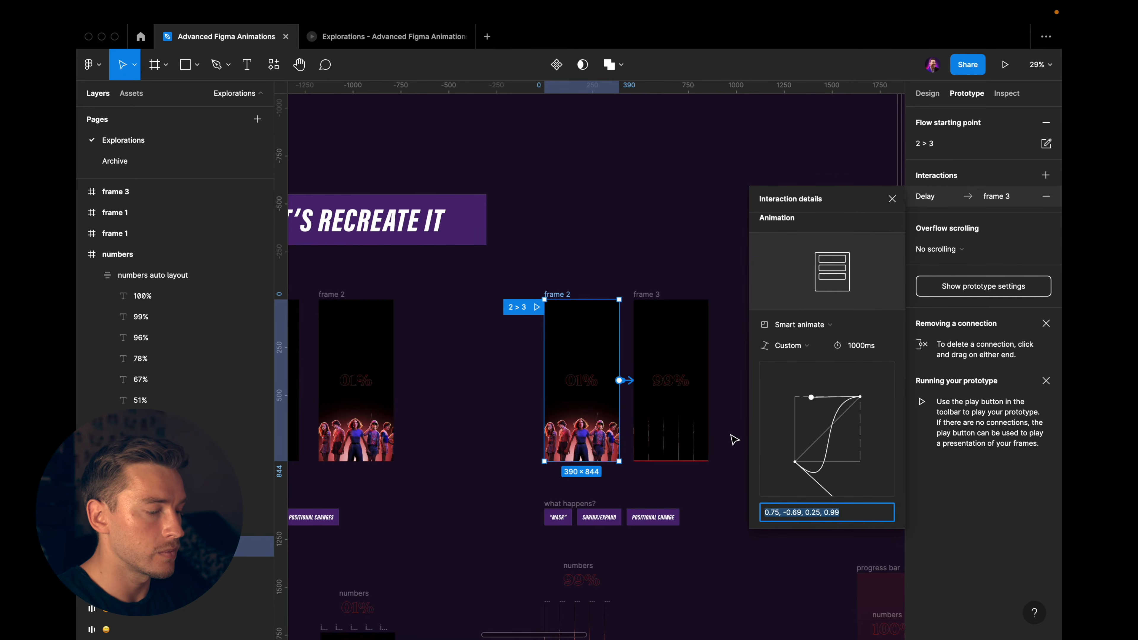
left_click(730, 437)
scroll(627, 381, "right", 5)
scroll(627, 381, "down", 2)
left_click(554, 319)
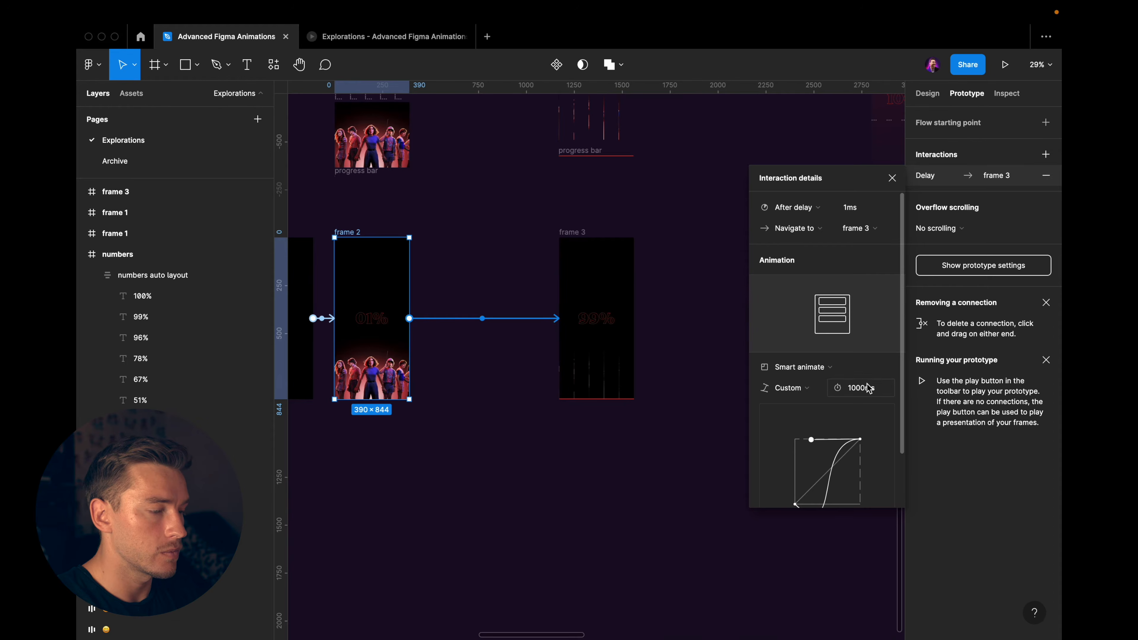
scroll(862, 417, "down", 3)
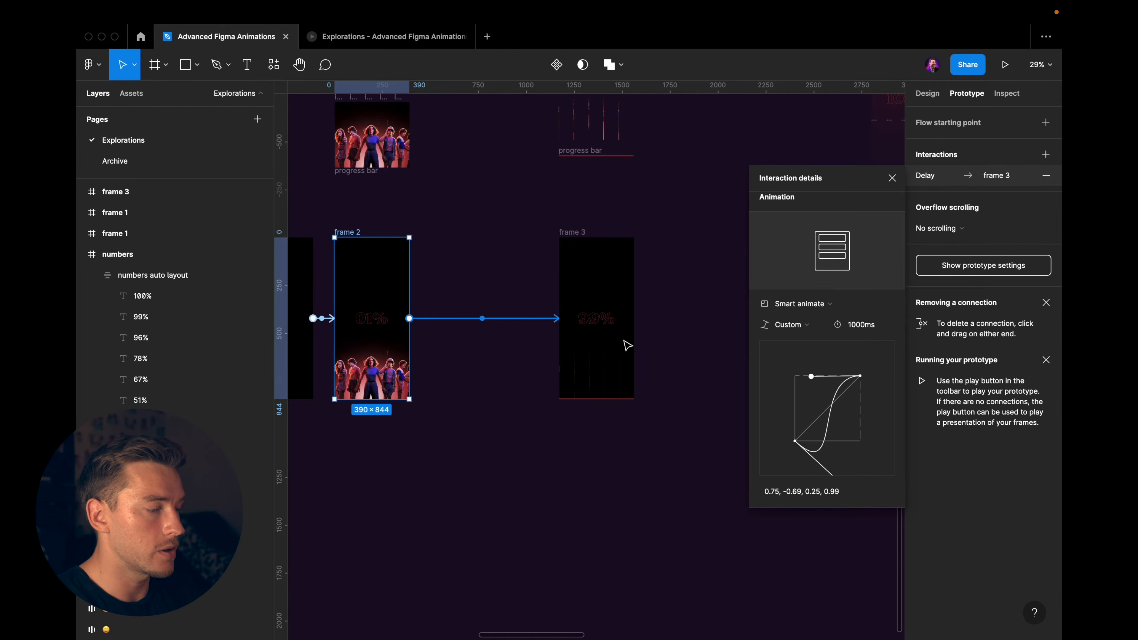
Play the rebuilt animation from its flow starting point through frame 3 and return to the design file
scroll(623, 341, "up", 3)
key("Escape")
scroll(587, 221, "left", 10)
left_click(666, 223)
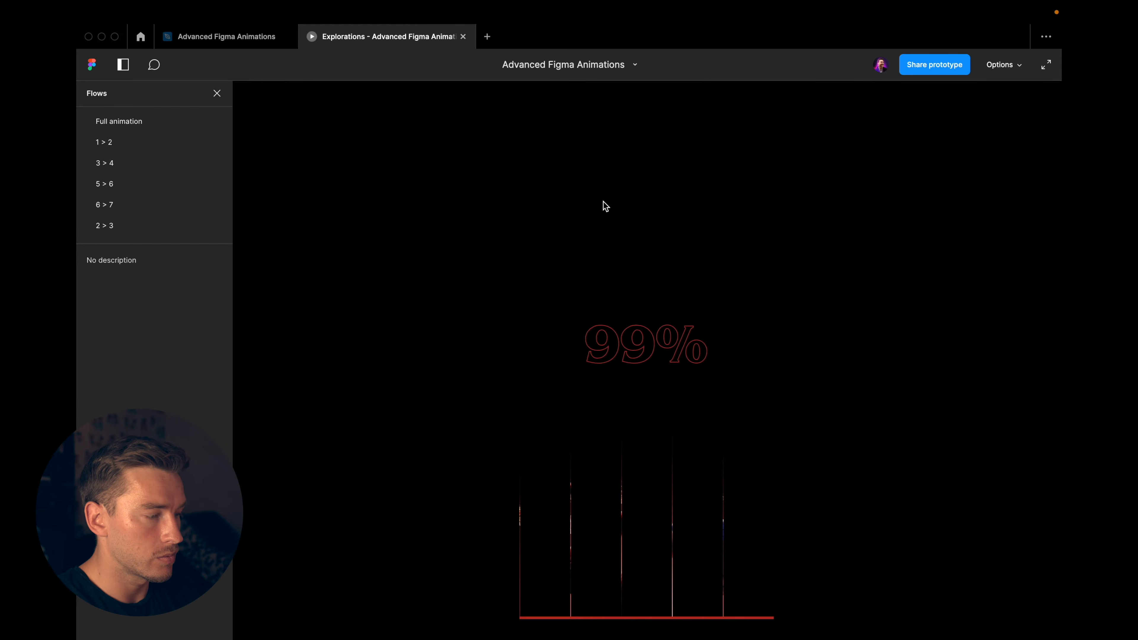
left_click(252, 36)
Duplicate the new frame 3 beneath the reference frame 3 to 4 assets and name the copy frame 4
scroll(643, 260, "right", 5)
scroll(643, 259, "down", 5)
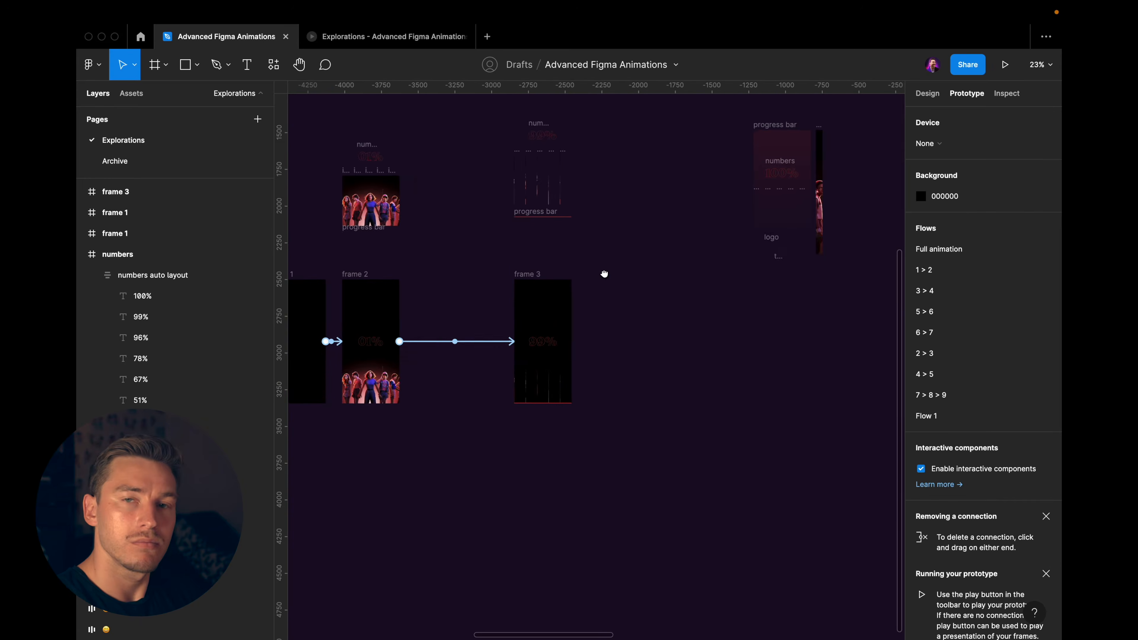
left_click_drag(588, 289, 523, 355)
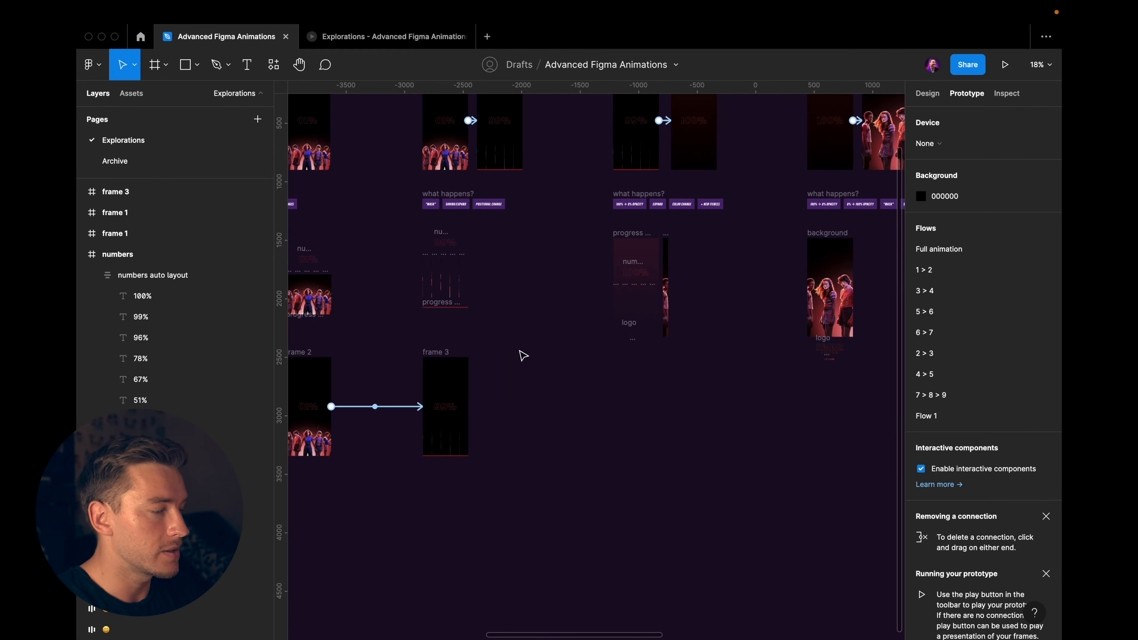
left_click_drag(426, 353, 634, 381)
key("Return")
key("Escape")
key("Escape")
Play the reference 3 > 4 prototype flow and return to the design file
scroll(630, 376, "up", 3)
scroll(636, 217, "up", 6)
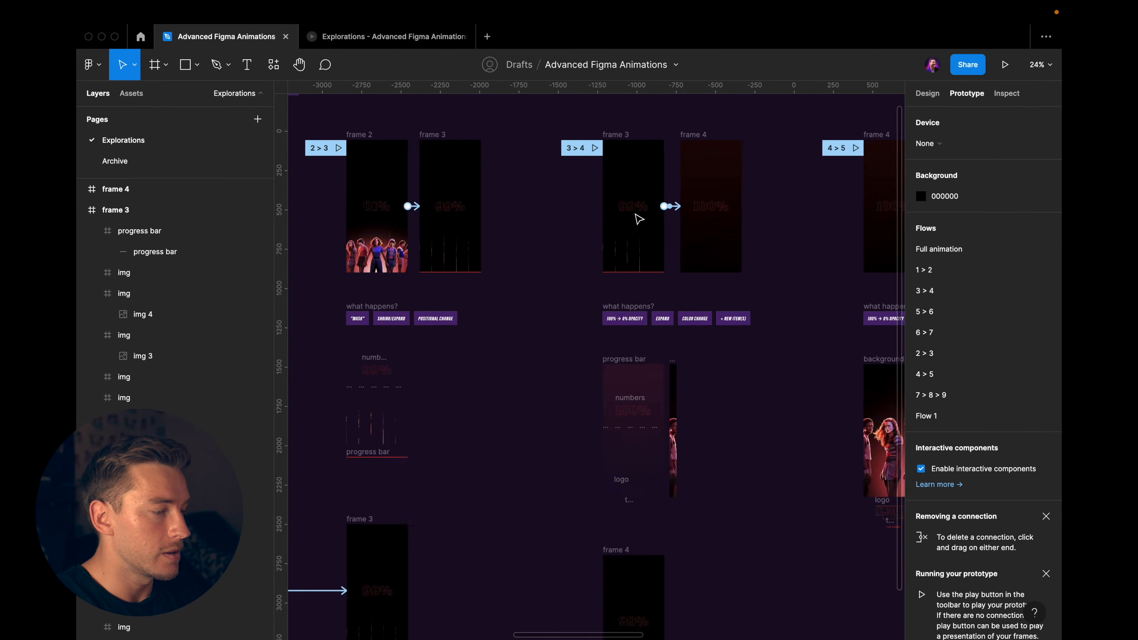
left_click(446, 190)
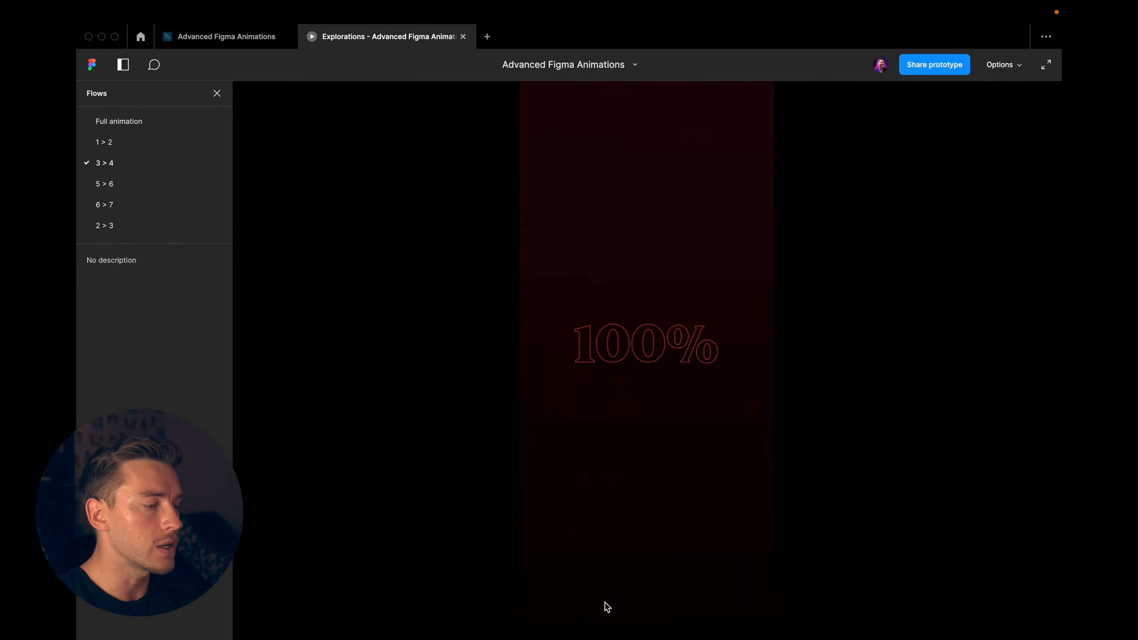
left_click(261, 43)
Examine the reference frame 3 to 4 transition, its "what happens?" tags and the progress bar, numbers and background assets below
scroll(506, 269, "down", 5)
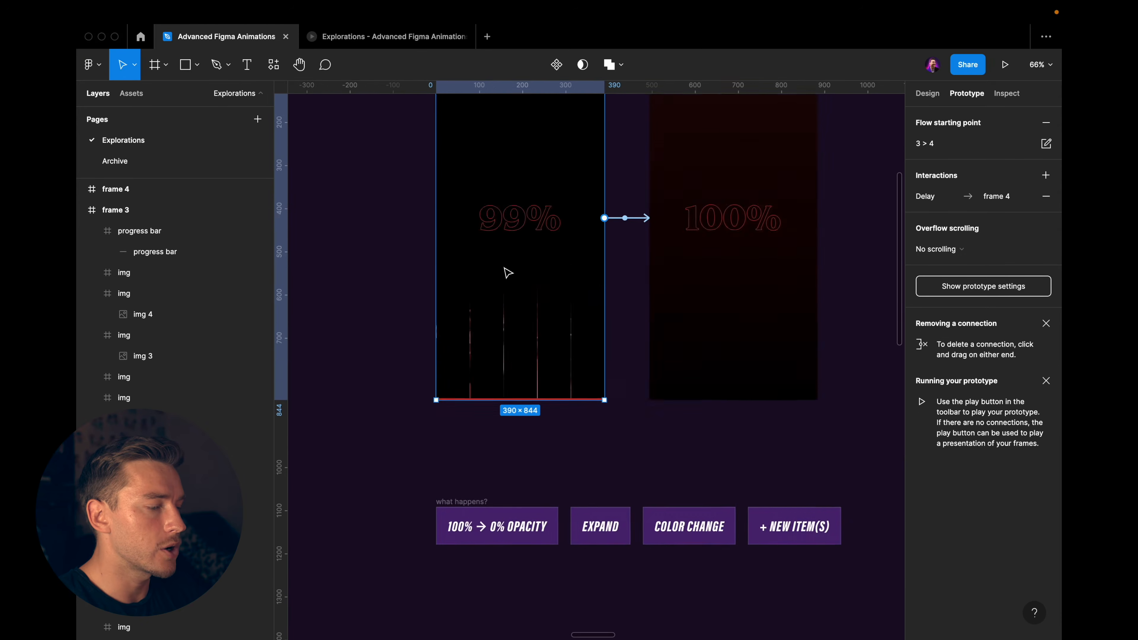
scroll(503, 265, "down", 5)
left_click(505, 266)
scroll(507, 270, "up", 5, "ctrl")
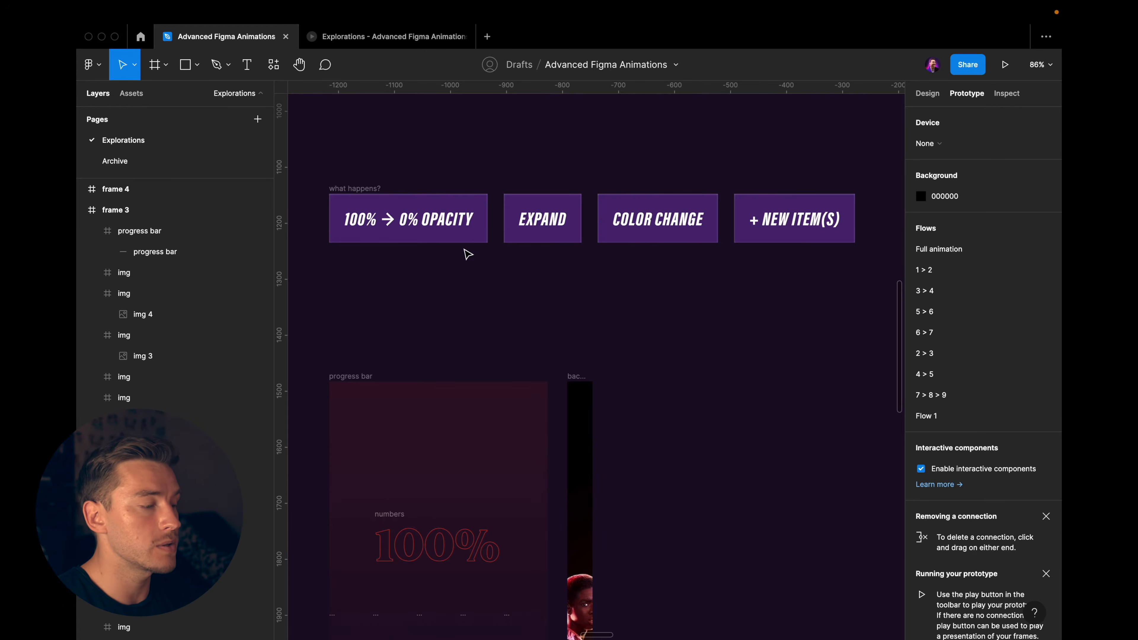
scroll(464, 250, "down", 5, "ctrl")
scroll(464, 251, "up", 5)
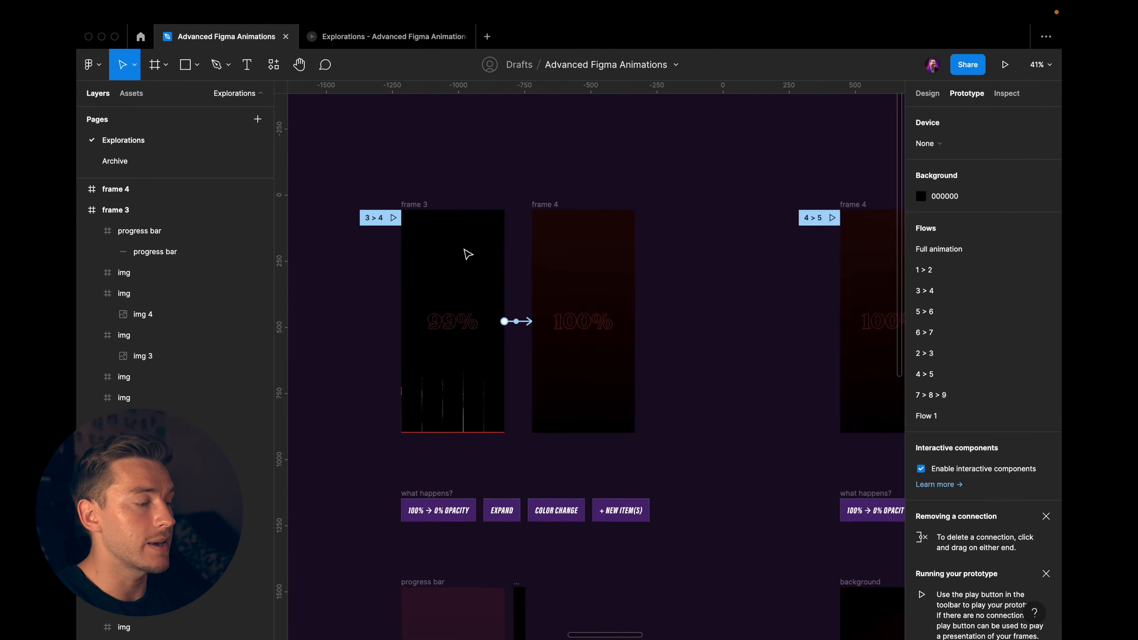
Compare the progress bar in the reference frame 3 with the one in the reference frame 4, along with the "what happens?" tags
scroll(465, 254, "up", 4, "ctrl")
scroll(470, 280, "down", 3)
scroll(473, 282, "down", 1, "ctrl")
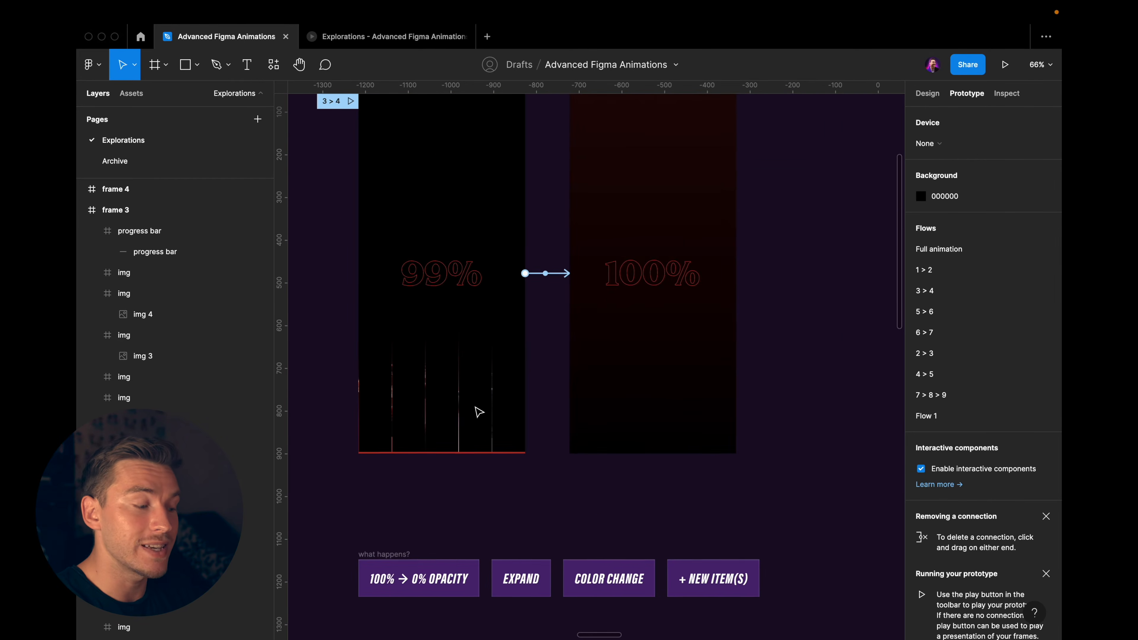
left_click(485, 454)
scroll(479, 453, "down", 1, "ctrl")
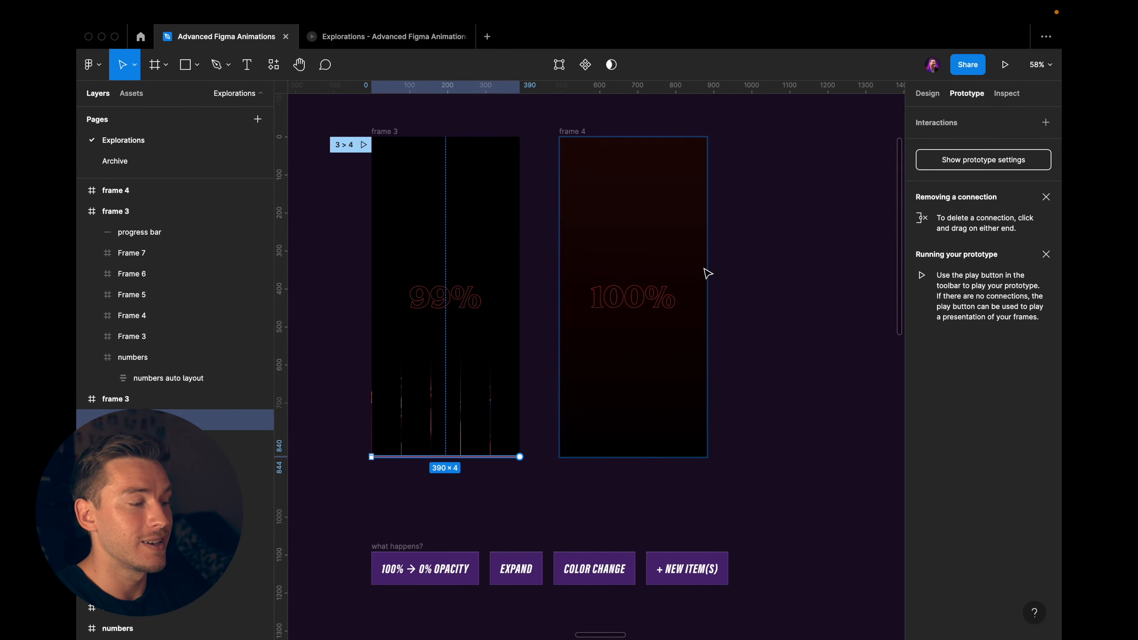
left_click(690, 273)
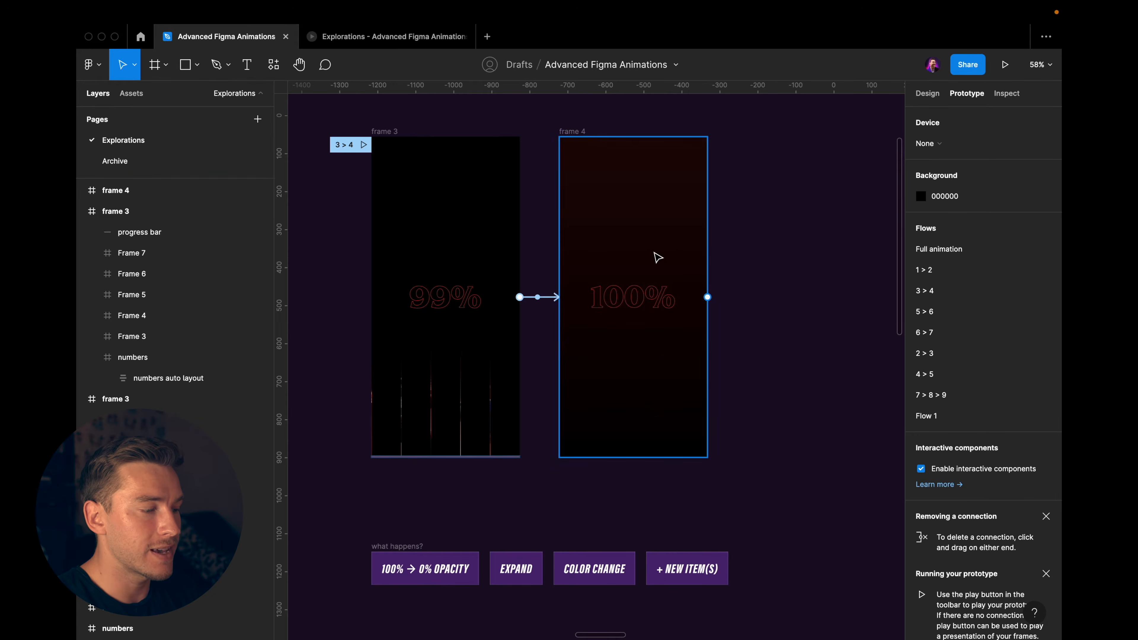
left_click(657, 257)
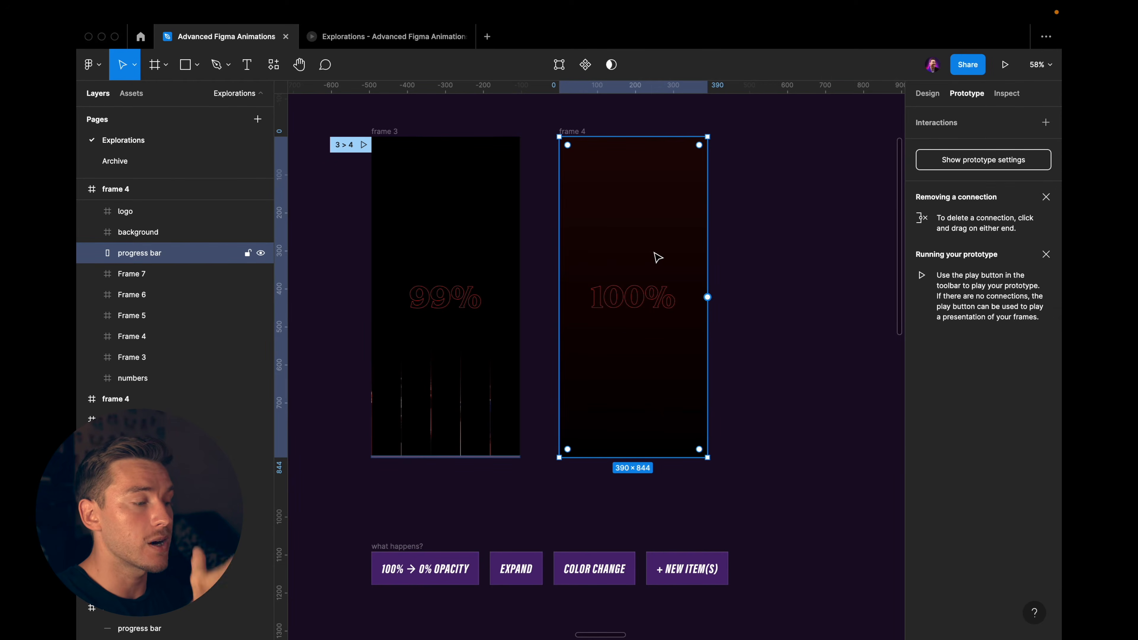
left_click(577, 484)
scroll(578, 484, "down", 3)
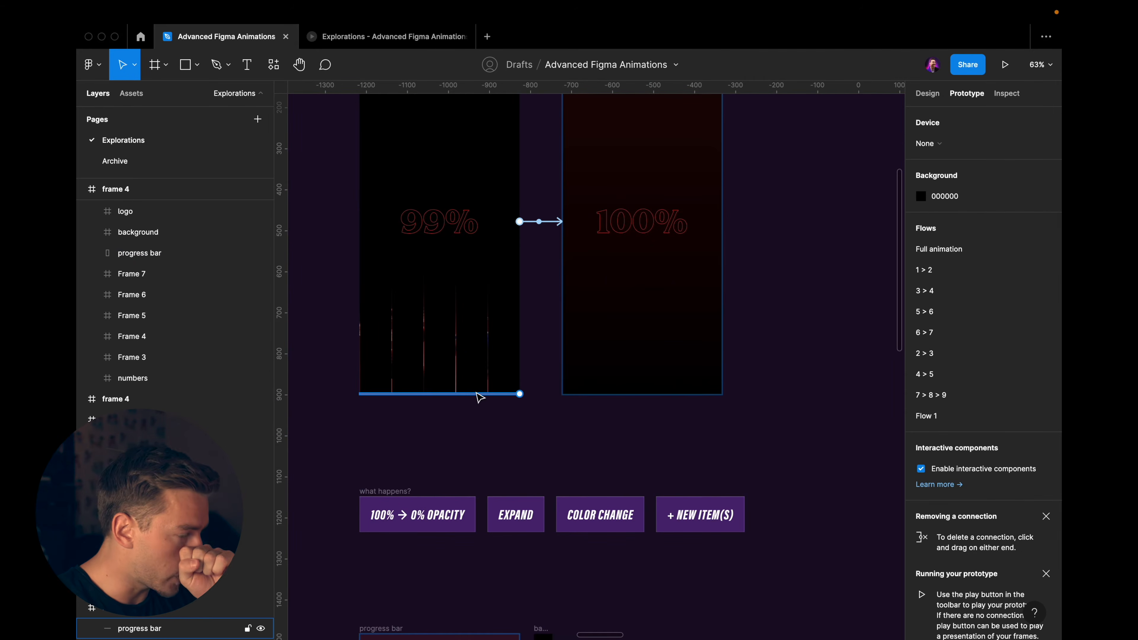
scroll(627, 401, "up", 4)
scroll(627, 402, "right", 2)
scroll(654, 259, "down", 1)
scroll(654, 259, "left", 1)
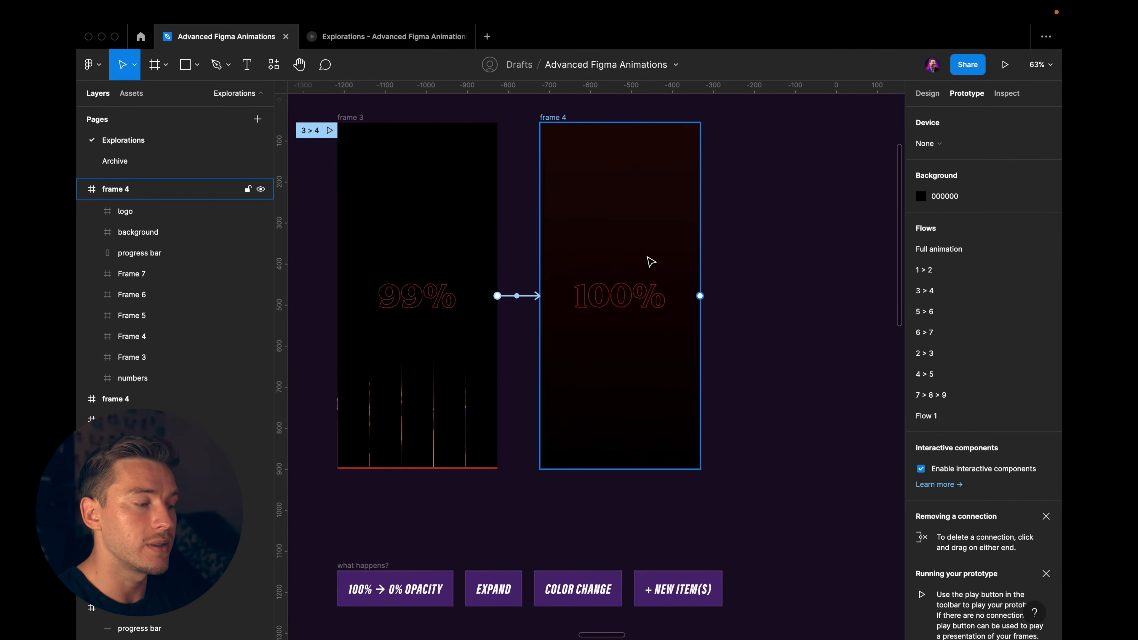
scroll(651, 260, "down", 10)
scroll(650, 260, "left", 1)
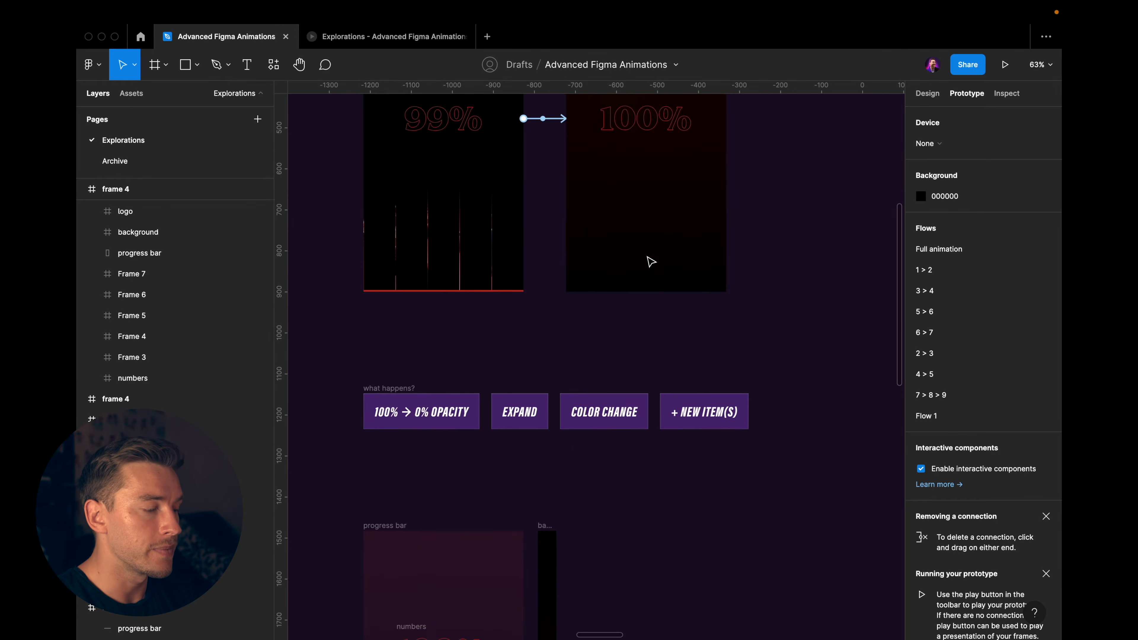
scroll(651, 251, "up", 1)
scroll(650, 251, "right", 1)
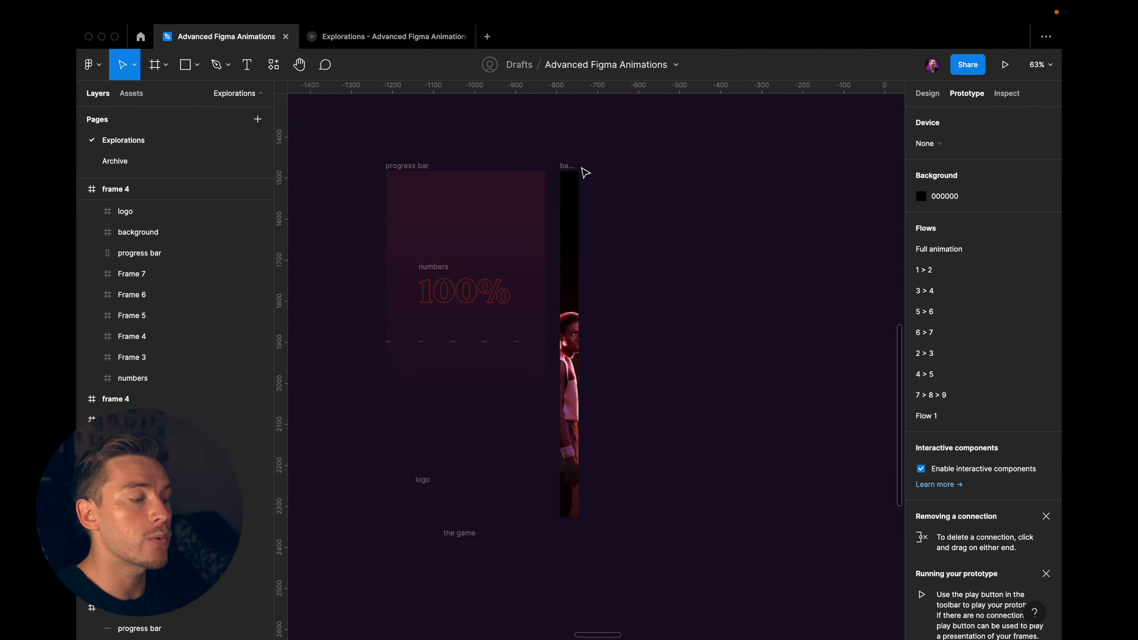
Copy the narrow background asset into the rebuilt frame 4 and shift it just outside the frame's left edge, to X -49
left_click(568, 166)
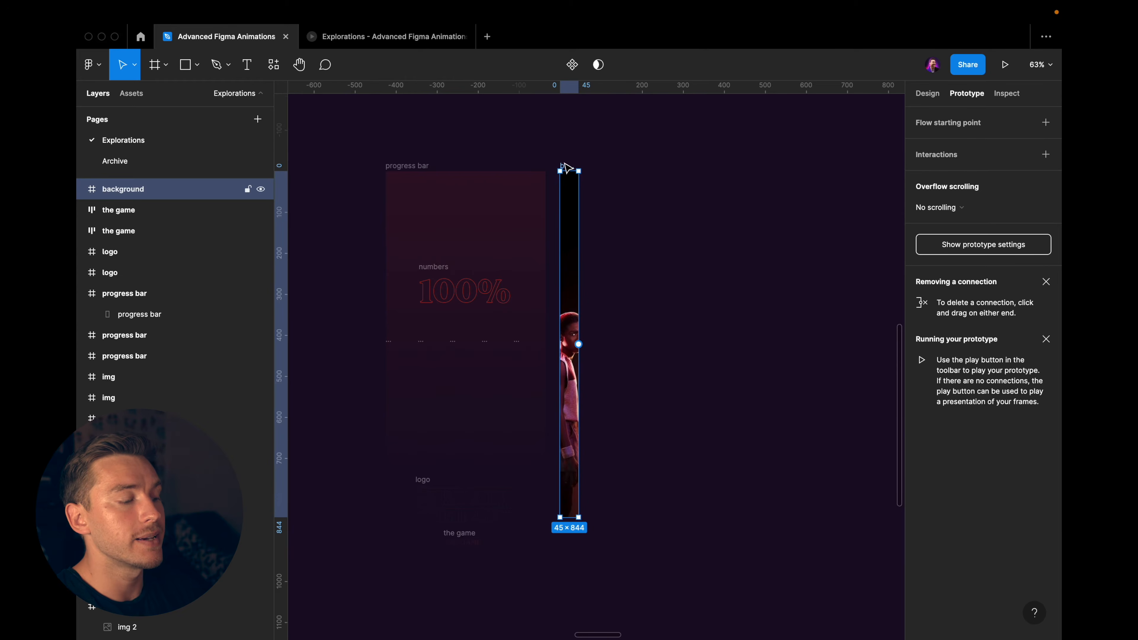
scroll(567, 167, "down", 3)
scroll(567, 167, "up", 3)
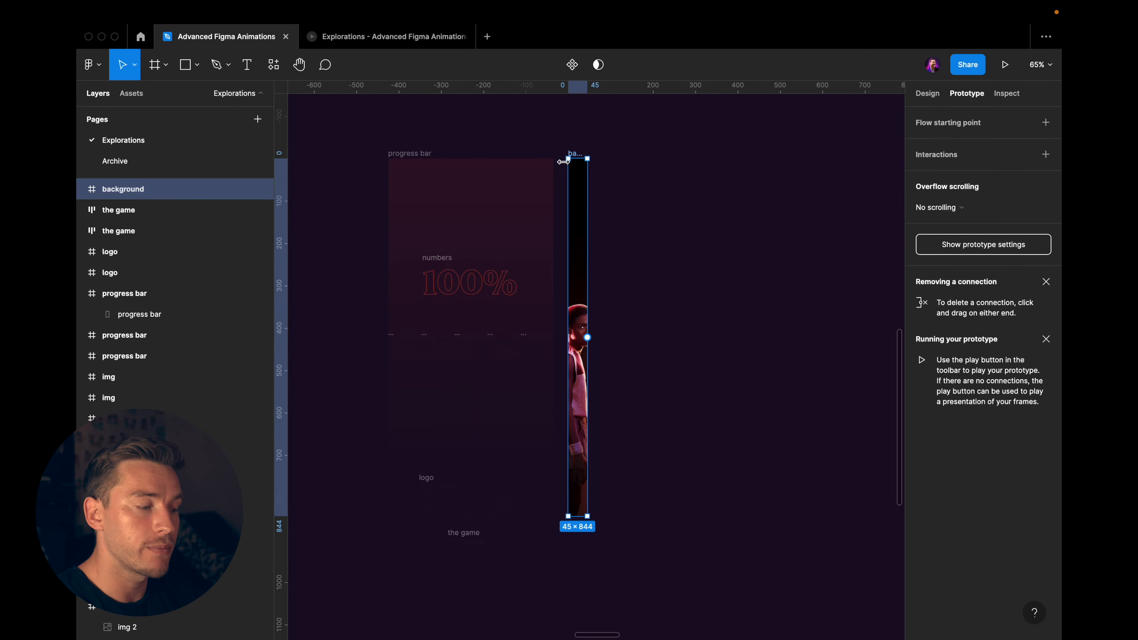
scroll(566, 164, "down", 3)
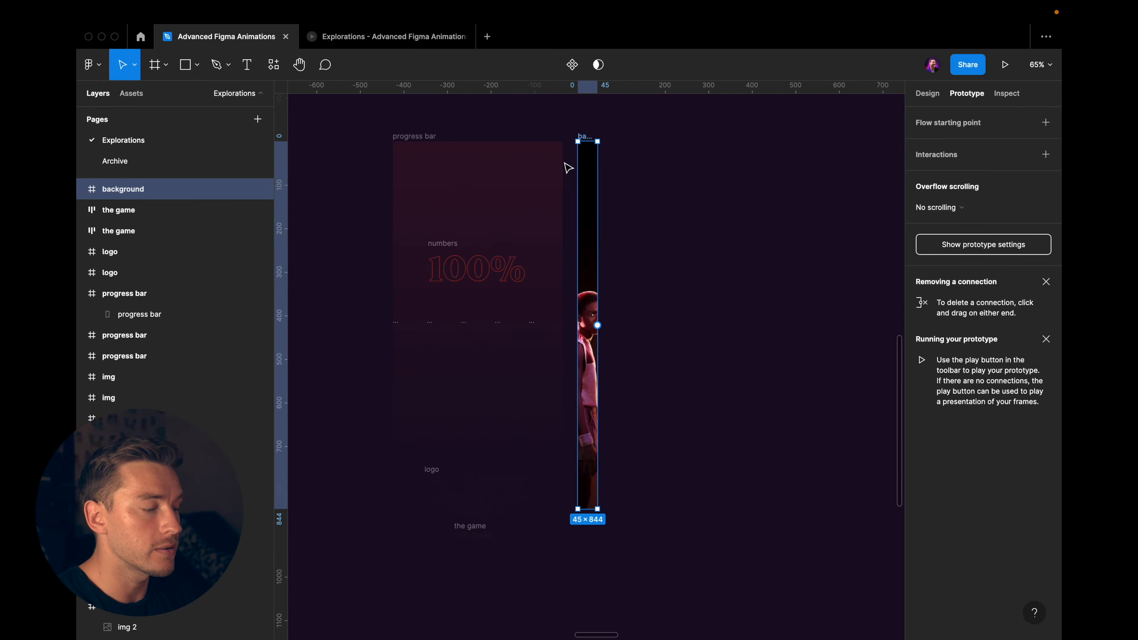
scroll(565, 163, "up", 6)
scroll(565, 164, "right", 7)
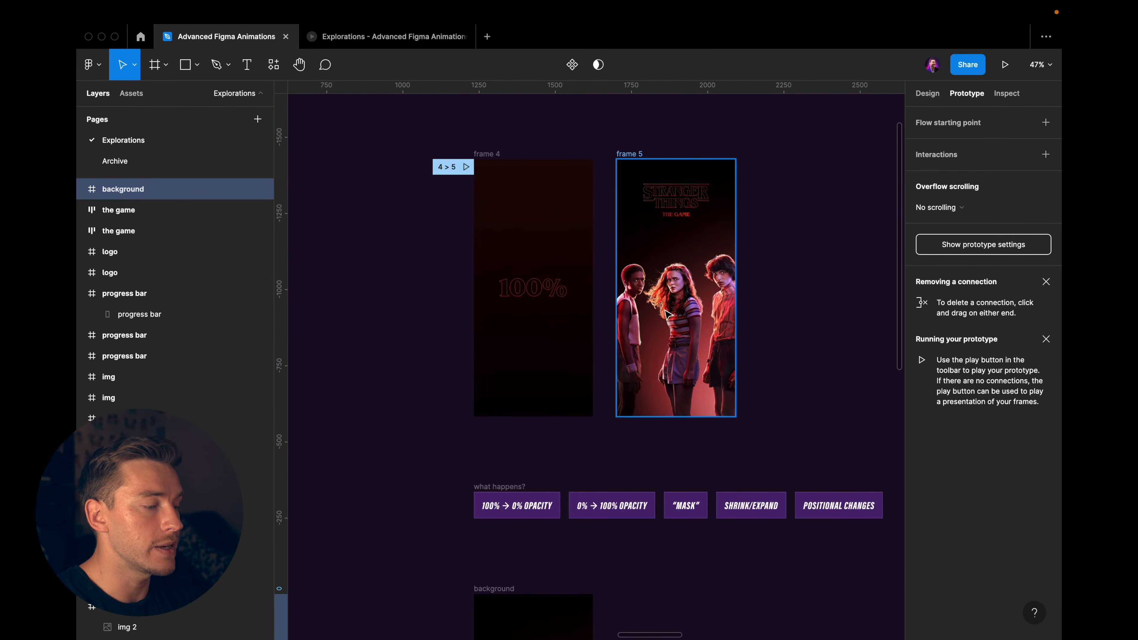
scroll(674, 303, "down", 8)
scroll(674, 303, "left", 10)
scroll(677, 308, "down", 7)
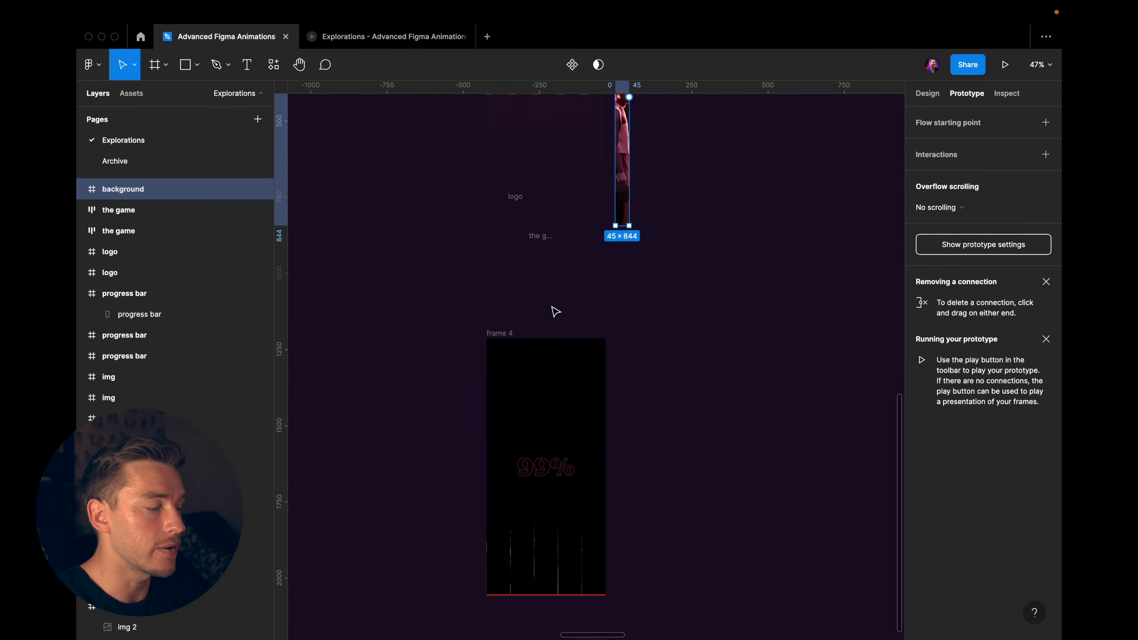
scroll(516, 244, "up", 3)
left_click(482, 246)
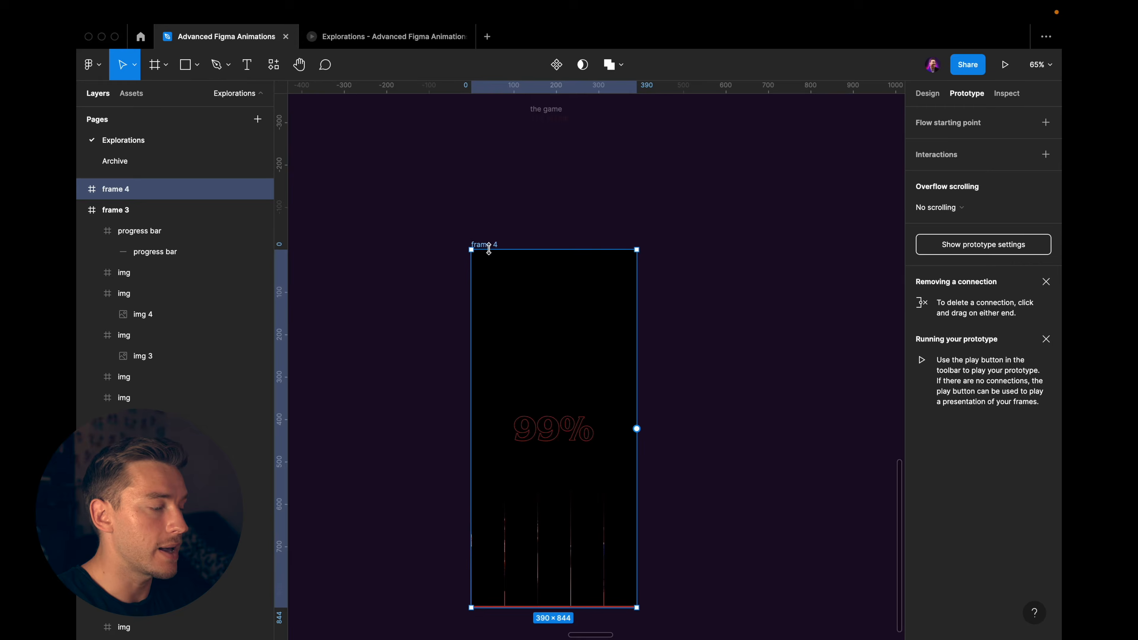
left_click(483, 305)
key("shift+Left")
key("shift+Left")
key("shift+Left")
key("shift+Left")
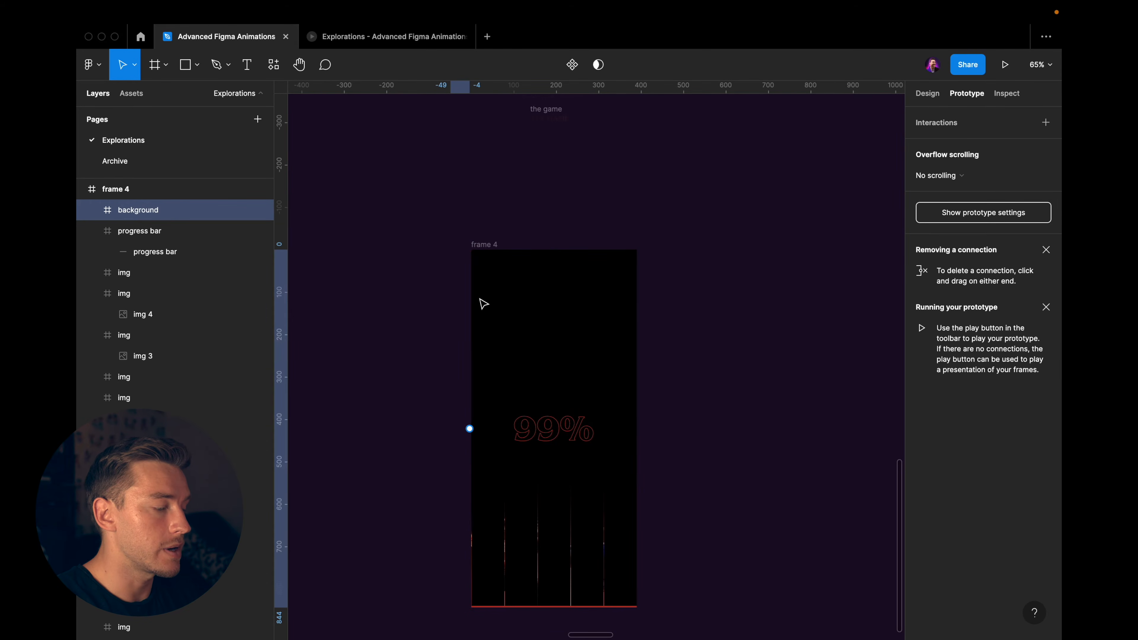
left_click(926, 93)
scroll(681, 243, "up", 3)
scroll(681, 243, "down", 2)
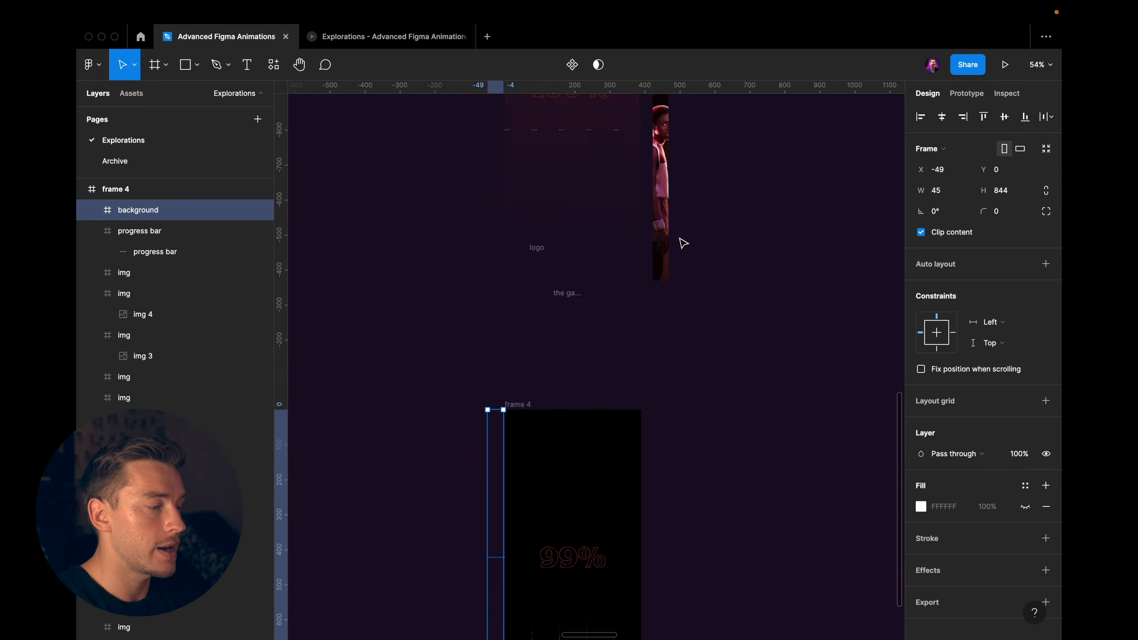
scroll(681, 242, "up", 4)
key("Escape")
scroll(677, 305, "down", 1)
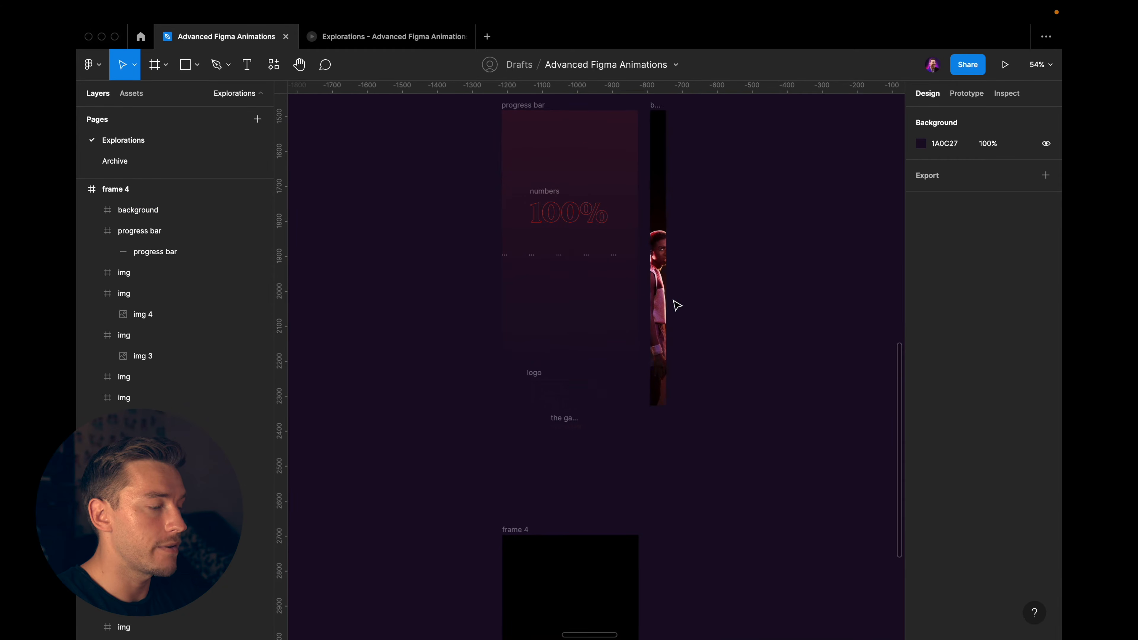
Copy the logo and "the game" assets from above and paste both into the rebuilt frame 4
scroll(600, 411, "up", 5)
left_click(503, 356)
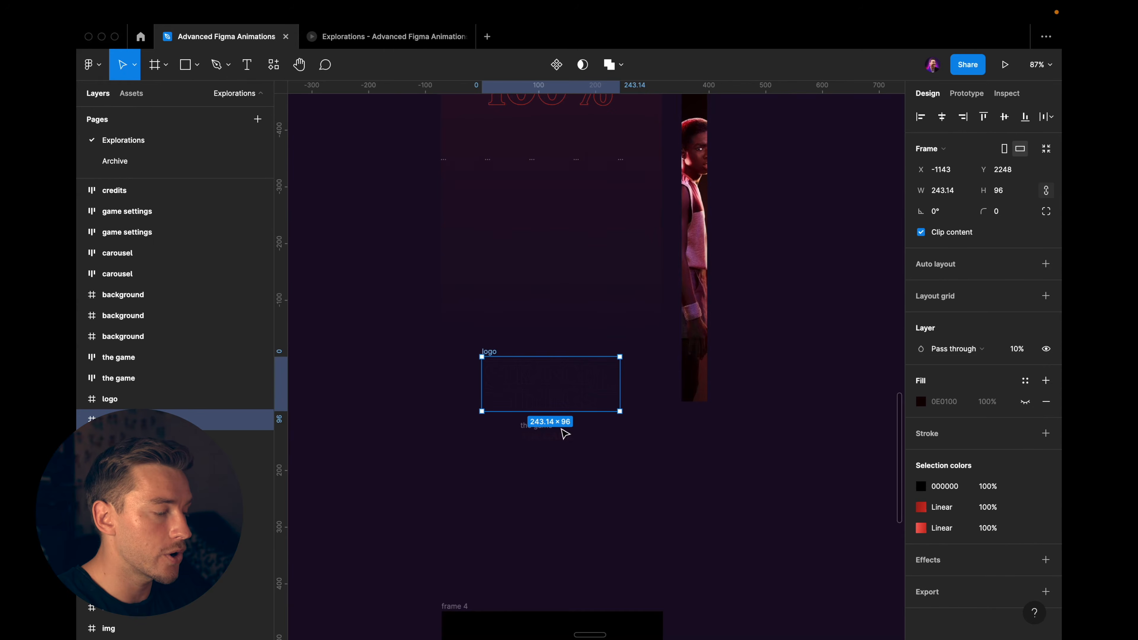
scroll(538, 428, "up", 4)
left_click(533, 428, "shift")
scroll(520, 429, "up", 1)
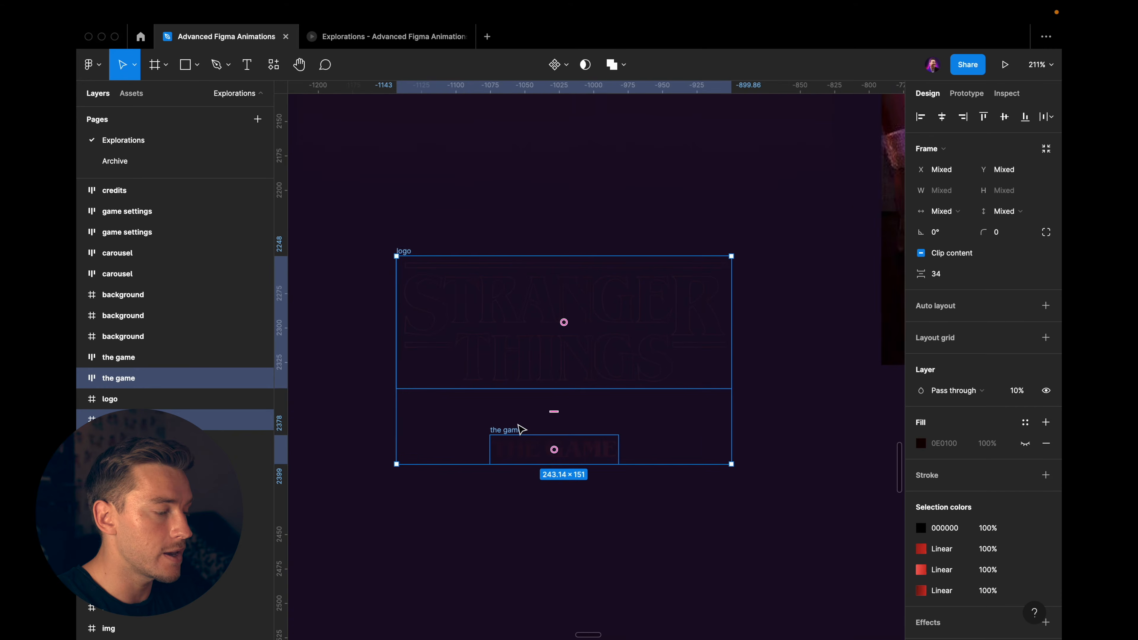
scroll(521, 429, "down", 10)
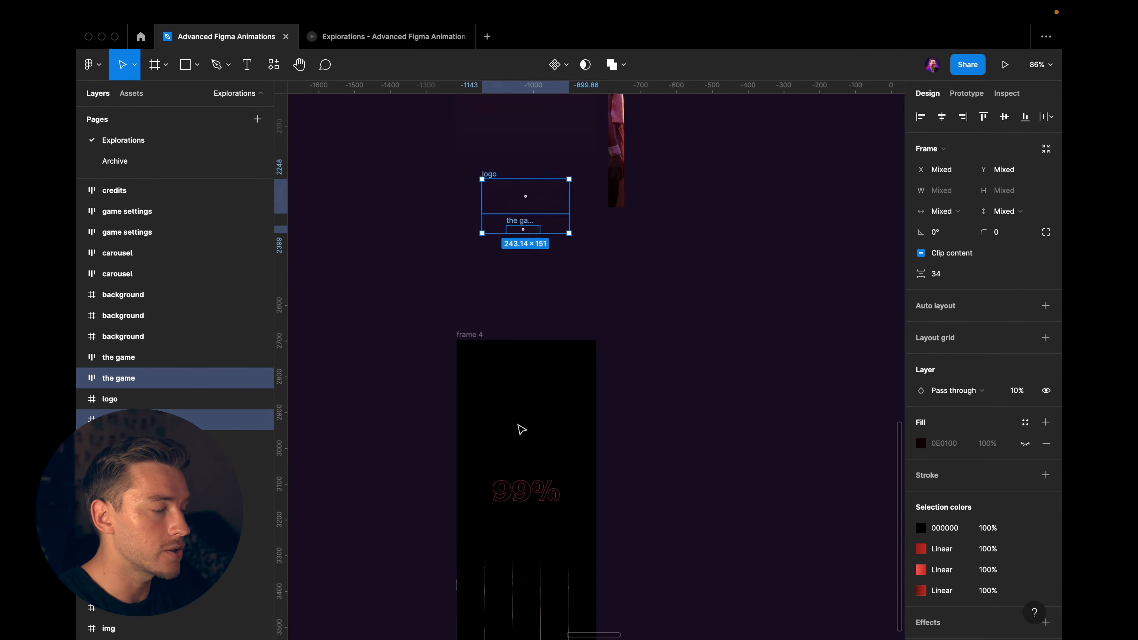
scroll(519, 428, "up", 2)
scroll(732, 291, "up", 1)
scroll(743, 273, "down", 10)
scroll(743, 273, "left", 12)
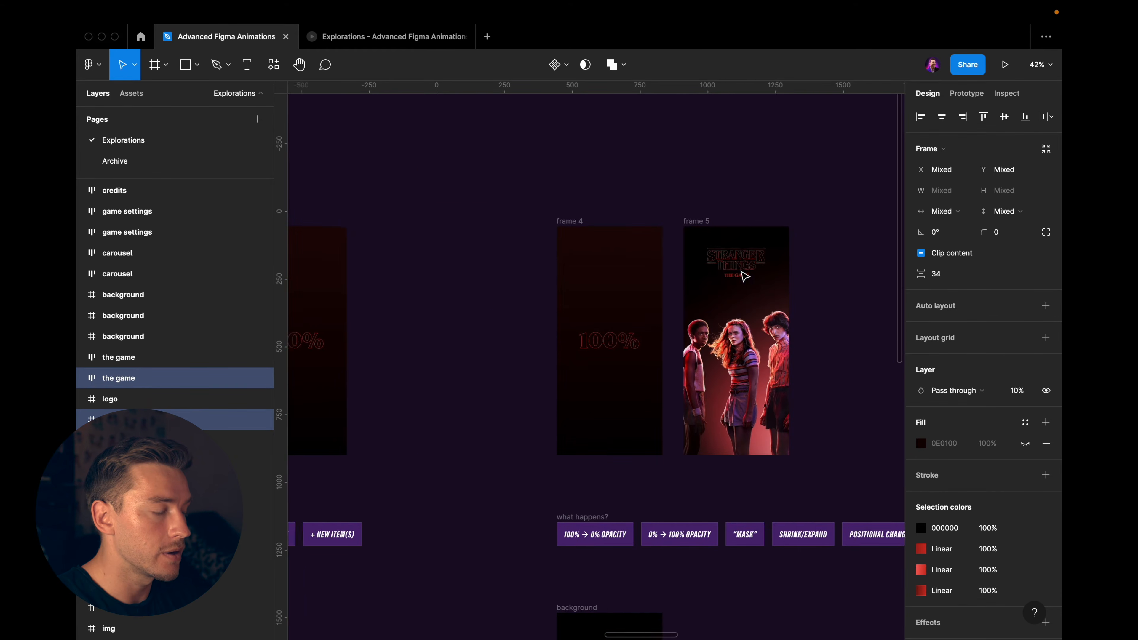
scroll(743, 269, "down", 8)
scroll(741, 269, "right", 5)
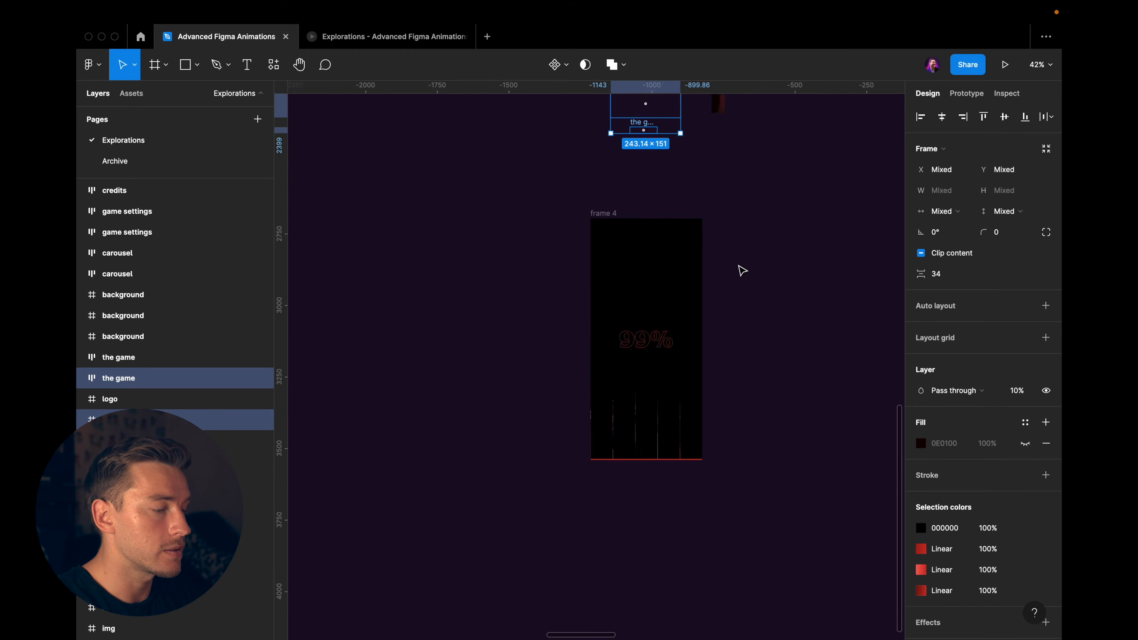
scroll(649, 242, "up", 5)
left_click(589, 211)
left_click(516, 170)
key("super+v")
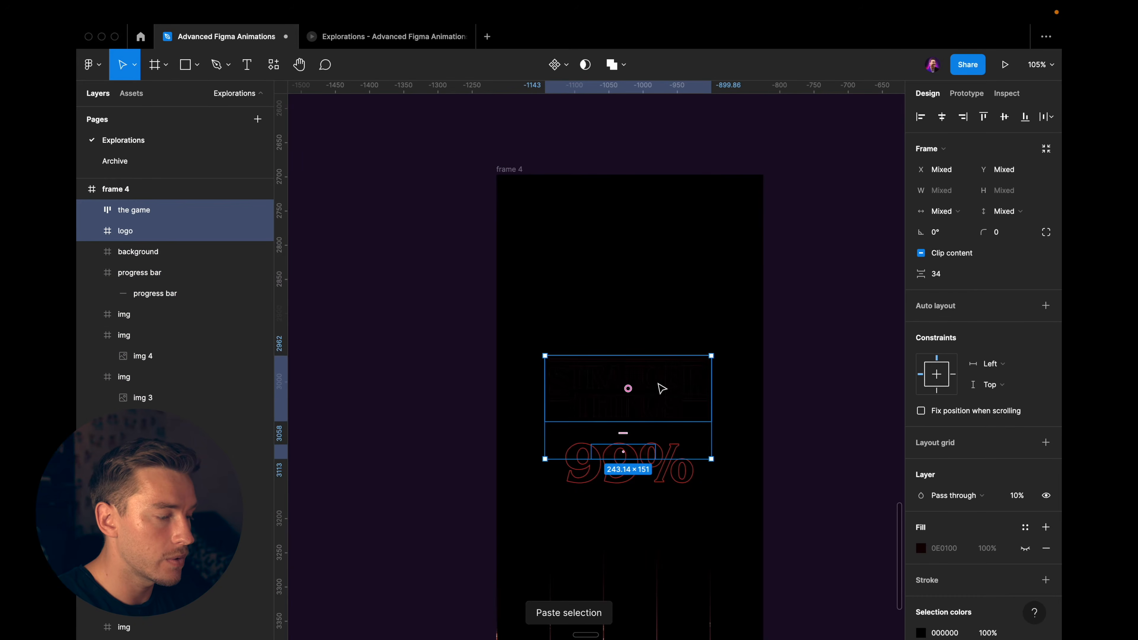
Set the pasted logo and "the game" to 100% opacity and move them together to the upper part of frame 4
key("0")
scroll(645, 253, "up", 1)
scroll(597, 259, "right", 3)
left_click_drag(658, 384, 606, 254)
scroll(596, 258, "left", 1)
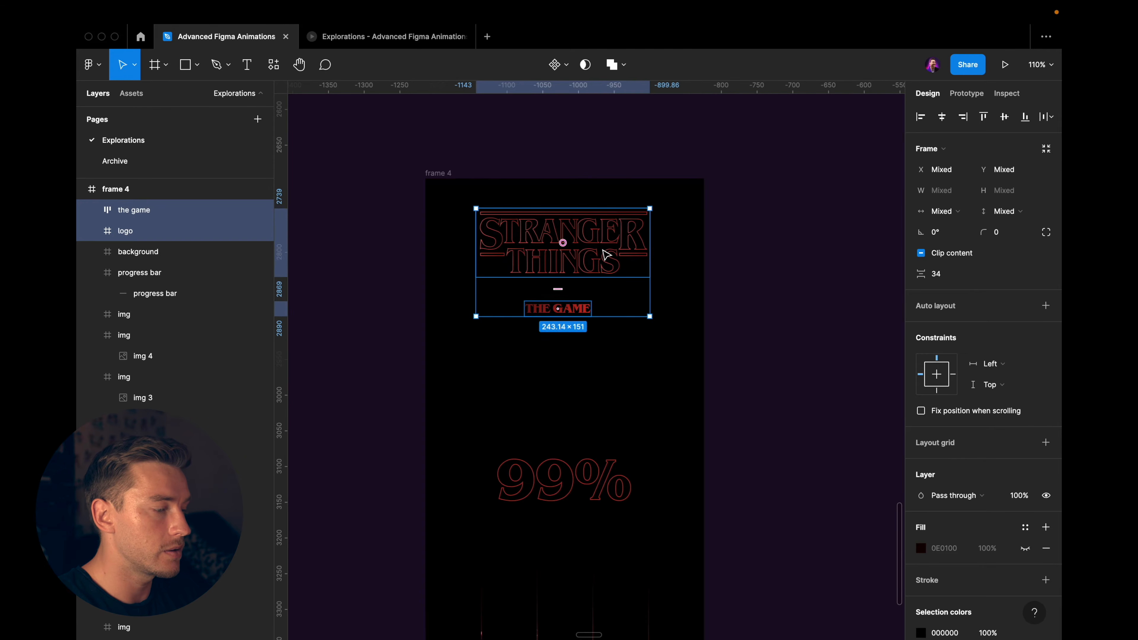
Set the opacity of the logo and "the game" in frame 4 to 0%
left_click(695, 297)
left_click(618, 262)
left_click(566, 314, "shift")
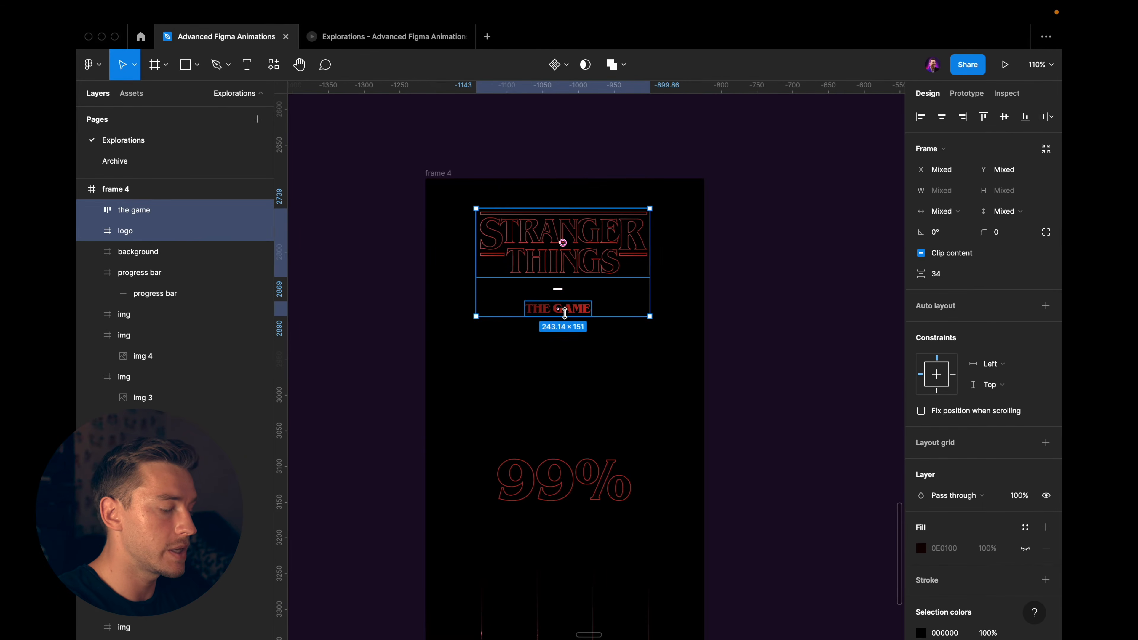
key("0")
key("0")
left_click(569, 316)
scroll(572, 319, "down", 5)
scroll(630, 325, "up", 3)
scroll(605, 349, "up", 4)
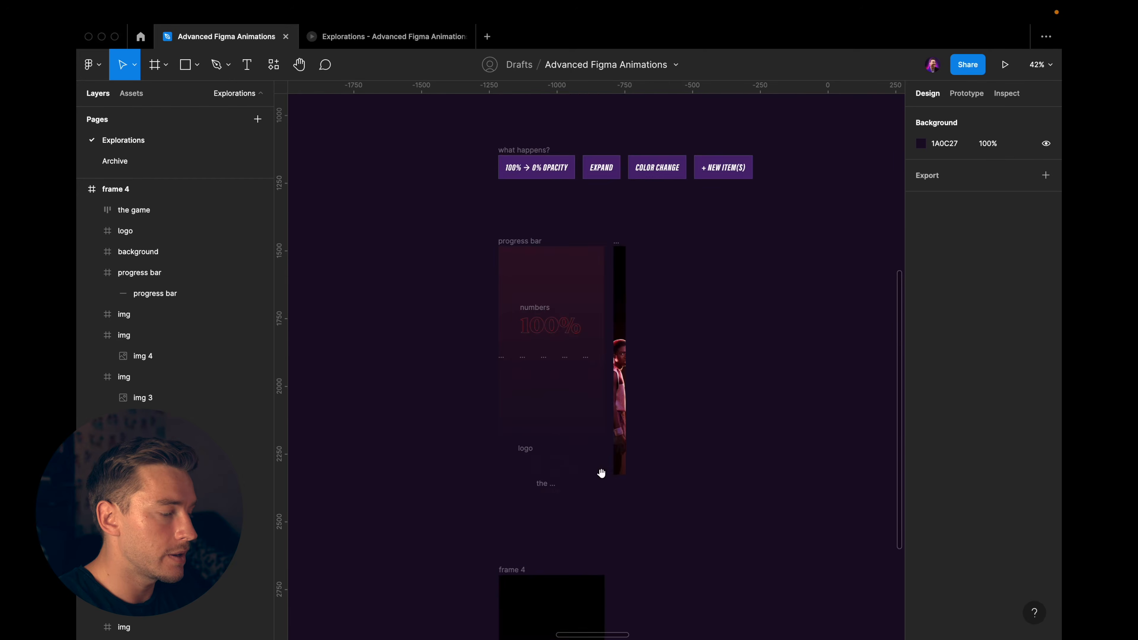
Set the opacity of all image strips and the off-frame background in frame 4 to 0%
scroll(596, 404, "down", 5)
scroll(580, 524, "up", 5)
left_click_drag(711, 488, 354, 470)
key("0")
key("0")
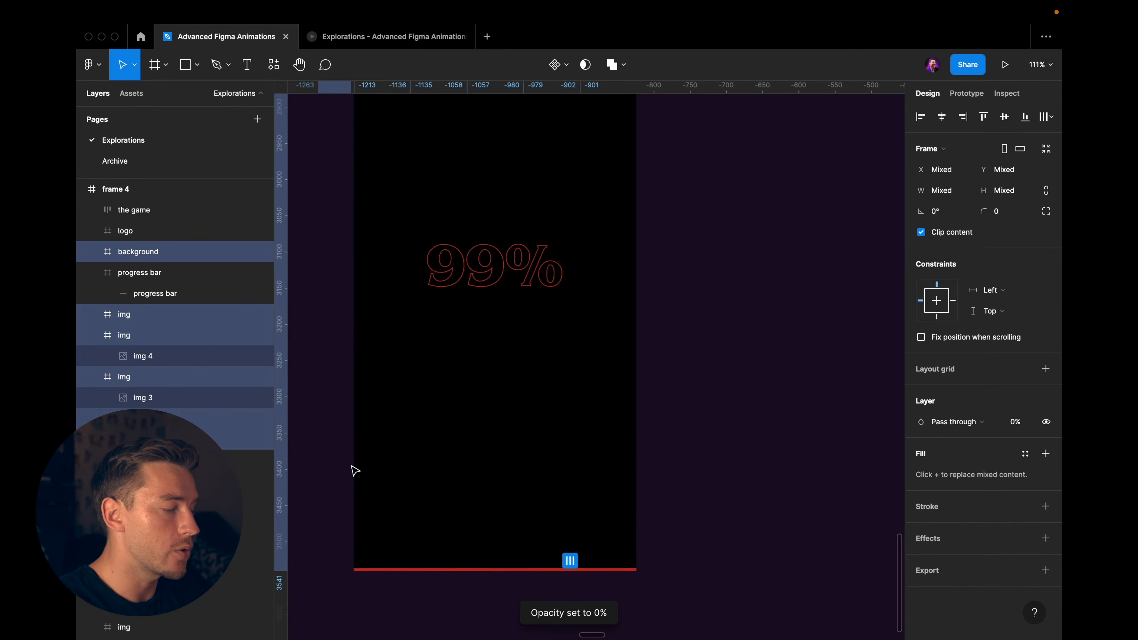
Stretch the inner progress bar rectangle in frame 4 upward to fill the whole frame at 390 × 844
left_click(621, 571)
scroll(623, 576, "down", 3)
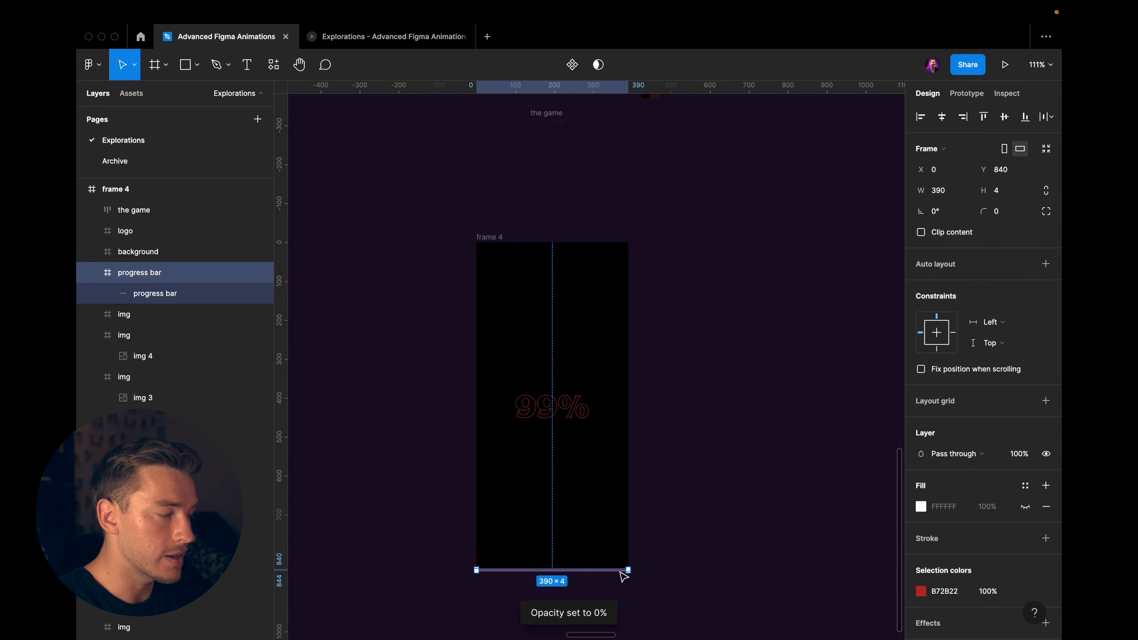
left_click_drag(611, 566, 630, 515)
key("Escape")
left_click(610, 244, "super")
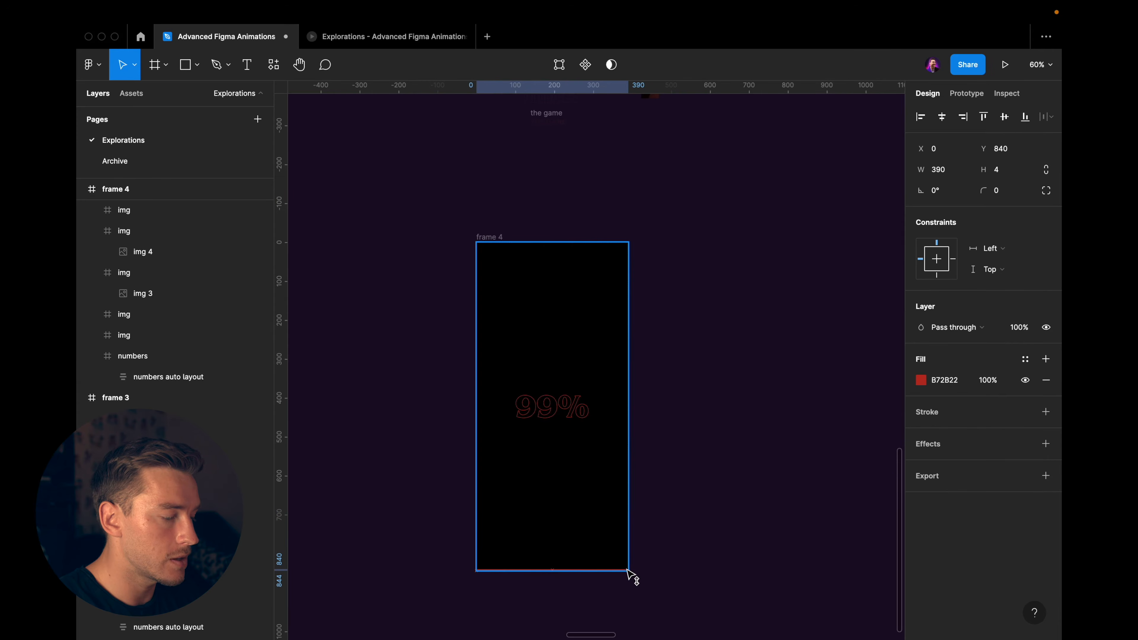
left_click_drag(629, 575, 610, 244)
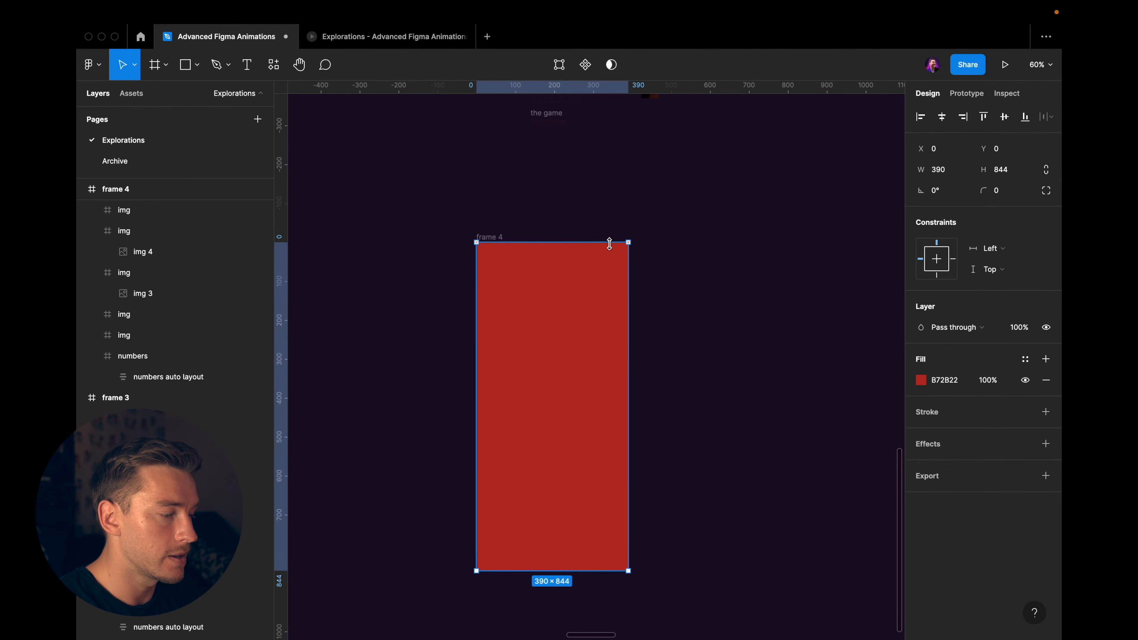
Paste the reference progress bar's linear gradient onto frame 4's progress bar and remove its B72B22 fill
scroll(610, 247, "up", 5)
left_click(555, 278)
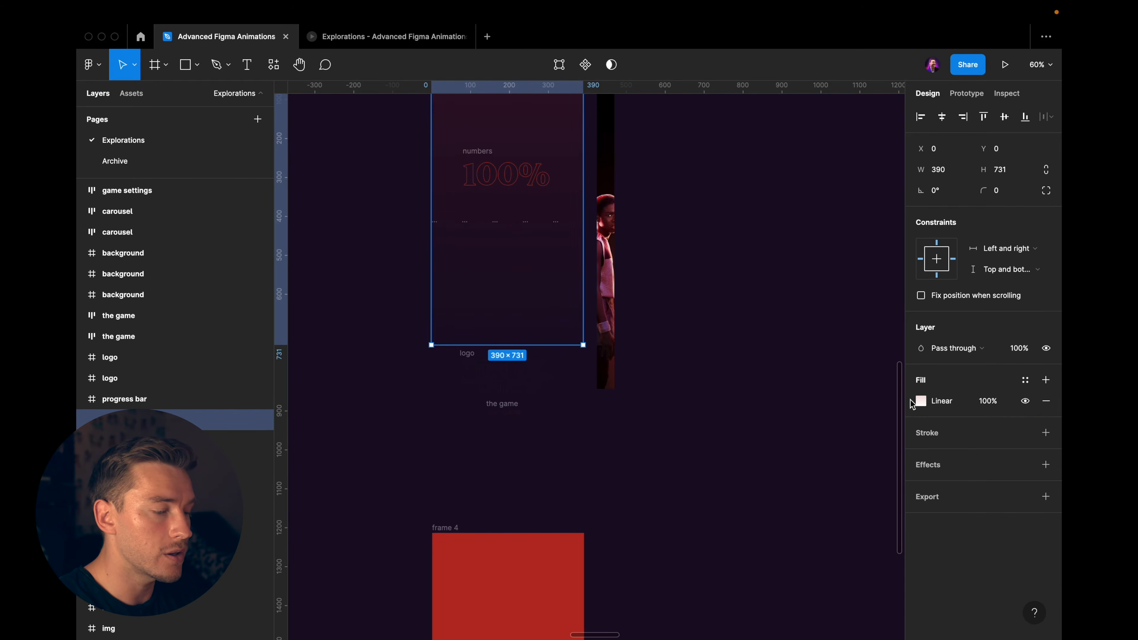
scroll(754, 398, "down", 5)
left_click(600, 429)
key("super+alt+v")
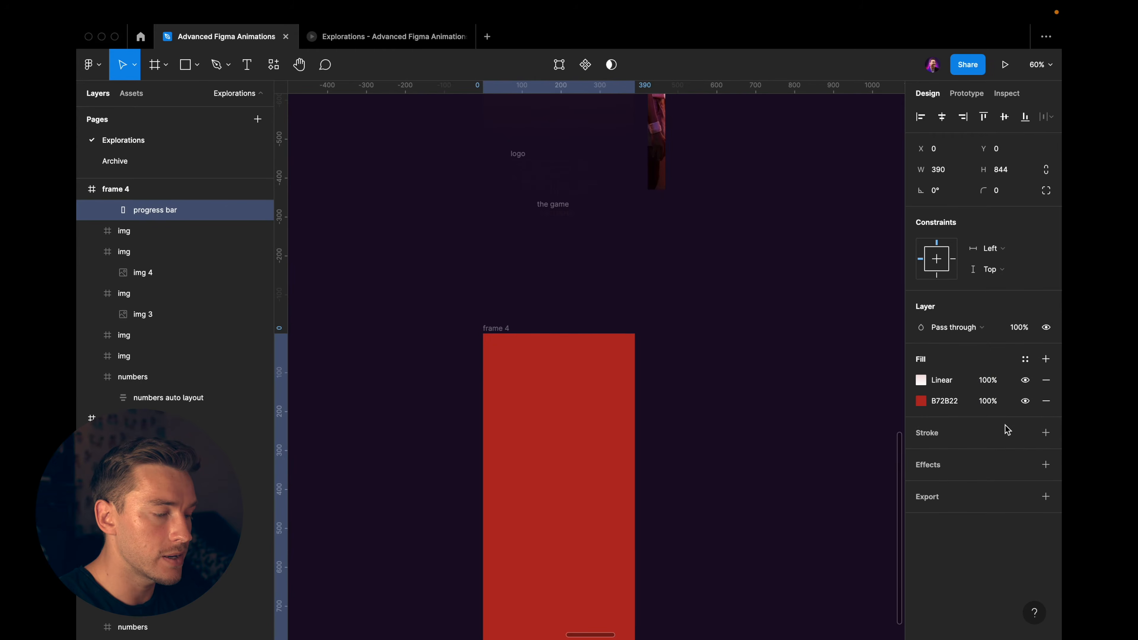
left_click(1048, 401)
scroll(772, 441, "down", 3)
left_click(721, 386)
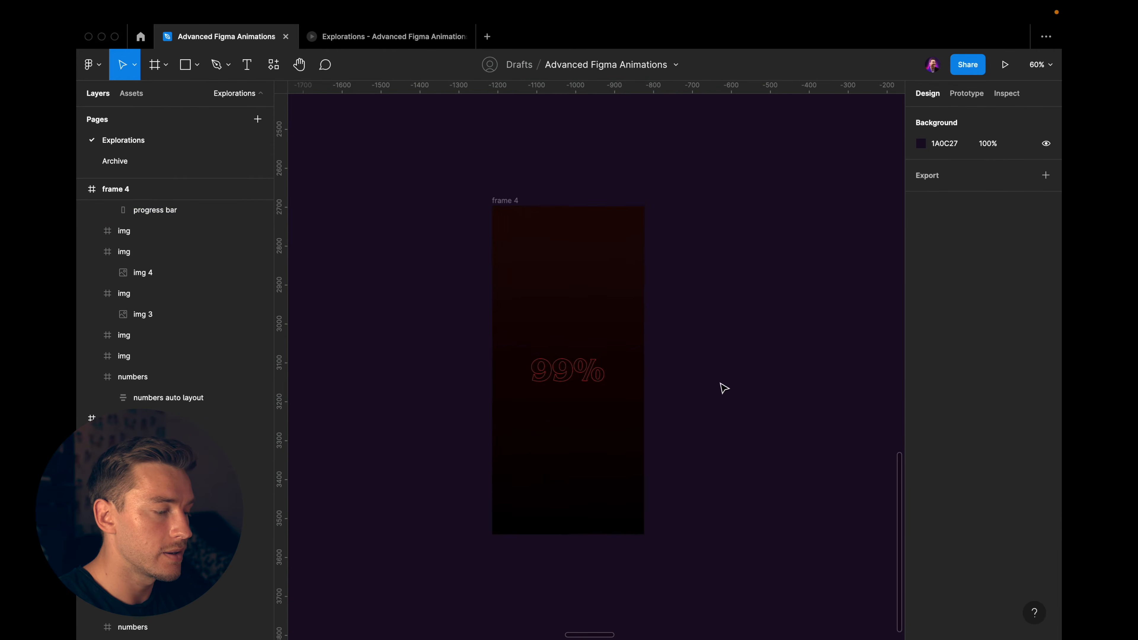
Copy the 100% text layer from the numbers frame in the reference 3 > 4 assets
scroll(626, 376, "up", 4)
left_click(540, 439)
scroll(541, 426, "up", 3)
left_click(541, 411)
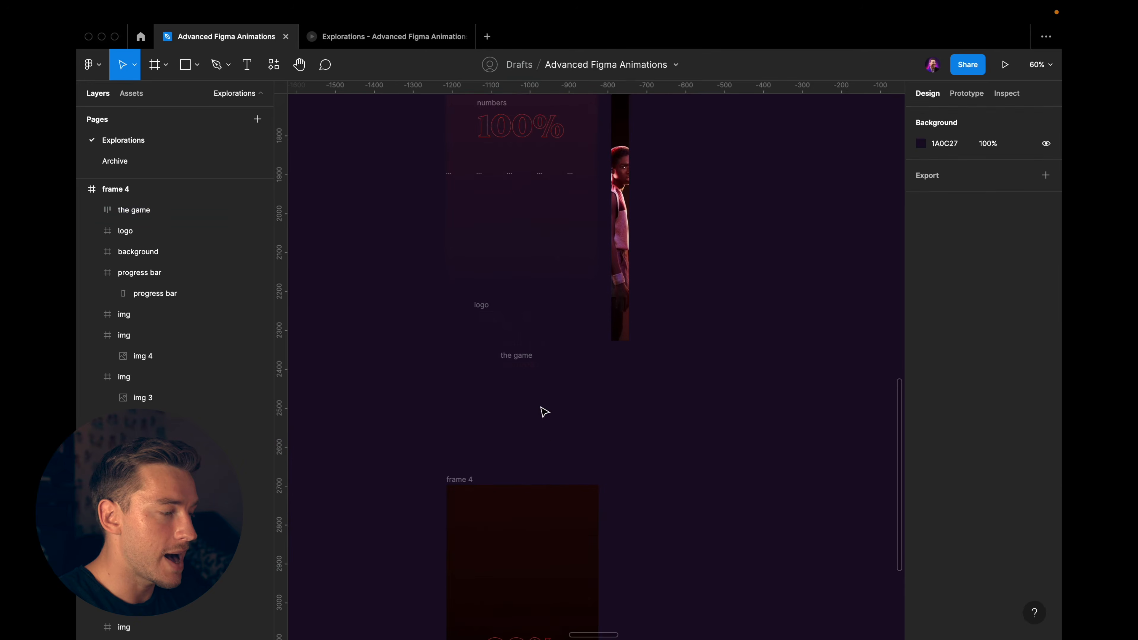
scroll(529, 269, "up", 2)
left_click(505, 192)
scroll(509, 198, "down", 2)
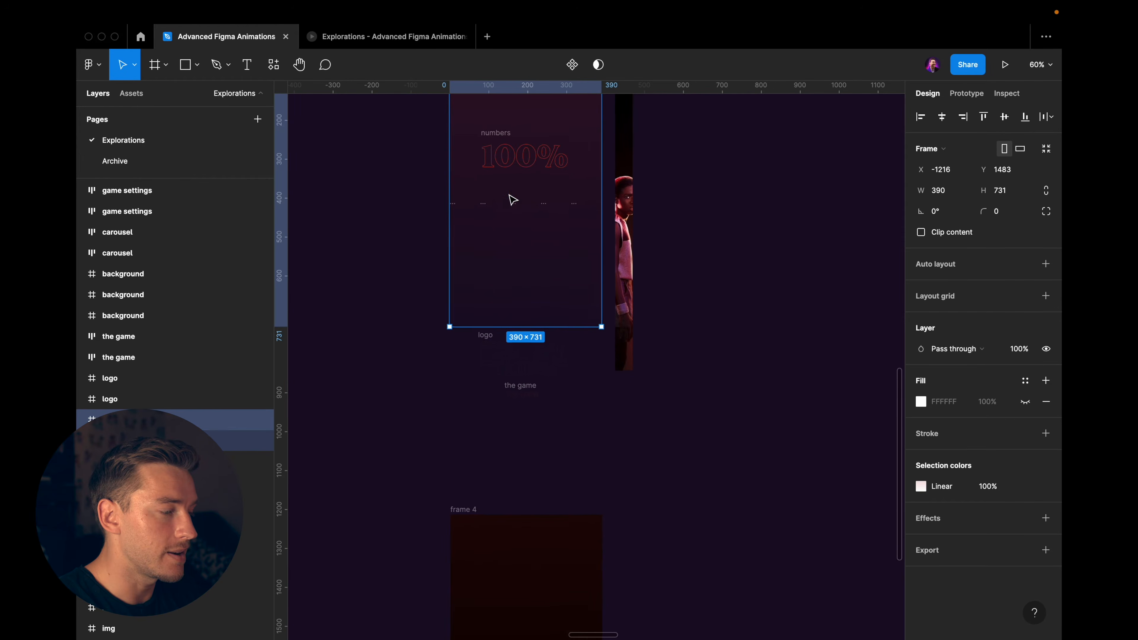
left_click(450, 280)
scroll(450, 279, "up", 4)
left_click_drag(426, 284, 537, 326)
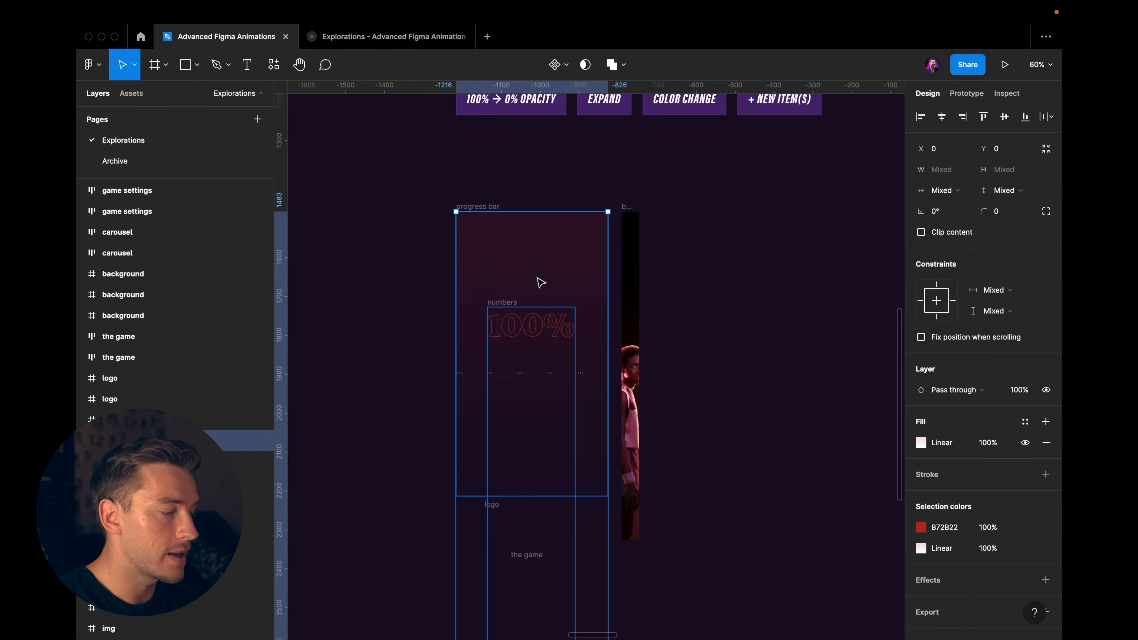
left_click(537, 280, "shift")
scroll(134, 426, "down", 1)
left_click(136, 415)
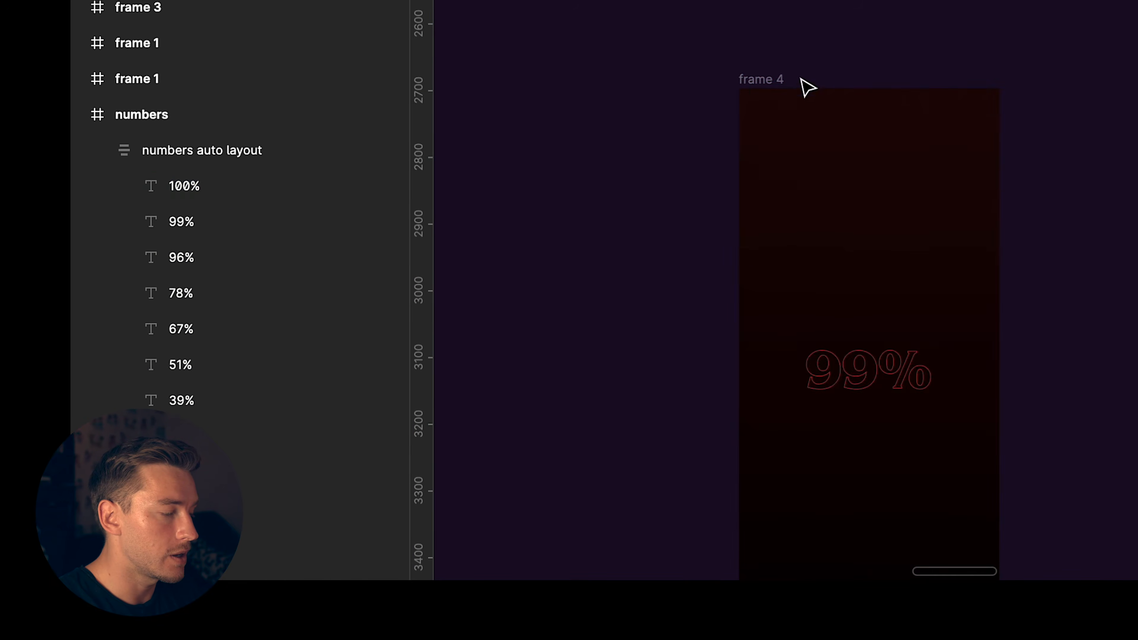
Paste the 100% text into the numbers auto layout of frame 4 and place it above the 99% text
left_click(771, 80)
scroll(764, 137, "down", 3)
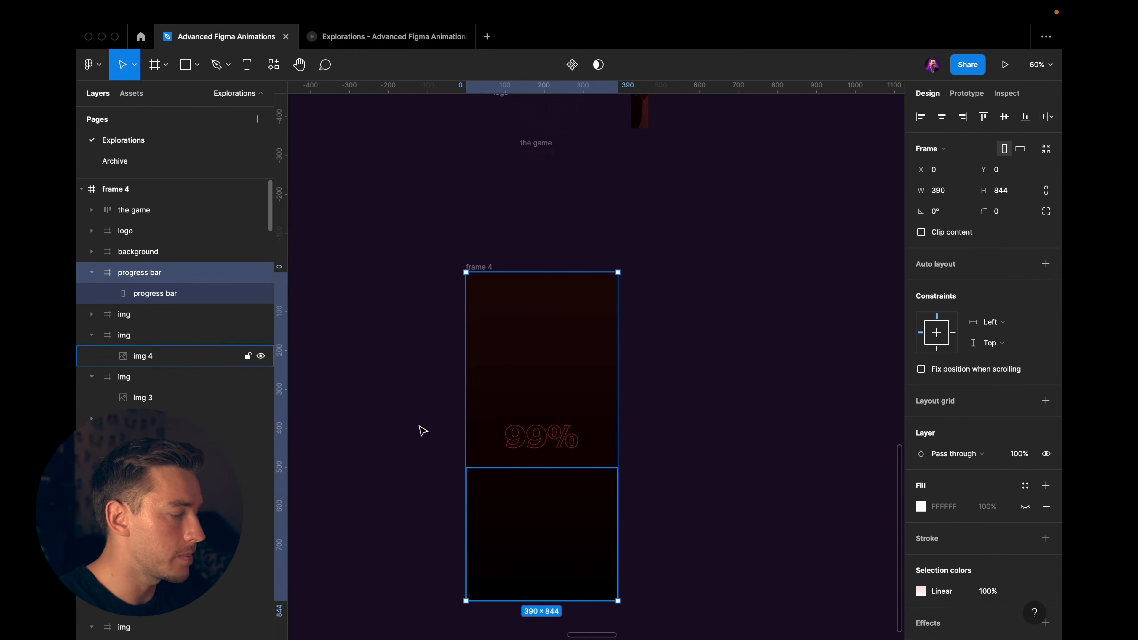
left_click(157, 114)
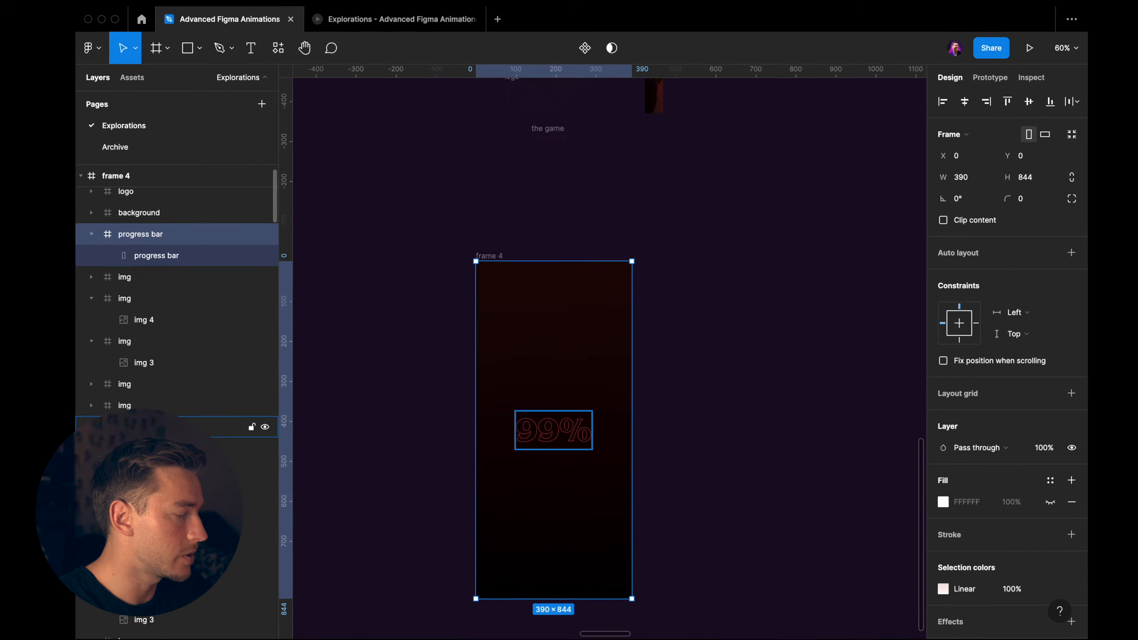
left_click(124, 433)
left_click(107, 454)
left_click(152, 477)
scroll(180, 462, "down", 1)
scroll(280, 302, "down", 3)
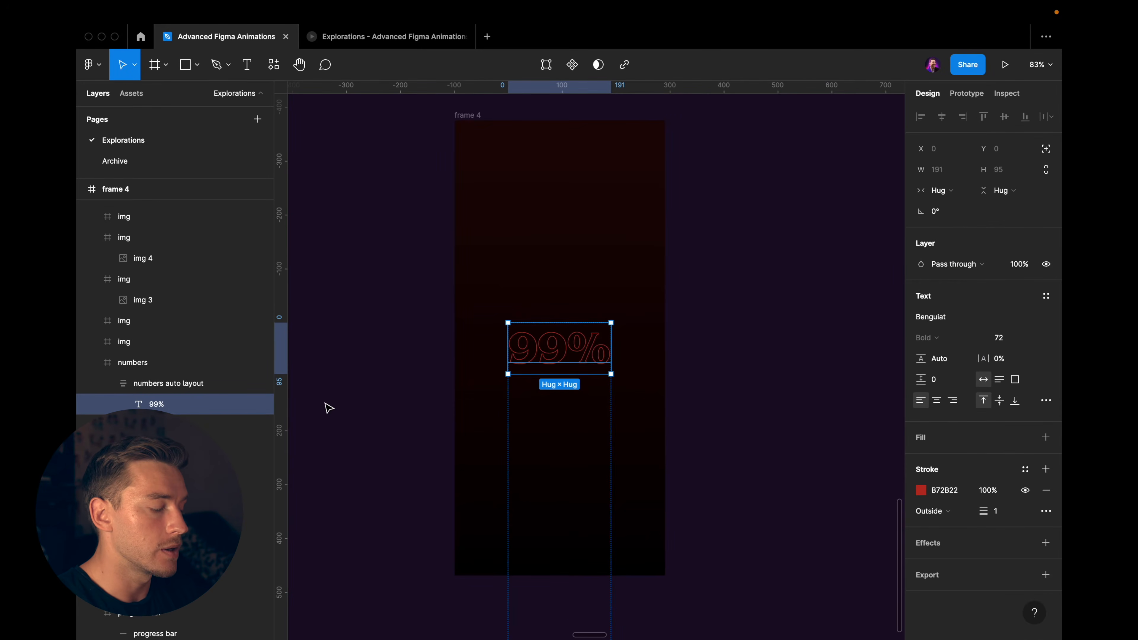
key("super+v")
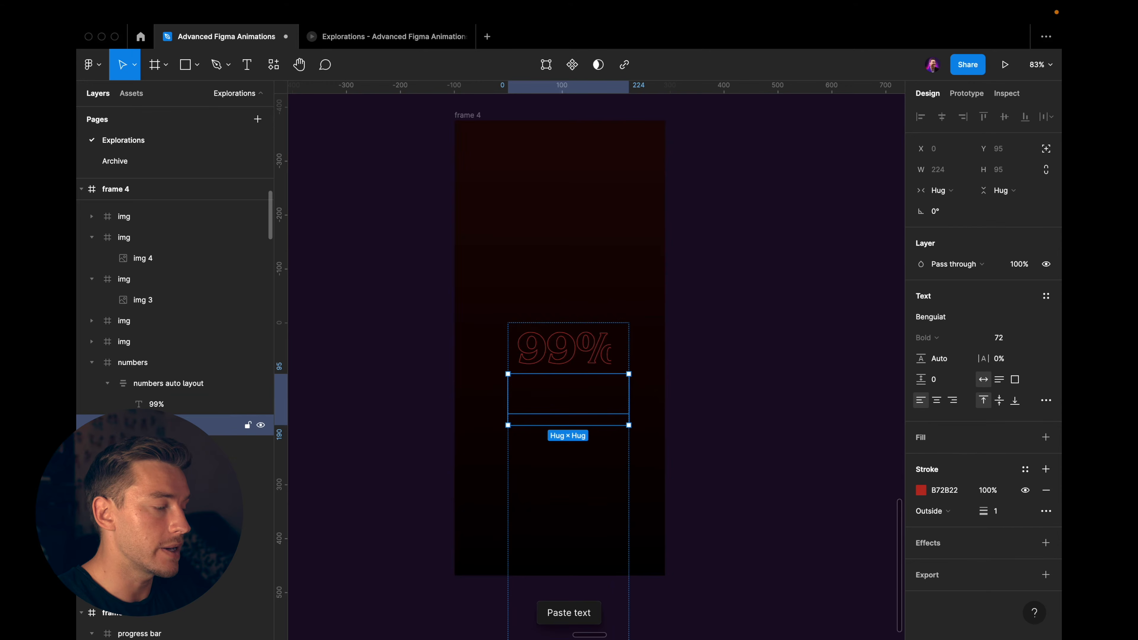
left_click_drag(168, 399, 169, 400)
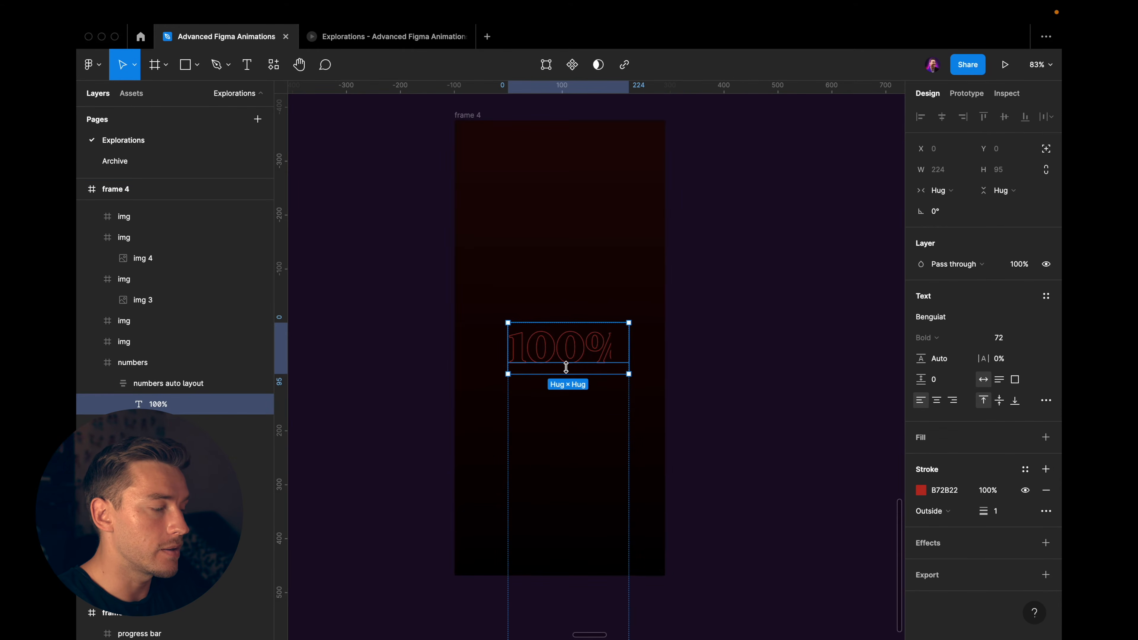
Widen frame 4's numbers frame to 224 so 100% fits and centre it horizontally at X 83
key("Escape")
left_click(572, 348)
double_click(572, 348)
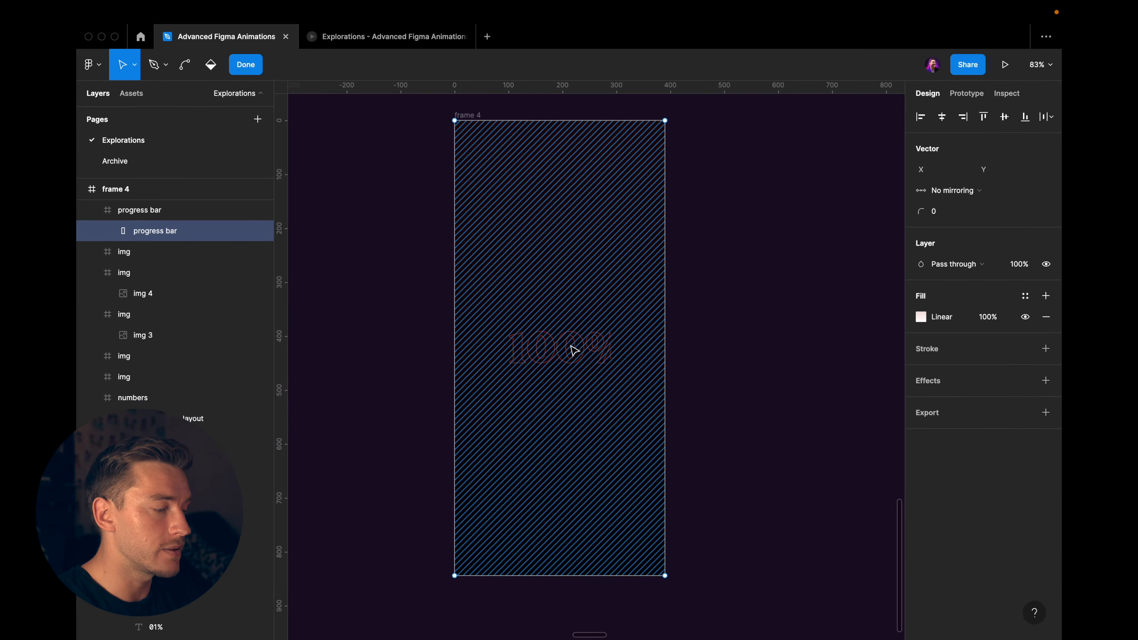
key("Escape")
left_click(190, 396)
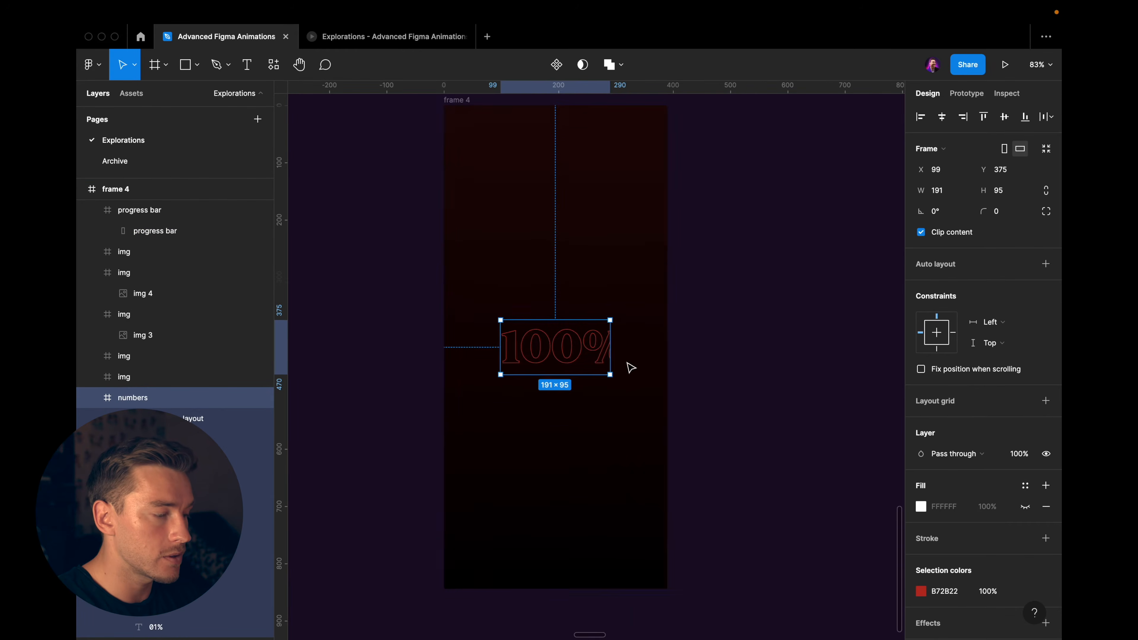
scroll(631, 367, "up", 5)
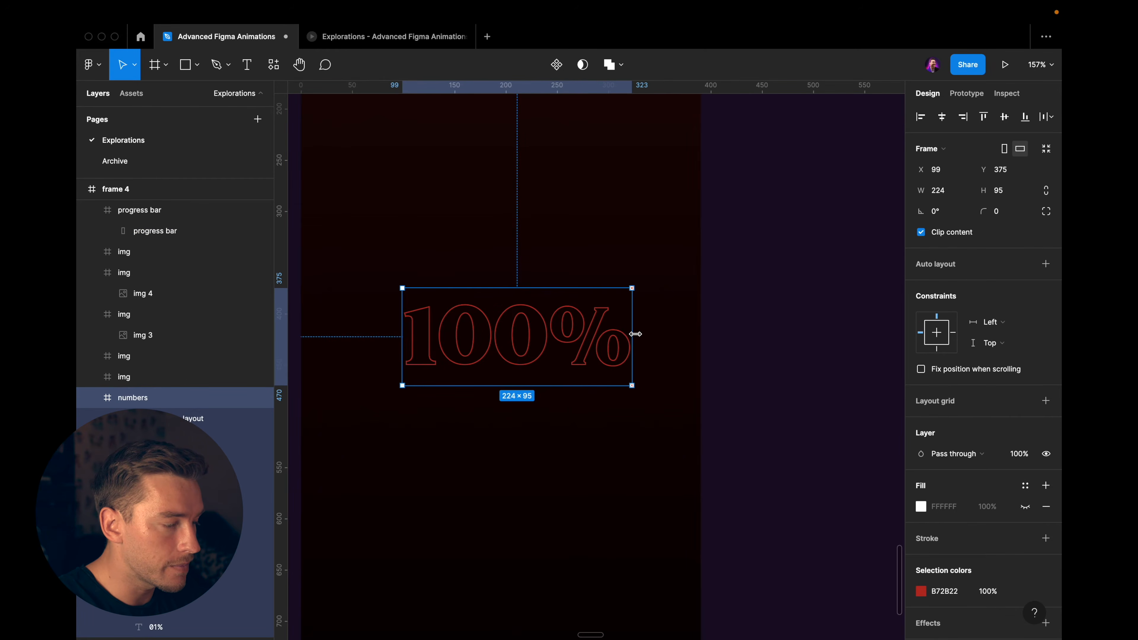
left_click(595, 340)
left_click(136, 398)
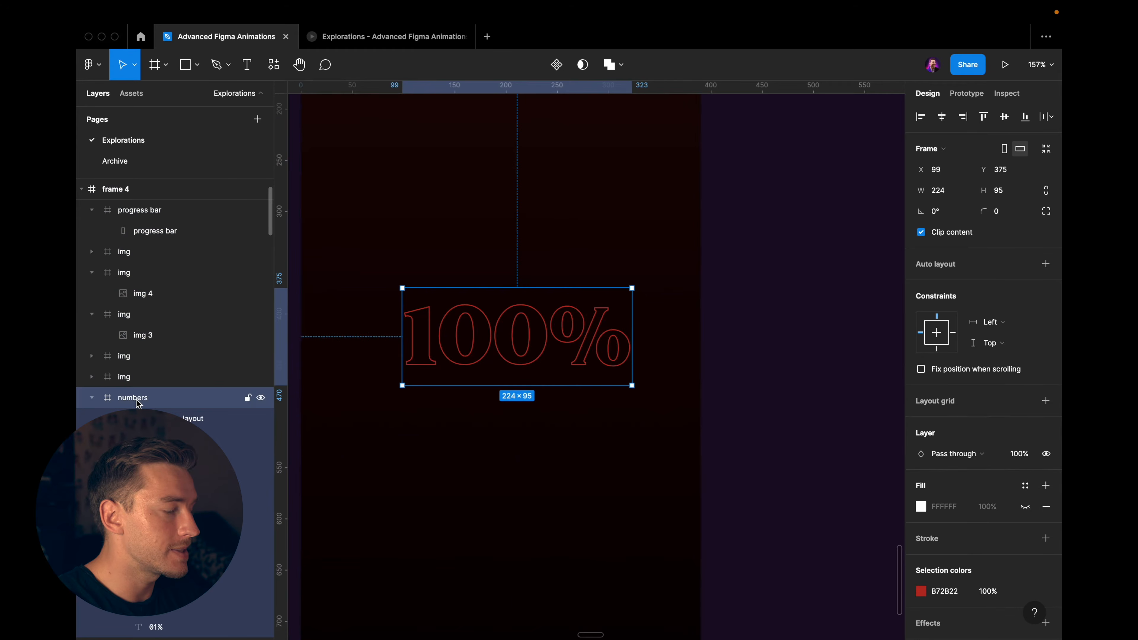
key("alt")
left_click_drag(427, 372, 411, 371)
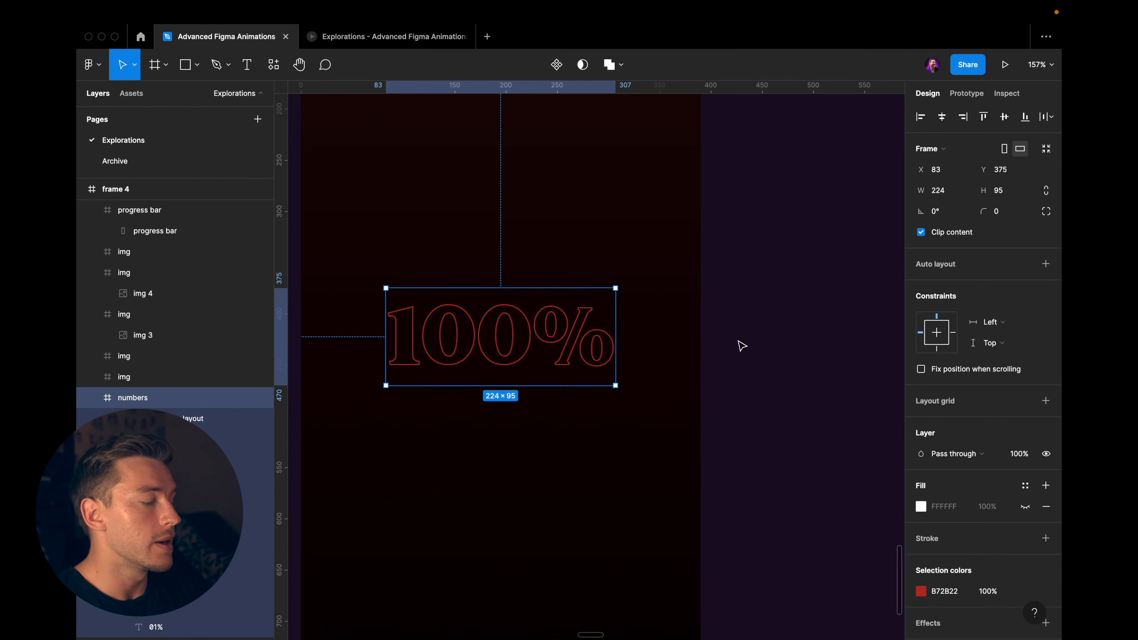
left_click(179, 439)
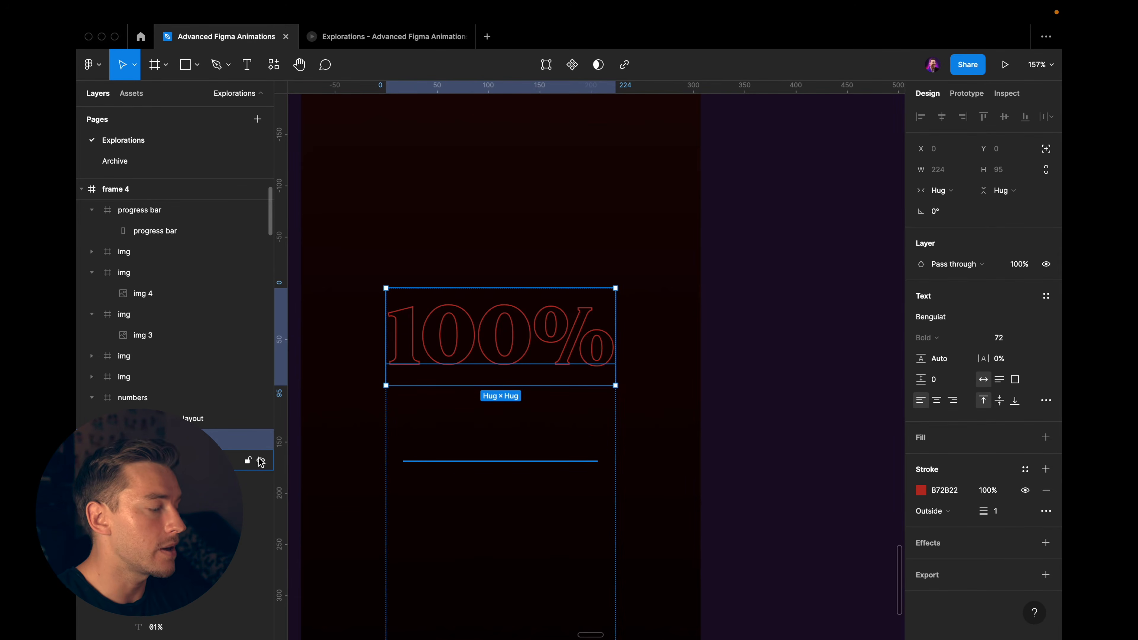
scroll(409, 391, "down", 5)
left_click(411, 394)
Connect the rebuilt frame 3 to frame 4 with a Smart animate interaction triggered after a delay of 1ms
scroll(410, 393, "down", 5)
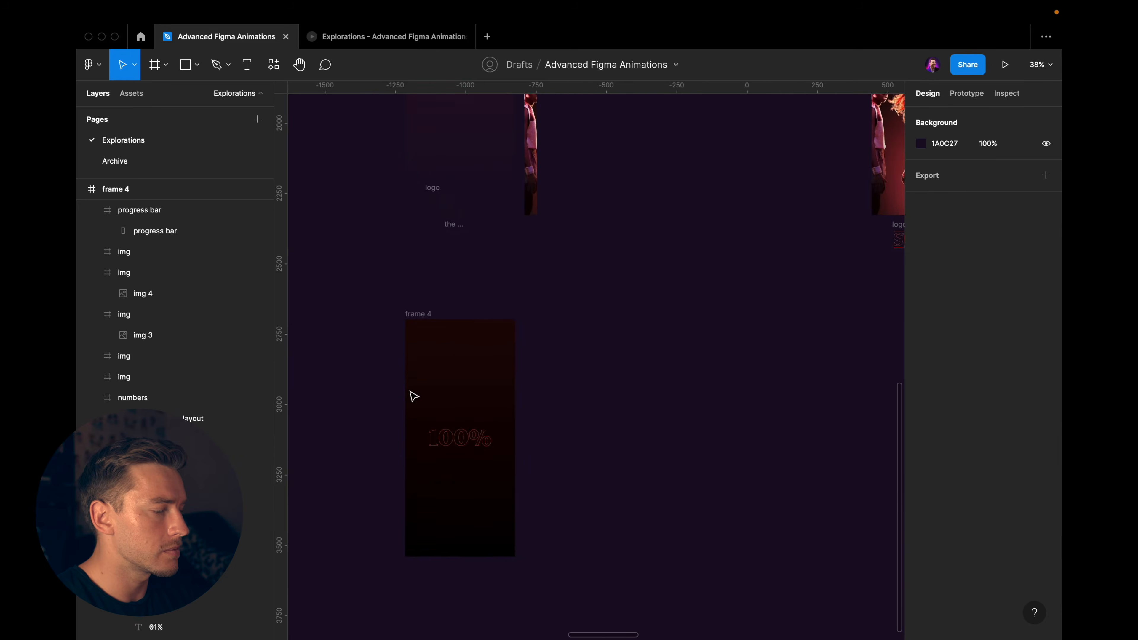
scroll(411, 394, "left", 5)
left_click(466, 310)
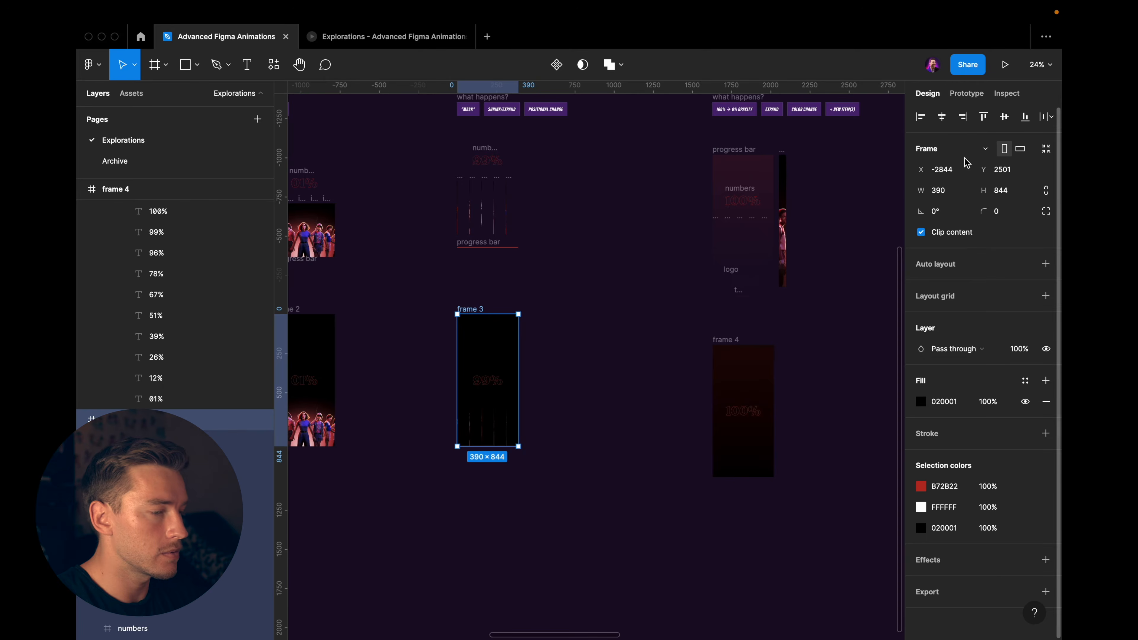
left_click(968, 94)
left_click_drag(732, 425, 738, 426)
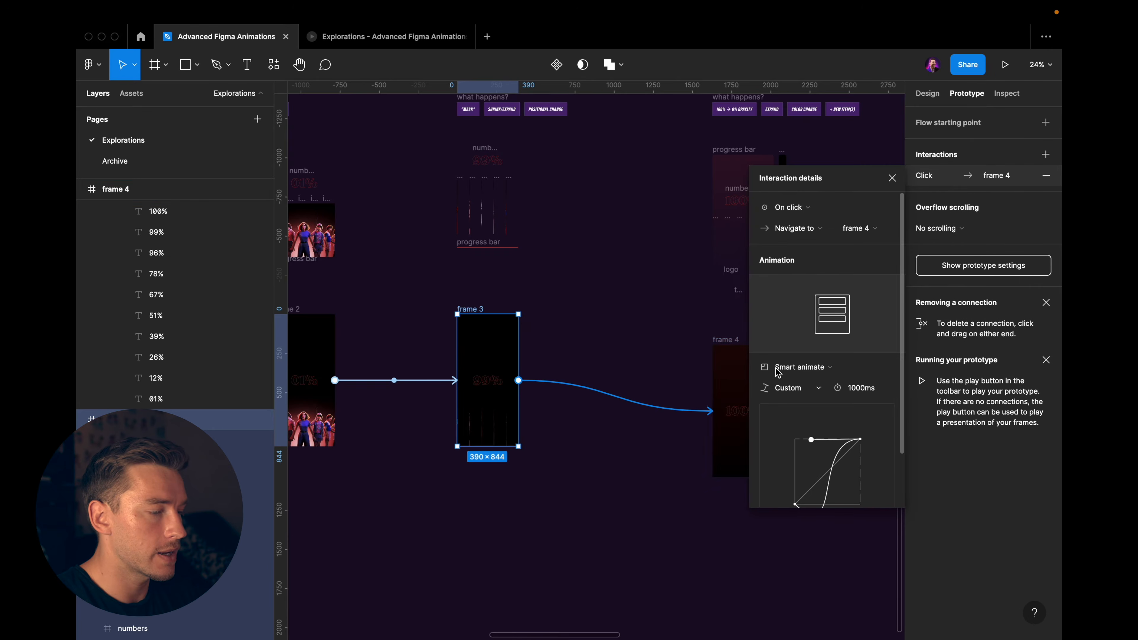
scroll(717, 380, "up", 4)
scroll(717, 380, "right", 4)
left_click(804, 206)
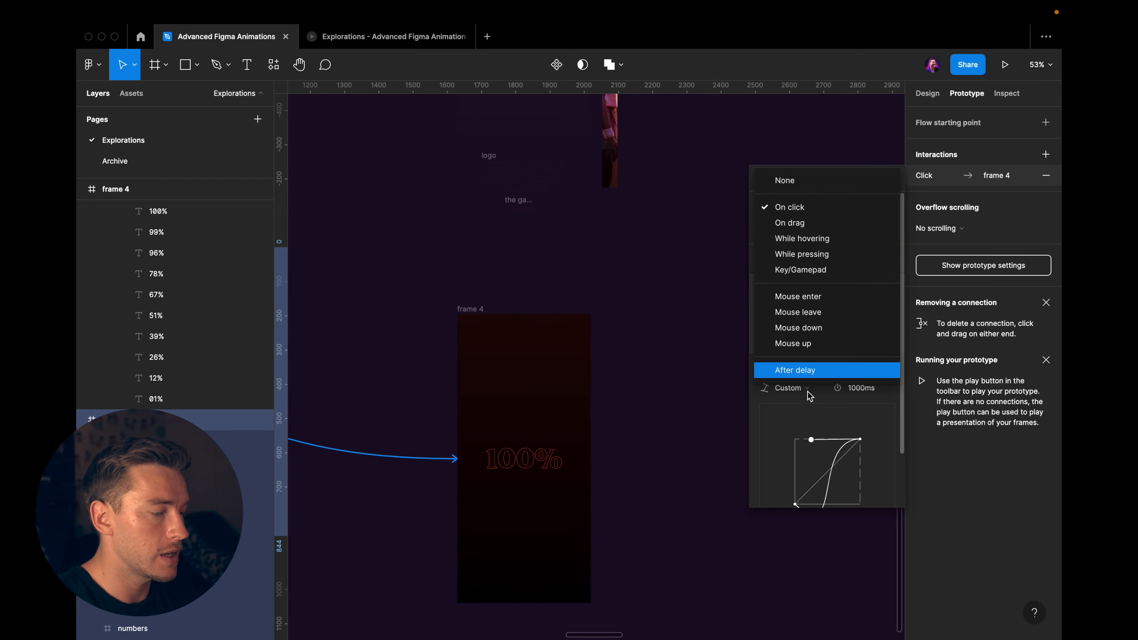
left_click(811, 370)
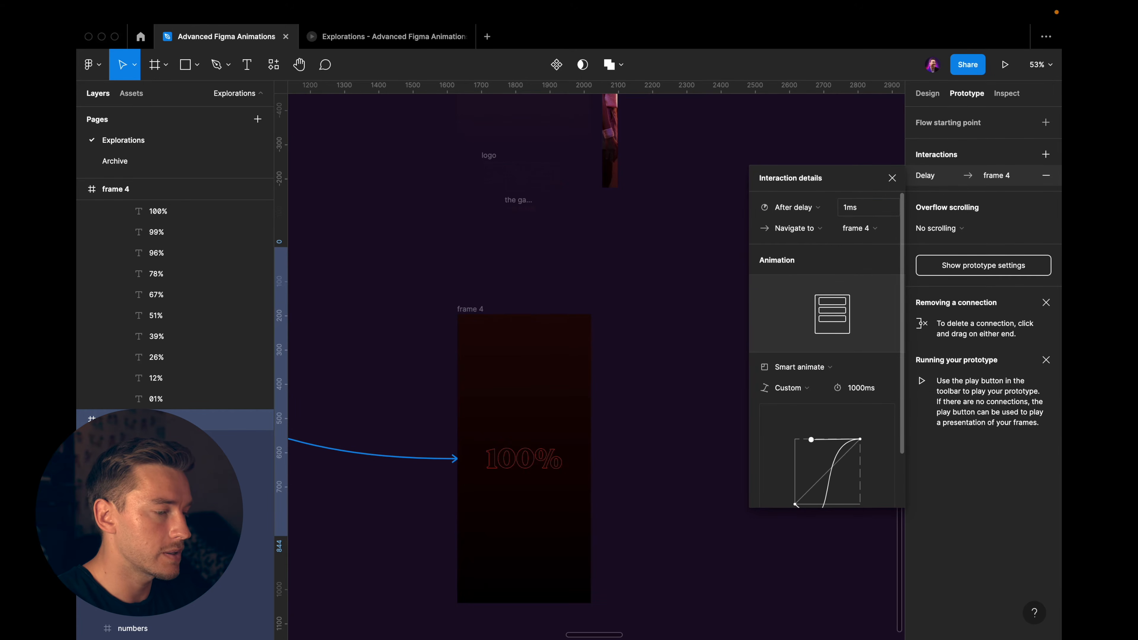
Compare the trigger, duration and custom easing curve of the rebuilt frame 3 to frame 4 transition with the reference 3 > 4 interaction
scroll(571, 374, "up", 15)
scroll(568, 370, "down", 1)
left_click(484, 242)
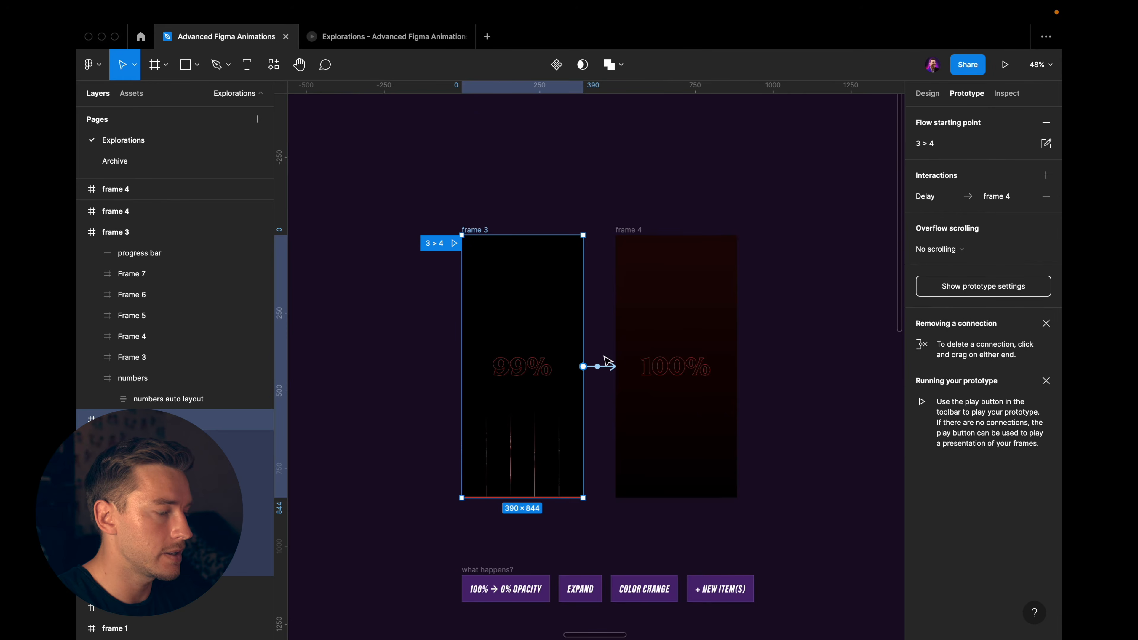
left_click(587, 366)
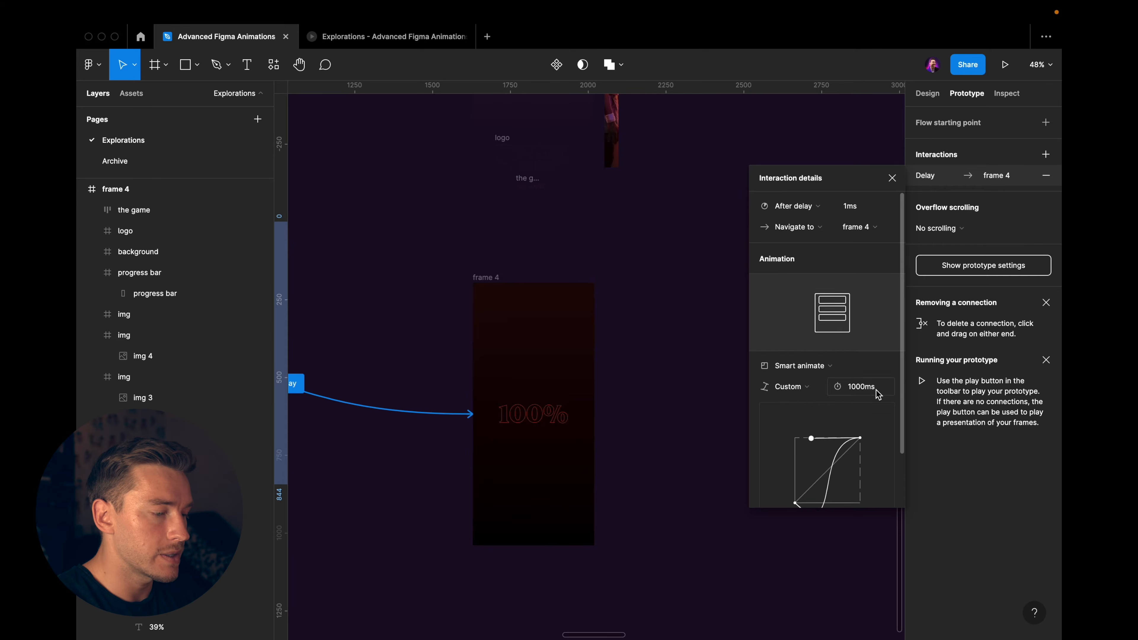
scroll(831, 492, "down", 2)
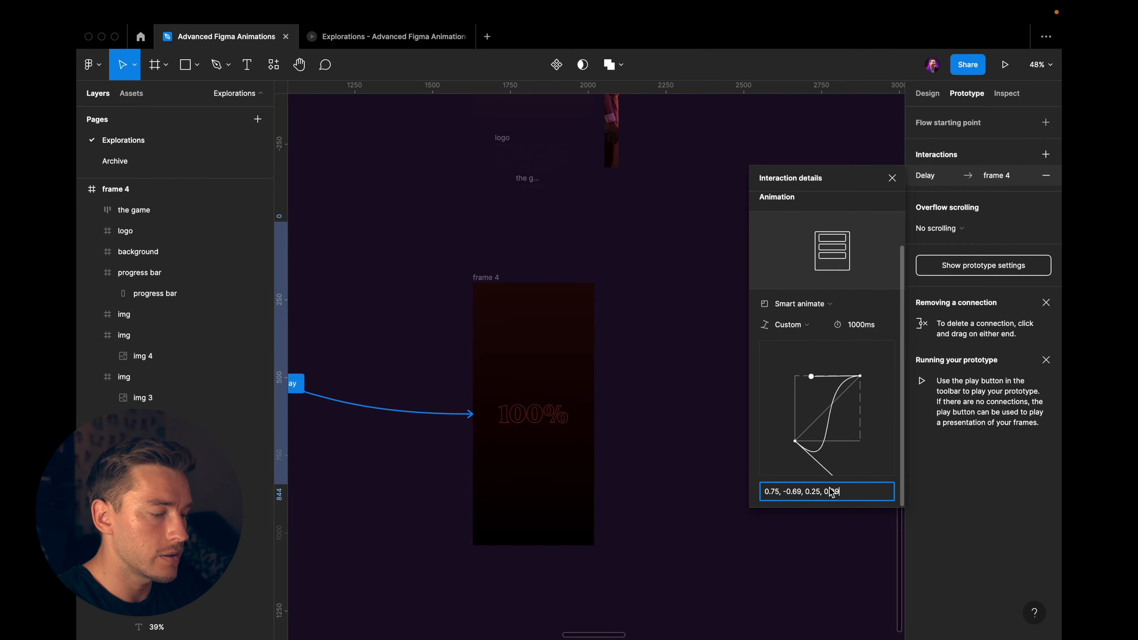
scroll(661, 406, "left", 3)
scroll(660, 406, "down", 1)
left_click(511, 366)
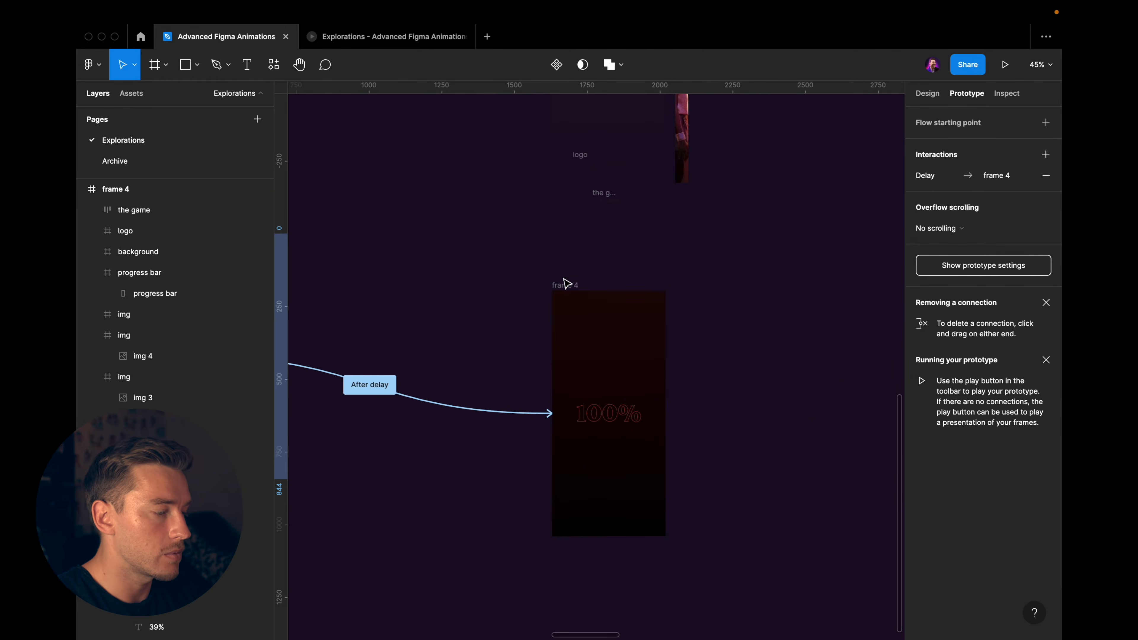
Play Flow 1 in the prototype preview to check the rebuilt animation through frame 4
scroll(565, 283, "down", 10)
scroll(569, 284, "left", 3)
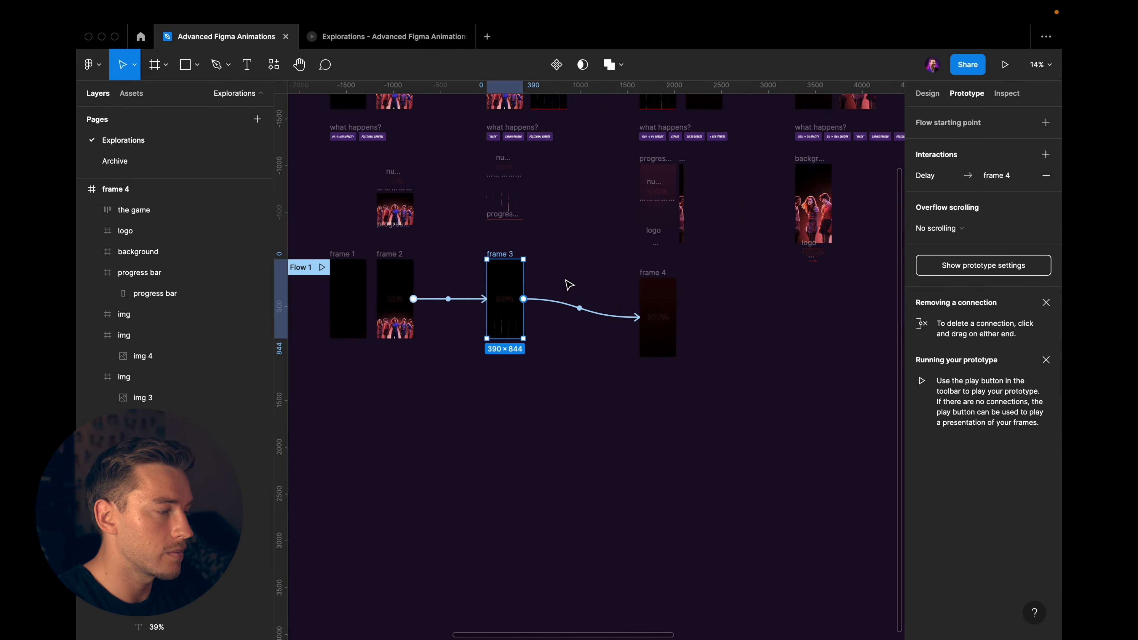
key("super+alt+Return")
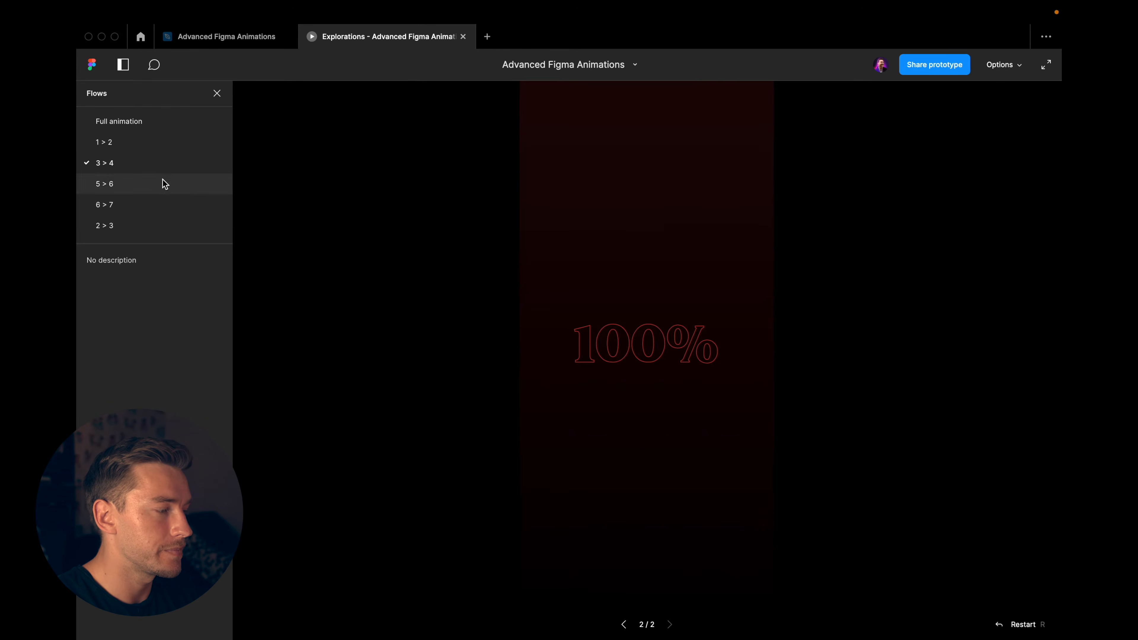
scroll(163, 180, "down", 3)
left_click(162, 234)
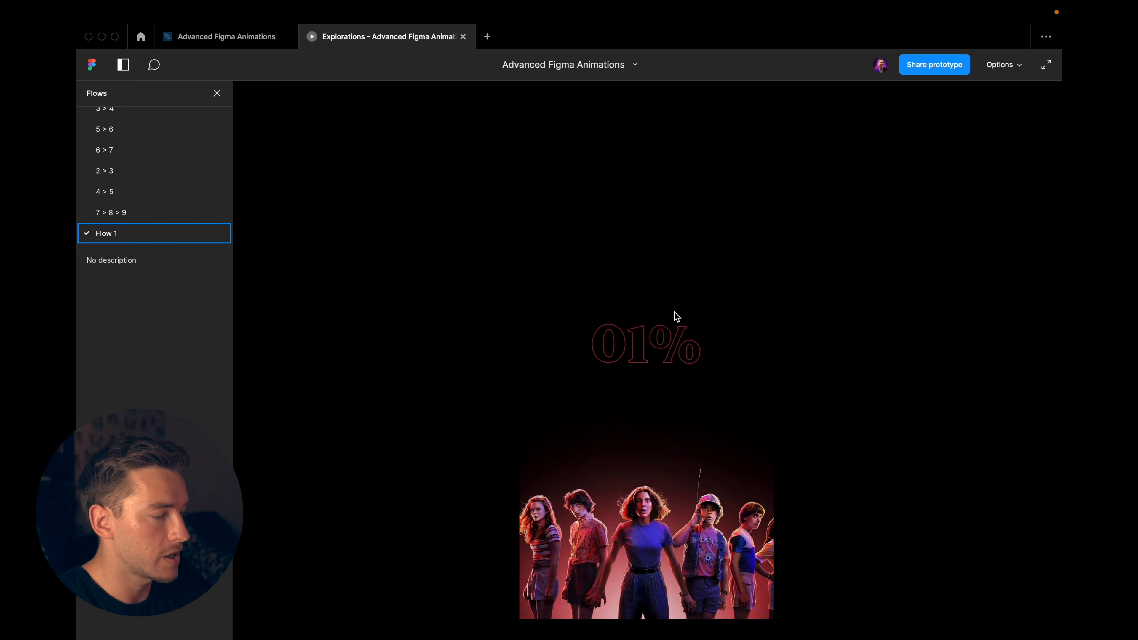
Return to the design file, duplicate frame 4 below the reference 4 > 5 assets and rename the copy frame 5
left_click(233, 43)
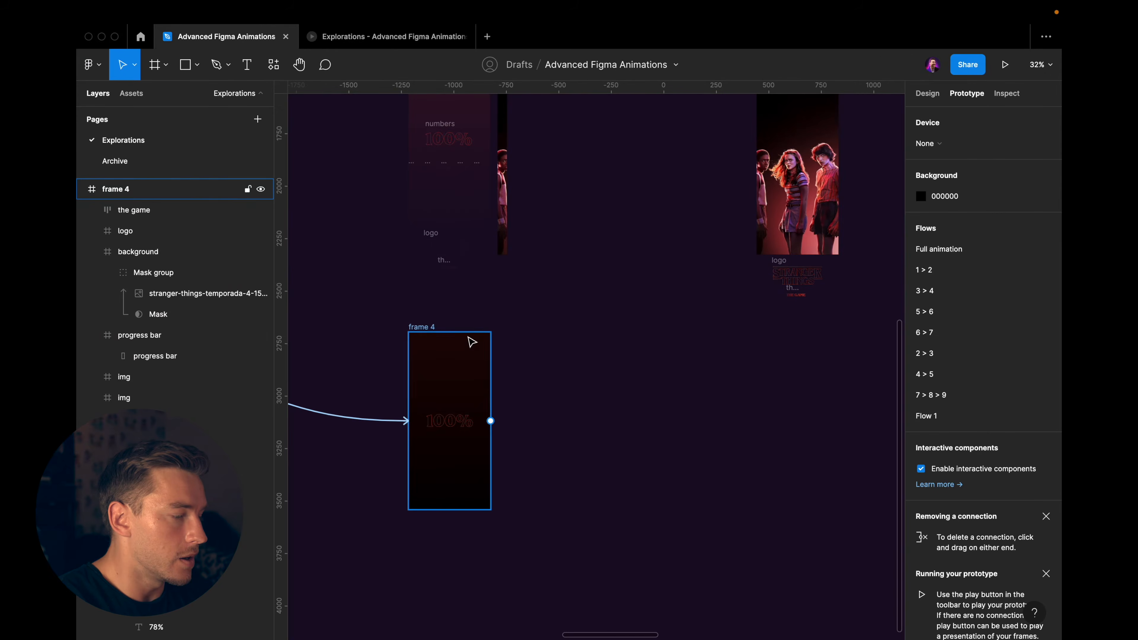
left_click_drag(425, 330, 774, 354)
scroll(776, 354, "up", 2)
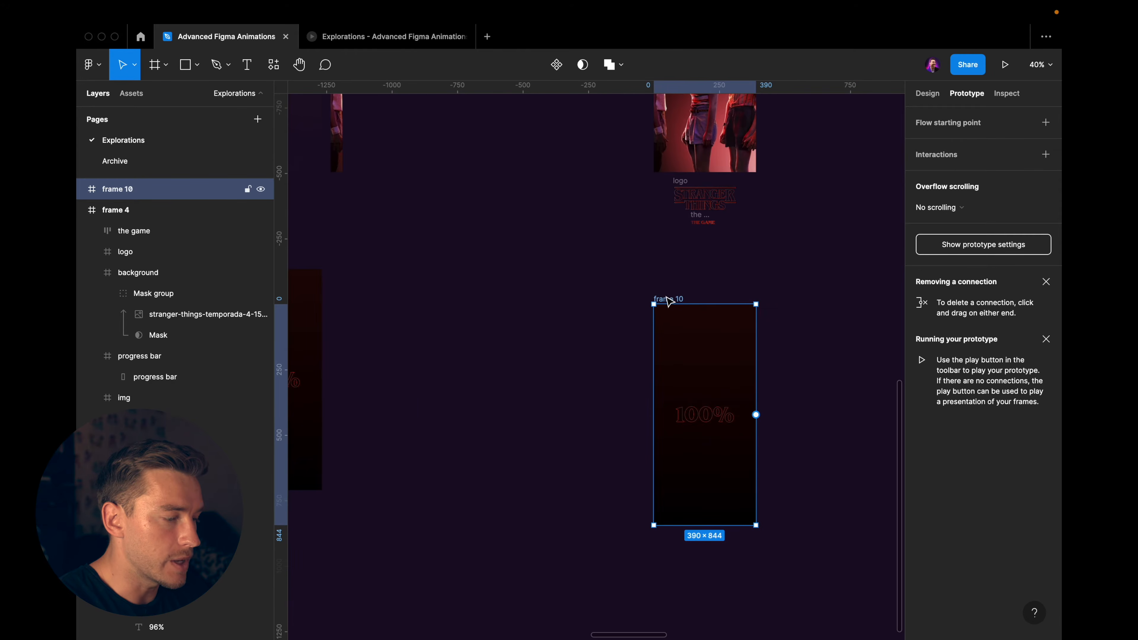
key("Escape")
Play the reference 4 > 5 flow and examine how the background, logo and game title appear
scroll(642, 348, "down", 2)
scroll(643, 348, "up", 6)
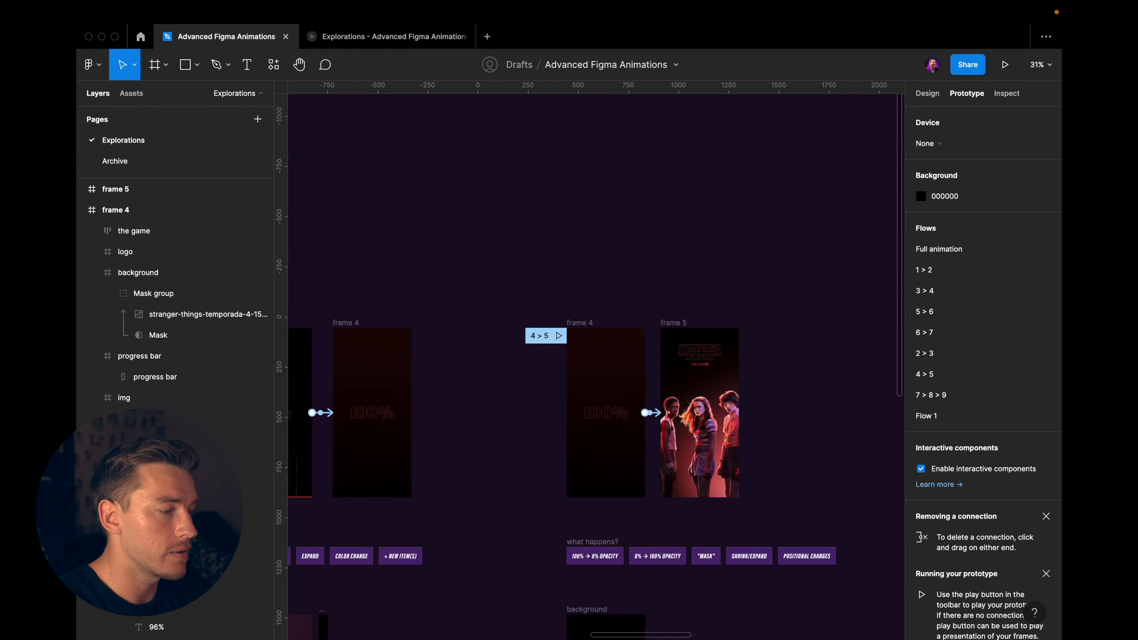
scroll(642, 348, "up", 5)
scroll(645, 349, "down", 3)
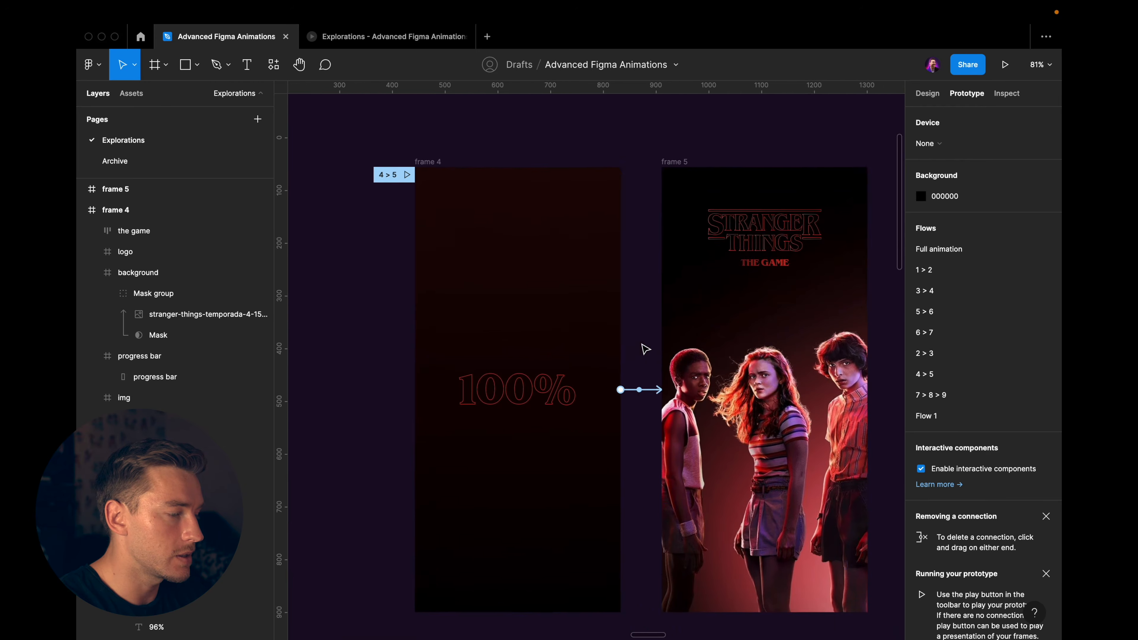
left_click(381, 164)
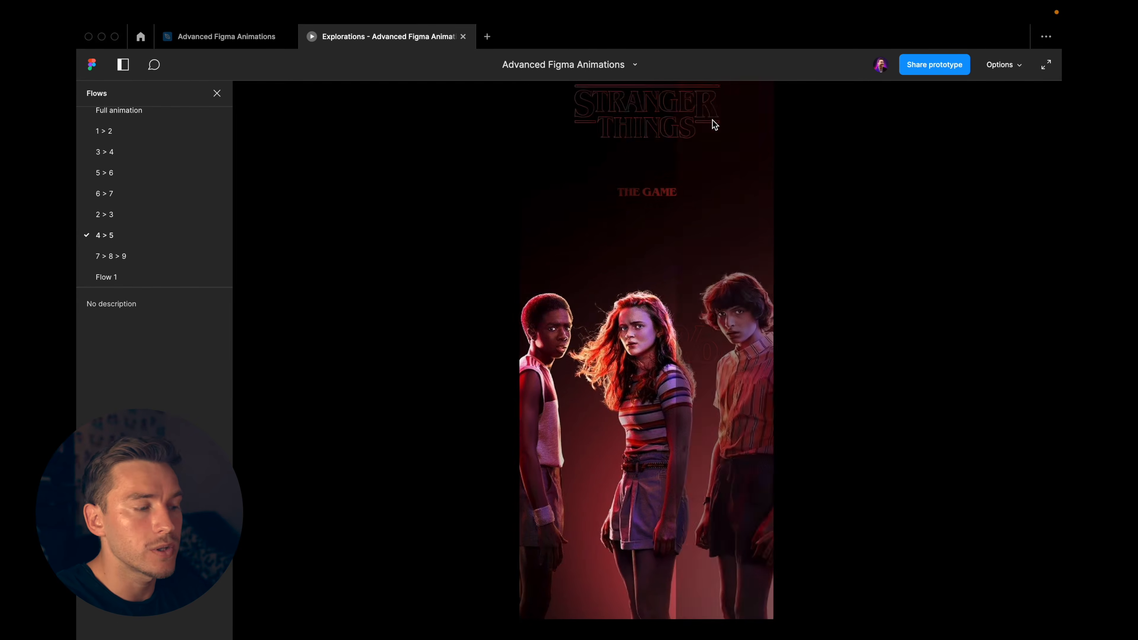
Back in the design file, expand the narrow background strip of the new frame 5 across the full frame
left_click(269, 35)
scroll(604, 244, "up", 4)
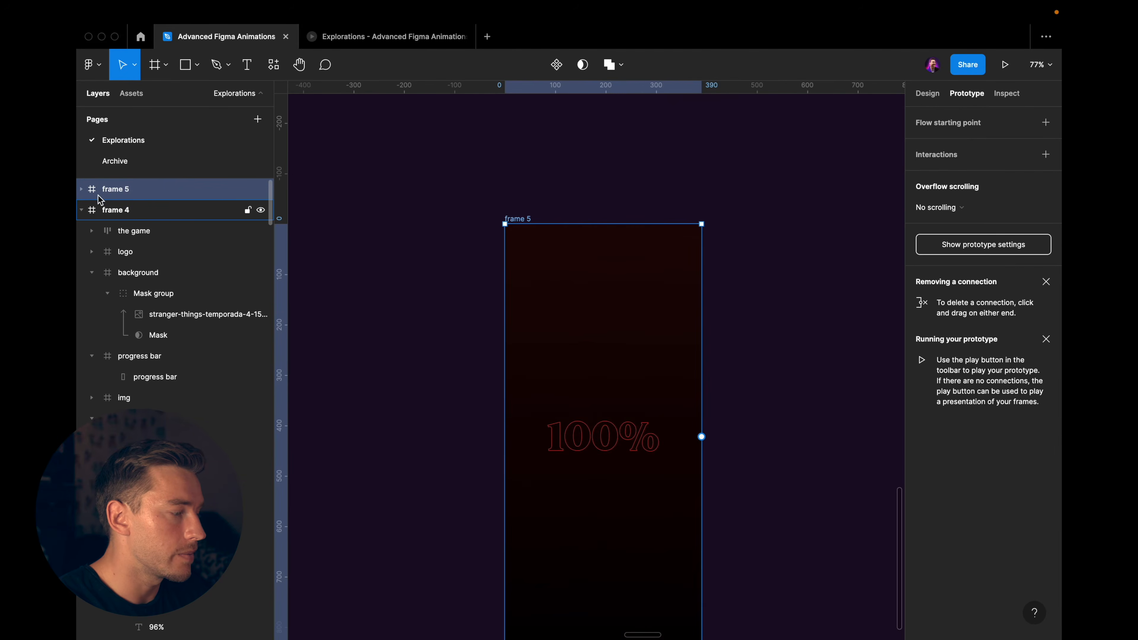
left_click(81, 188)
left_click(148, 255)
scroll(456, 282, "down", 4)
scroll(481, 336, "up", 3)
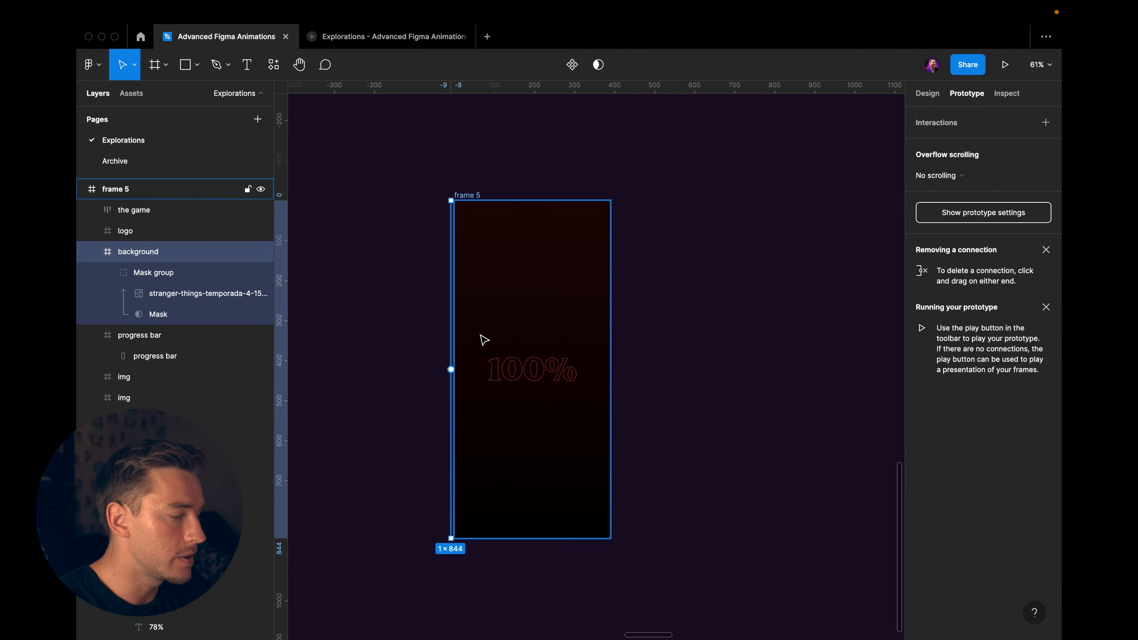
left_click_drag(451, 323, 608, 313)
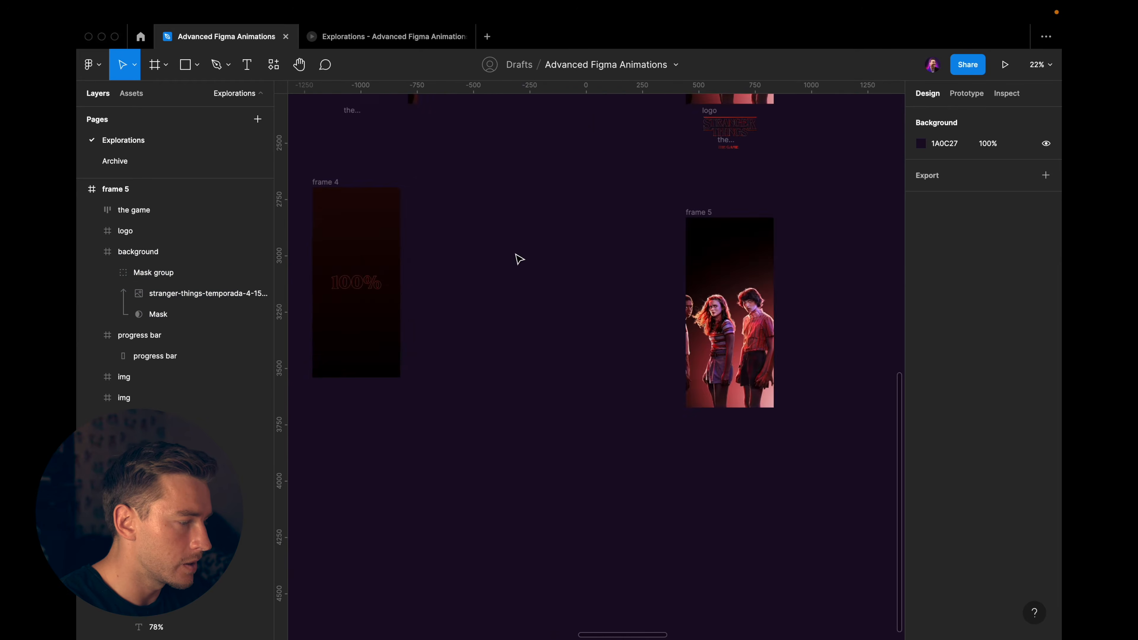
Make the logo layer of frame 5 visible by setting its opacity to 100%
scroll(519, 259, "up", 10)
scroll(519, 259, "right", 4)
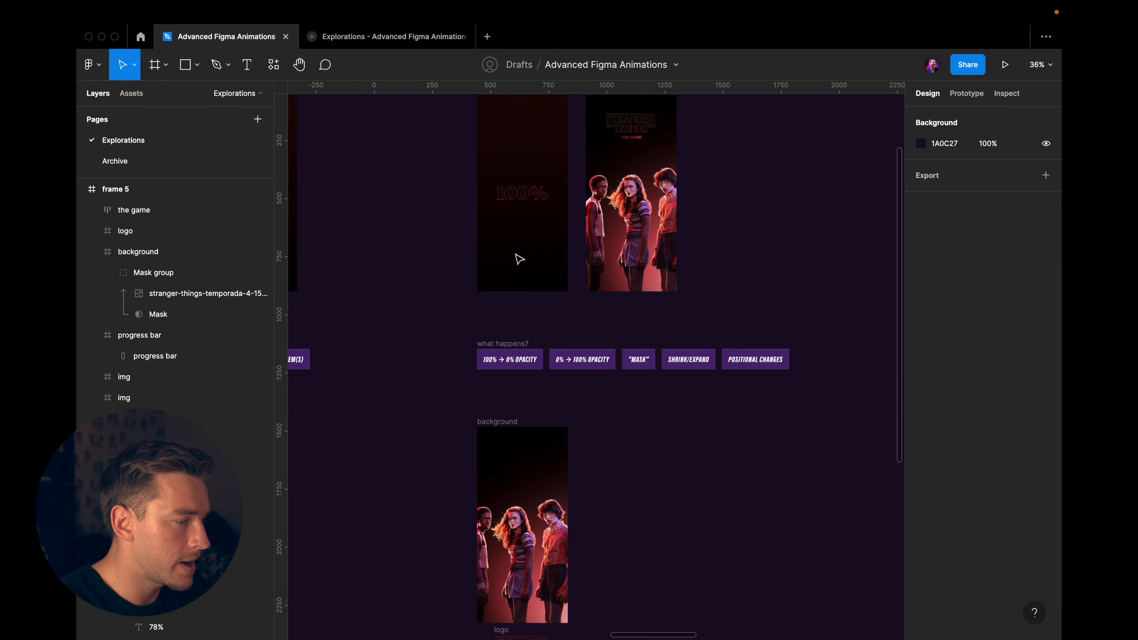
scroll(574, 310, "down", 5)
left_click(574, 311)
scroll(550, 279, "up", 5)
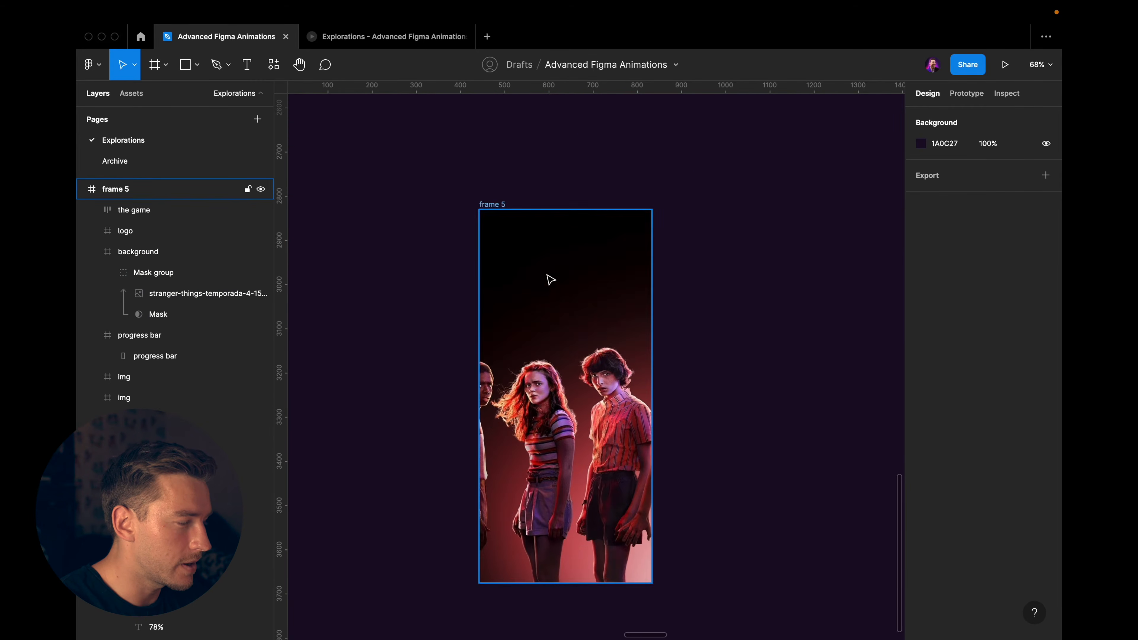
double_click(564, 237)
left_click(153, 211)
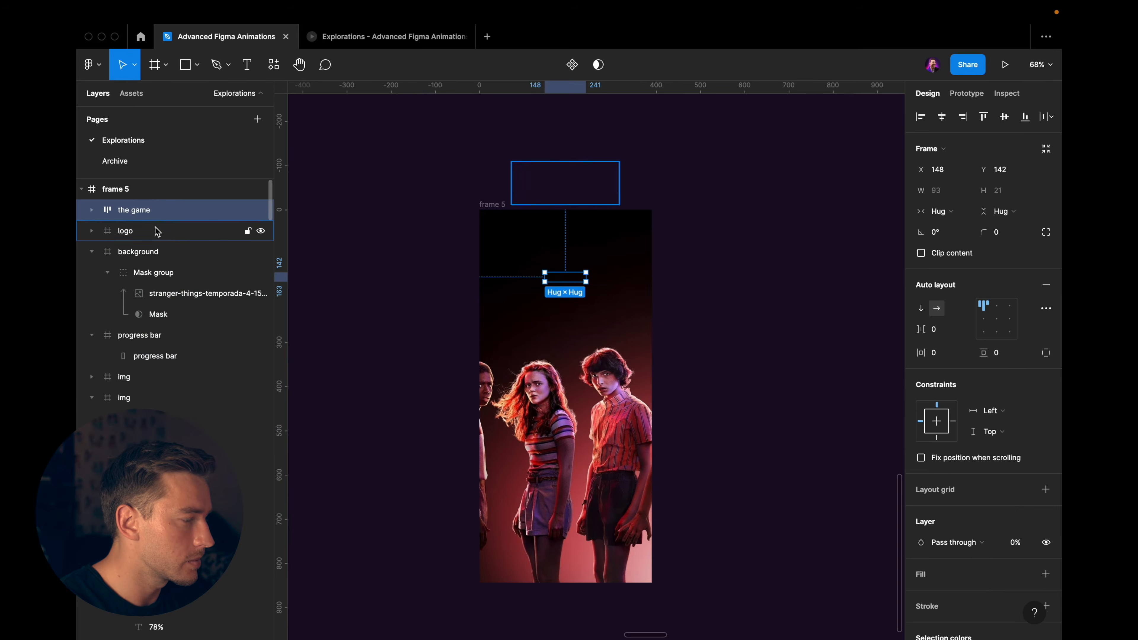
left_click(156, 231)
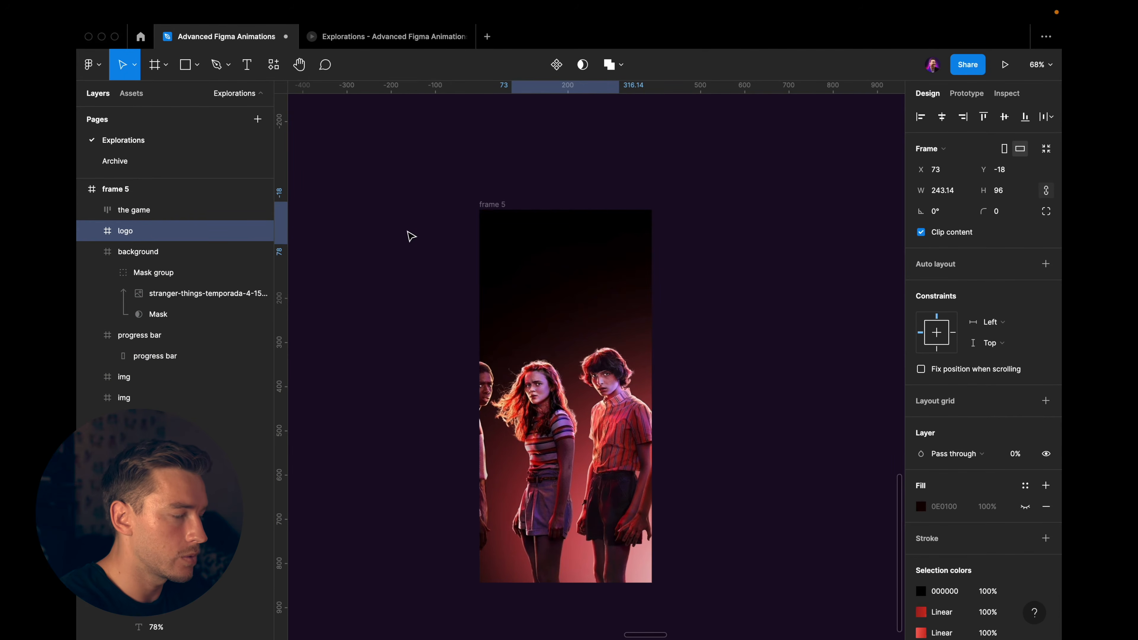
key("0")
Move the logo straight down inside frame 5 to Y 42, above the characters
scroll(613, 219, "up", 3)
key("shift+Down")
key("shift+Down")
key("shift+Down")
key("shift+Down")
key("shift+Down")
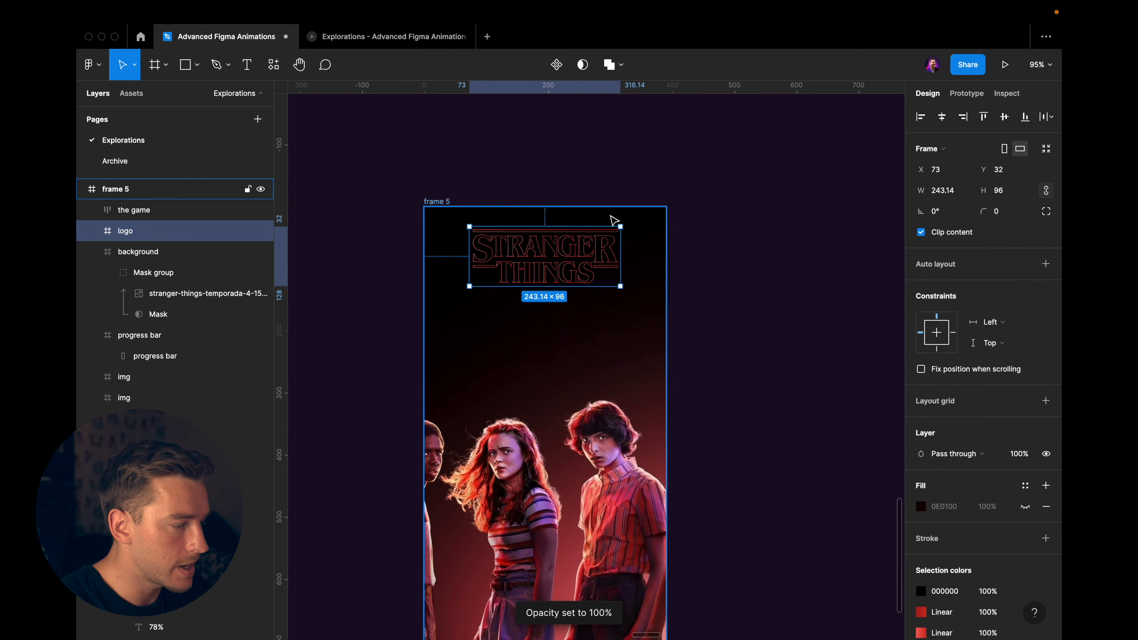
key("shift+Down")
scroll(609, 220, "down", 2)
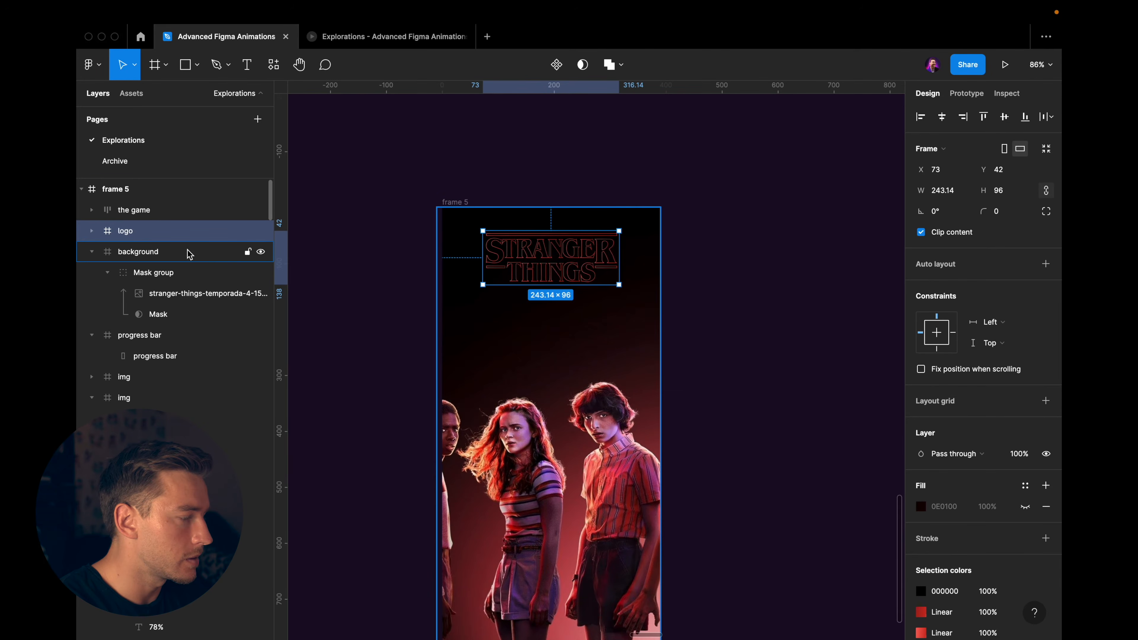
Set the "the game" layer of frame 5 to 100% opacity and position it beneath the logo at Y 147
left_click(135, 210)
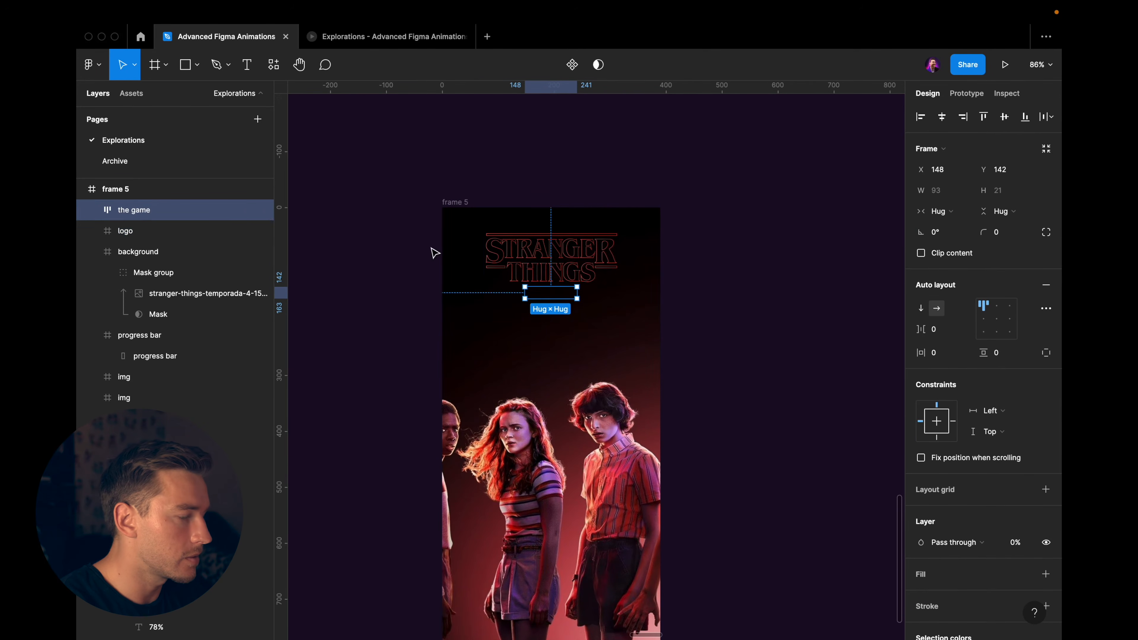
key("0")
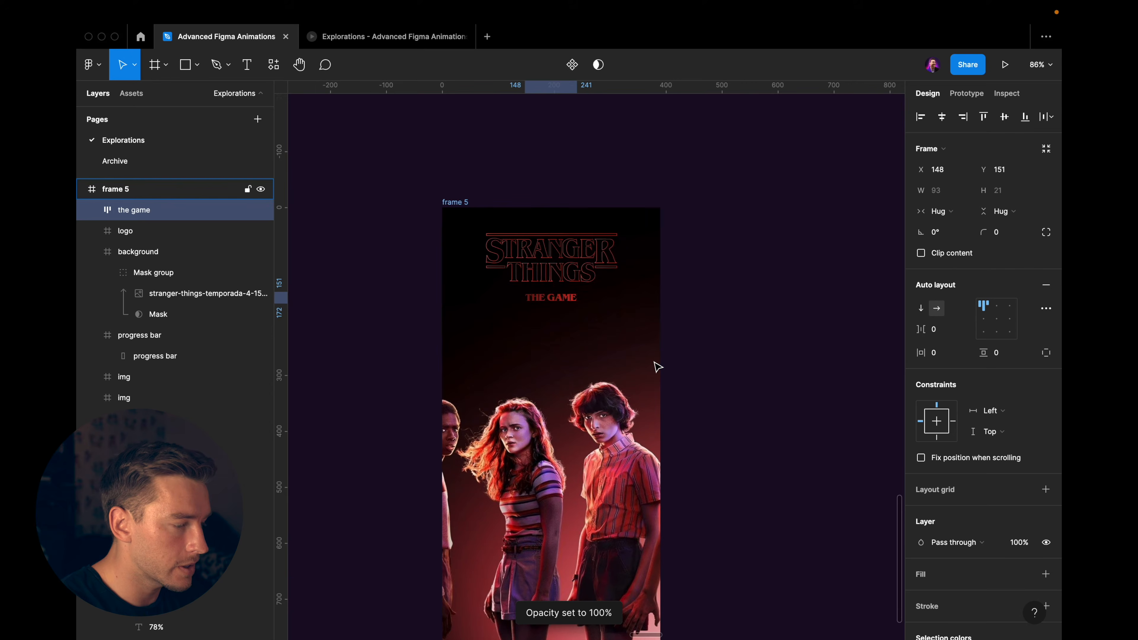
Compare frame 4 with frame 5 and examine the placement of the logo and game title
scroll(656, 367, "left", 5)
scroll(655, 363, "down", 3)
left_click(584, 280)
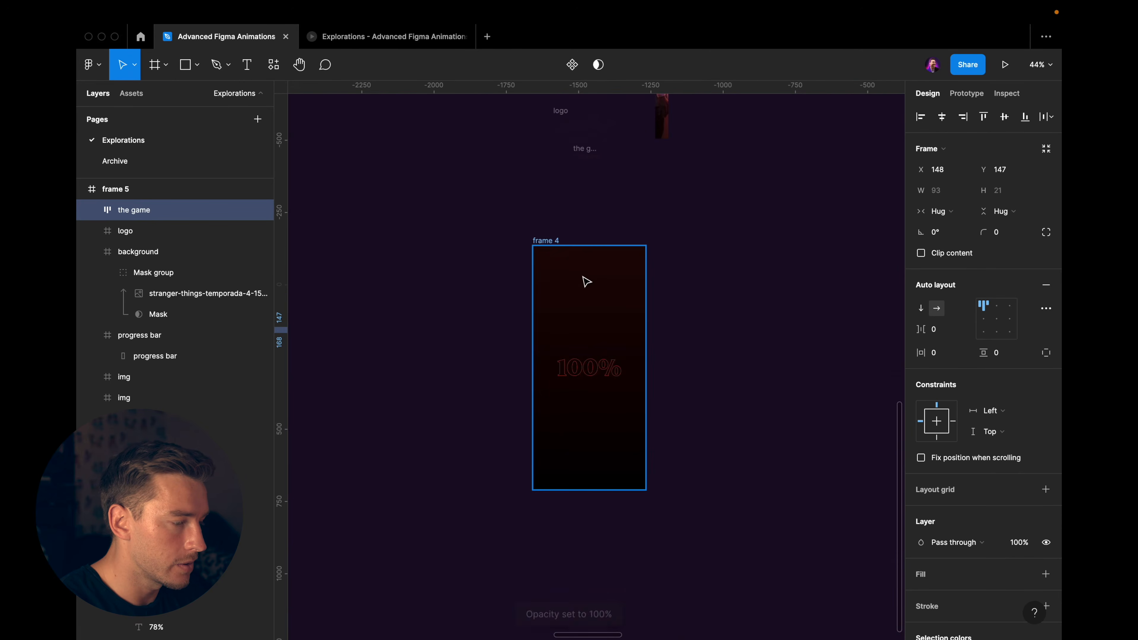
scroll(595, 287, "right", 5)
scroll(594, 287, "down", 2)
left_click(734, 262)
left_click(853, 244)
scroll(853, 244, "right", 3)
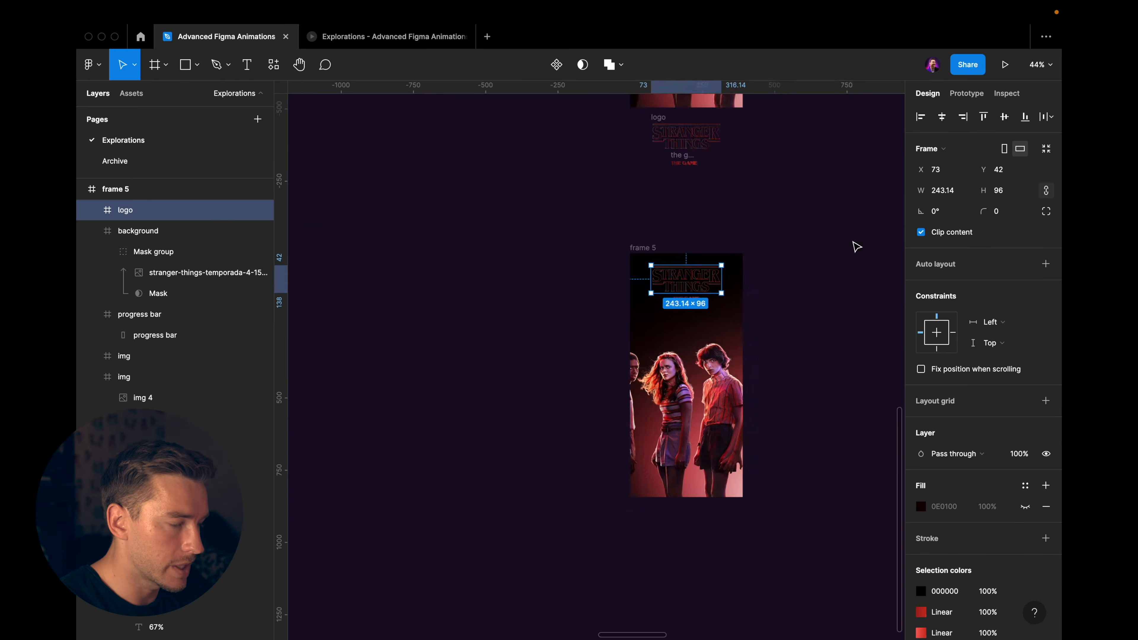
Place the "the game" title in frame 5 beneath the Stranger Things logo, at X 149, Y 147
scroll(854, 243, "up", 5)
scroll(853, 244, "left", 1)
scroll(595, 361, "left", 1)
key("alt")
left_click(524, 366)
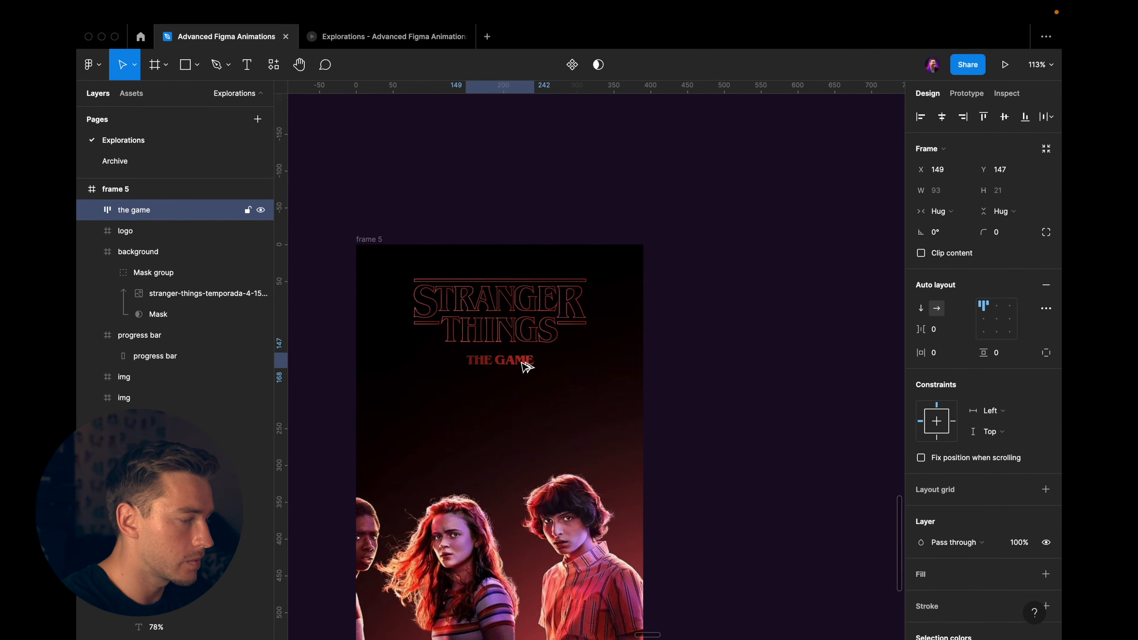
scroll(608, 403, "down", 3)
key("Escape")
Inspect the hidden logo and "the game" layers in the lower frame 4, checking their position and opacity
scroll(607, 403, "down", 4)
scroll(610, 404, "left", 5)
left_click(476, 339)
scroll(475, 339, "up", 4)
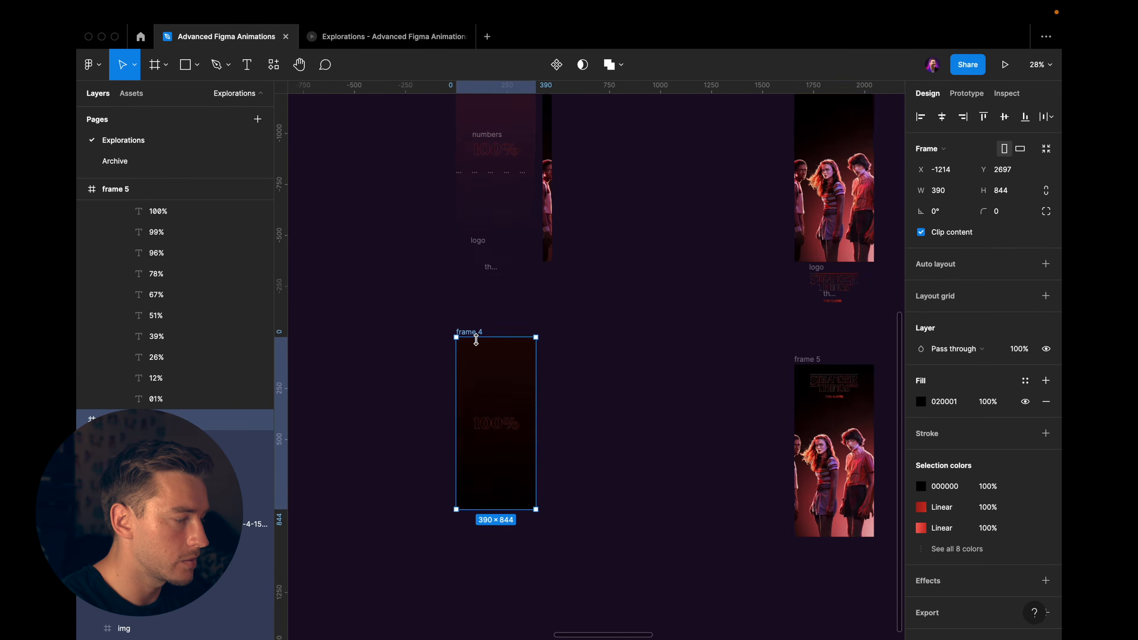
left_click(179, 440)
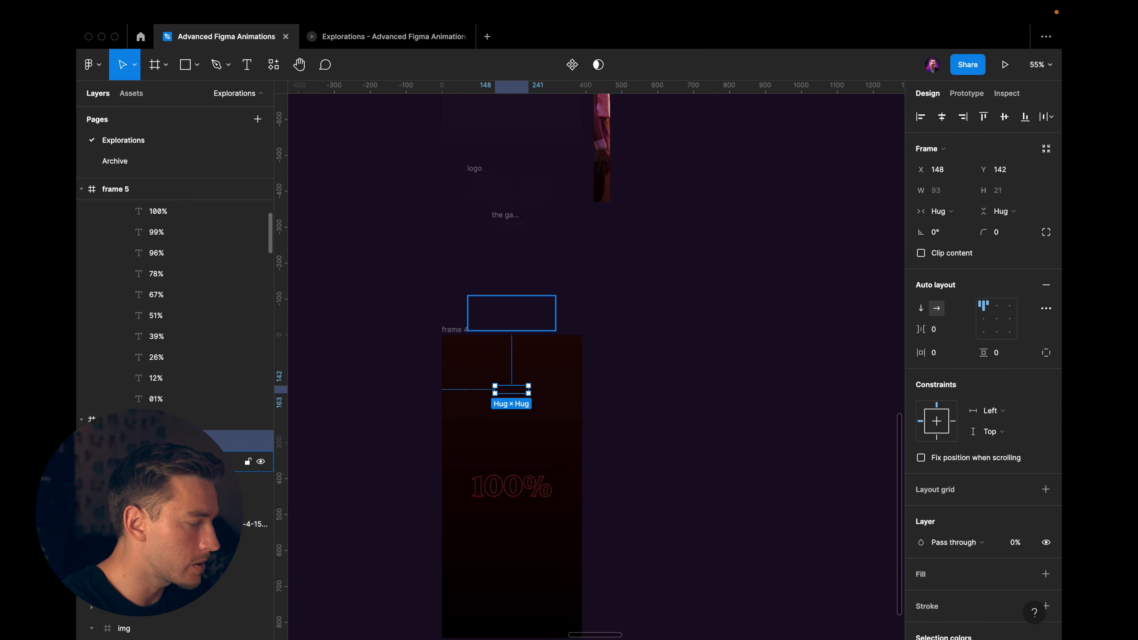
left_click(180, 461)
key("Escape")
scroll(495, 417, "down", 8)
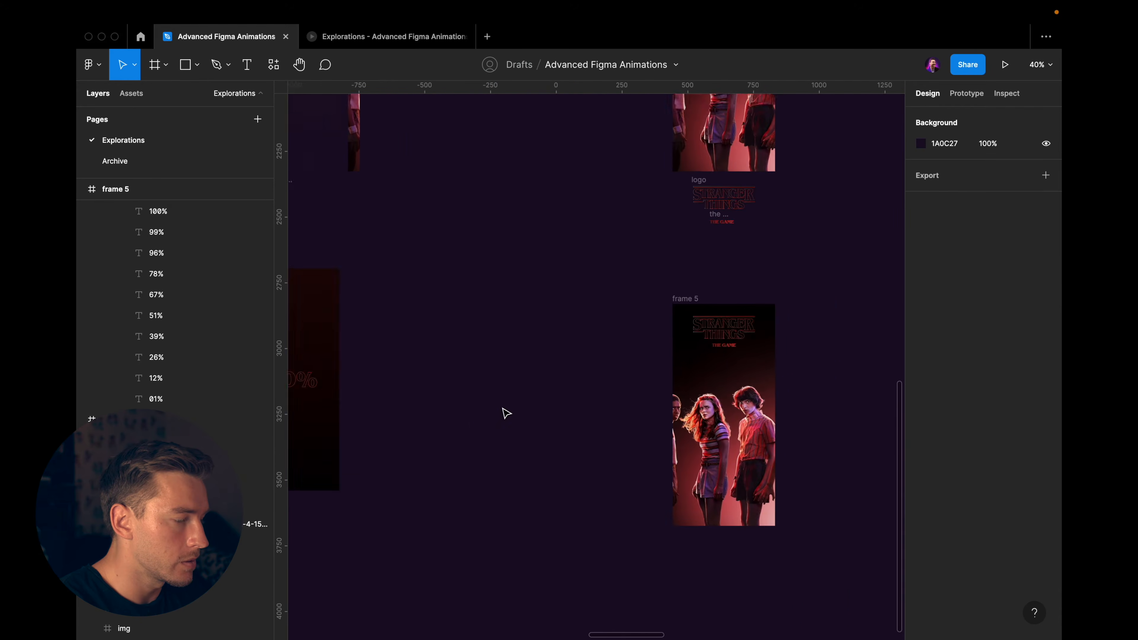
Connect the lower frame 4 to the lower frame 5 with a Smart animate interaction triggered after delay
left_click(498, 356)
scroll(519, 394, "up", 2)
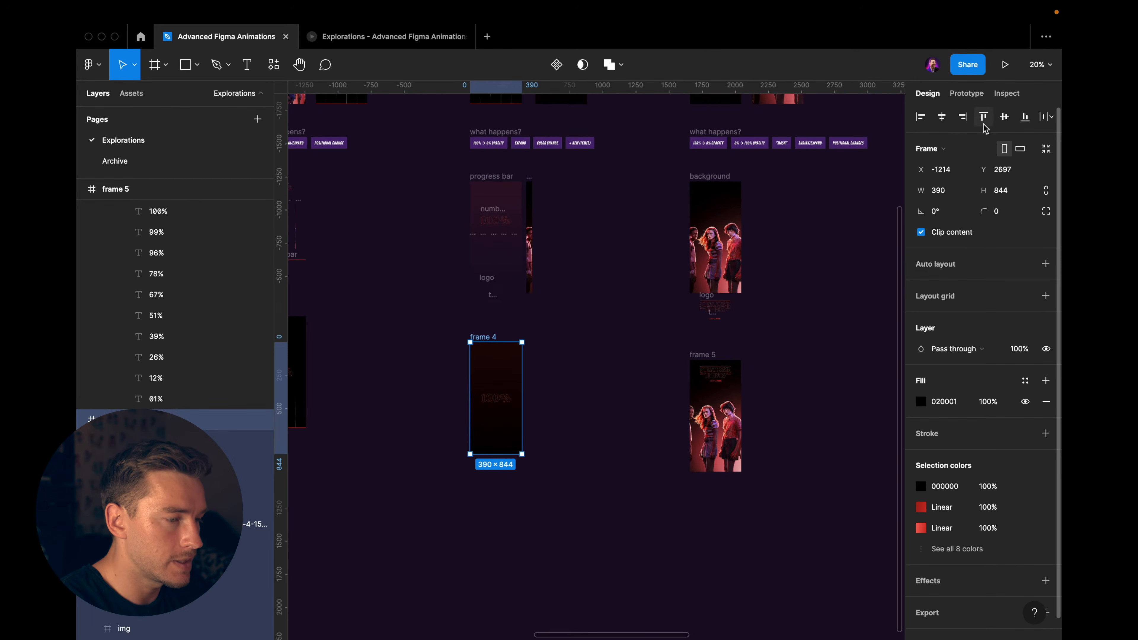
key("shift+e")
left_click_drag(519, 399, 712, 417)
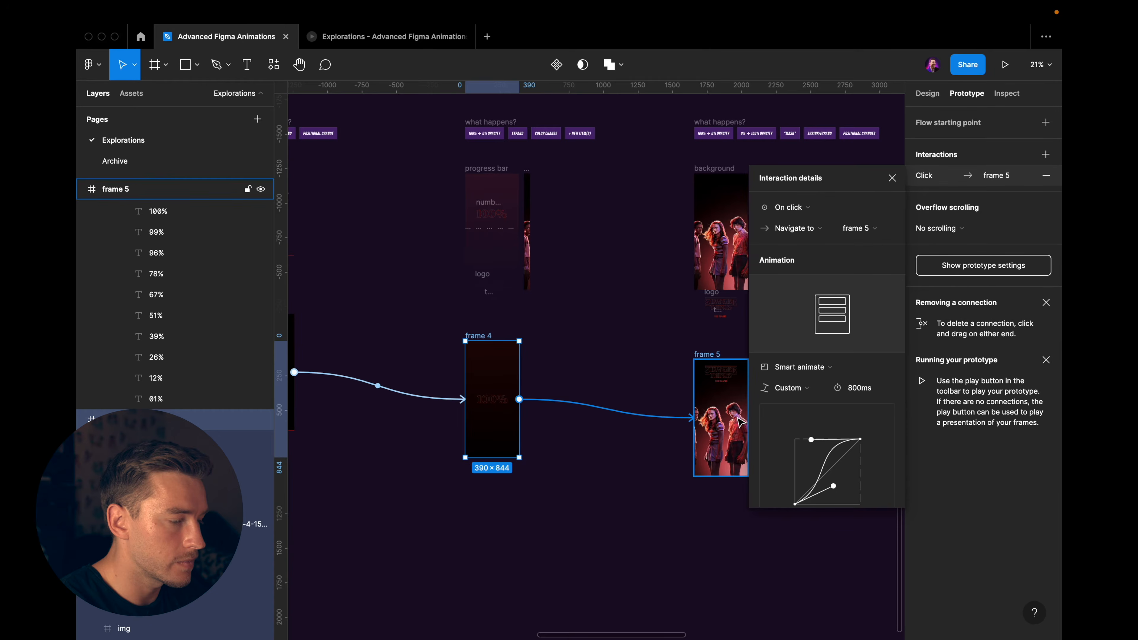
scroll(663, 413, "right", 5)
left_click(808, 207)
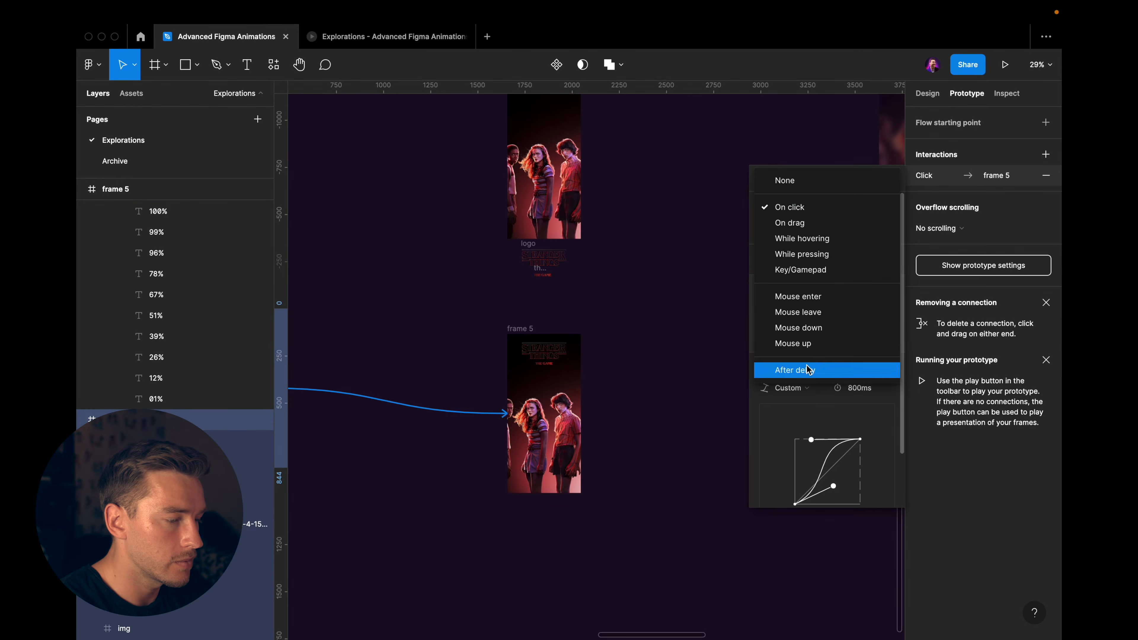
left_click(807, 372)
Match the connection to the reference 4 > 5 interaction: 200 ms delay, 800 ms duration and custom curve 0.59, 0.28, 0.25, 0.99
scroll(596, 405, "up", 10)
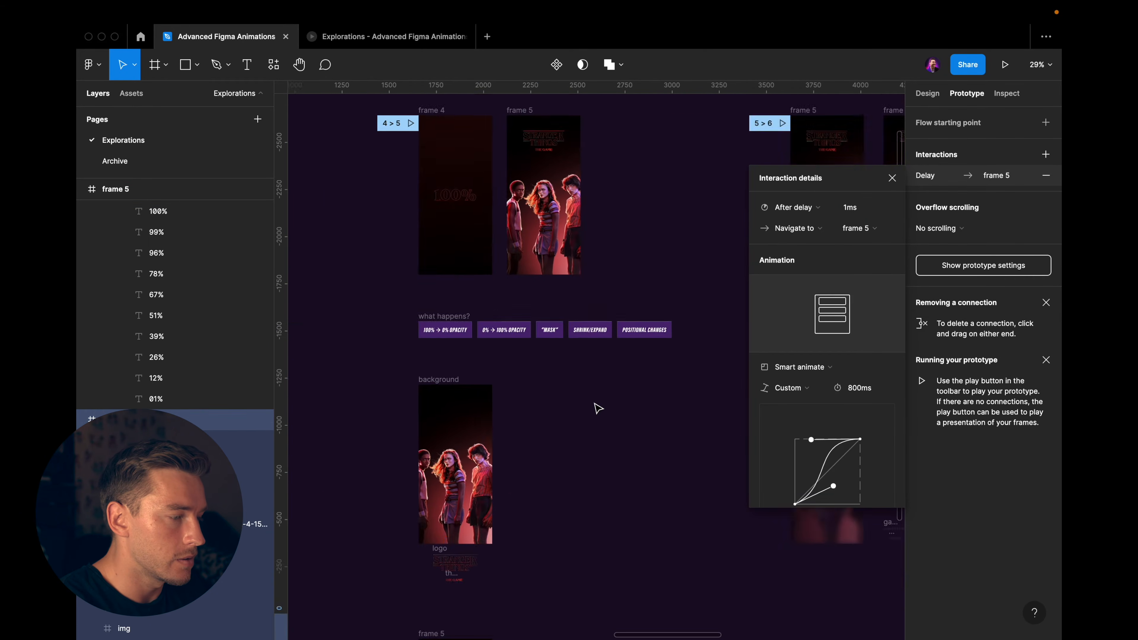
left_click(511, 238)
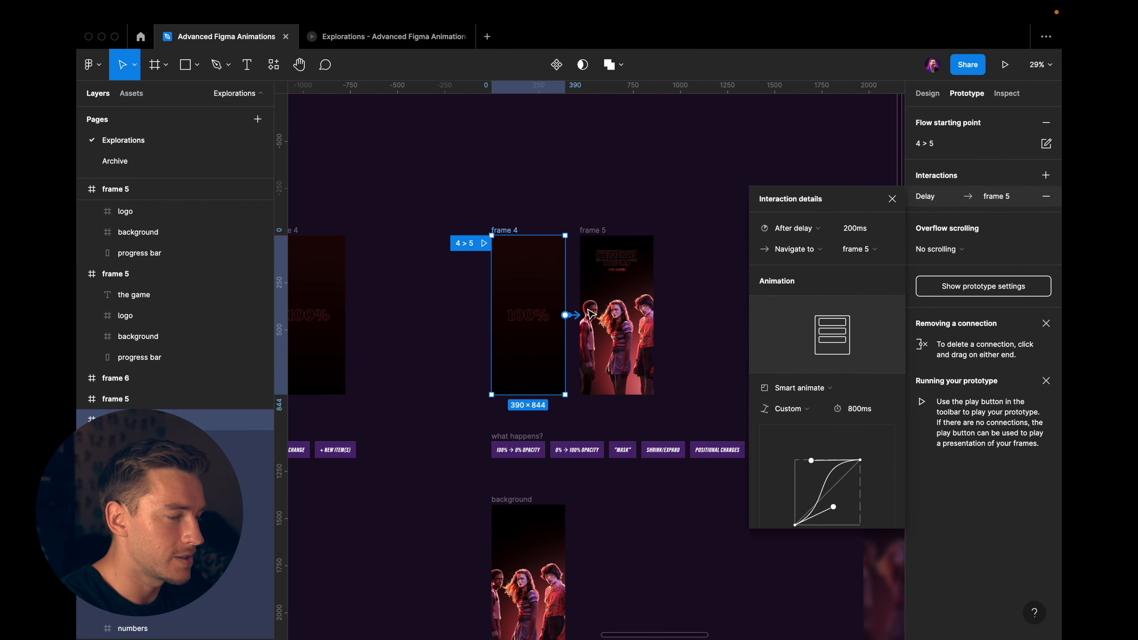
scroll(847, 356, "down", 2)
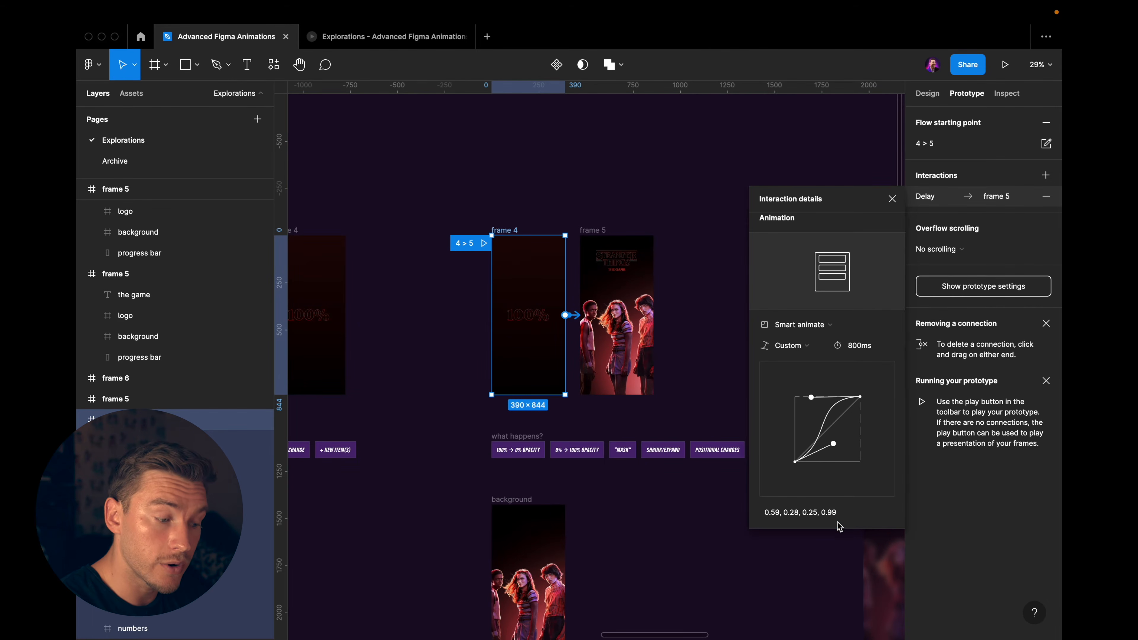
scroll(643, 459, "down", 5)
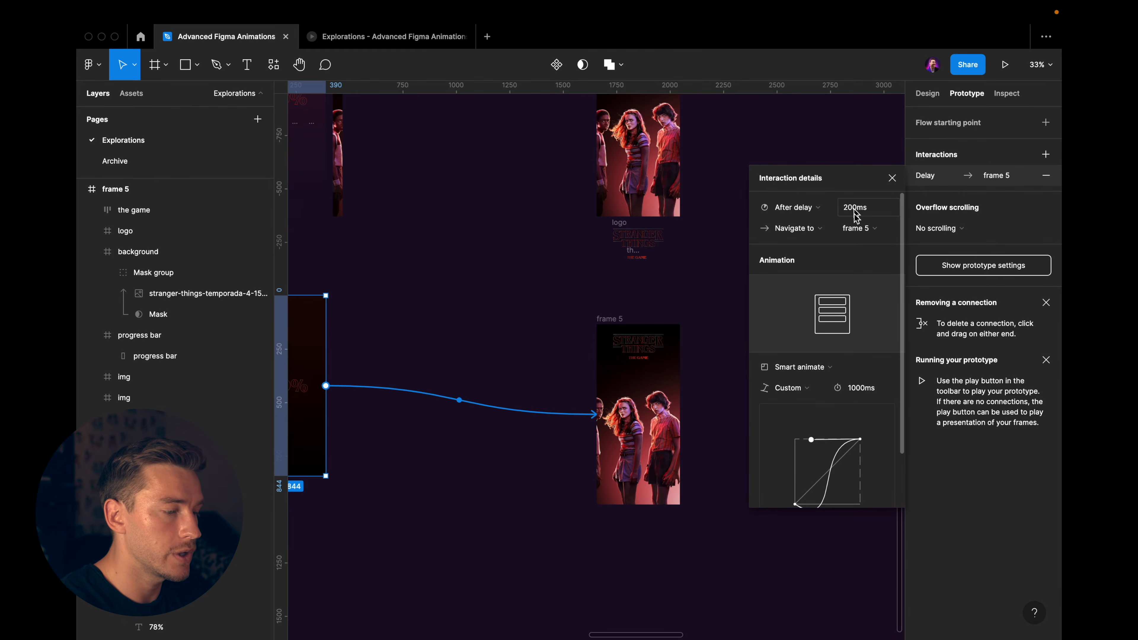
scroll(825, 449, "down", 2)
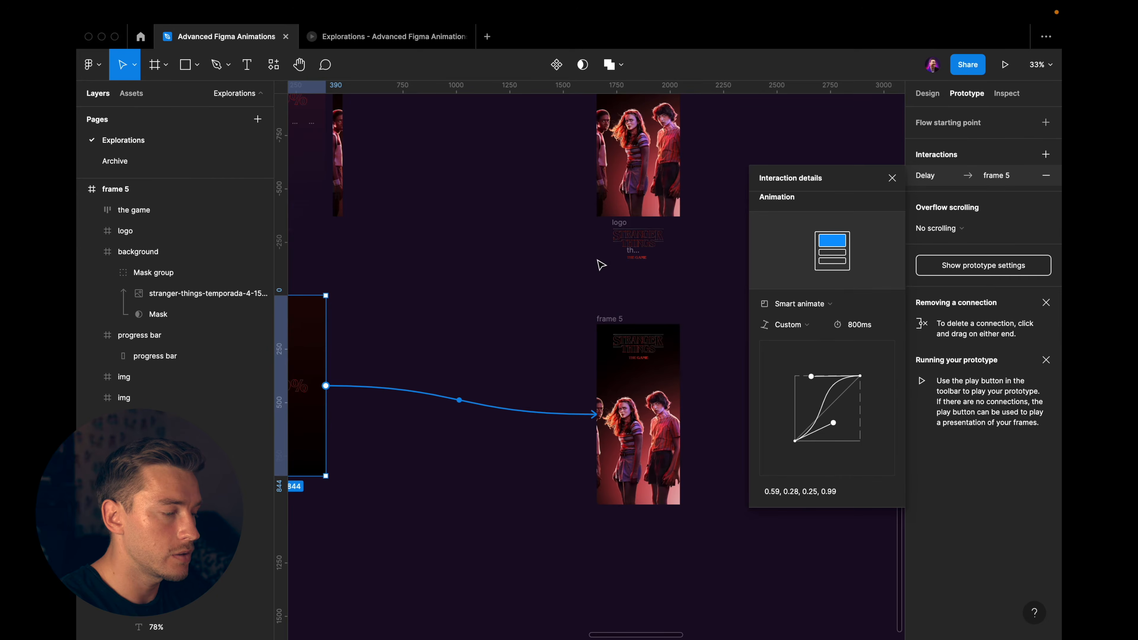
Play Flow 1 in the prototype preview to check the rebuilt animation
left_click(599, 307)
scroll(600, 297, "left", 3)
left_click(402, 43)
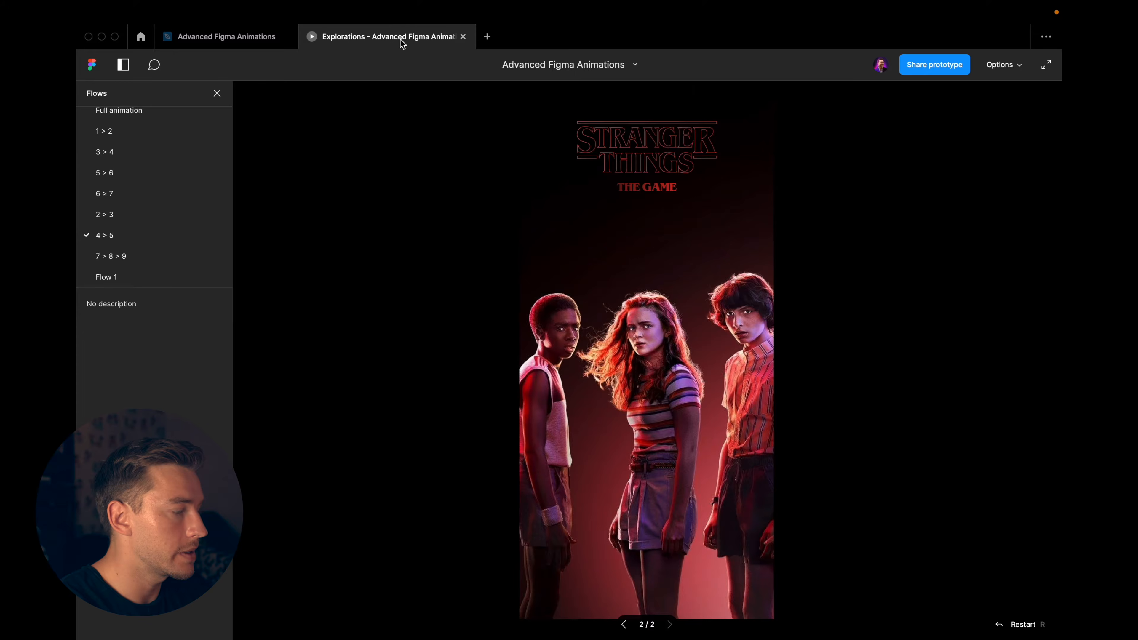
left_click(119, 278)
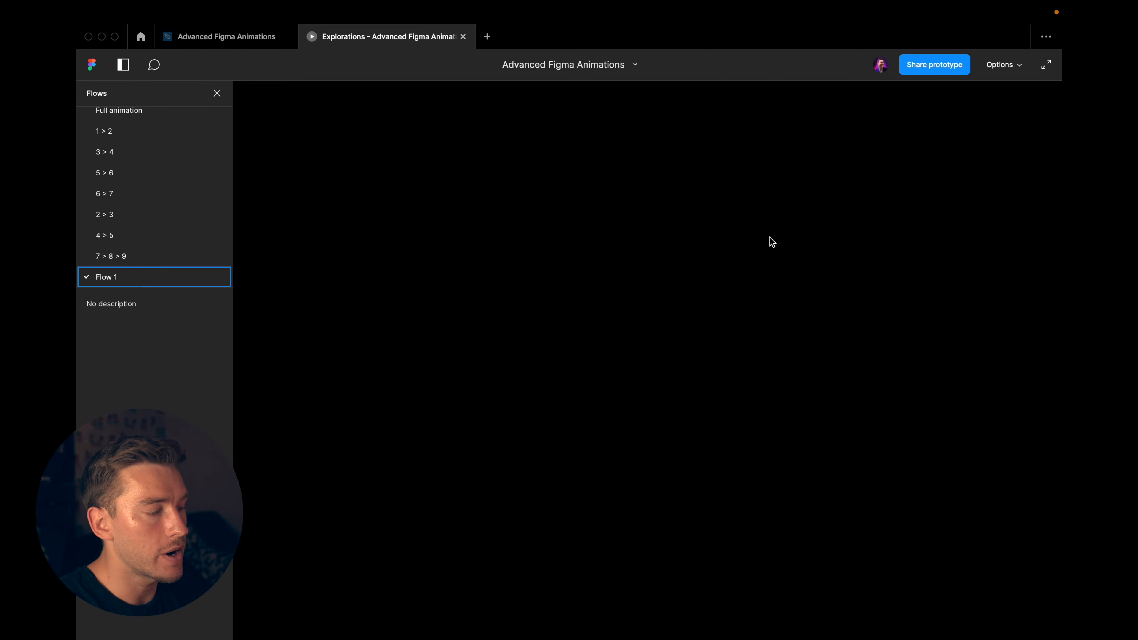
Play the reference 4 > 5 flow in the prototype preview for comparison, and return to the design file
left_click(206, 40)
scroll(616, 312, "up", 10)
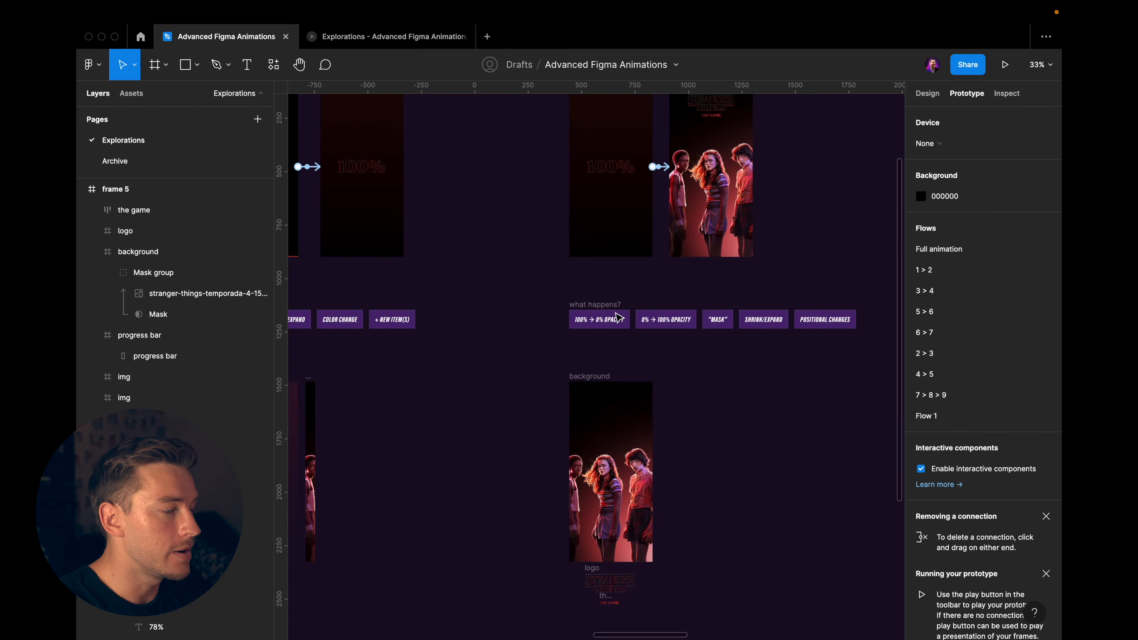
scroll(615, 313, "up", 3)
left_click(510, 314)
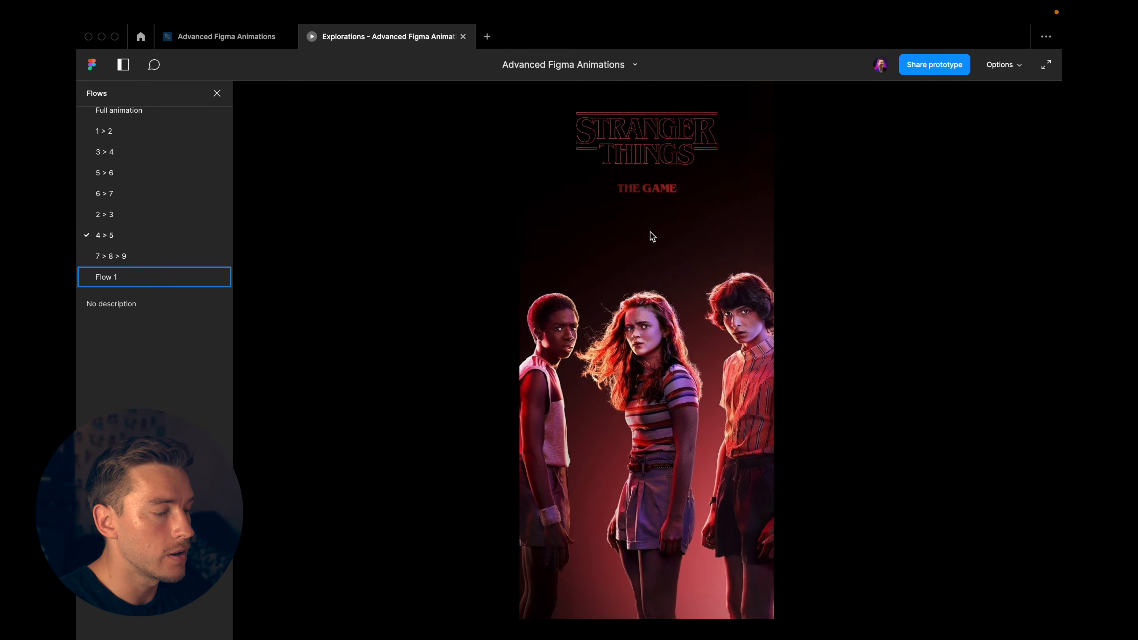
key("ctrl+Tab")
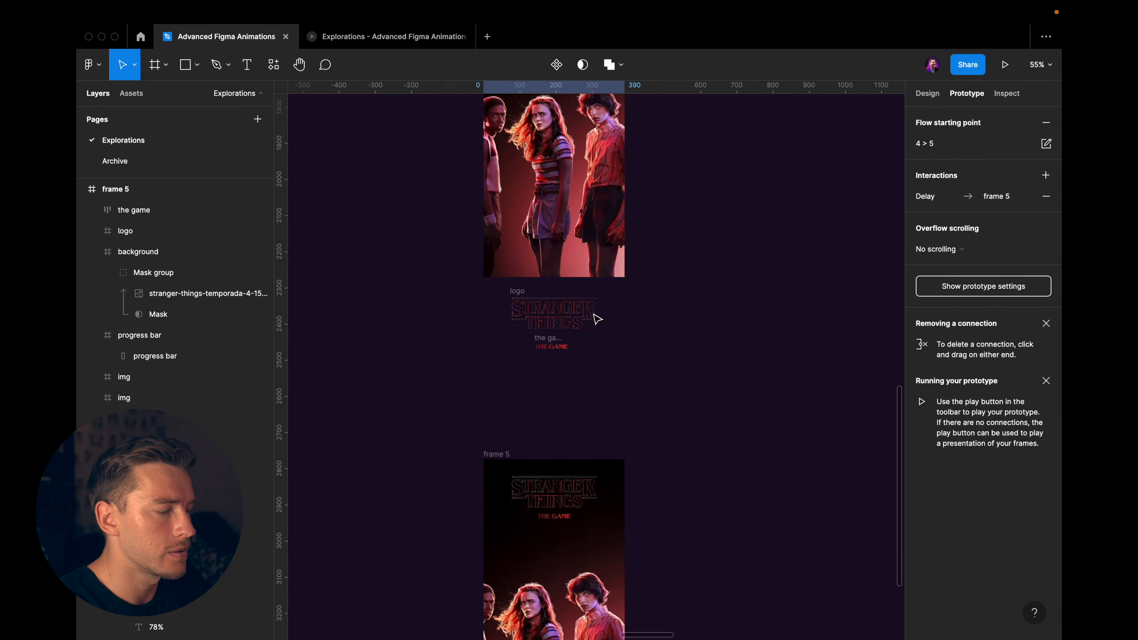
Inspect the After delay connection into the lower frame 5 and replay Flow 1 in the preview
scroll(594, 318, "down", 5)
left_click(538, 254)
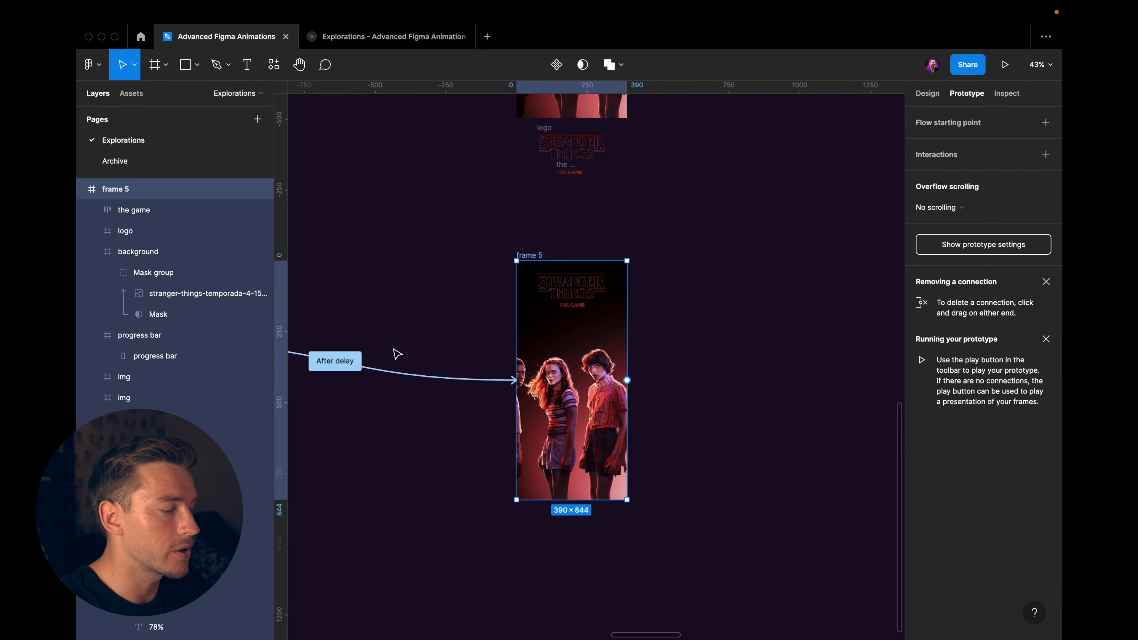
left_click(337, 362)
left_click(385, 40)
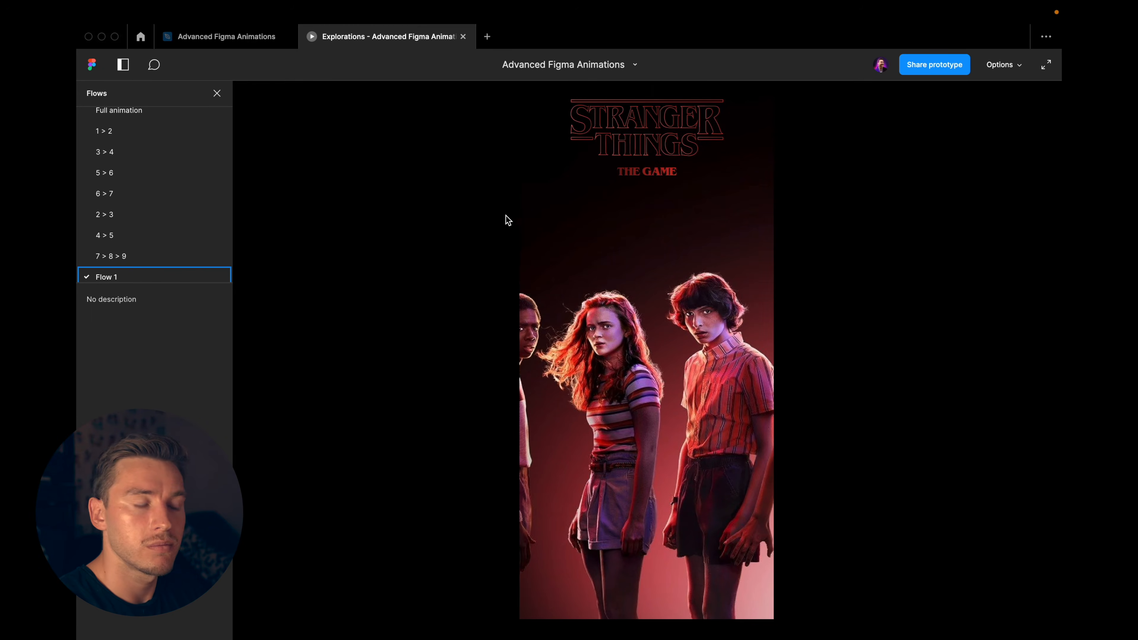
Move the background image inside the lower frame 5 horizontally to about X -37, framing all three characters, and preview the flow
left_click(233, 42)
left_click(658, 270)
left_click(569, 375, "super")
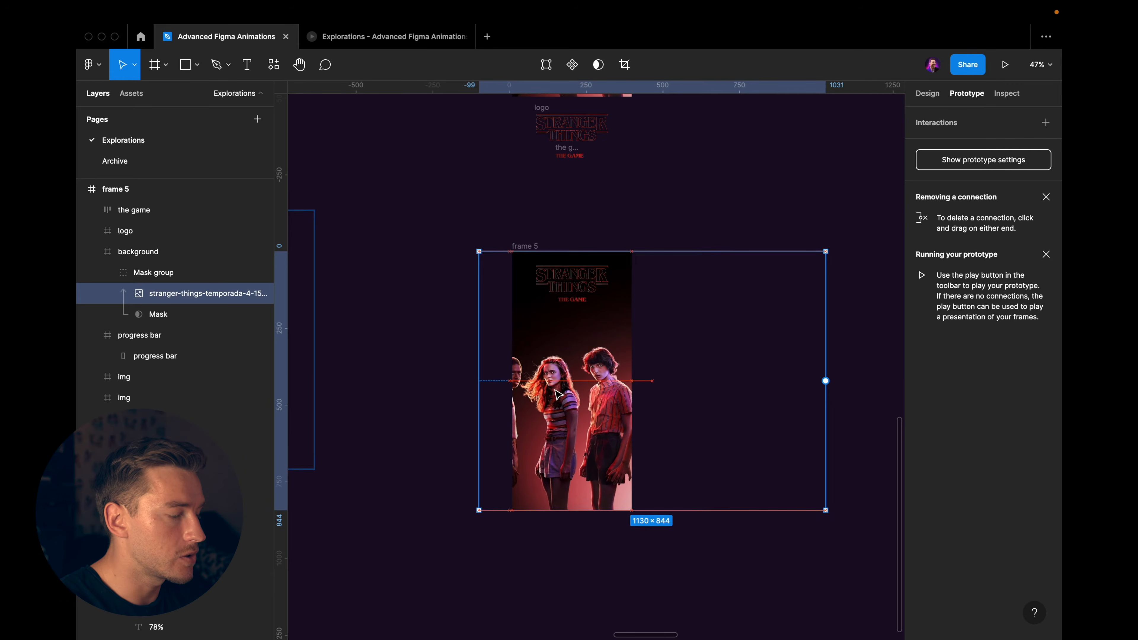
scroll(572, 379, "up", 2)
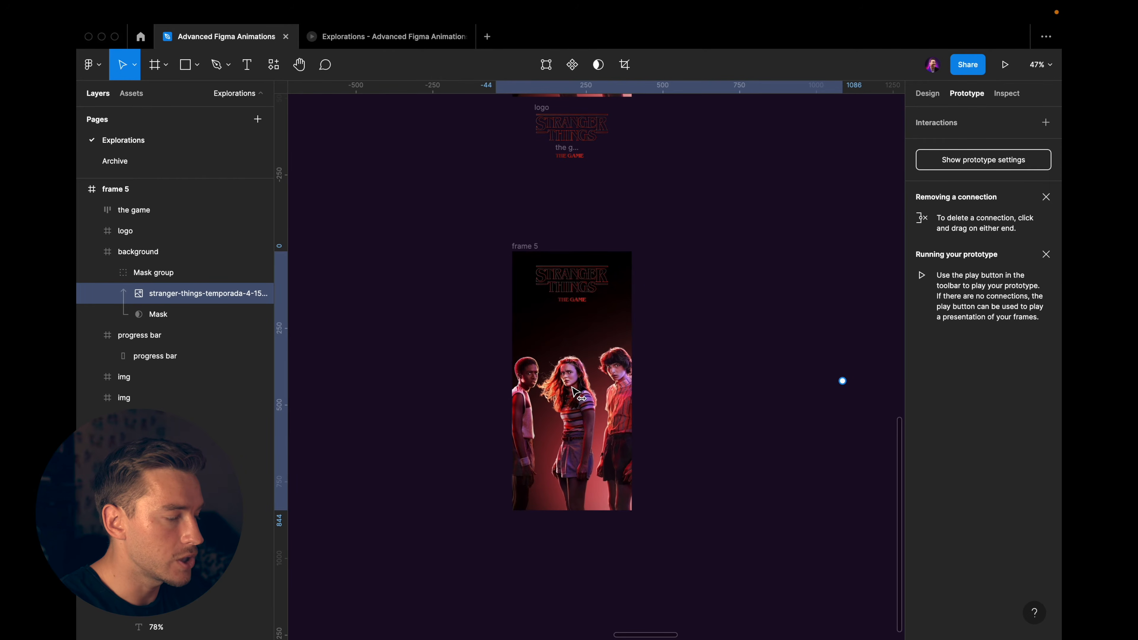
left_click_drag(574, 393, 574, 391)
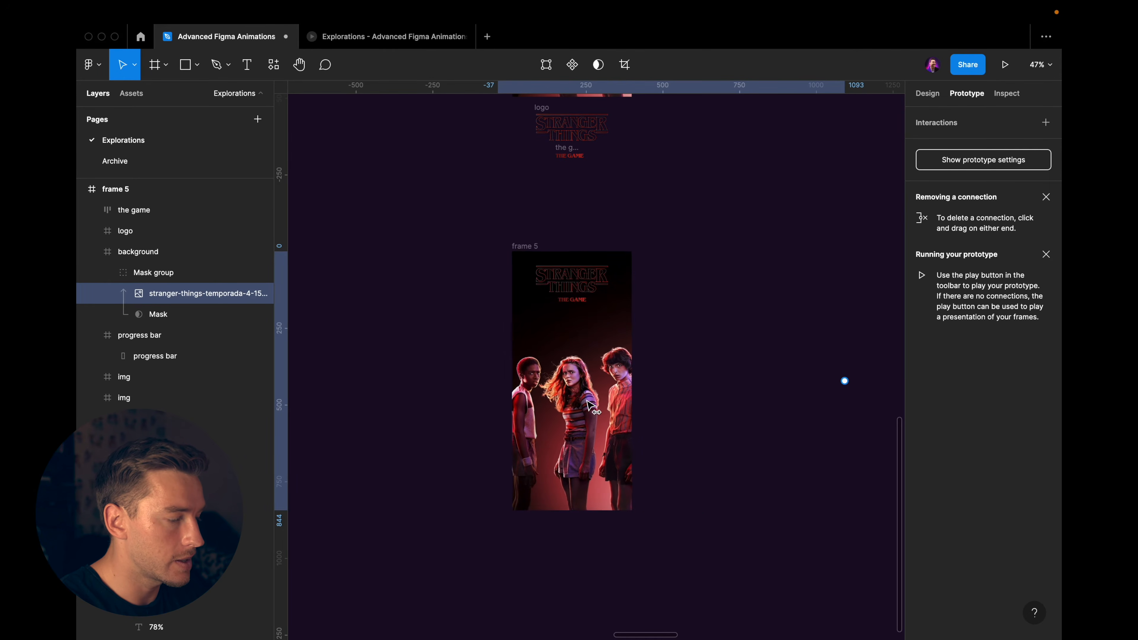
left_click(388, 44)
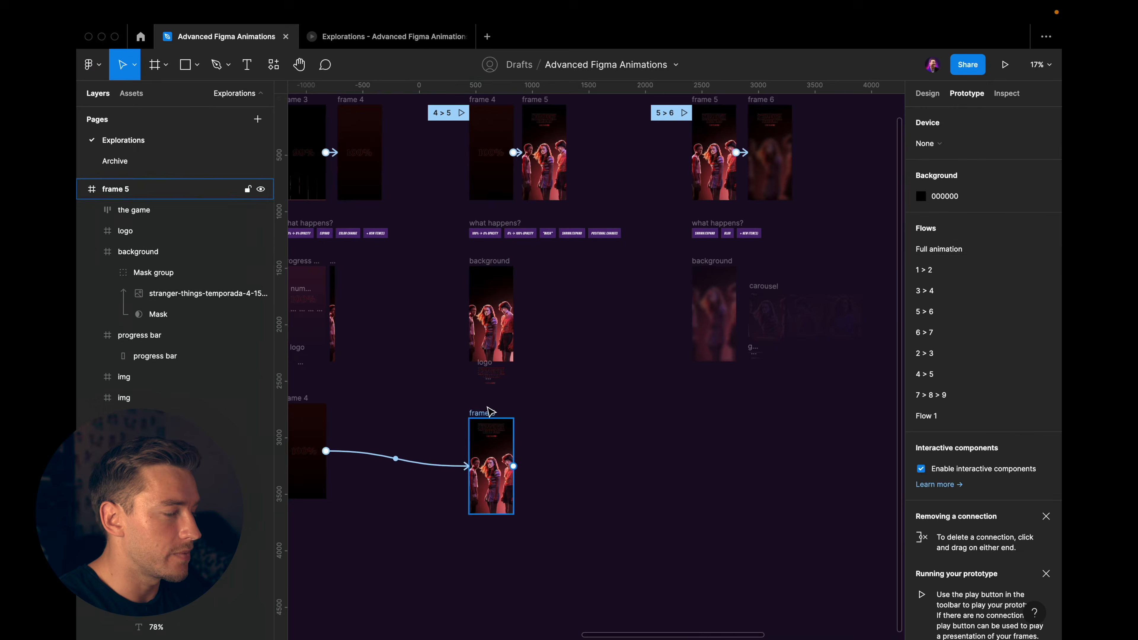
Duplicate the lower frame 5 into the column below the 5 > 6 example and rename the copy "frame 6"
left_click_drag(489, 407, 713, 406)
scroll(617, 445, "right", 4)
scroll(603, 448, "up", 3)
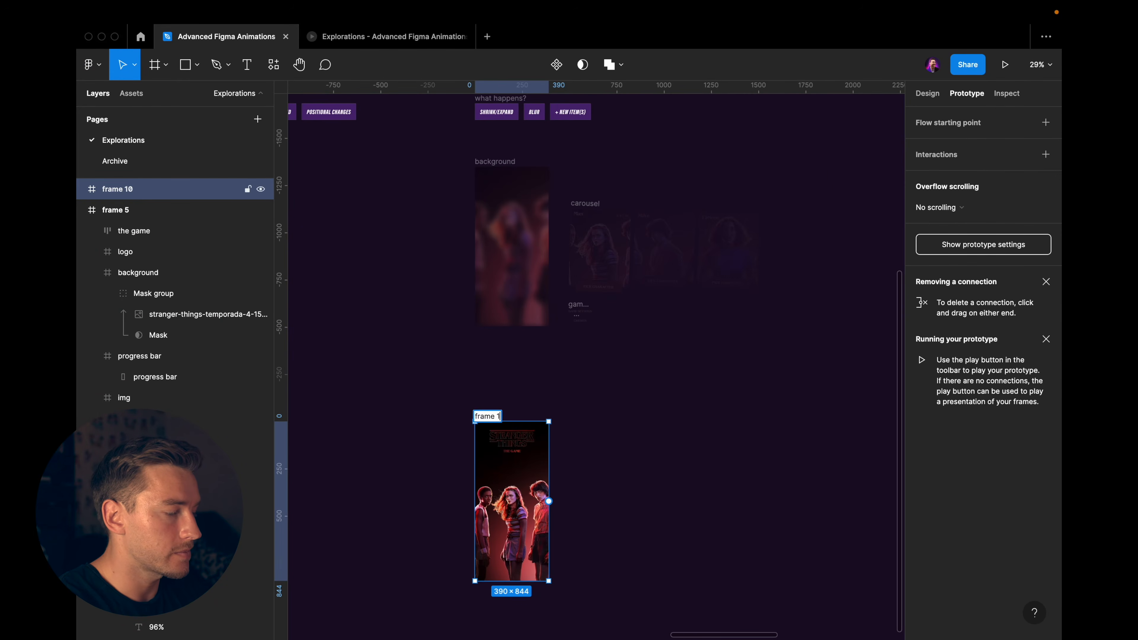
left_click(543, 416)
scroll(543, 417, "down", 2)
Play the reference 5 > 6 flow in the prototype preview and return to the design file
scroll(528, 239, "up", 5)
scroll(529, 238, "up", 6)
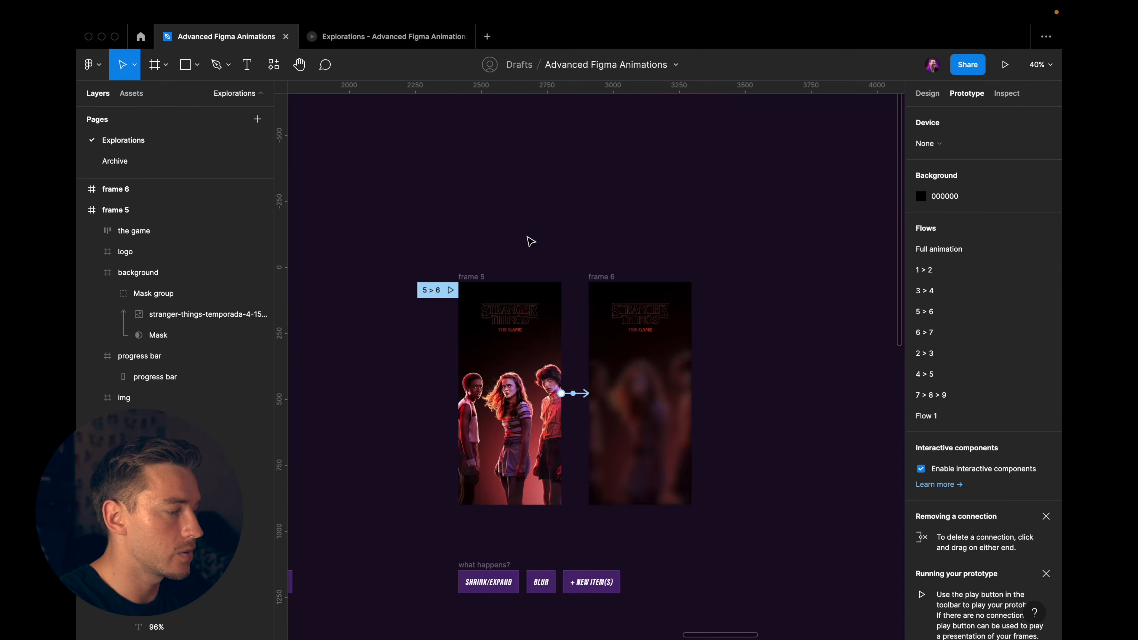
scroll(451, 295, "up", 4)
left_click(454, 270)
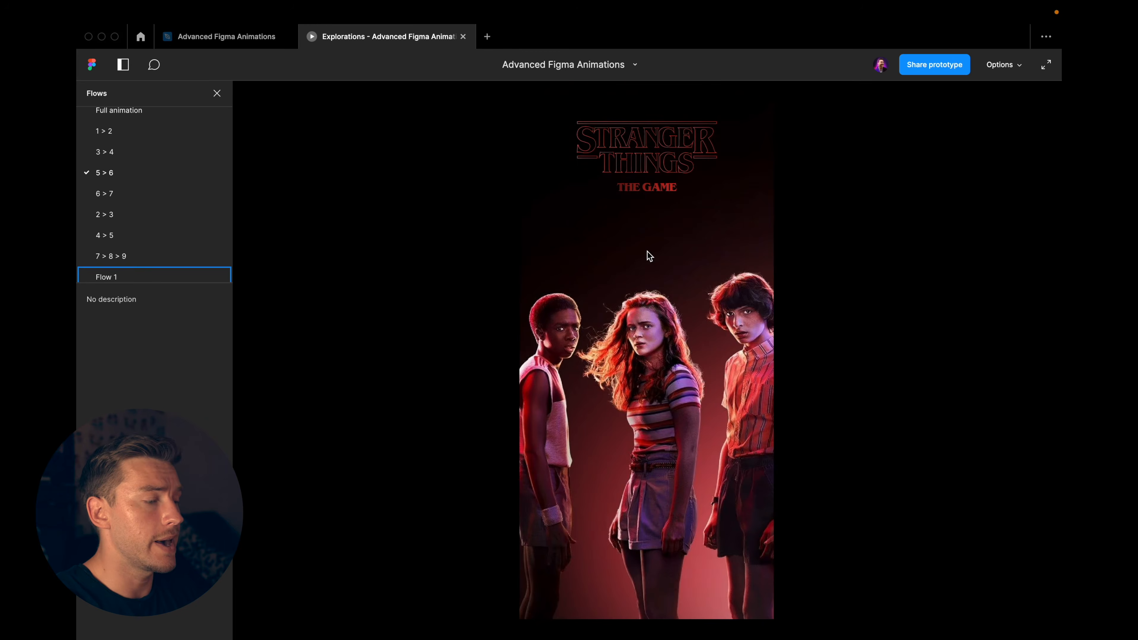
left_click(226, 36)
Examine the 5 > 6 change tags, the blurred background, and the carousel, game settings and credits items against the 6 > 7 example
scroll(513, 311, "down", 3)
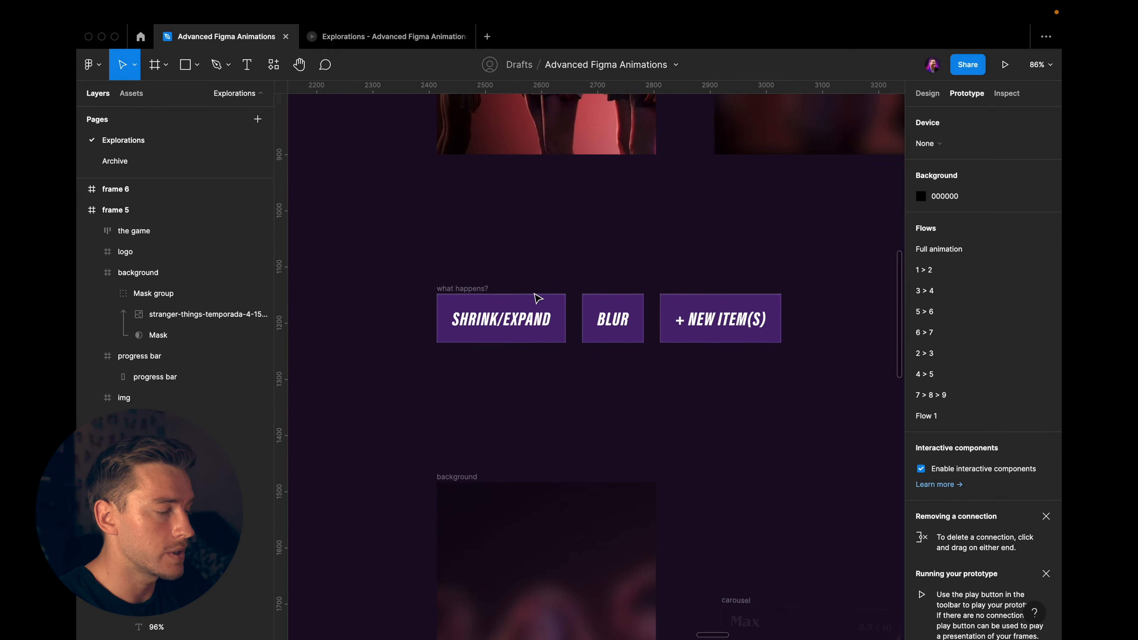
scroll(635, 312, "down", 15)
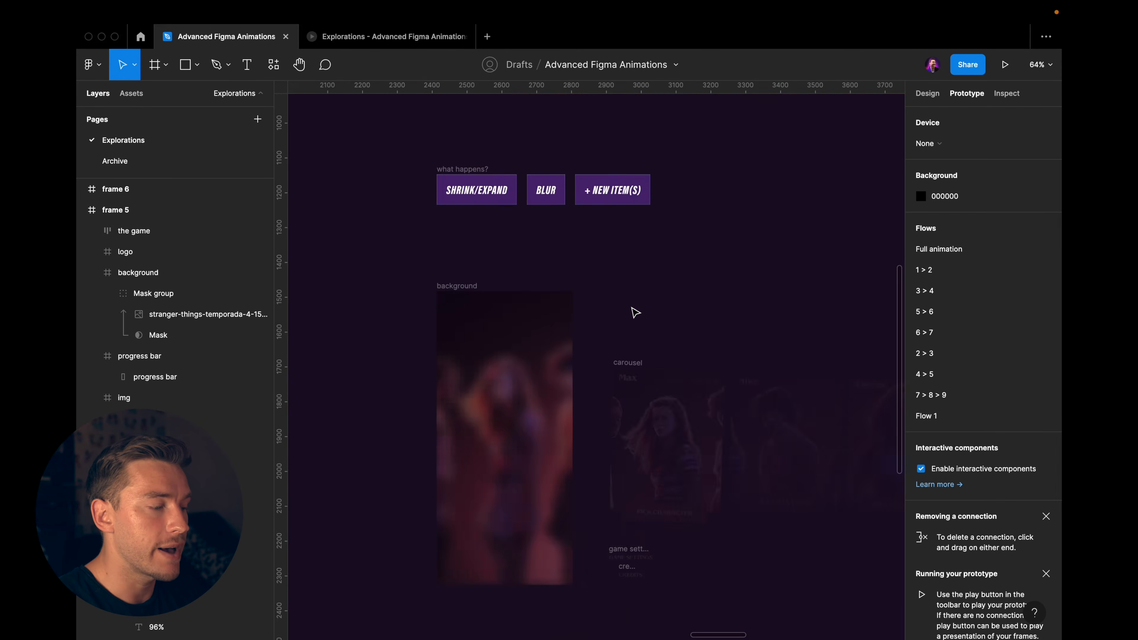
scroll(574, 190, "up", 2)
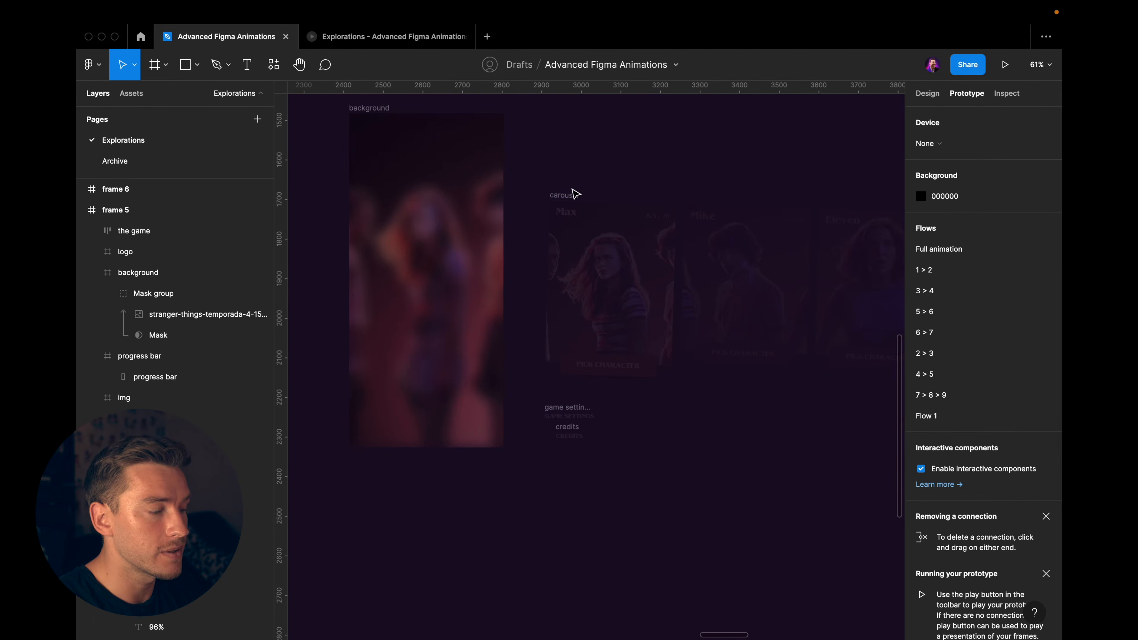
left_click(574, 191)
scroll(574, 195, "up", 1)
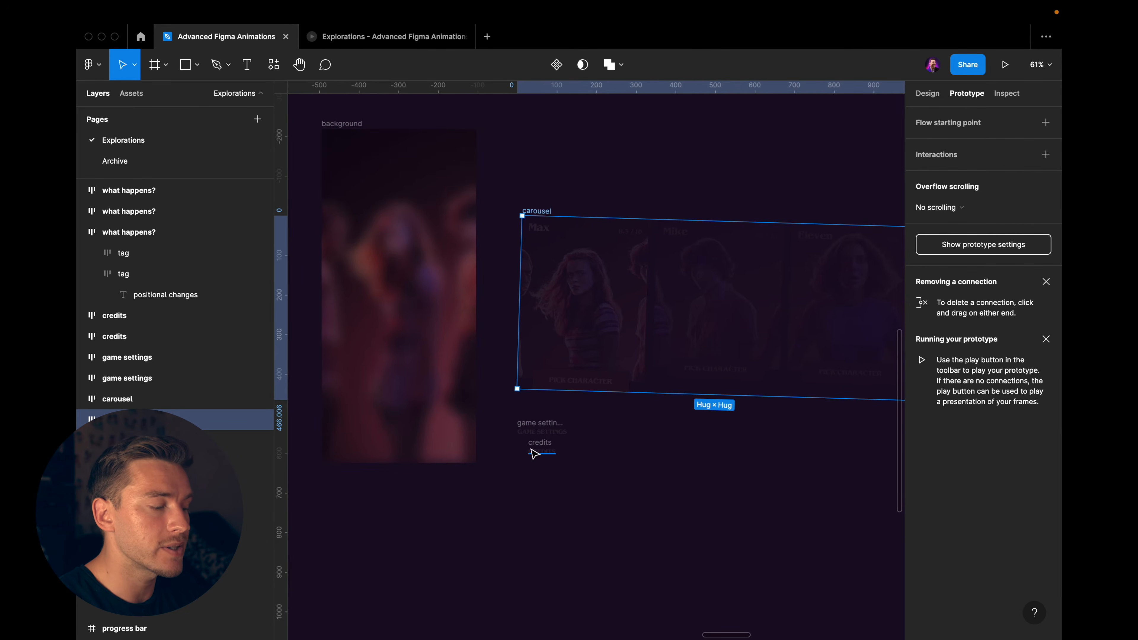
scroll(534, 454, "up", 3)
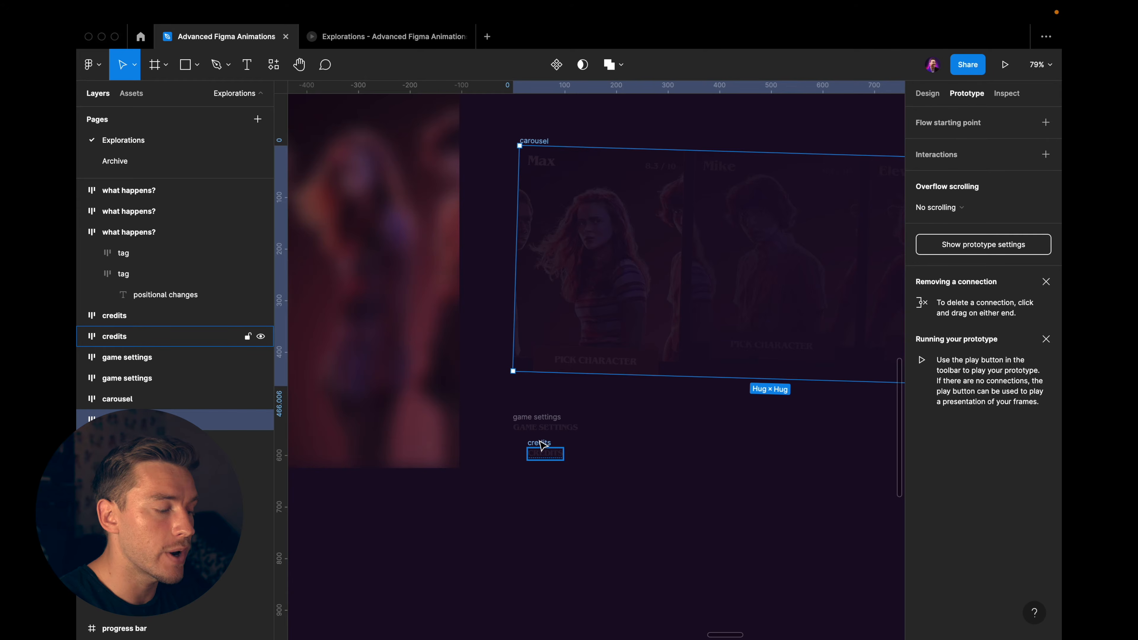
scroll(543, 444, "down", 10)
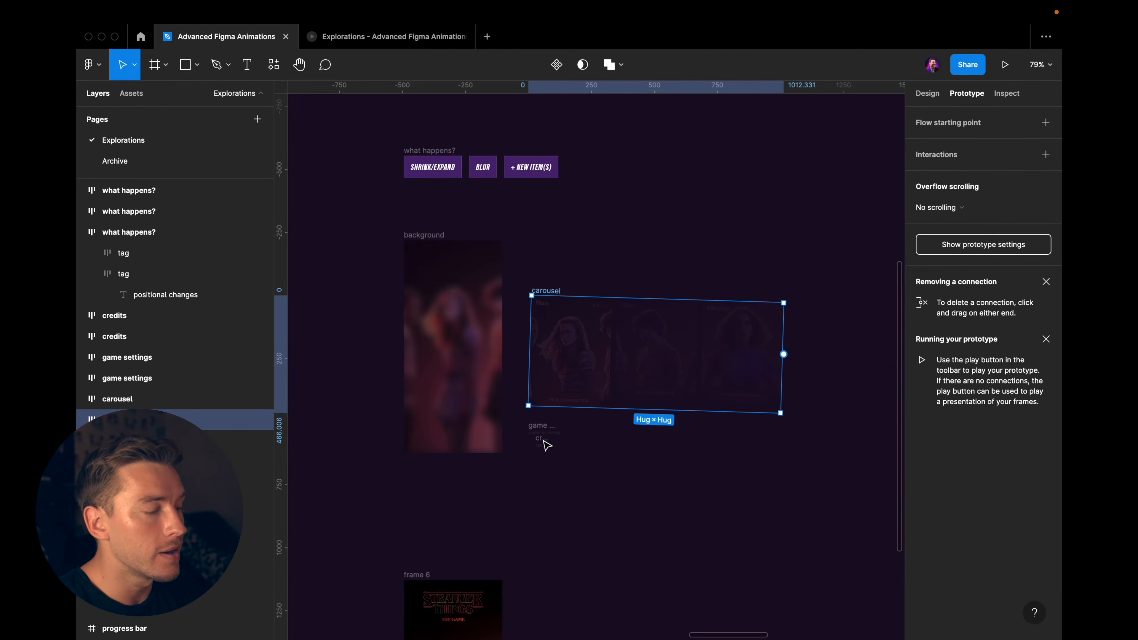
scroll(658, 344, "right", 5)
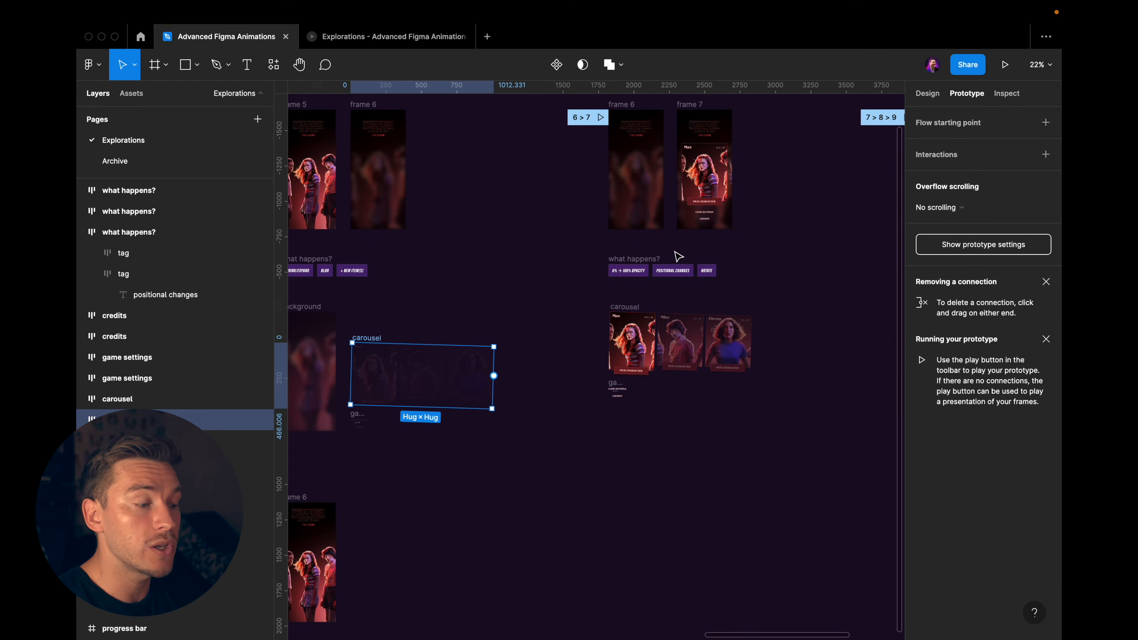
scroll(713, 193, "left", 5)
scroll(579, 399, "up", 5)
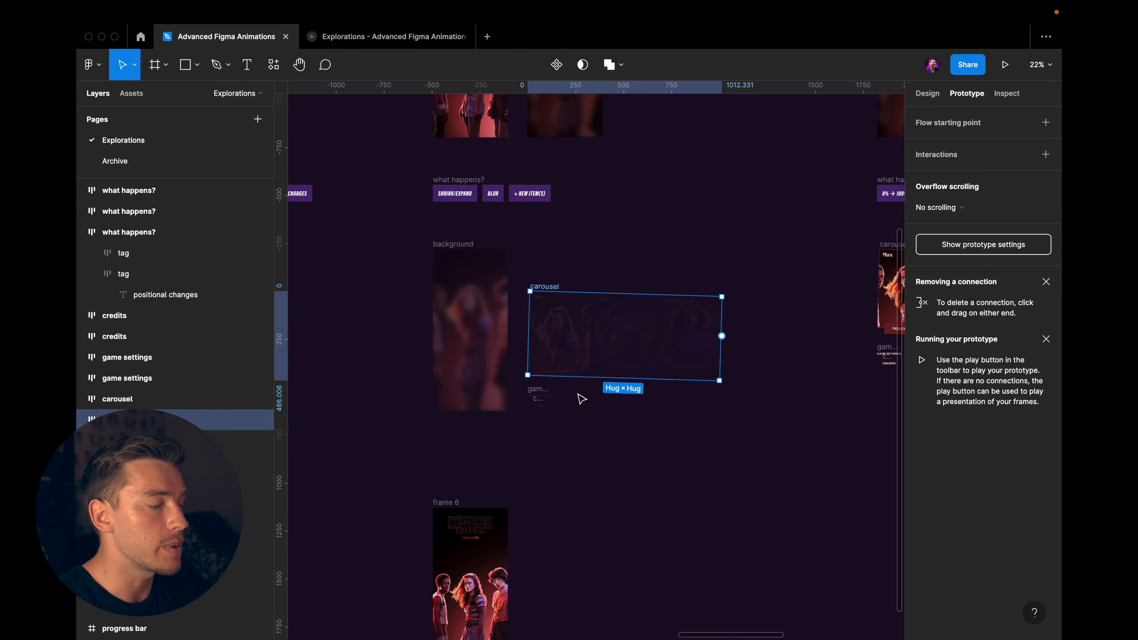
Copy the carousel, game settings and credits items from the 5 > 6 example and place the copies over the lower frame 6
scroll(579, 399, "left", 2)
scroll(579, 398, "down", 2)
left_click(794, 385)
left_click_drag(593, 171, 853, 409)
scroll(573, 370, "down", 5)
scroll(574, 370, "up", 3)
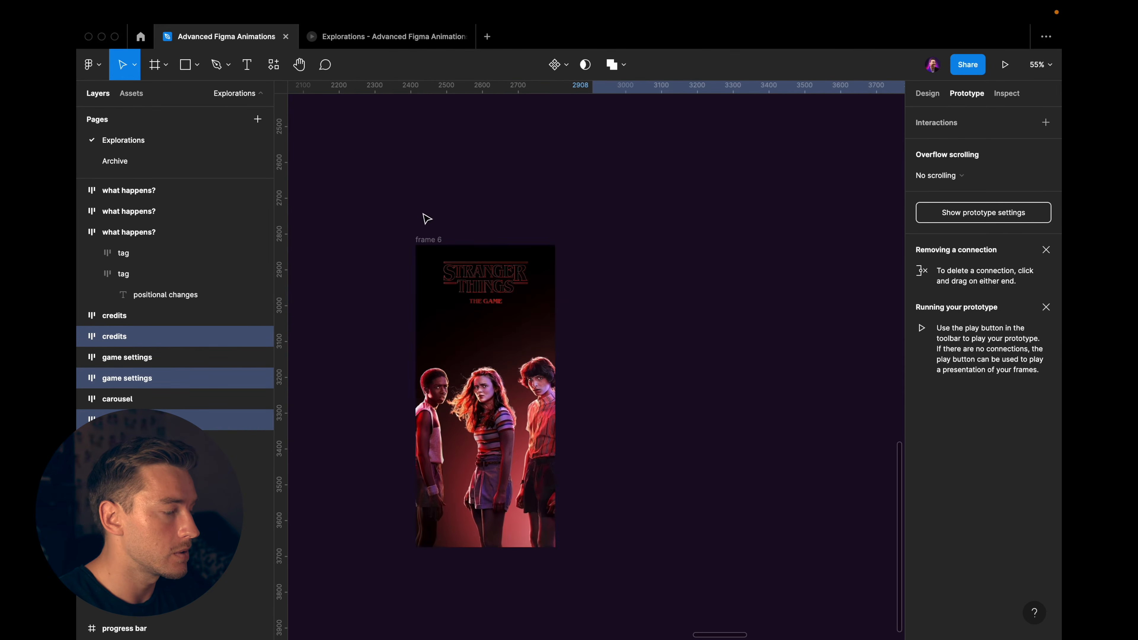
left_click(427, 239)
key("super+v")
left_click_drag(463, 374, 472, 413)
key("Escape")
Nest the game settings and credits copies inside the lower frame 6 near its bottom centre and set their opacity to 0%
scroll(469, 488, "up", 3)
left_click(447, 514)
left_click(443, 554, "shift")
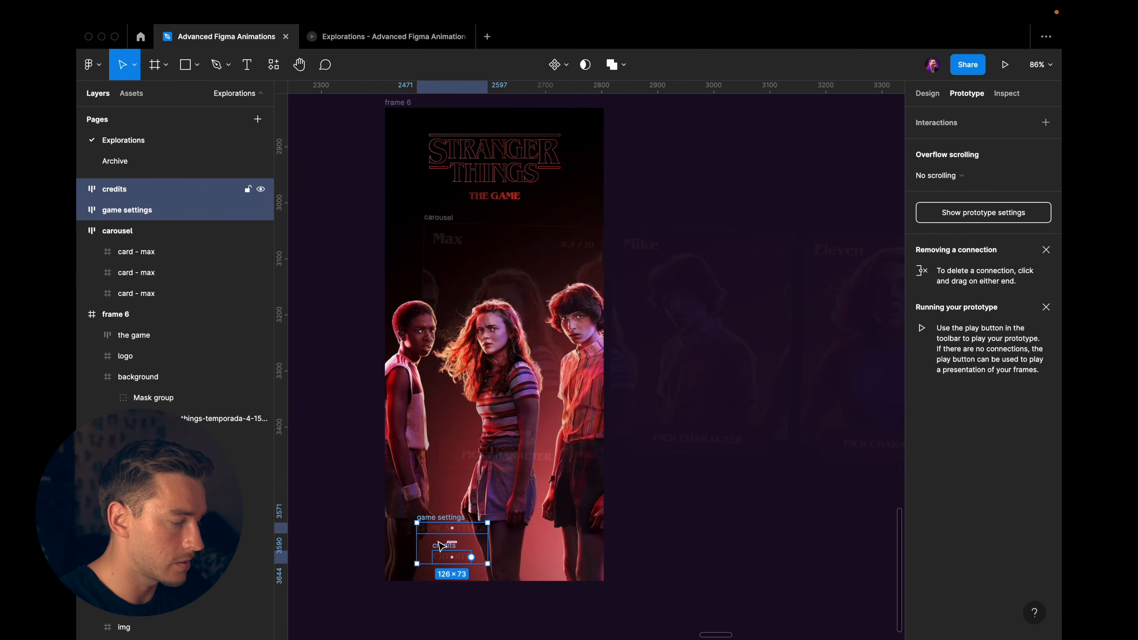
left_click_drag(439, 522, 466, 522)
key("super+x")
scroll(477, 408, "down", 1)
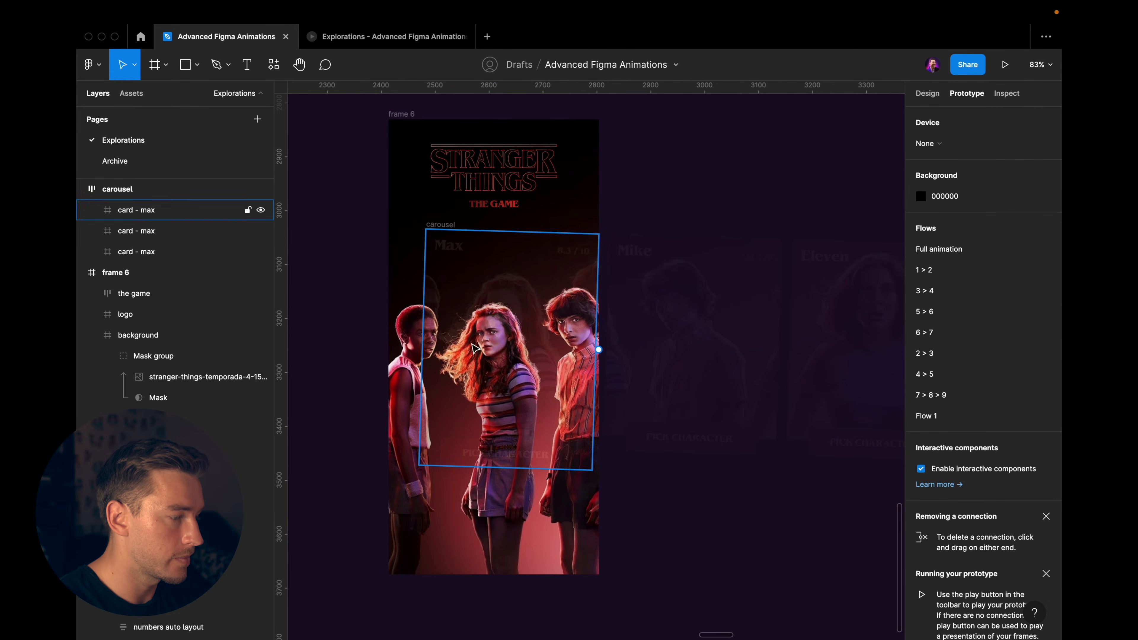
left_click(399, 116)
key("super+v")
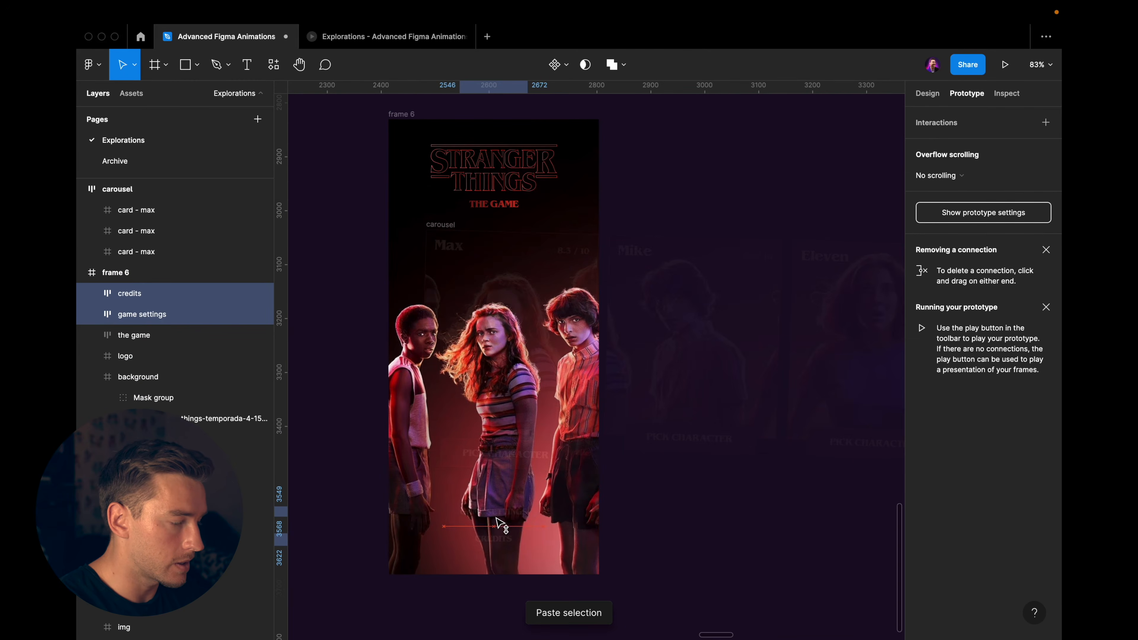
key("Escape")
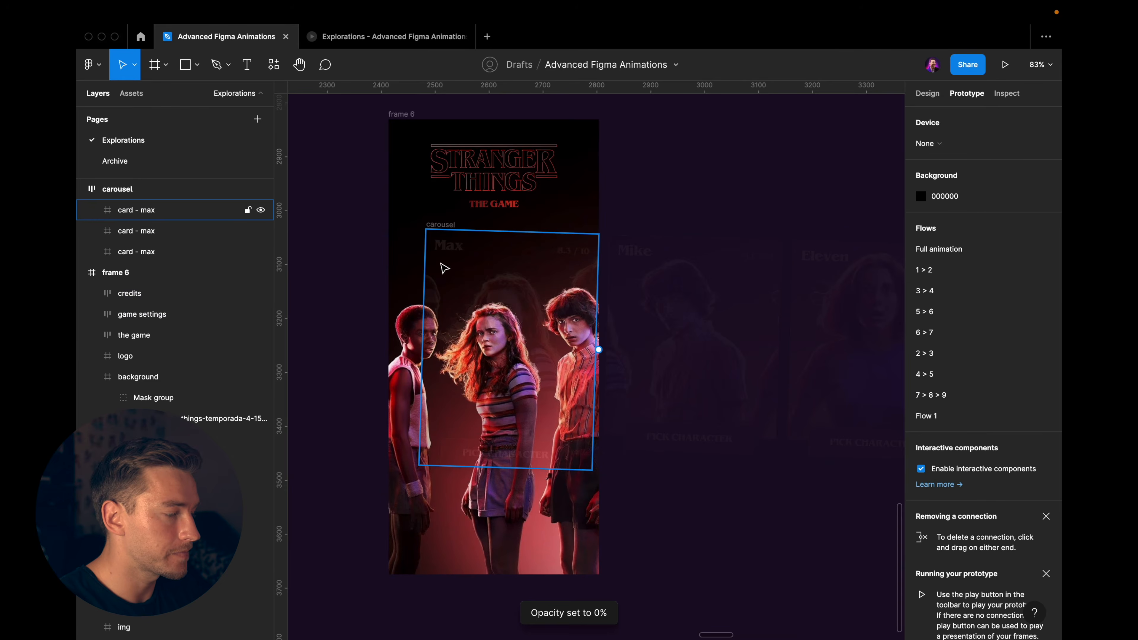
Nest the carousel copy inside the lower frame 6 and place it just beyond the frame's right edge at about X 403, Y 204
left_click(436, 225)
left_click_drag(453, 307, 490, 307)
key("super+x")
scroll(492, 310, "down", 1)
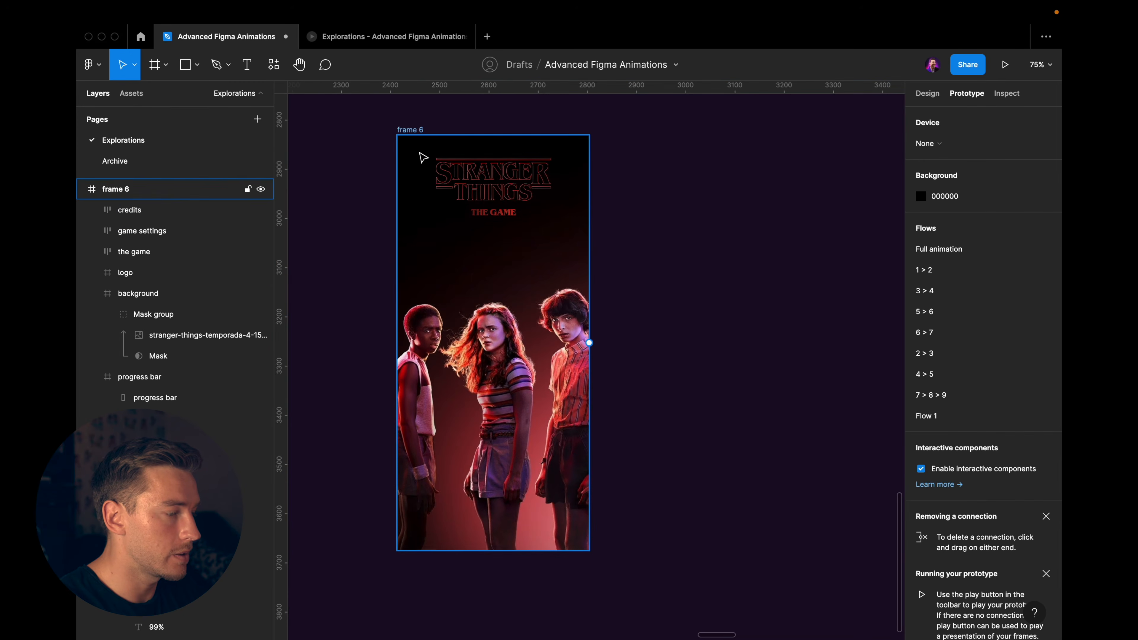
left_click(406, 127)
key("super+v")
left_click_drag(560, 338, 587, 336)
scroll(587, 337, "down", 5)
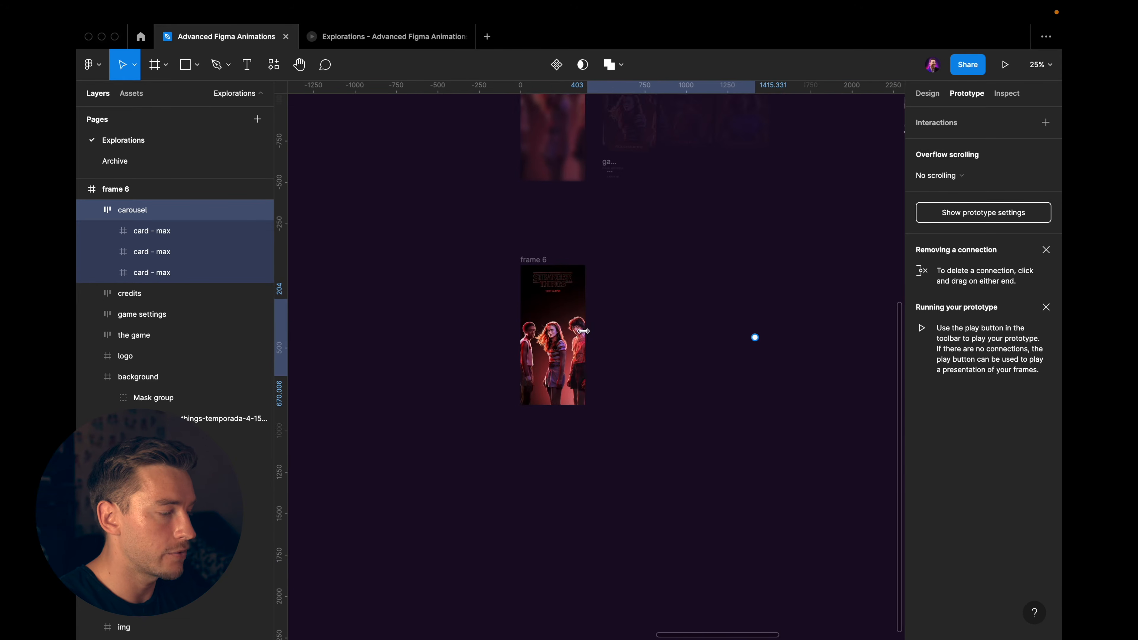
scroll(587, 337, "up", 1)
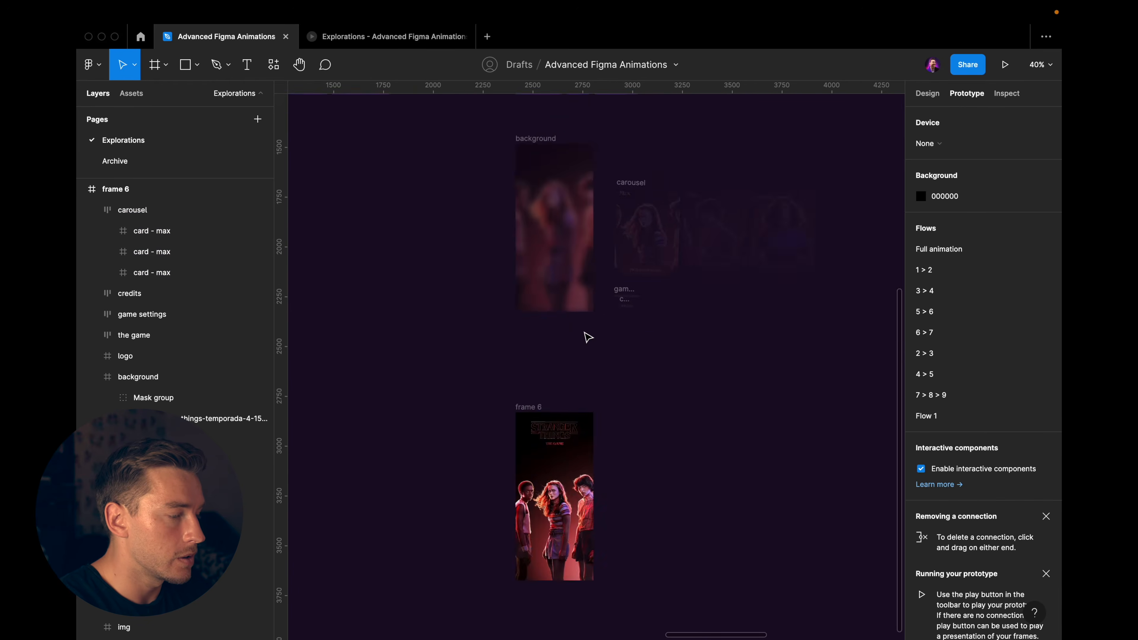
Enlarge the background image in the lower frame 6 to about 1274 × 952 and reposition it to about X -66, Y -76
scroll(586, 336, "up", 2)
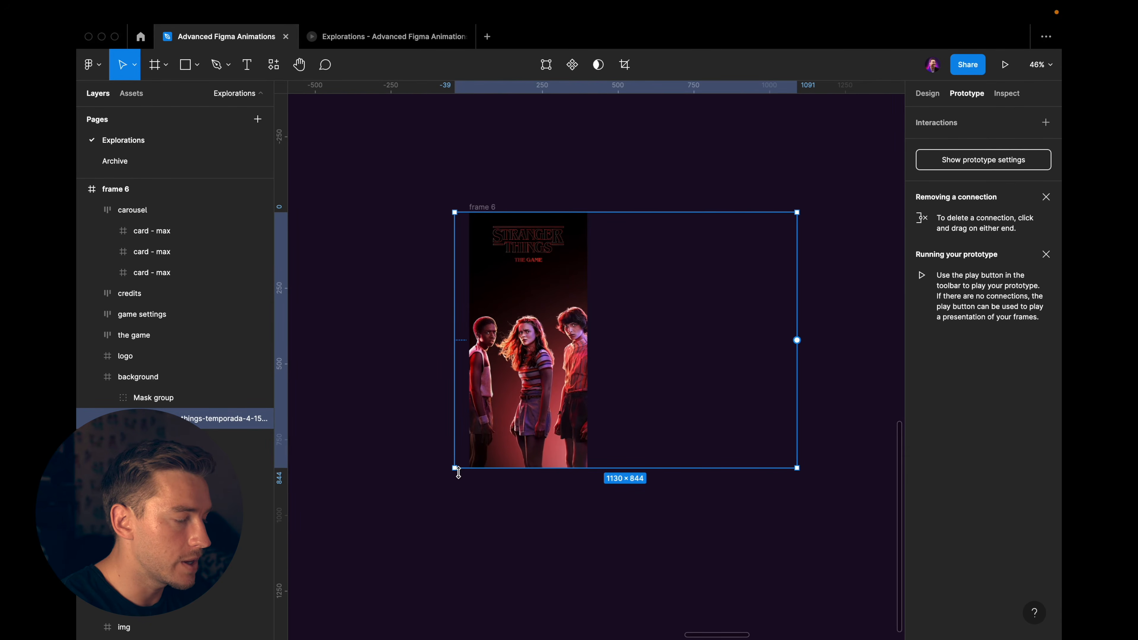
left_click_drag(454, 468, 439, 486)
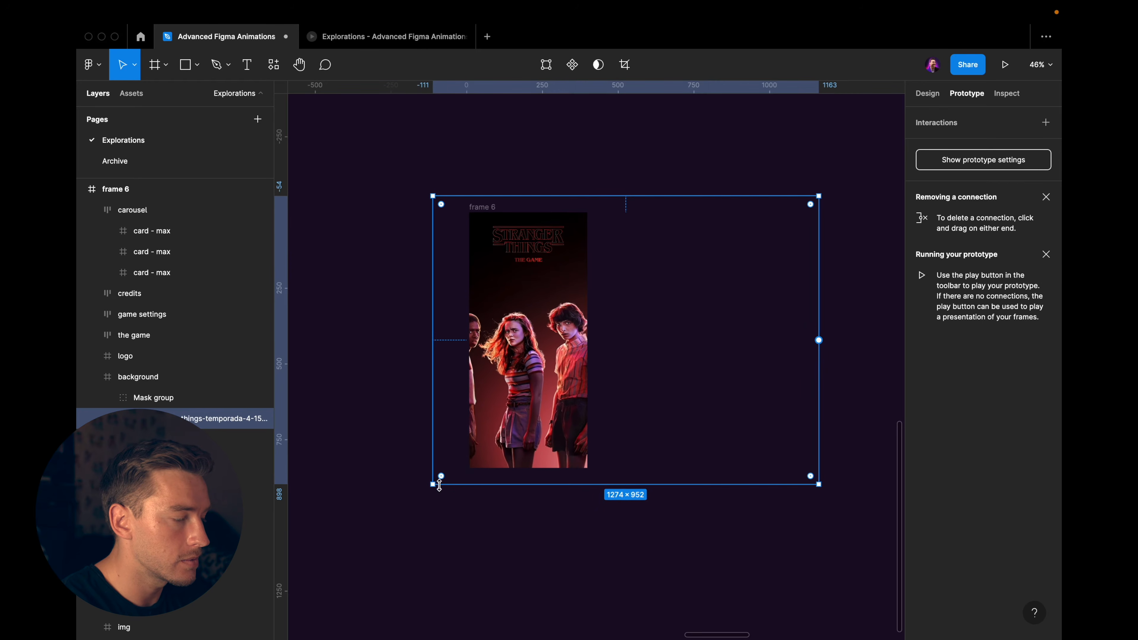
left_click_drag(513, 393, 543, 385)
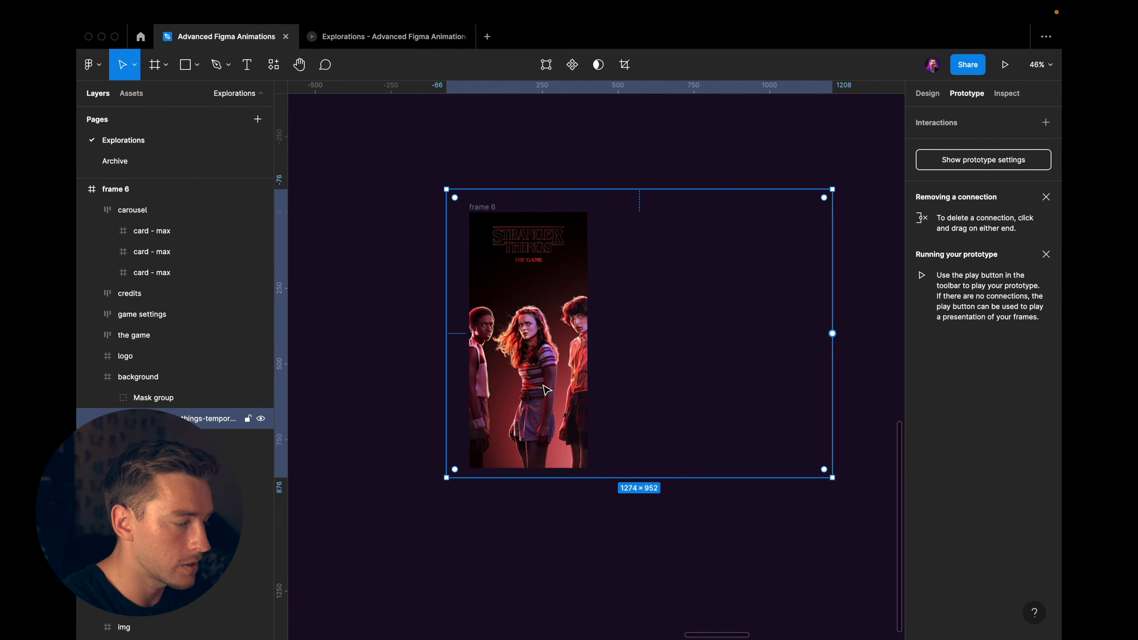
scroll(543, 386, "down", 2)
scroll(460, 352, "up", 1)
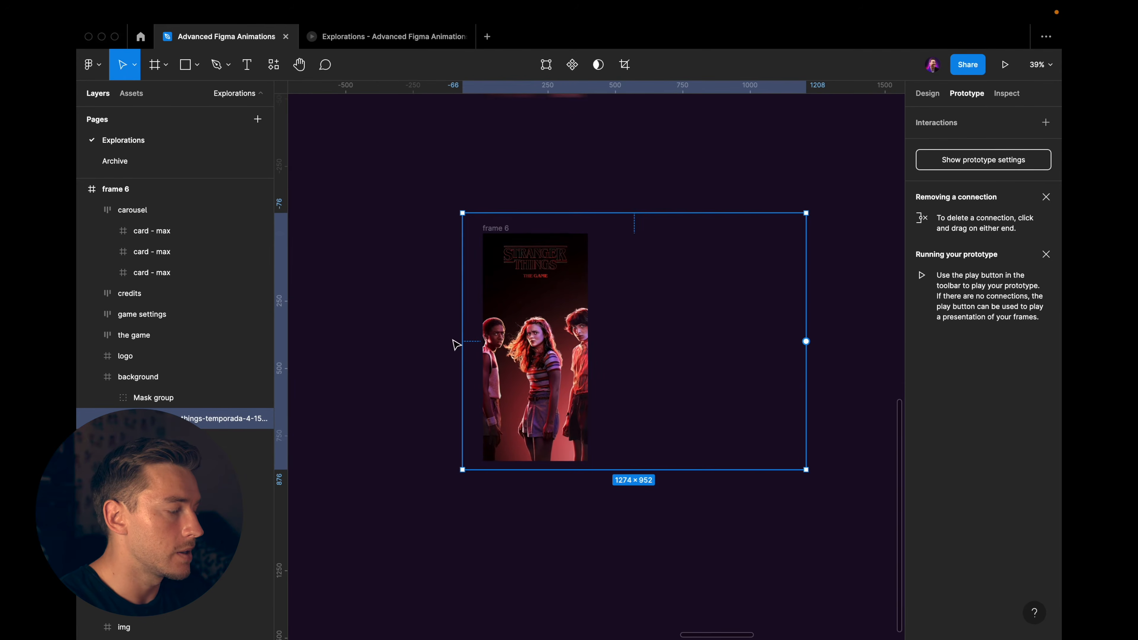
Add a Layer blur effect of 40 to the background frame inside the lower frame 6
left_click(159, 378)
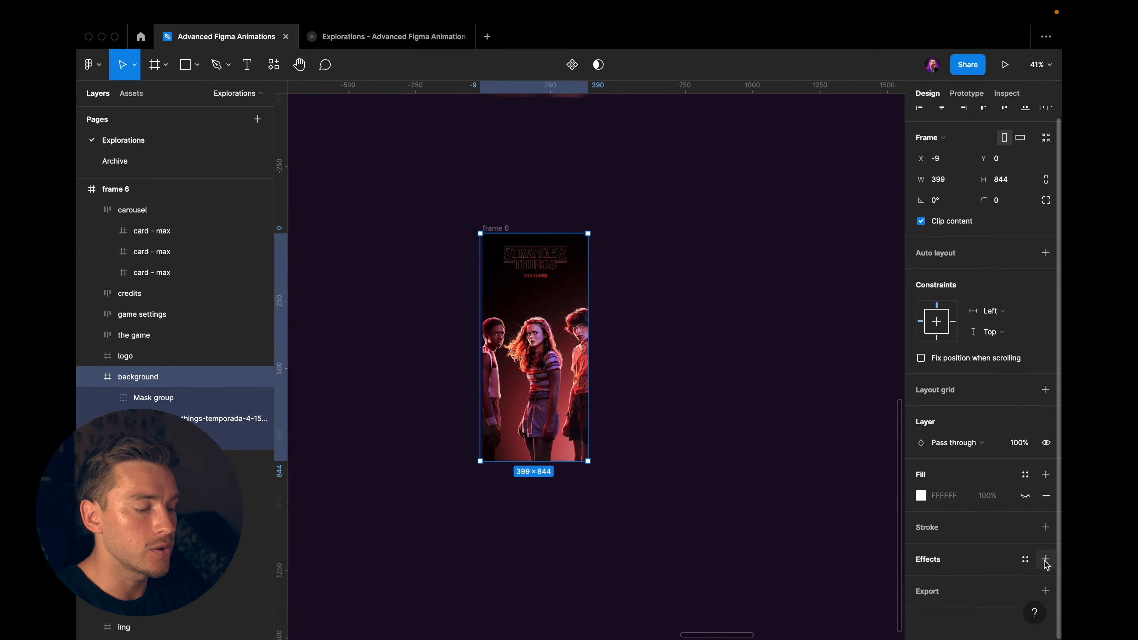
left_click(1045, 559)
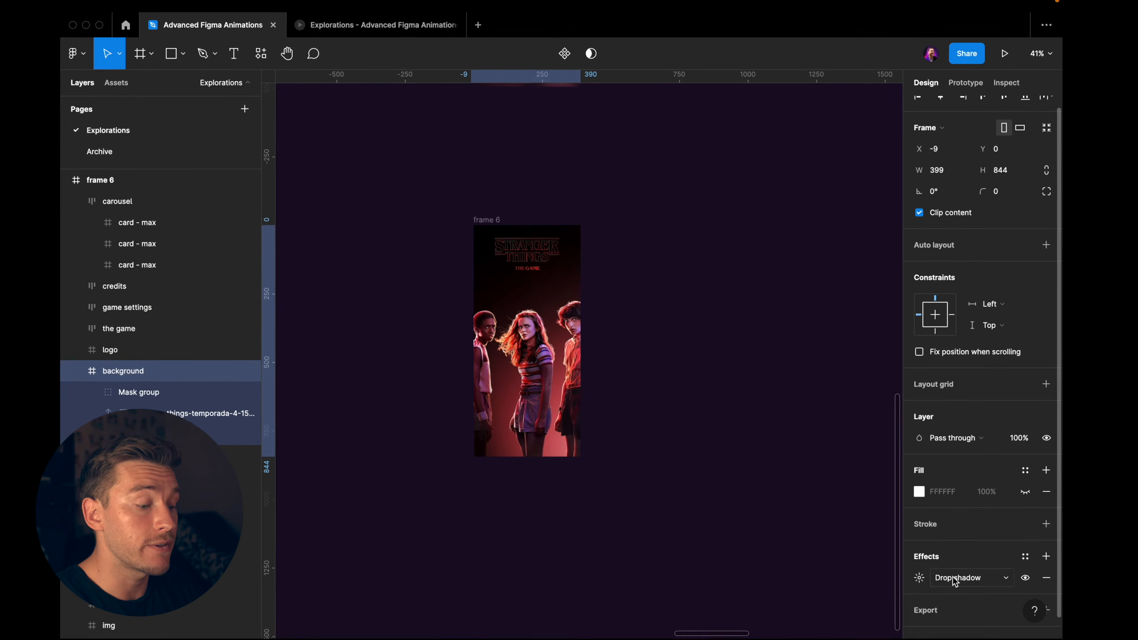
left_click(963, 580)
left_click(968, 598)
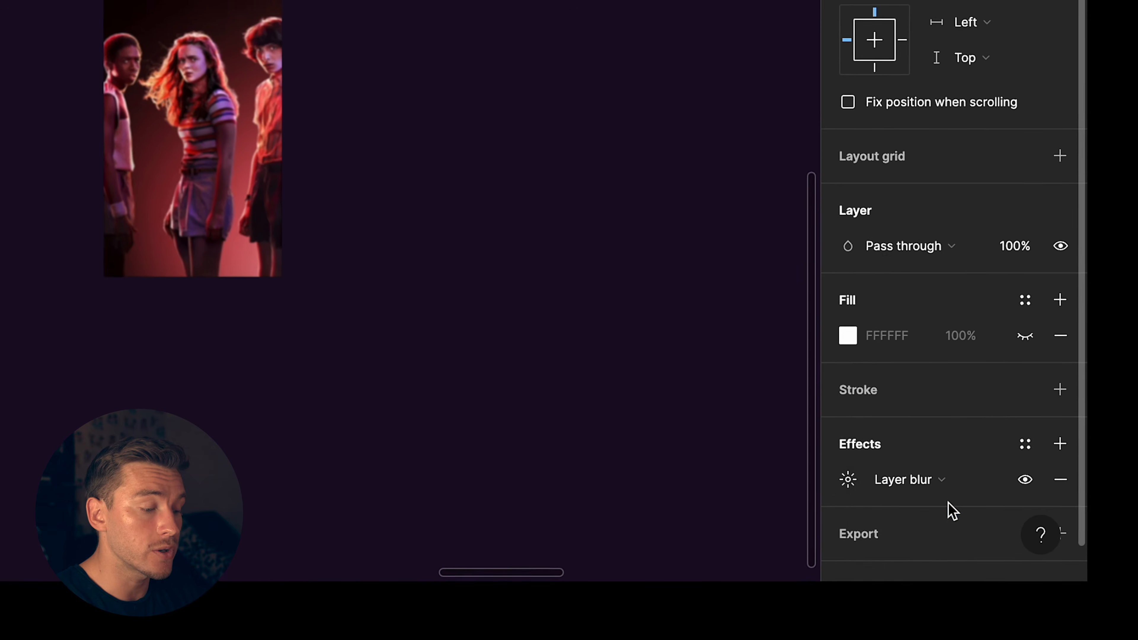
left_click(846, 478)
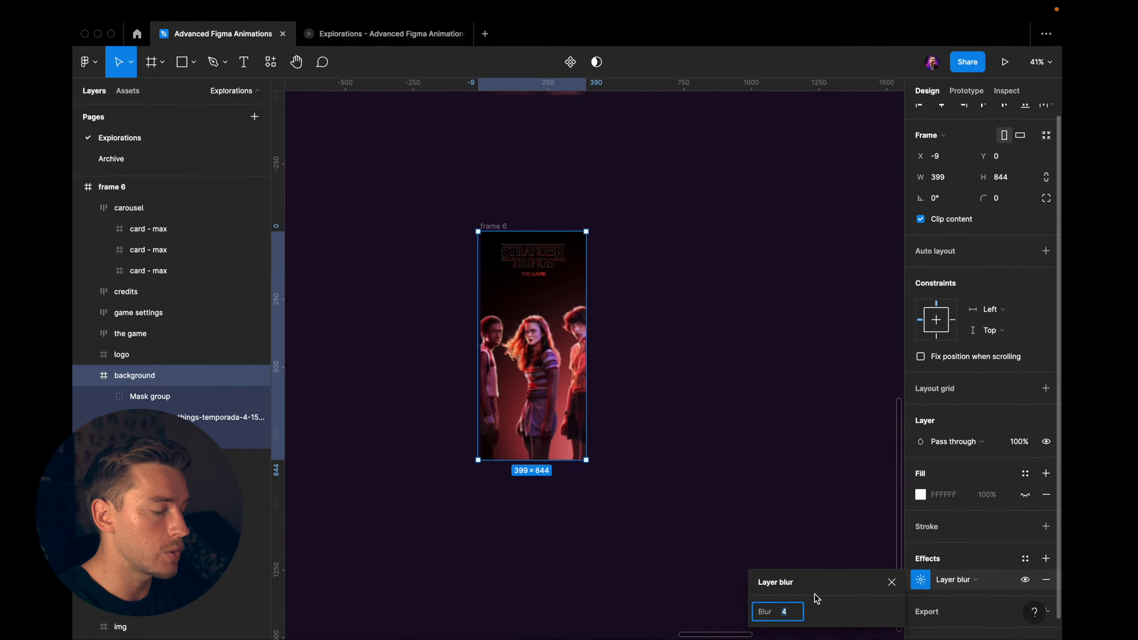
type("0")
key("Return")
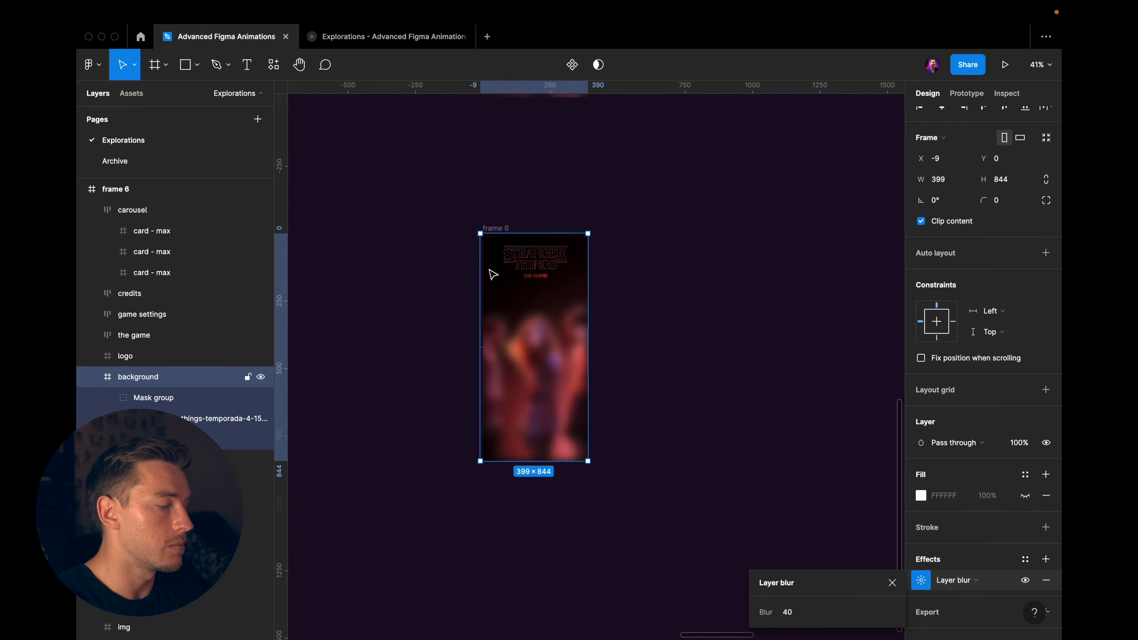
key("Escape")
scroll(538, 309, "up", 5)
key("Escape")
scroll(537, 309, "down", 3)
scroll(540, 312, "up", 3)
scroll(528, 327, "down", 6)
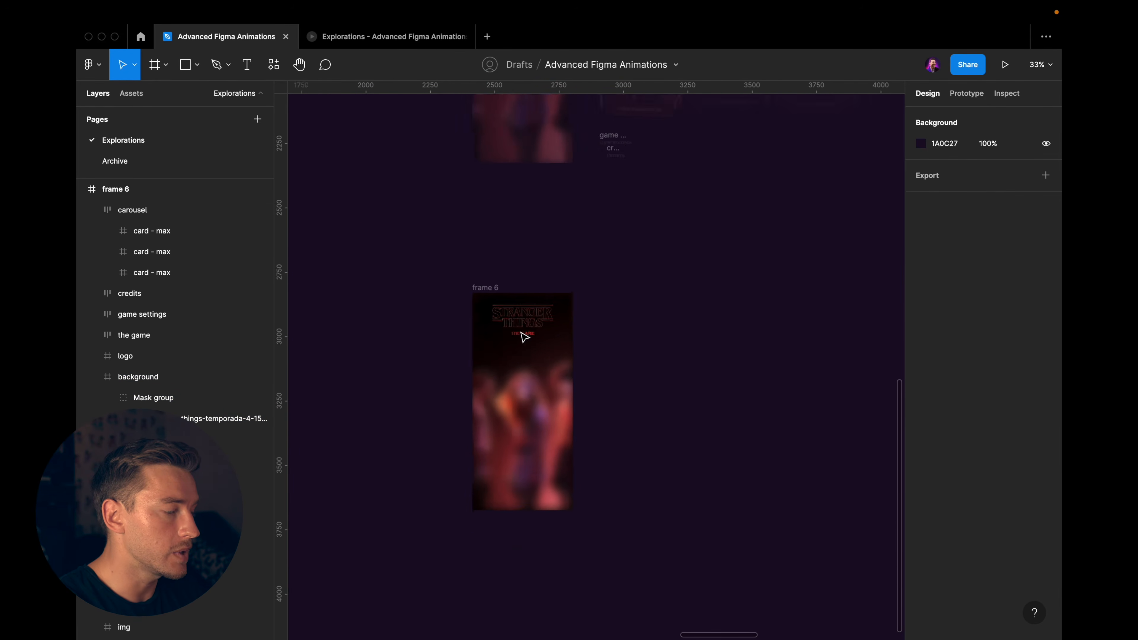
Set the opacity of the blurred background frame in the lower frame 6 to 50%
scroll(526, 336, "up", 4)
left_click(532, 339, "super")
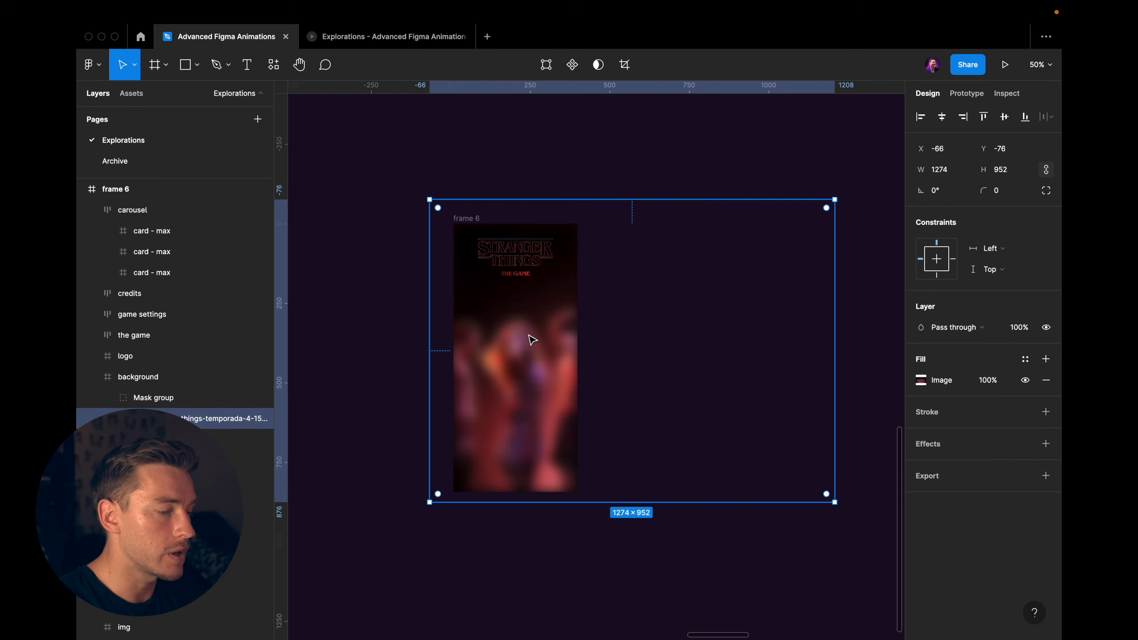
key("Escape")
left_click(139, 377)
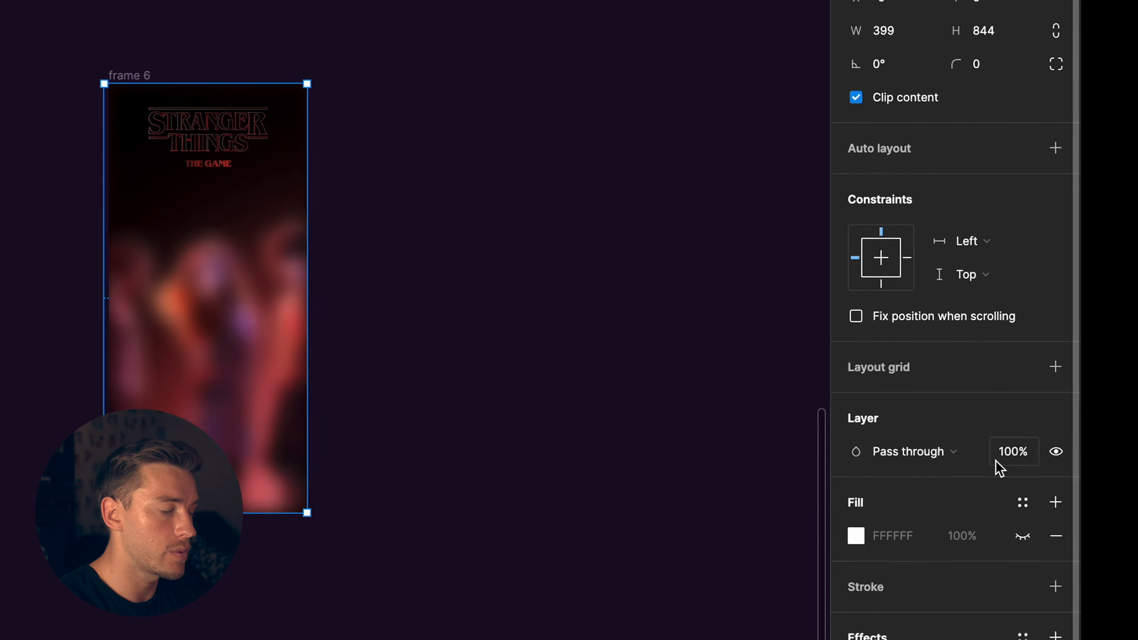
left_click(996, 462)
type("50")
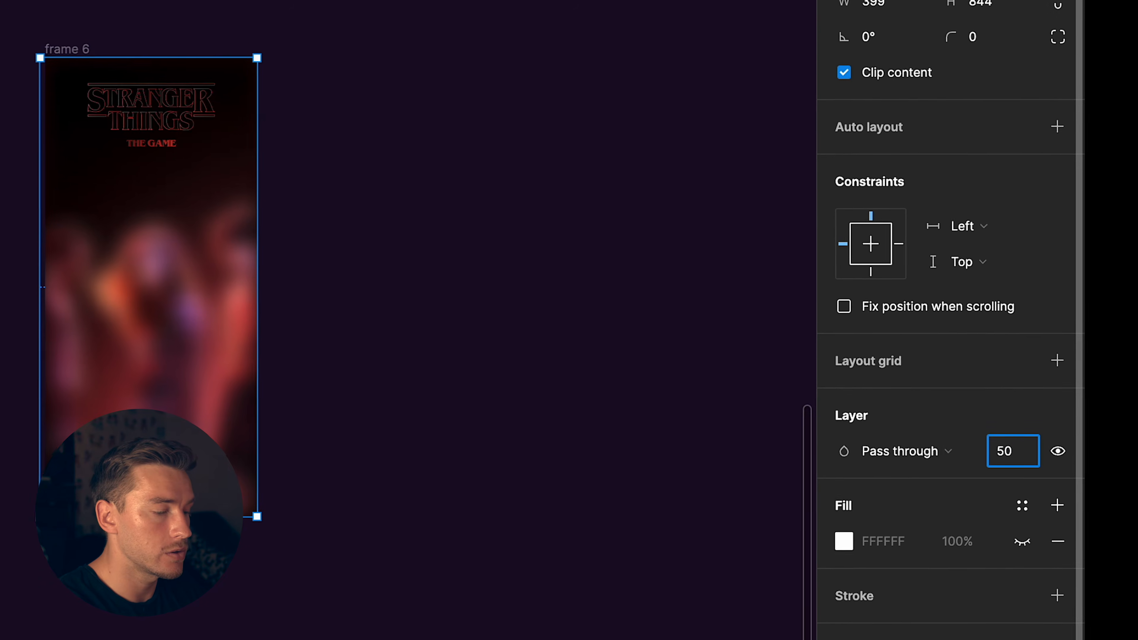
key("Return")
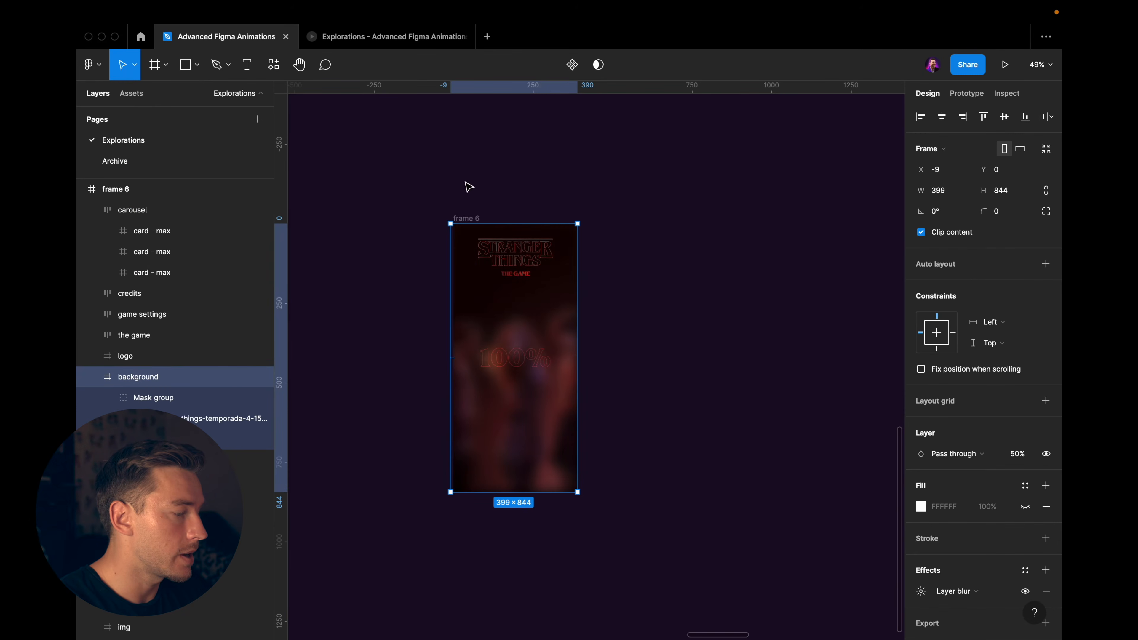
Set the opacity of the loading percentage numbers frame inside the lower frame 6 to 0%
left_click(465, 218)
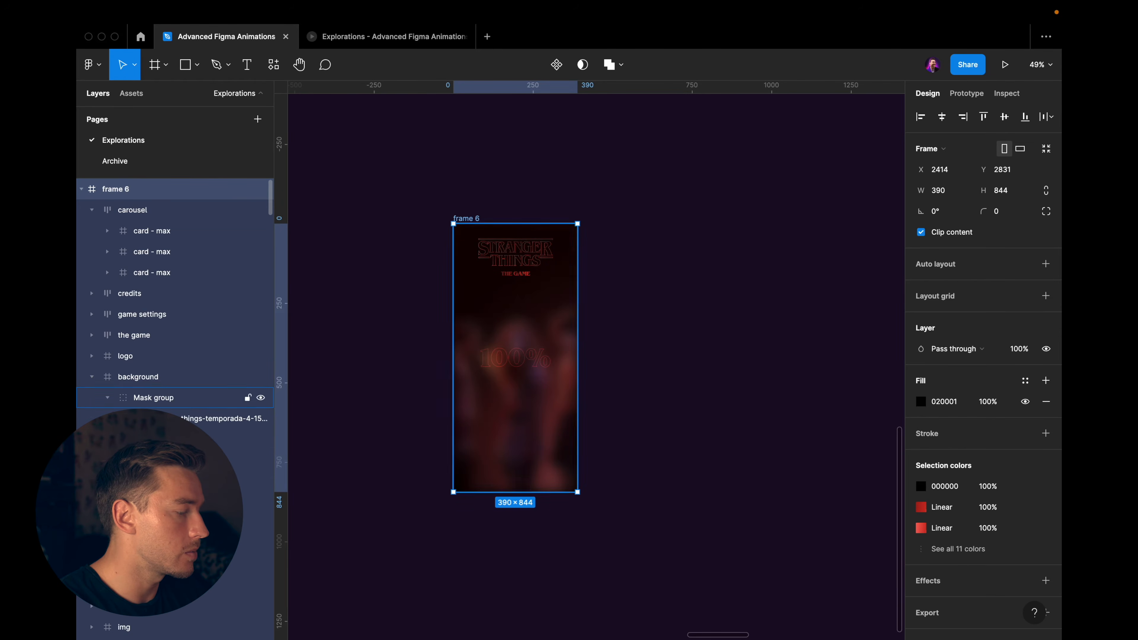
scroll(150, 360, "down", 3)
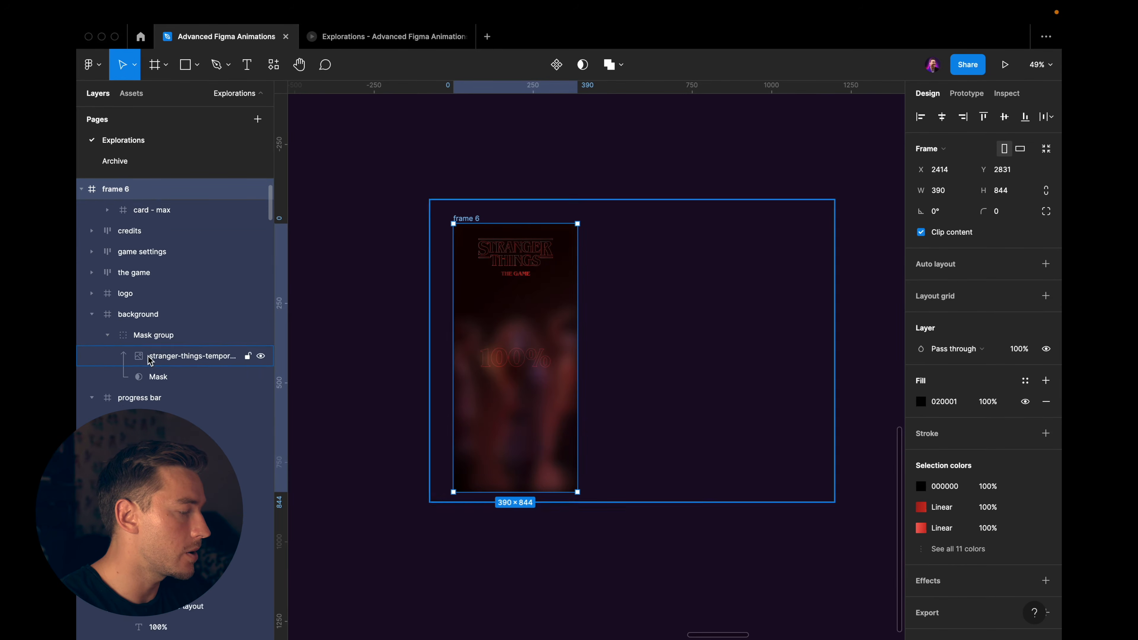
scroll(149, 360, "down", 6)
left_click(150, 459)
key("0")
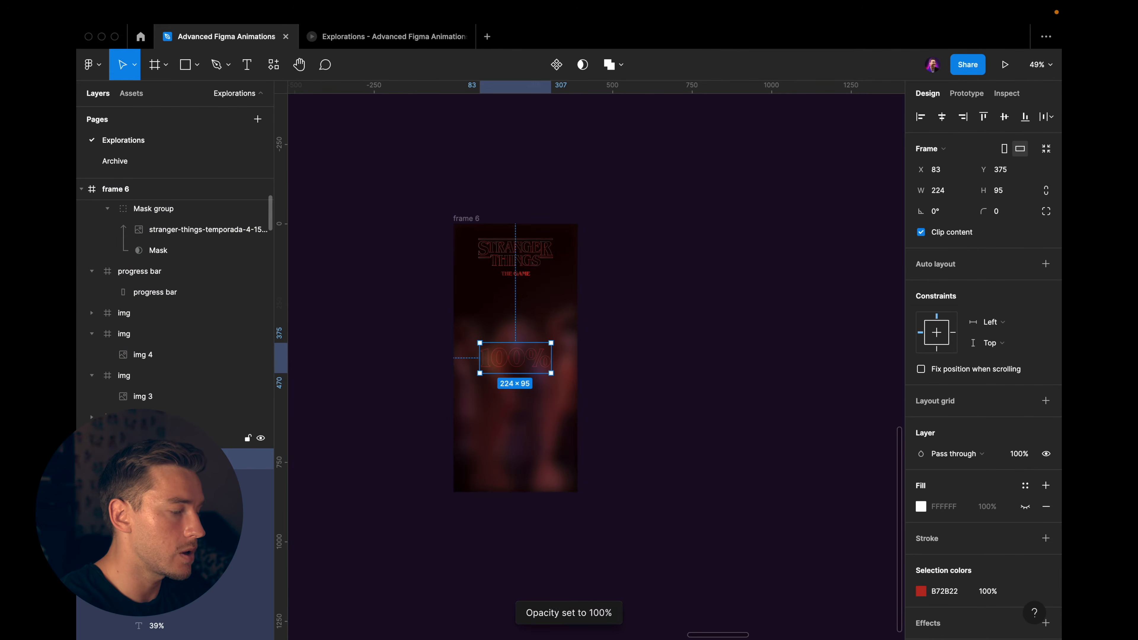
key("0")
key("Escape")
scroll(496, 285, "down", 3)
scroll(495, 285, "up", 3)
left_click_drag(503, 252, 502, 439)
scroll(501, 440, "down", 5)
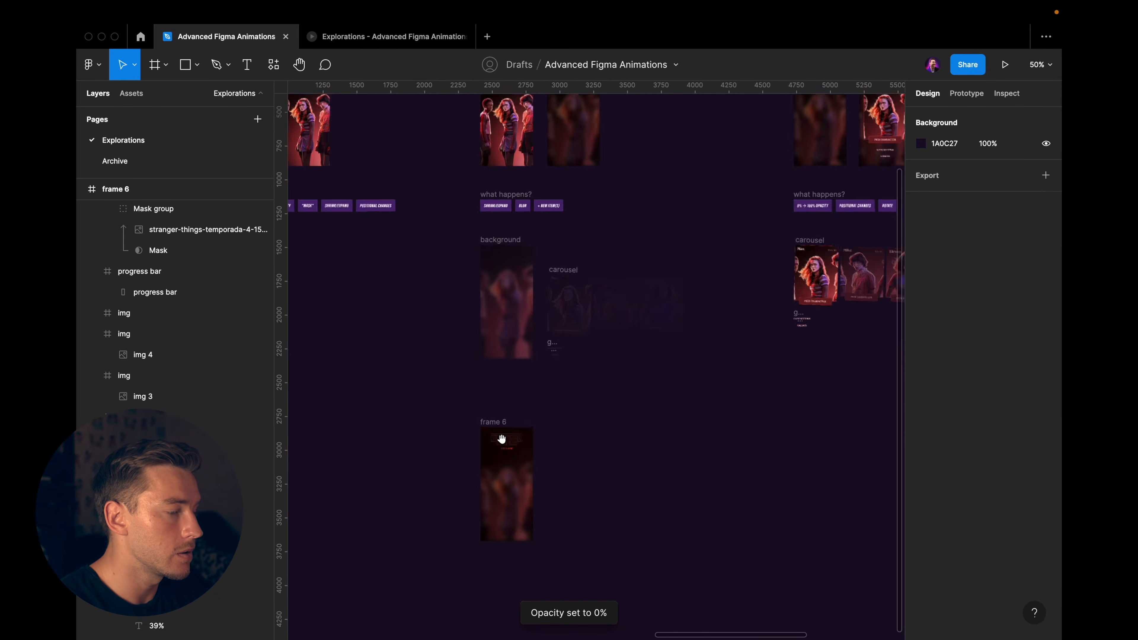
scroll(502, 440, "down", 1)
left_click_drag(534, 263, 528, 346)
scroll(579, 224, "up", 5)
scroll(577, 227, "down", 7)
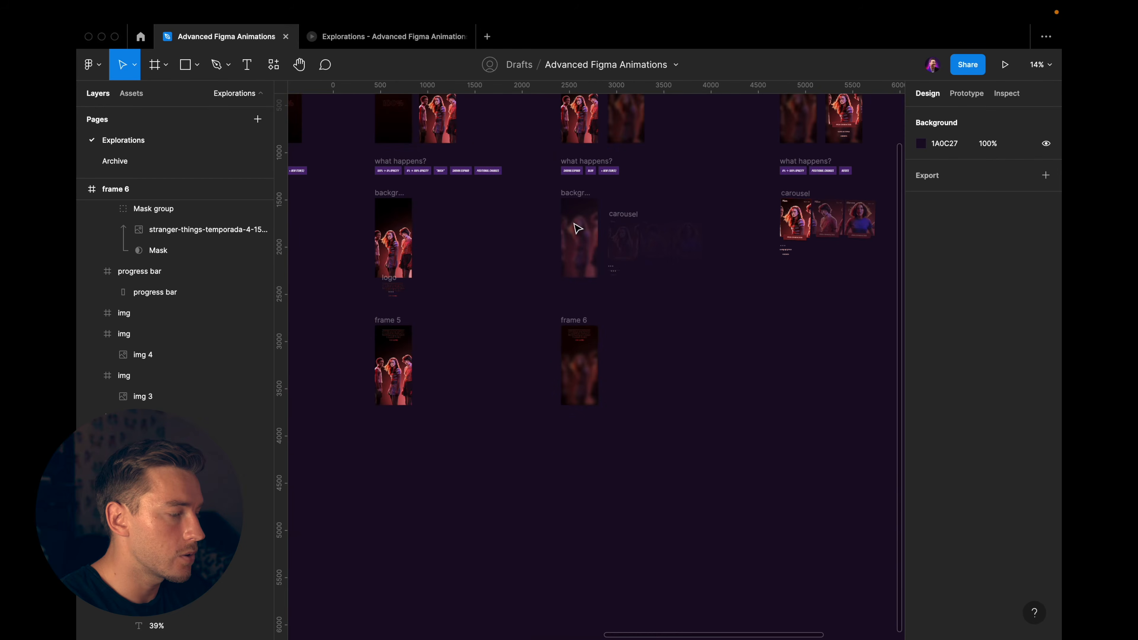
Connect the lower frame 5 to the lower frame 6 with a Smart animate interaction triggered After delay
left_click(394, 320)
key("alt+9")
left_click_drag(416, 367, 569, 364)
left_click(800, 207)
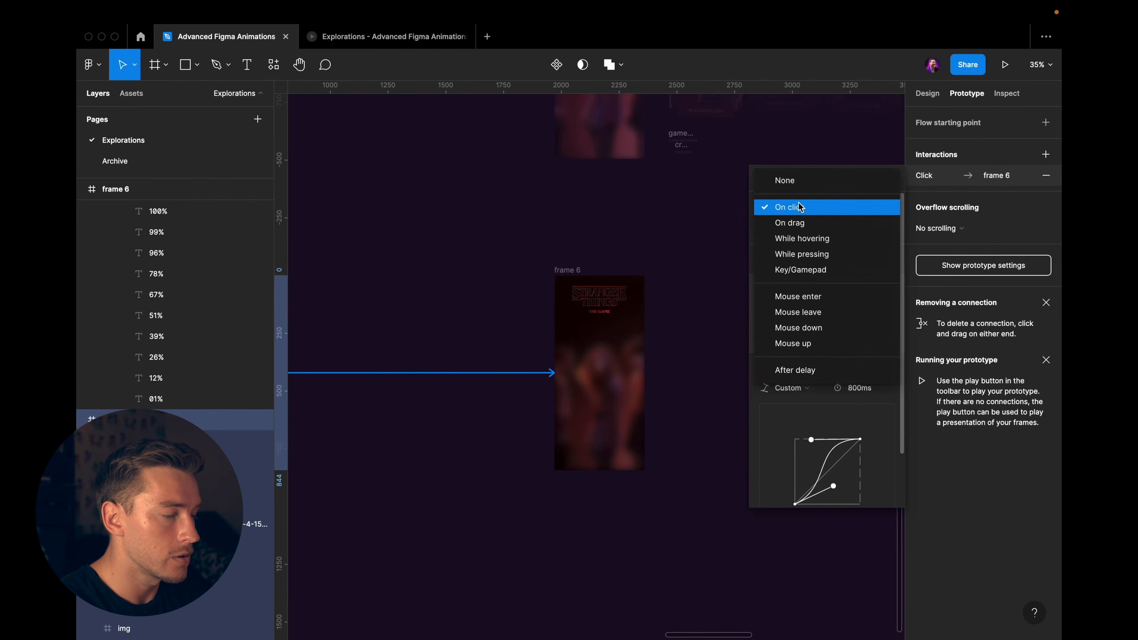
left_click(825, 371)
Match the lower frame 5 to frame 6 interaction to the reference 5 > 6 timing, with a 200 ms delay and 1000 ms duration
scroll(630, 371, "up", 10)
left_click(478, 116)
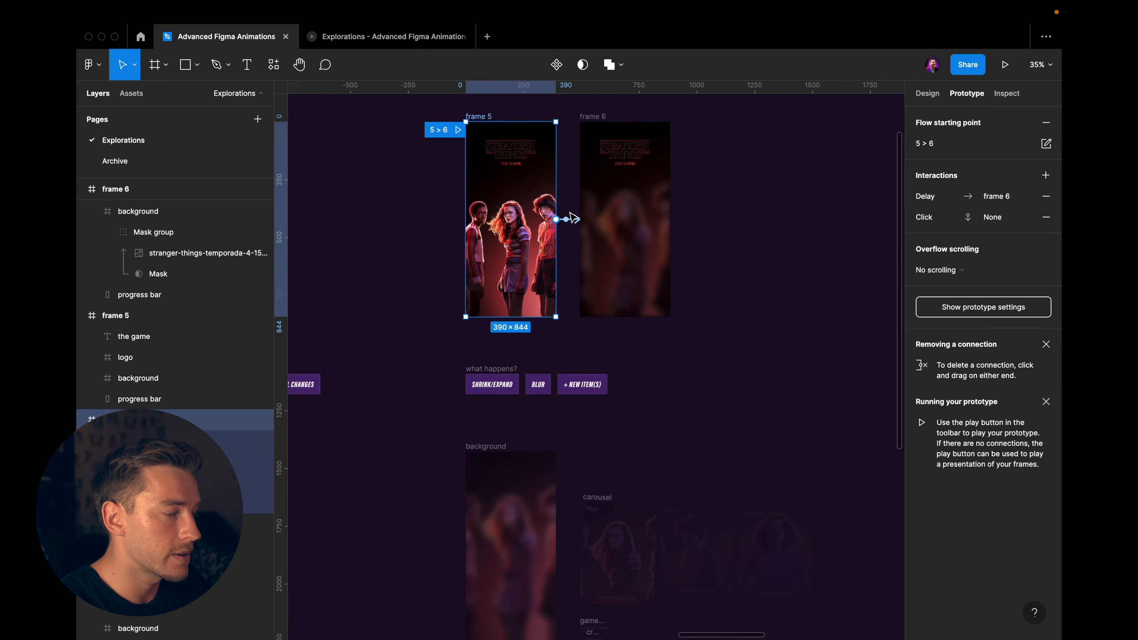
left_click(574, 219)
scroll(880, 370, "down", 3)
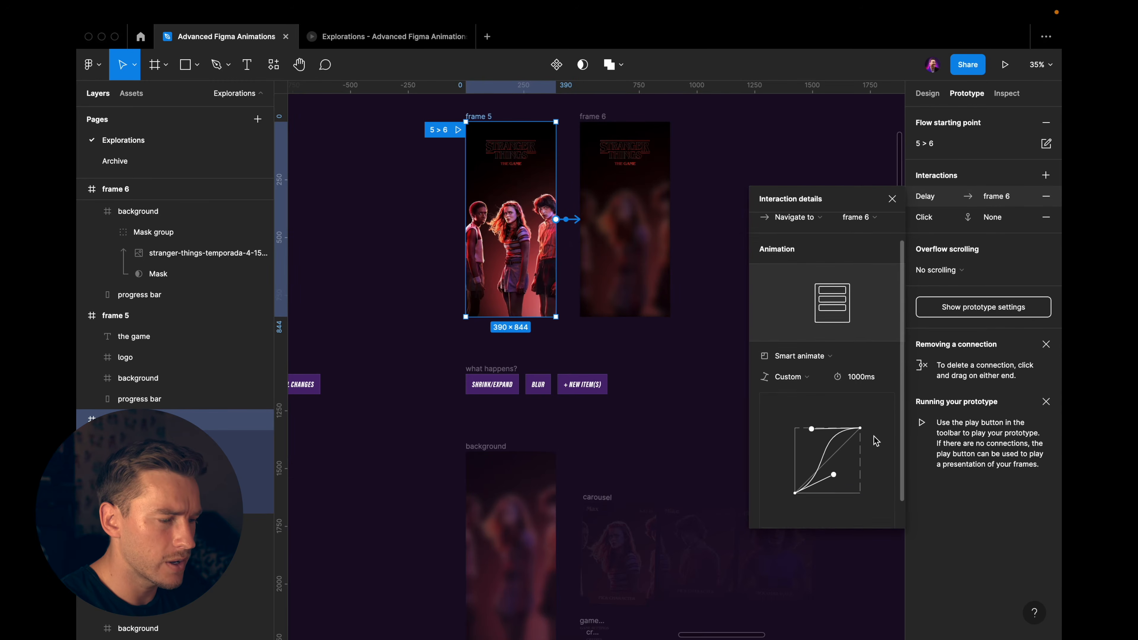
scroll(563, 474, "down", 10)
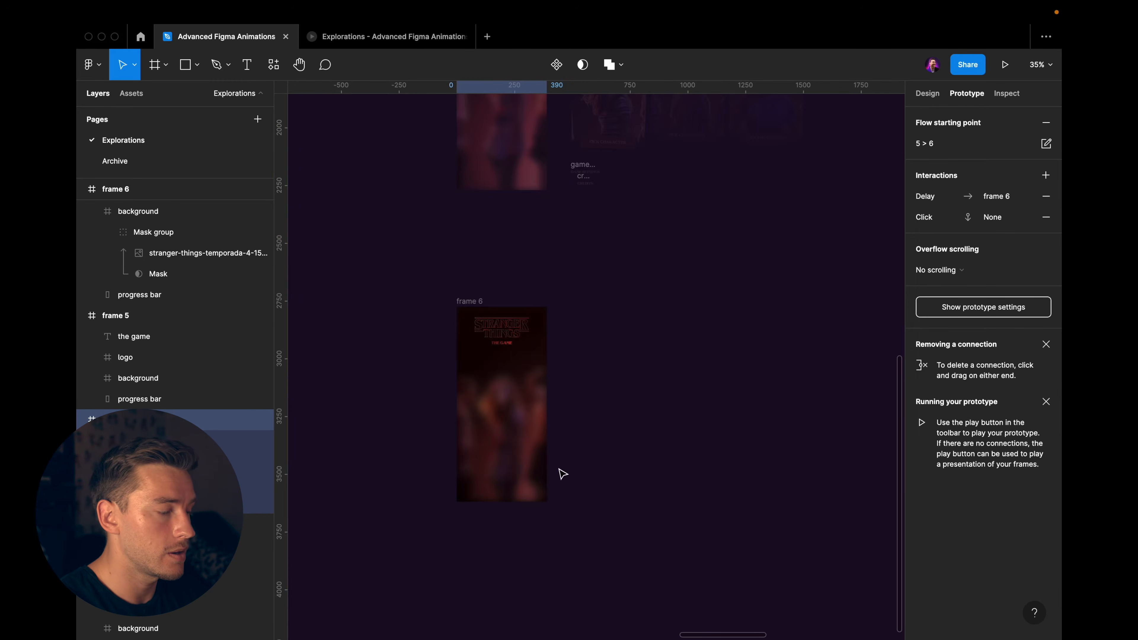
left_click(472, 300)
scroll(472, 304, "left", 5)
left_click(548, 399)
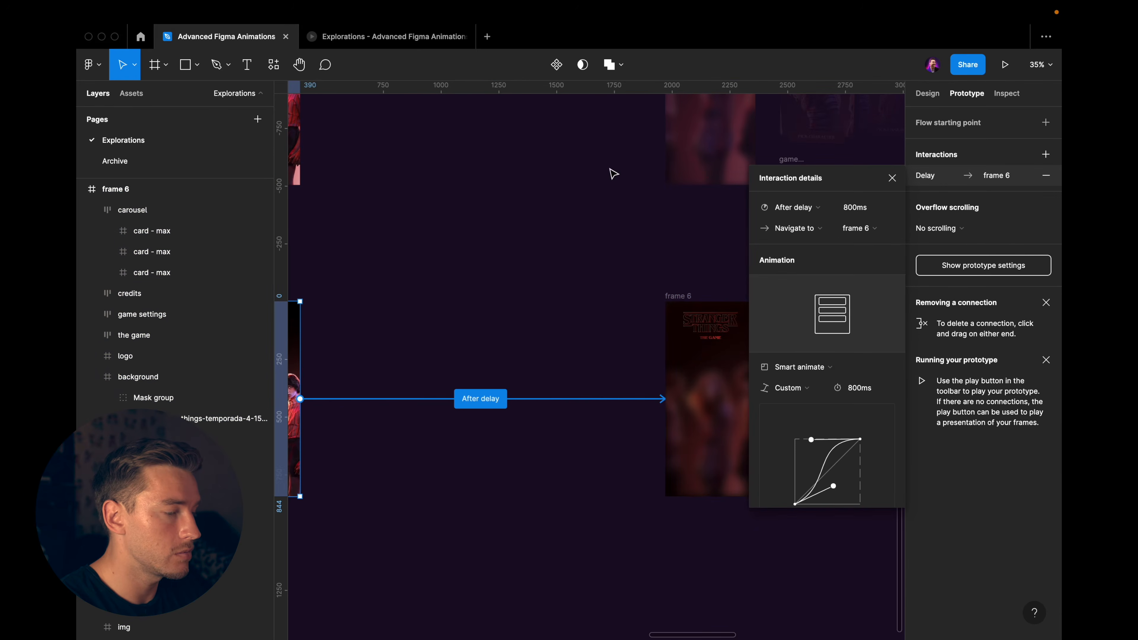
left_click(859, 223)
left_click(857, 213)
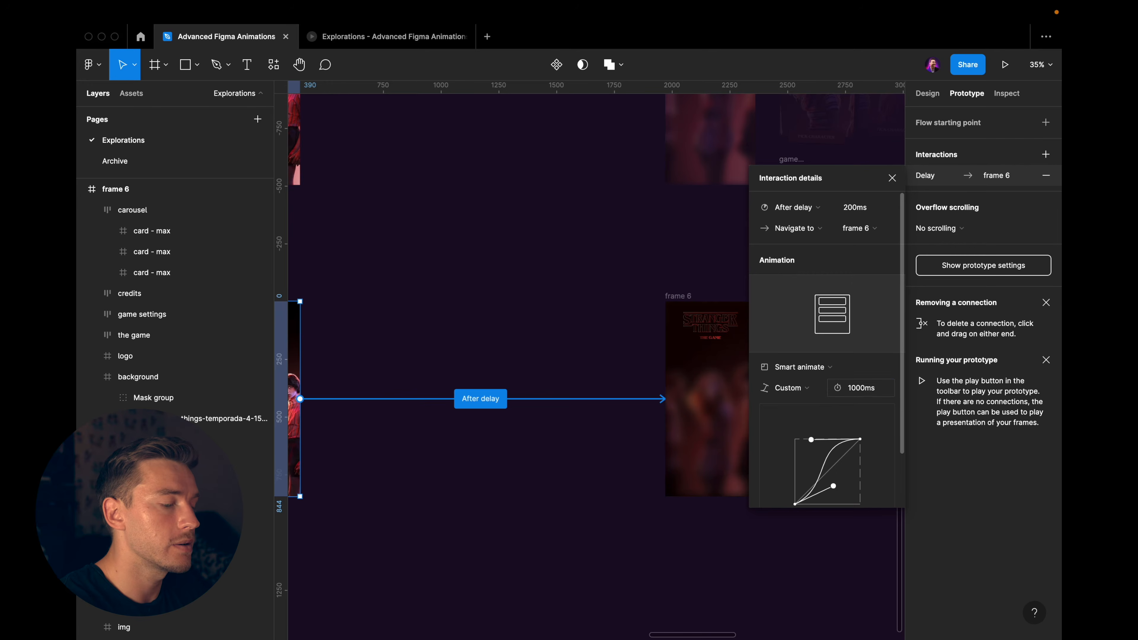
scroll(840, 440, "down", 3)
left_click(609, 424)
scroll(598, 418, "down", 4)
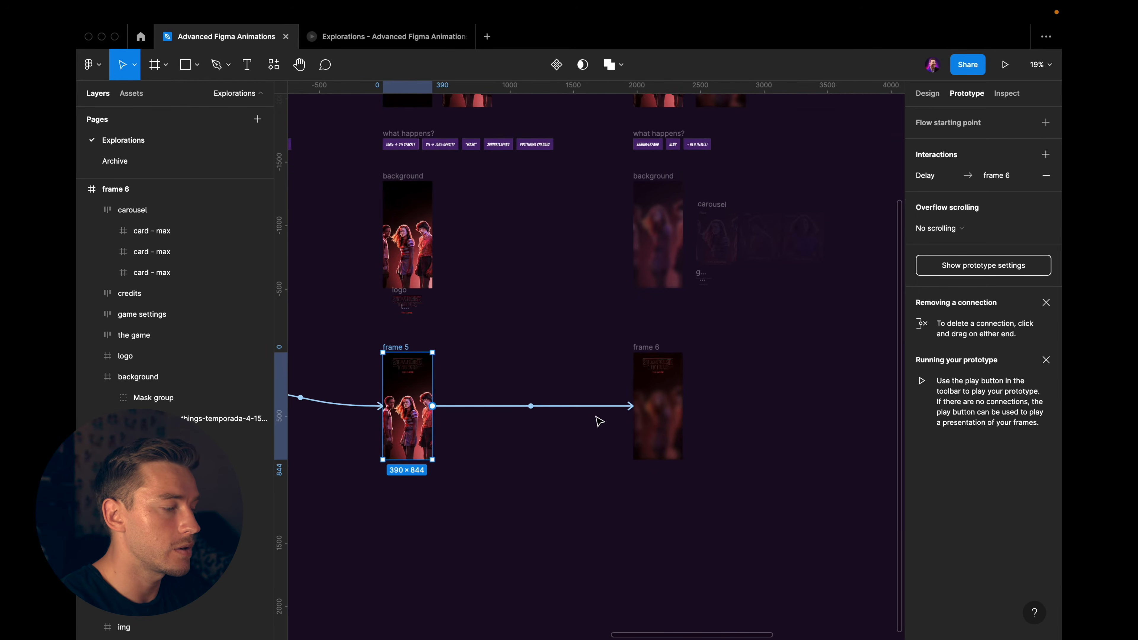
Play Flow 1 in the prototype preview to check the rebuilt animation through frame 6
left_click(371, 44)
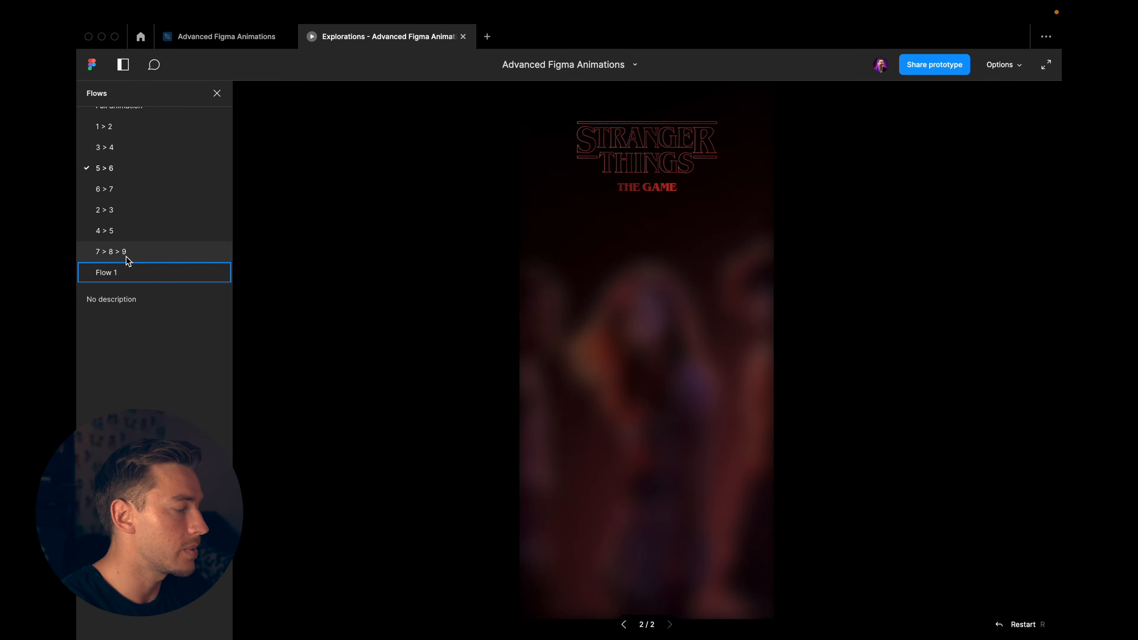
left_click(118, 274)
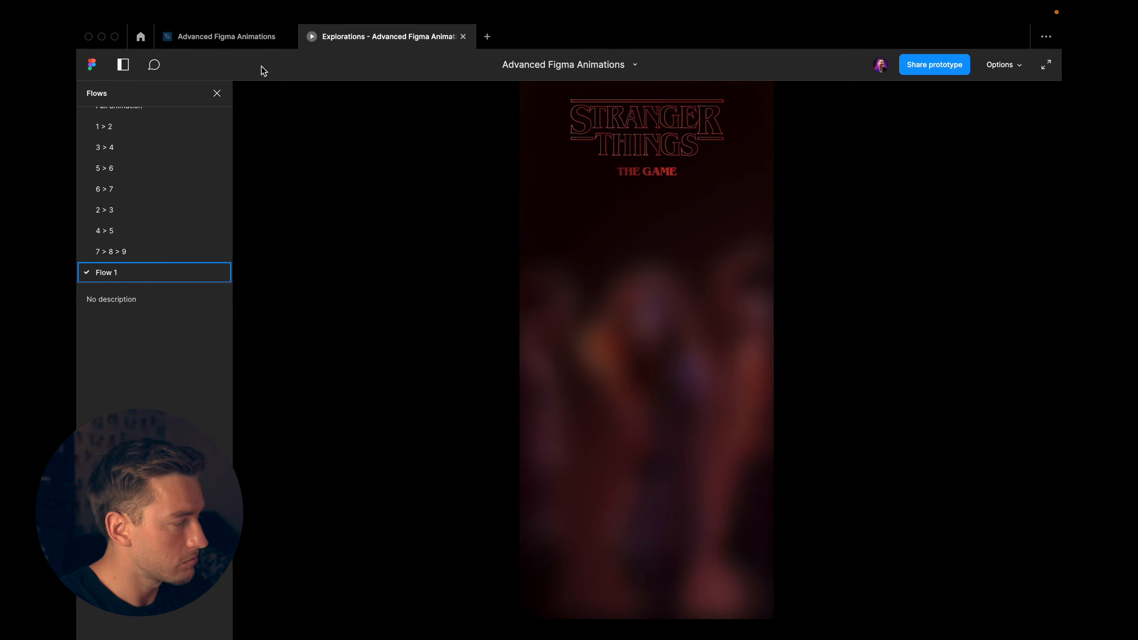
left_click(216, 36)
Duplicate the lower frame 6 below the reference 6 > 7 column and rename the copy frame 7
scroll(649, 379, "down", 3)
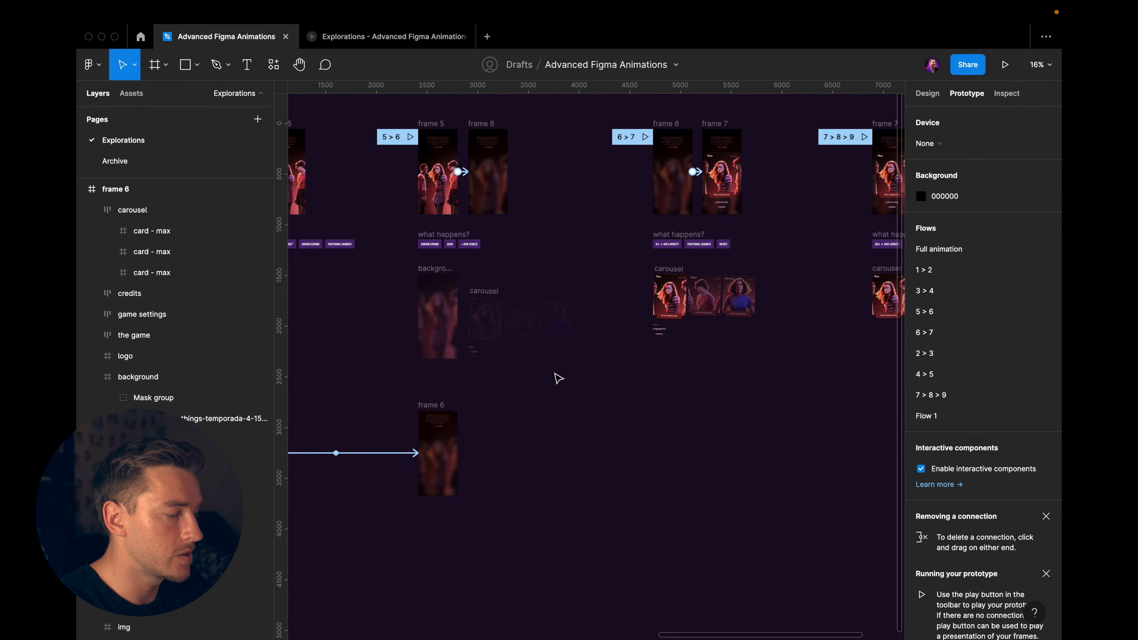
left_click_drag(438, 404, 673, 402)
scroll(699, 419, "up", 3)
double_click(628, 396)
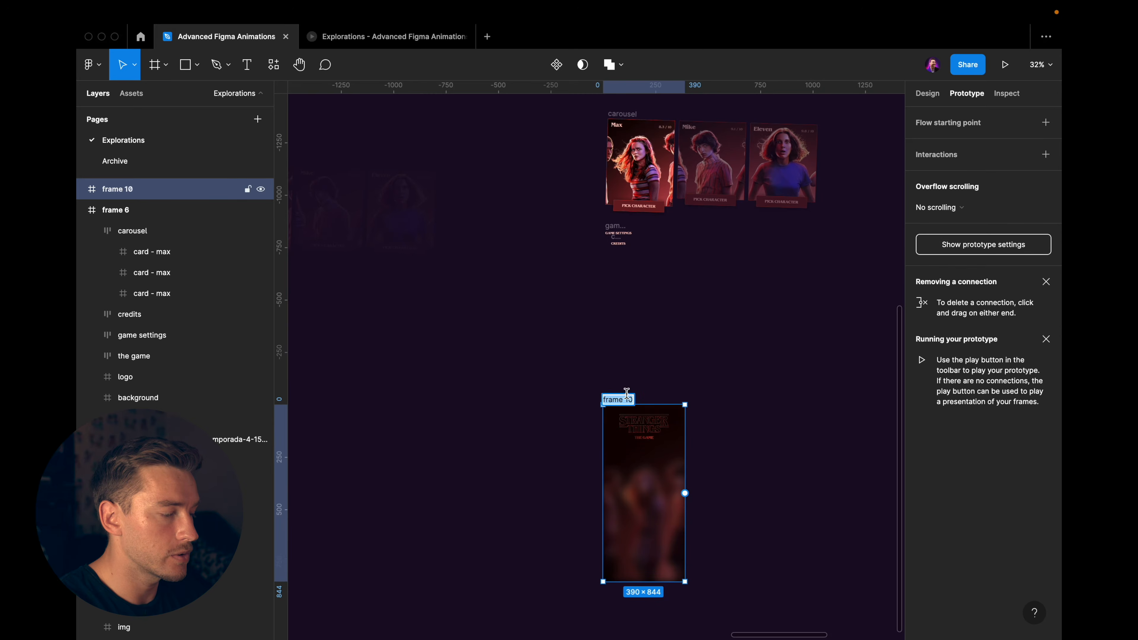
type("frame 7")
key("Return")
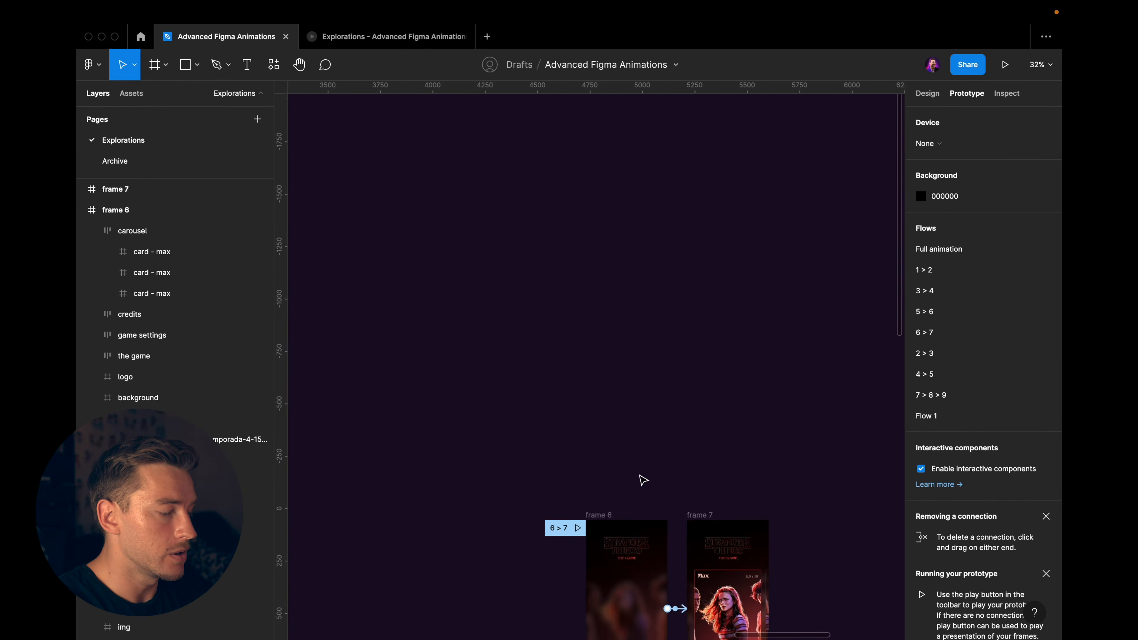
Play the reference 6 > 7 flow in the prototype preview and return to the design file
scroll(643, 478, "down", 3)
scroll(632, 413, "up", 2)
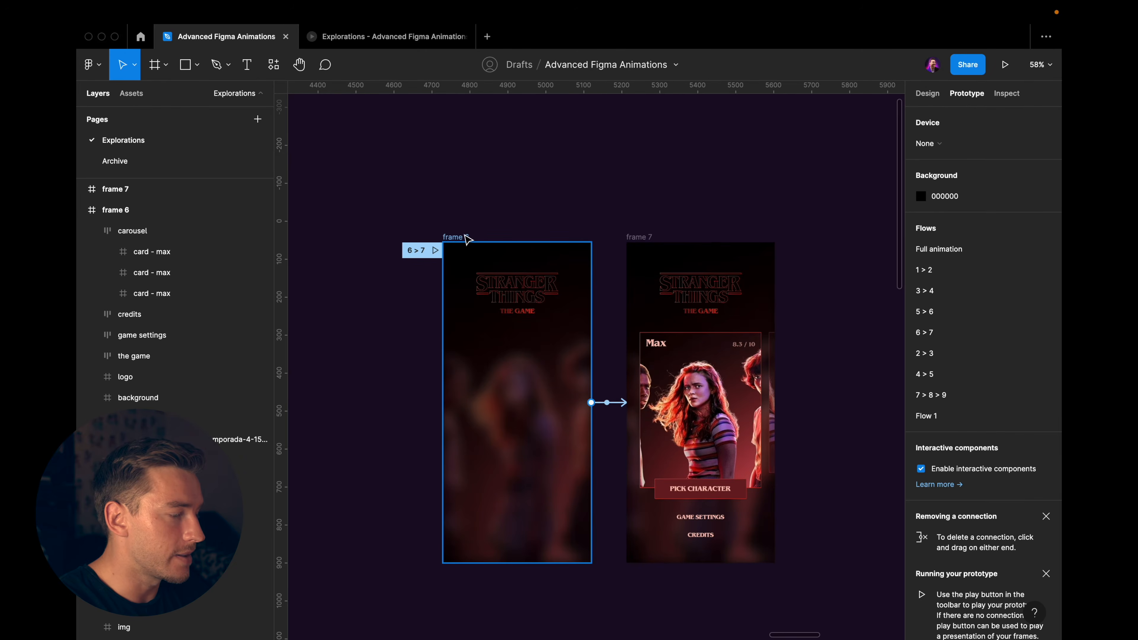
left_click(468, 240)
left_click(449, 249)
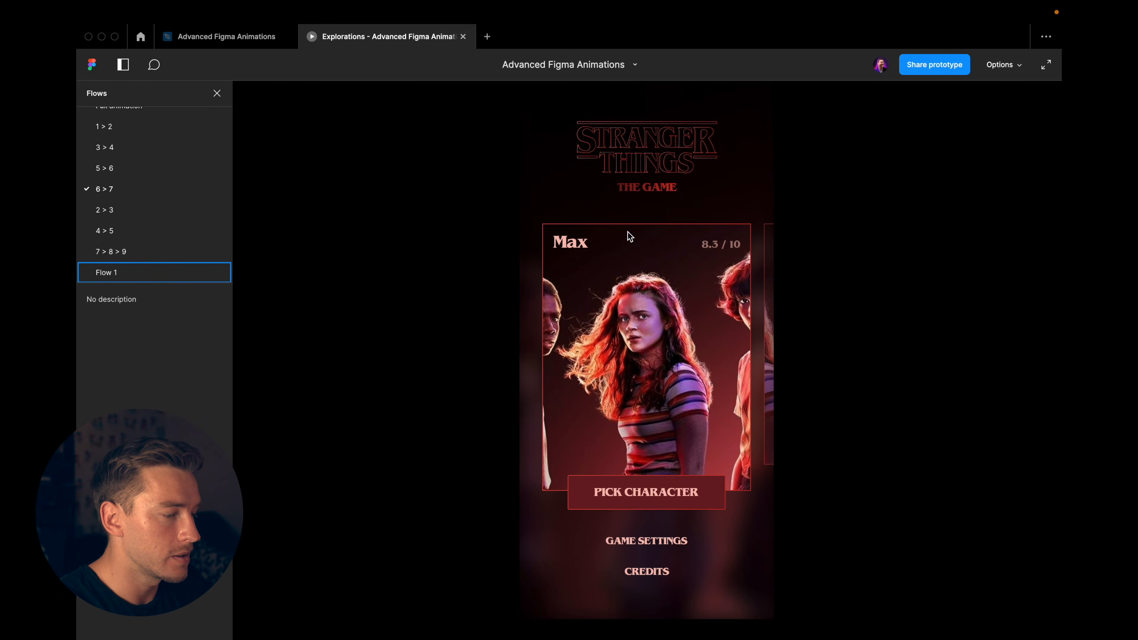
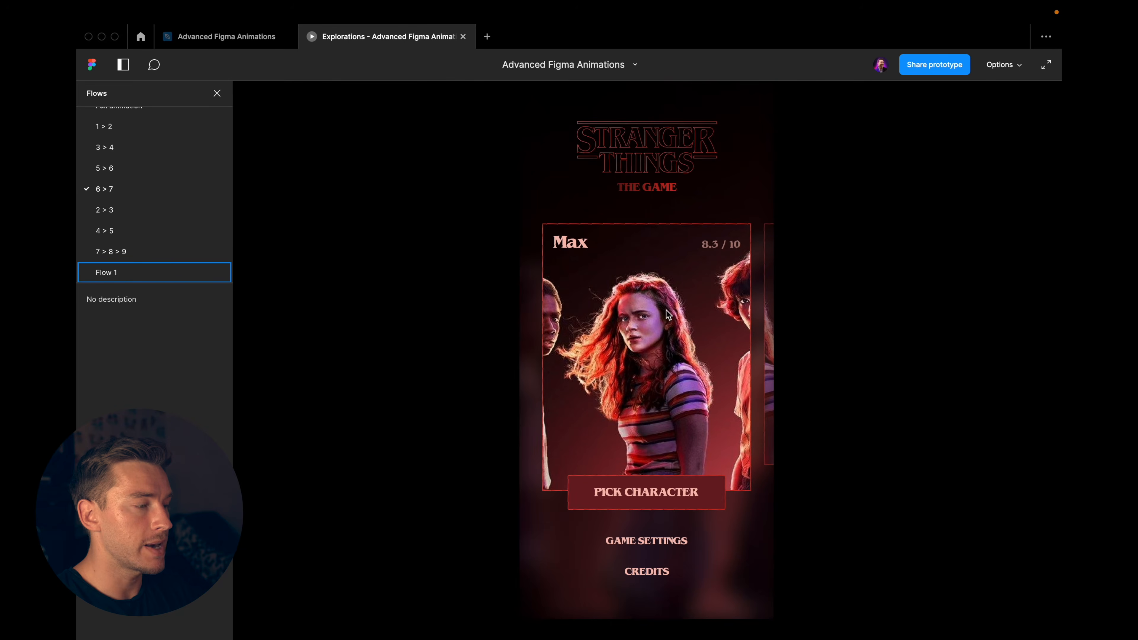
left_click(244, 37)
Move the off-screen carousel into the lower frame 7 and set its opacity to 100%
scroll(581, 311, "down", 3)
left_click(582, 313)
scroll(583, 314, "down", 5)
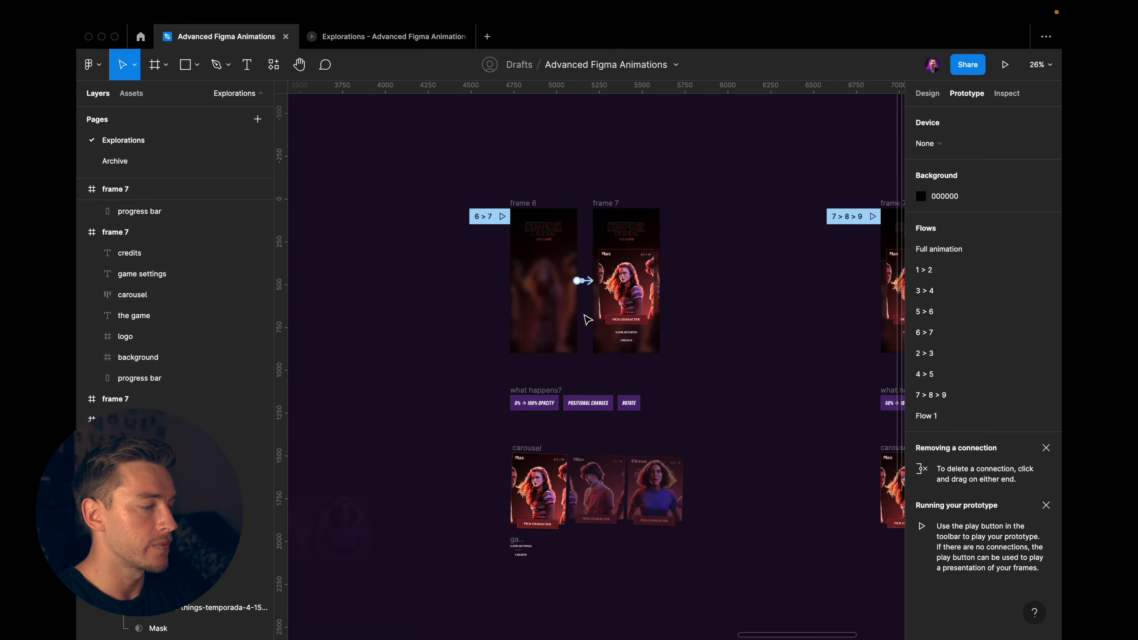
scroll(585, 316, "down", 5)
scroll(588, 319, "up", 6)
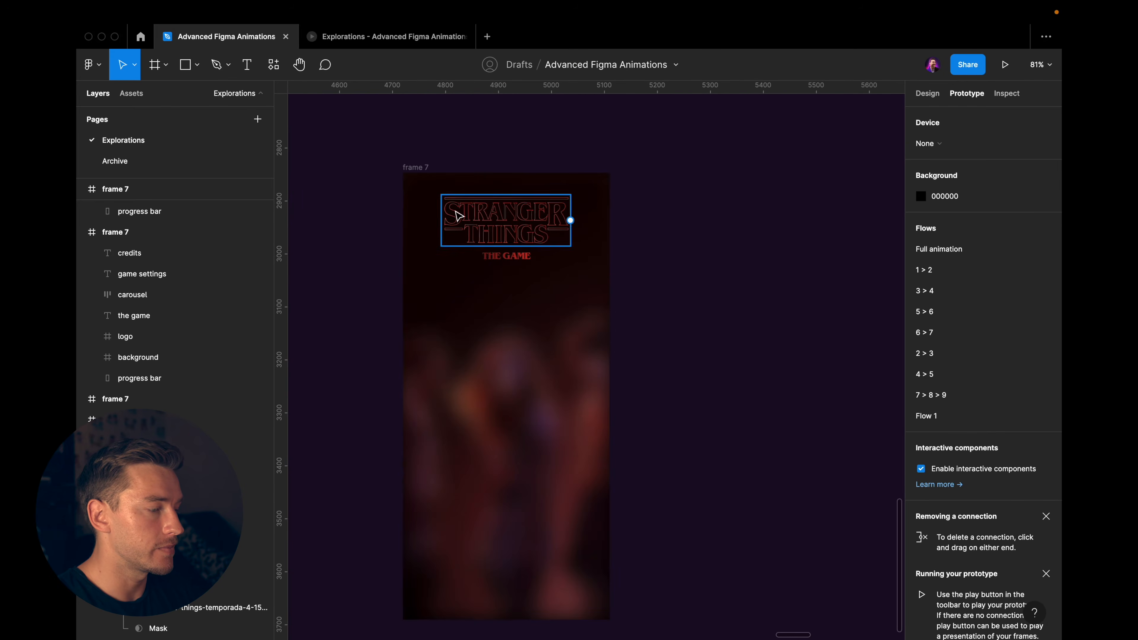
left_click(411, 170)
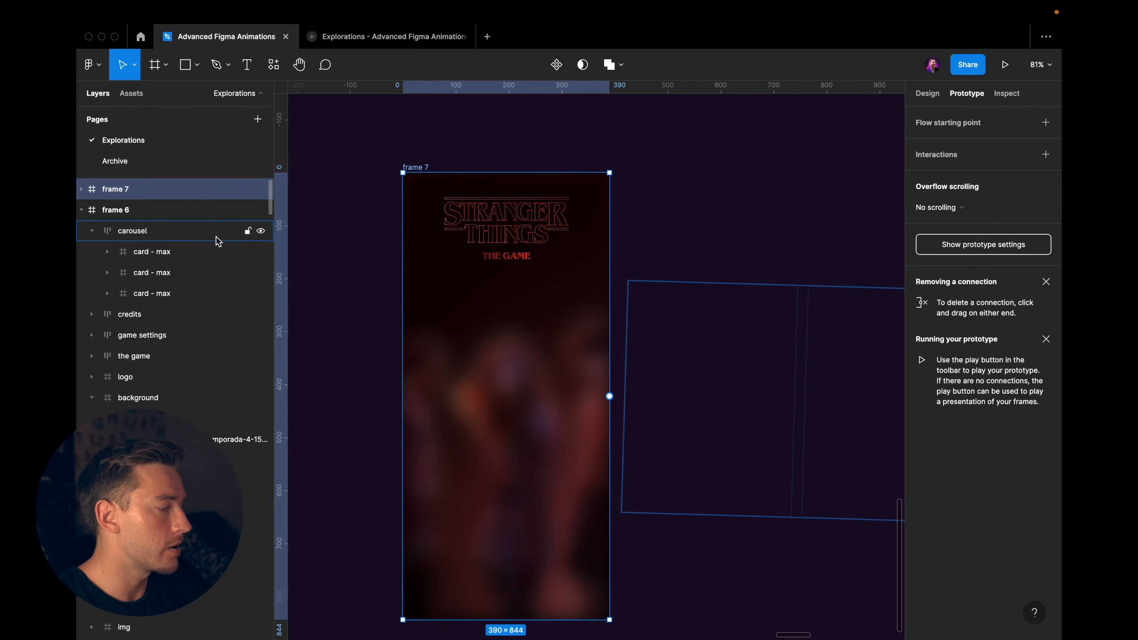
scroll(158, 337, "down", 5)
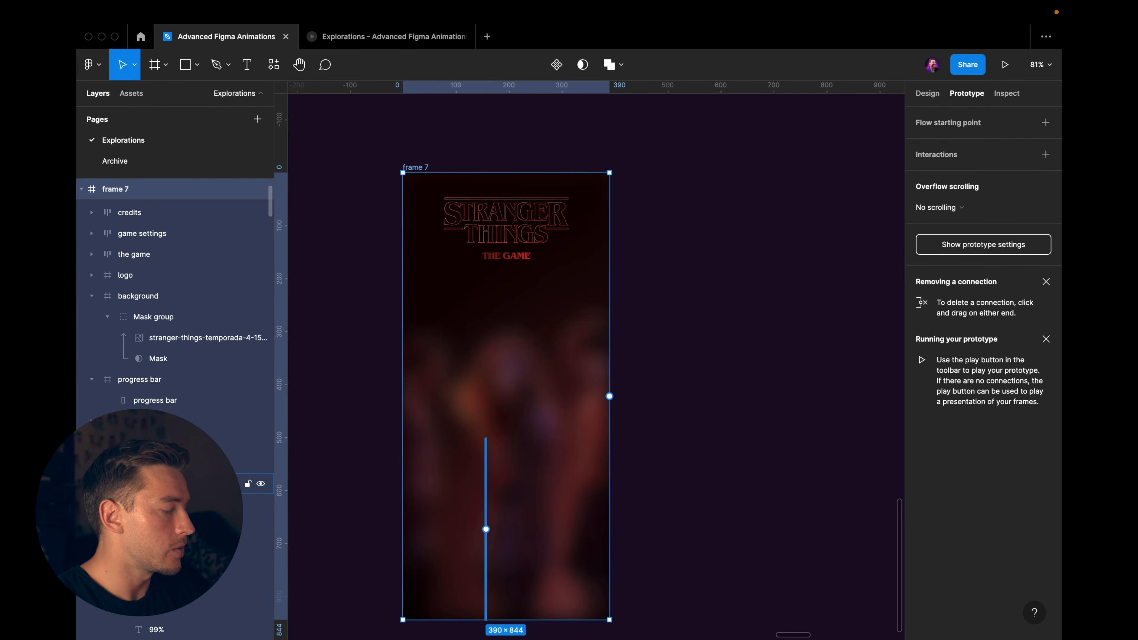
scroll(179, 322, "up", 5)
left_click(180, 209)
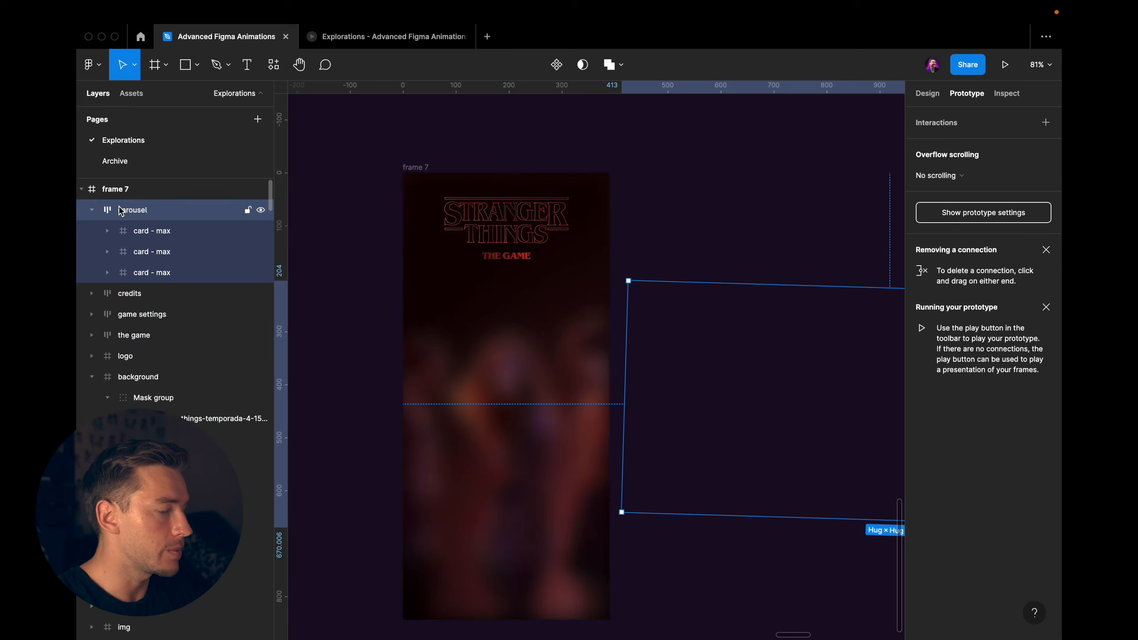
scroll(564, 326, "down", 2)
left_click_drag(576, 363, 519, 383)
key("0")
scroll(518, 380, "down", 3)
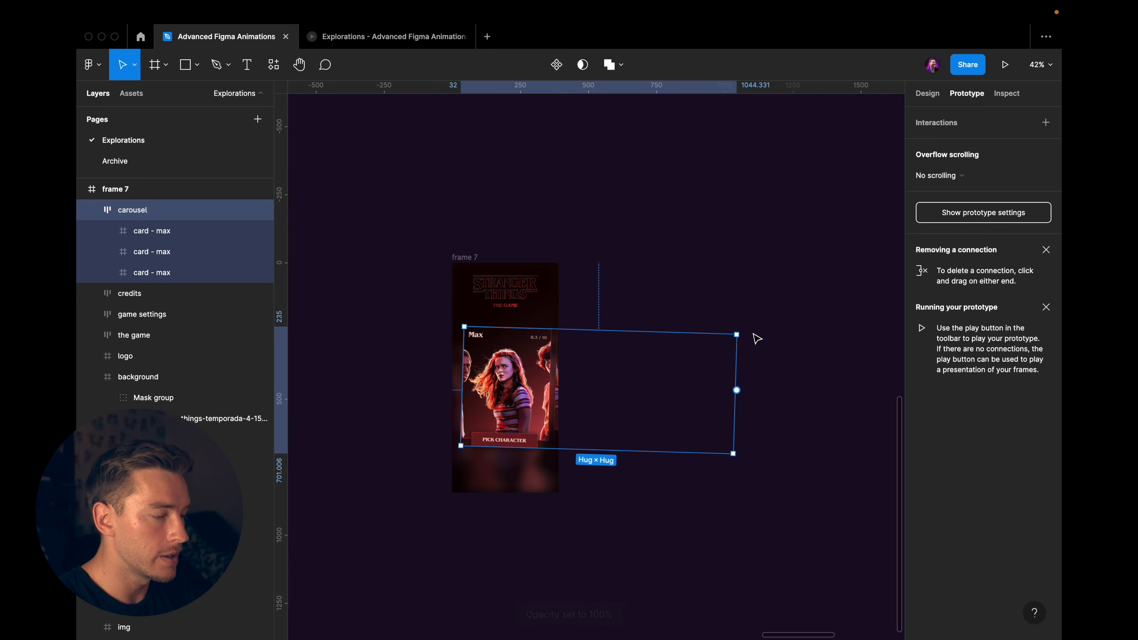
Straighten the carousel's tilt in the lower frame 7 and position it at about X 35, Y 251
left_click_drag(746, 330, 729, 326)
scroll(482, 385, "up", 5)
key("alt")
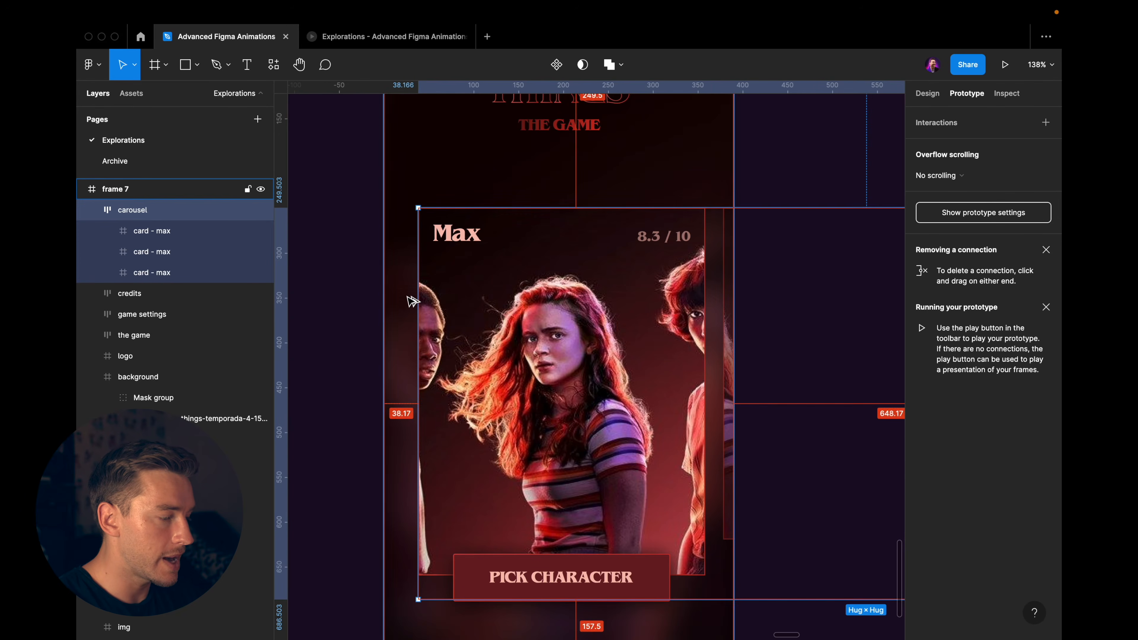
key("Left")
key("Left")
key("Left")
left_click_drag(562, 313, 563, 316)
scroll(609, 298, "down", 5)
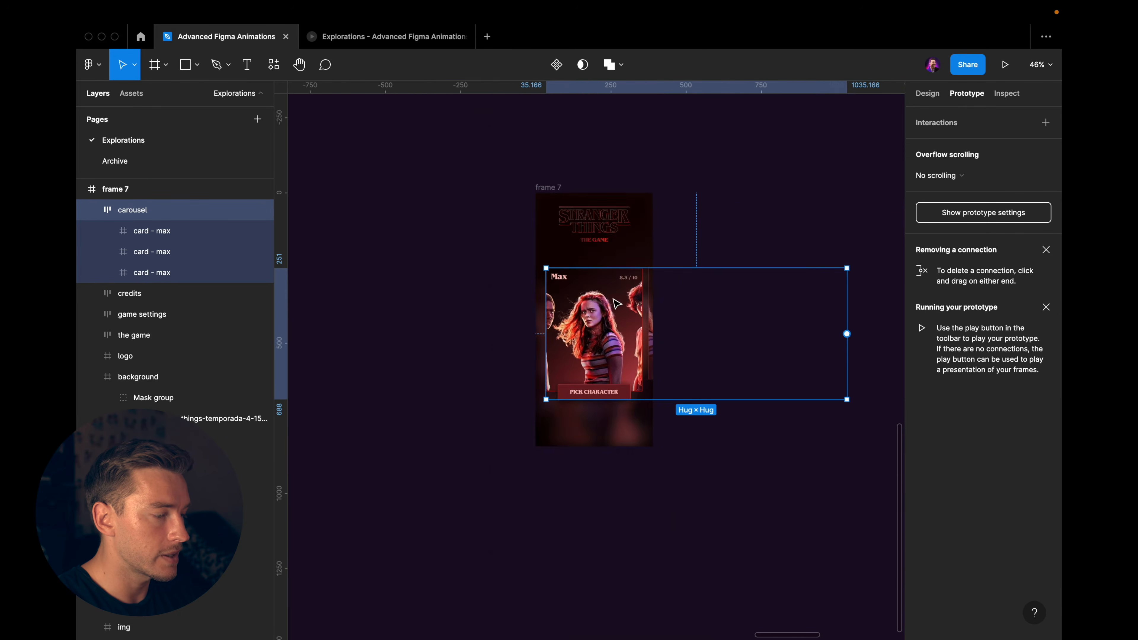
scroll(617, 303, "up", 3)
scroll(613, 299, "down", 1)
key("Escape")
Set the opacity of the game settings and credits items in the lower frame 7 to 100%
left_click(582, 499)
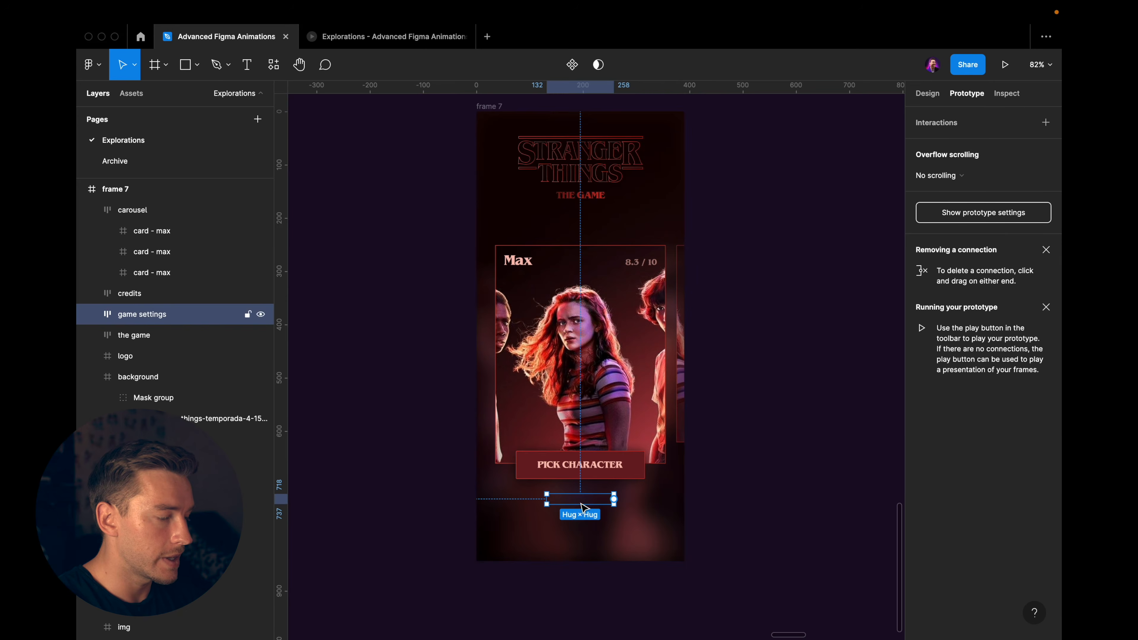
left_click(583, 528, "shift")
key("0")
scroll(598, 522, "up", 3)
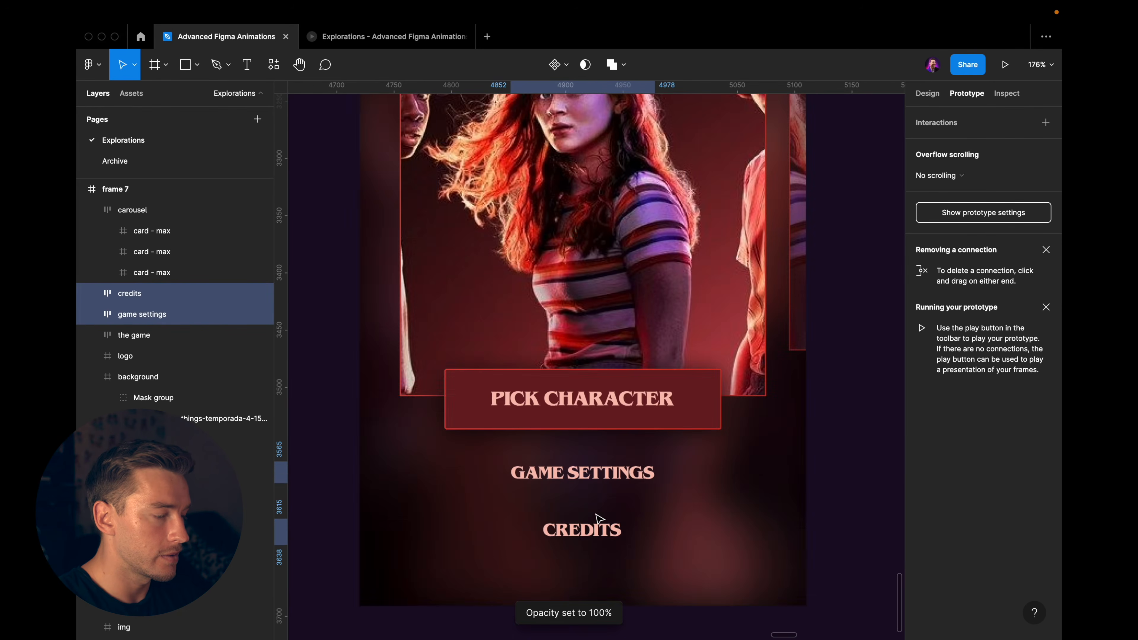
scroll(599, 519, "down", 3)
scroll(600, 519, "up", 2)
Shift the carousel slightly upward in the lower frame 7, away from the menu items
left_click(622, 334)
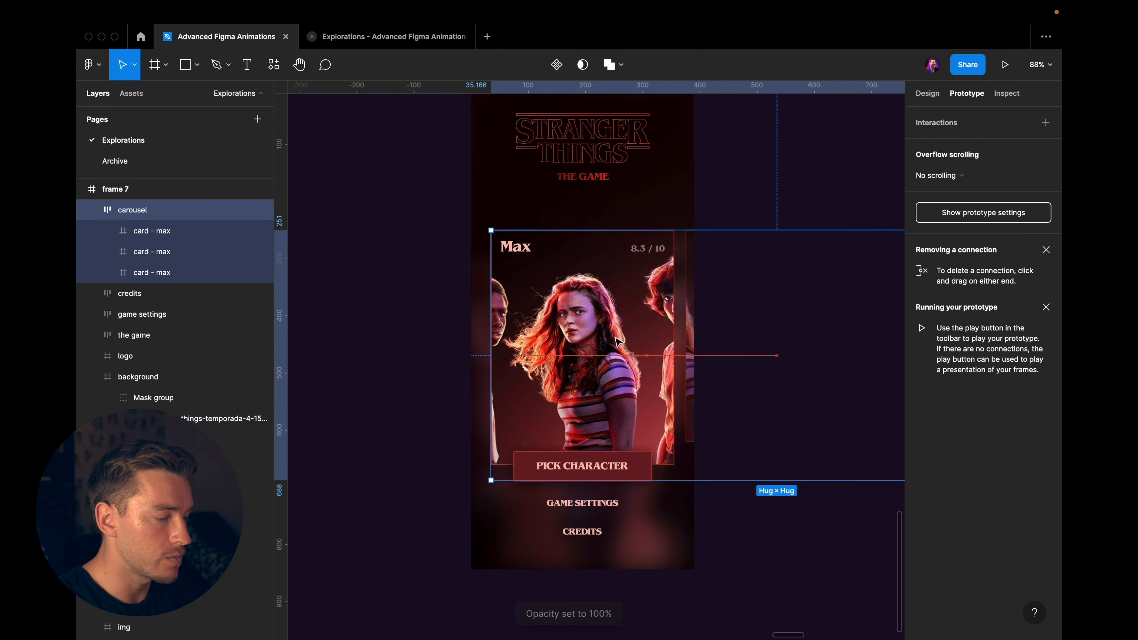
left_click_drag(617, 339, 617, 334)
key("Escape")
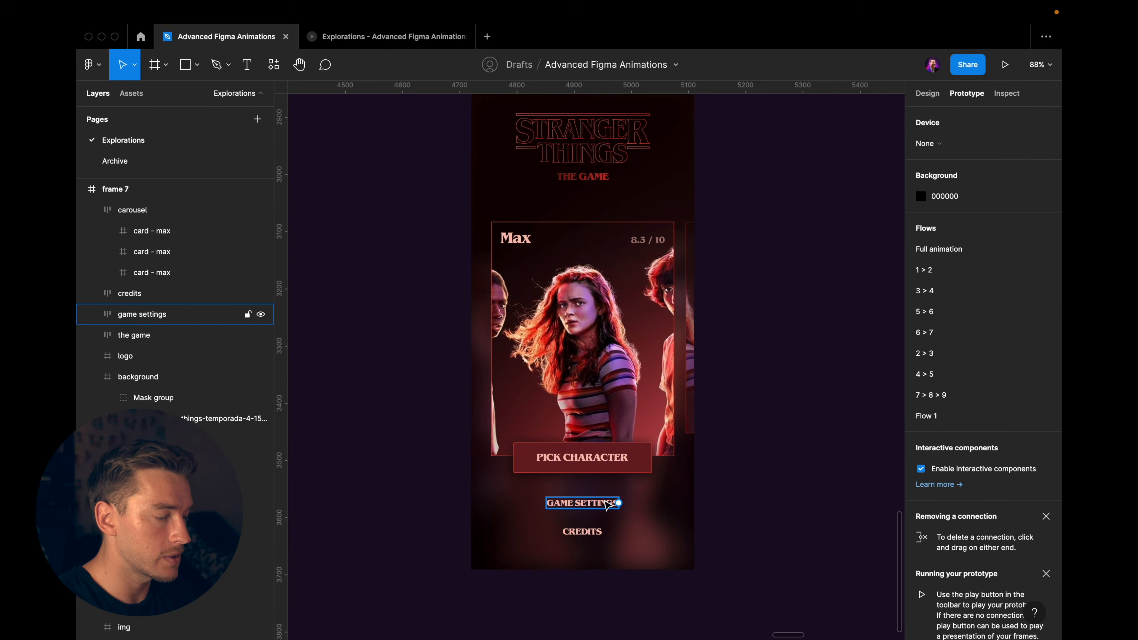
Move the game settings item up to Y 713 and the credits item up to Y 763 in the lower frame 7
left_click(606, 509)
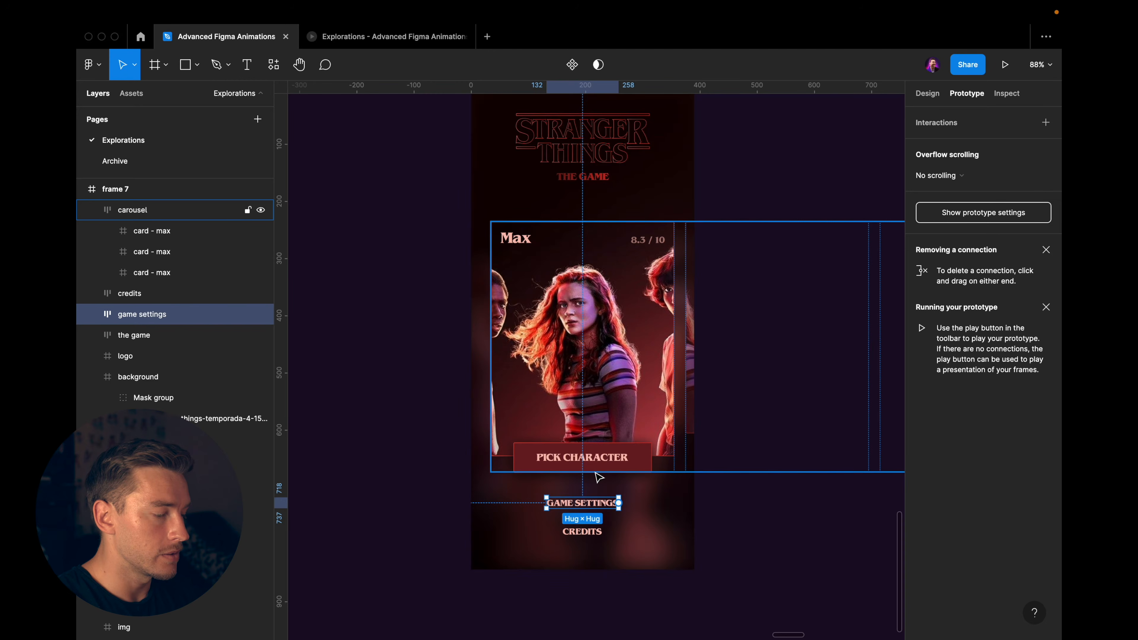
key("Up")
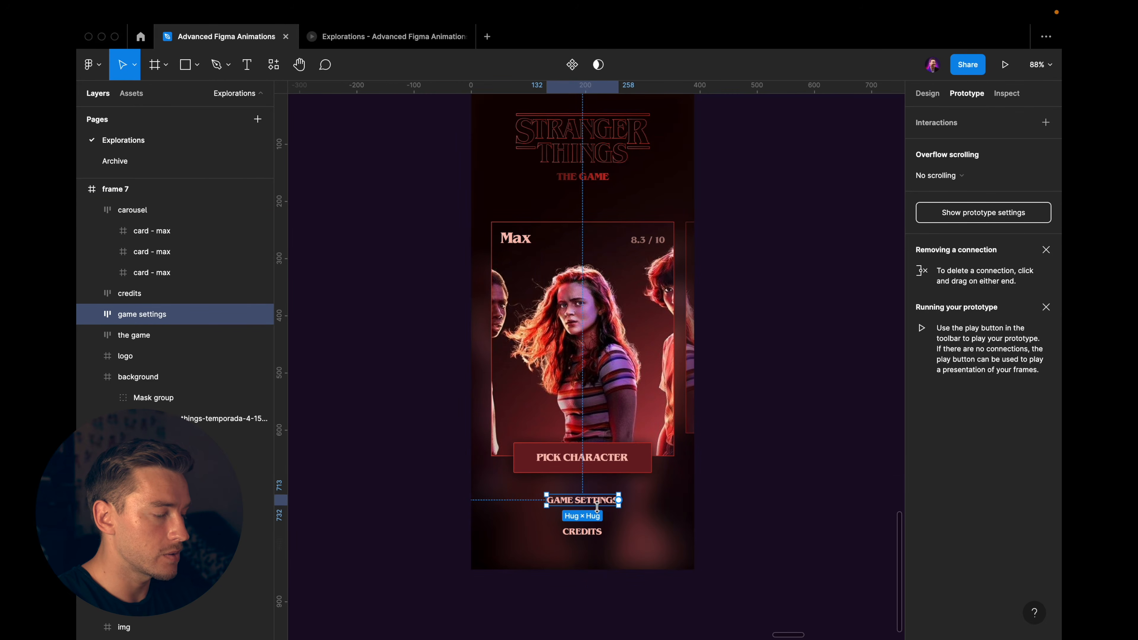
left_click(584, 533)
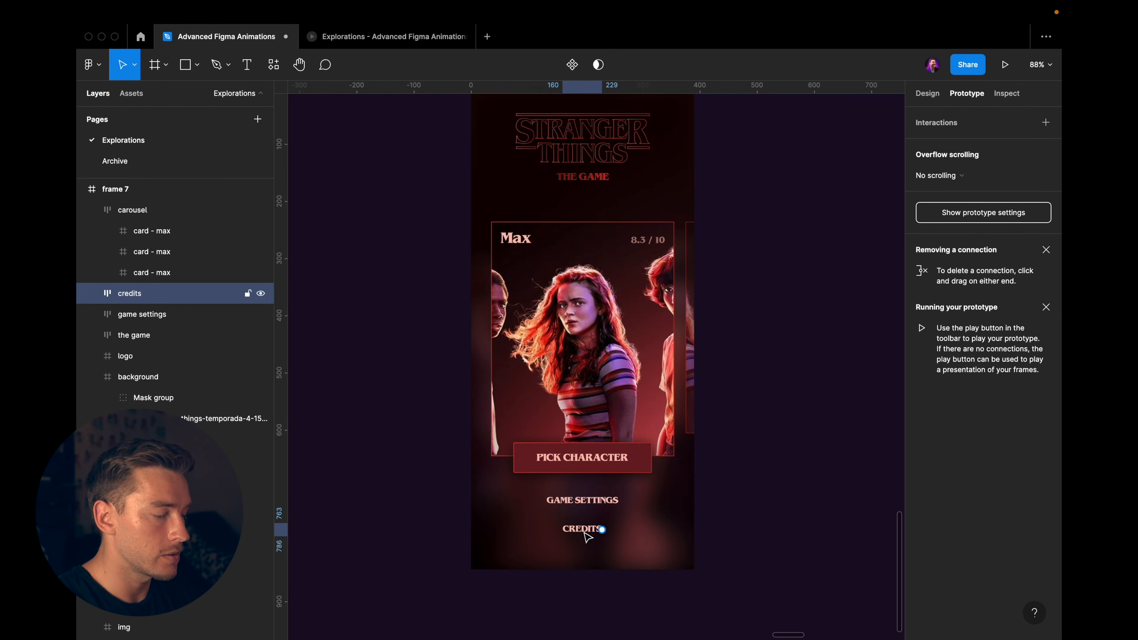
key("Escape")
scroll(581, 533, "down", 3)
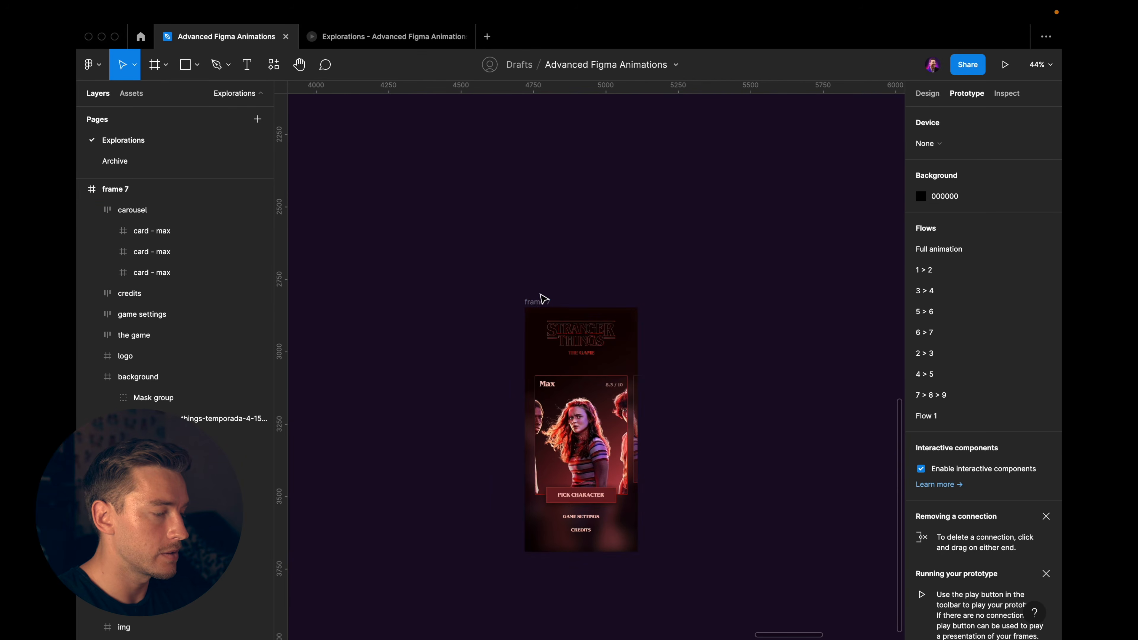
Connect the lower frame 6 to the lower frame 7 with a prototype interaction
left_click(544, 306)
key("shift+1")
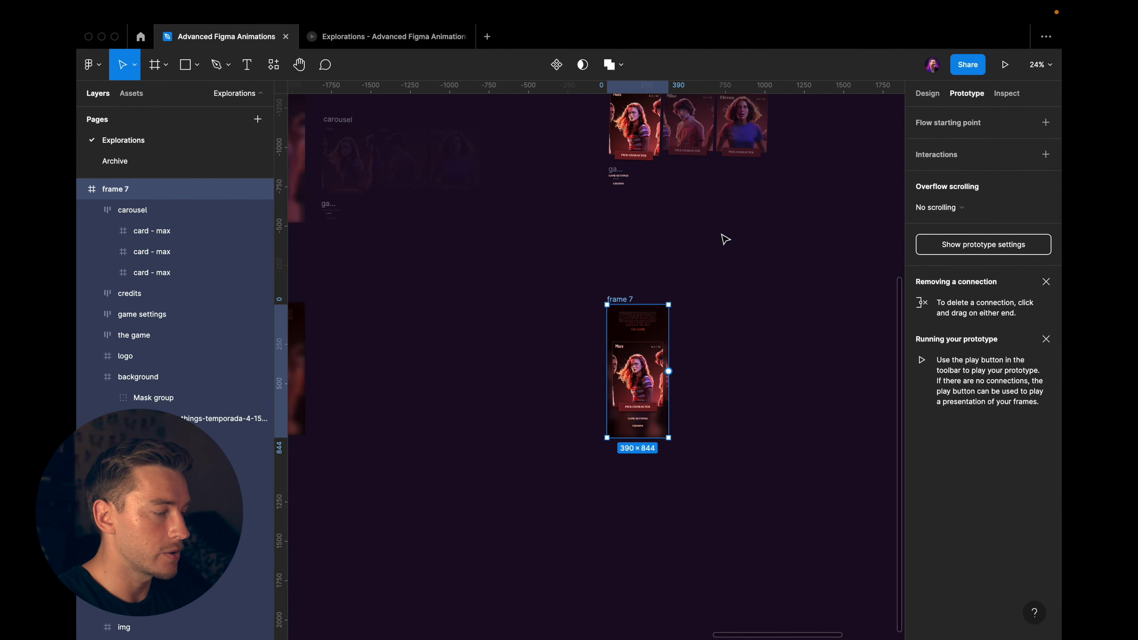
scroll(725, 239, "left", 3)
left_click(318, 293)
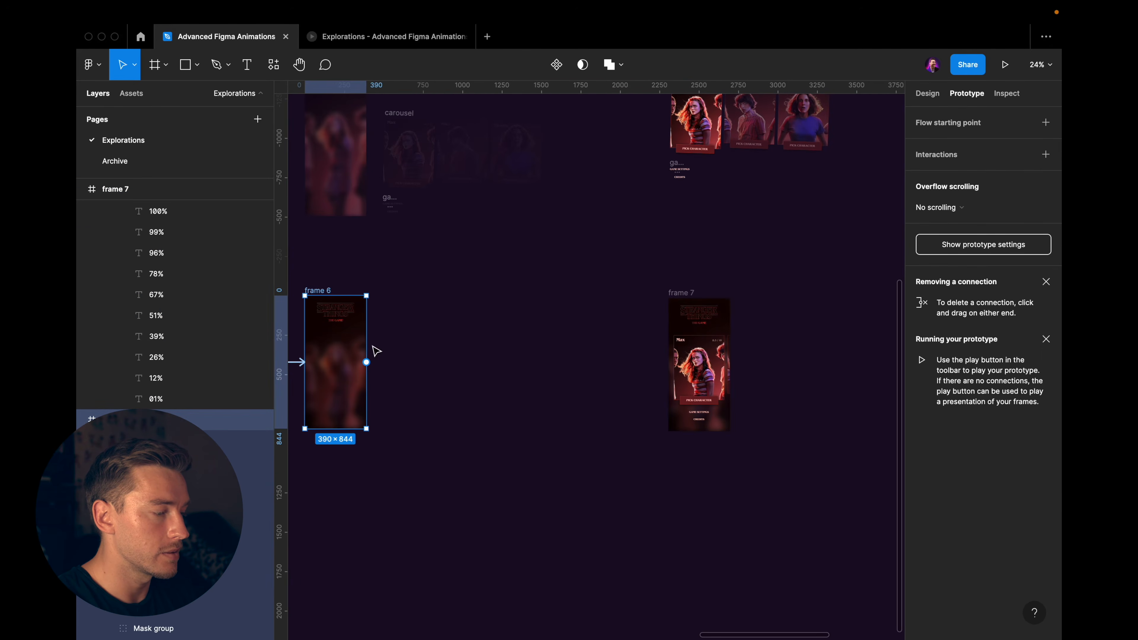
left_click_drag(368, 363, 698, 359)
Examine the trigger, delay, easing curve and duration of the reference 6 > 7 interaction
scroll(690, 367, "up", 8)
scroll(690, 368, "right", 3)
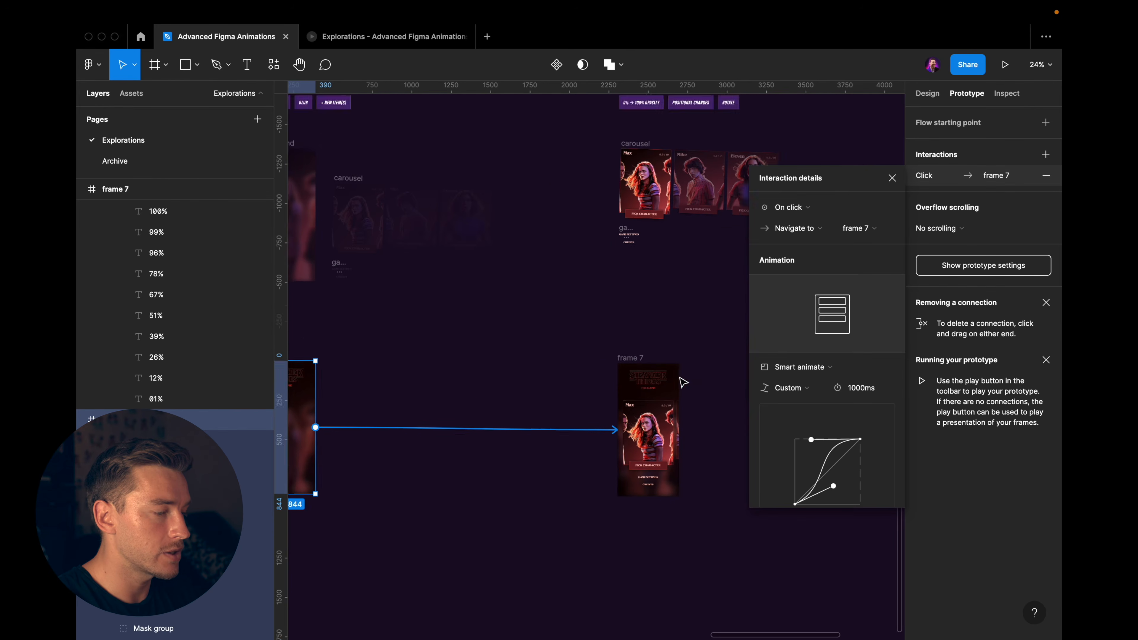
left_click(554, 193)
left_click(615, 268)
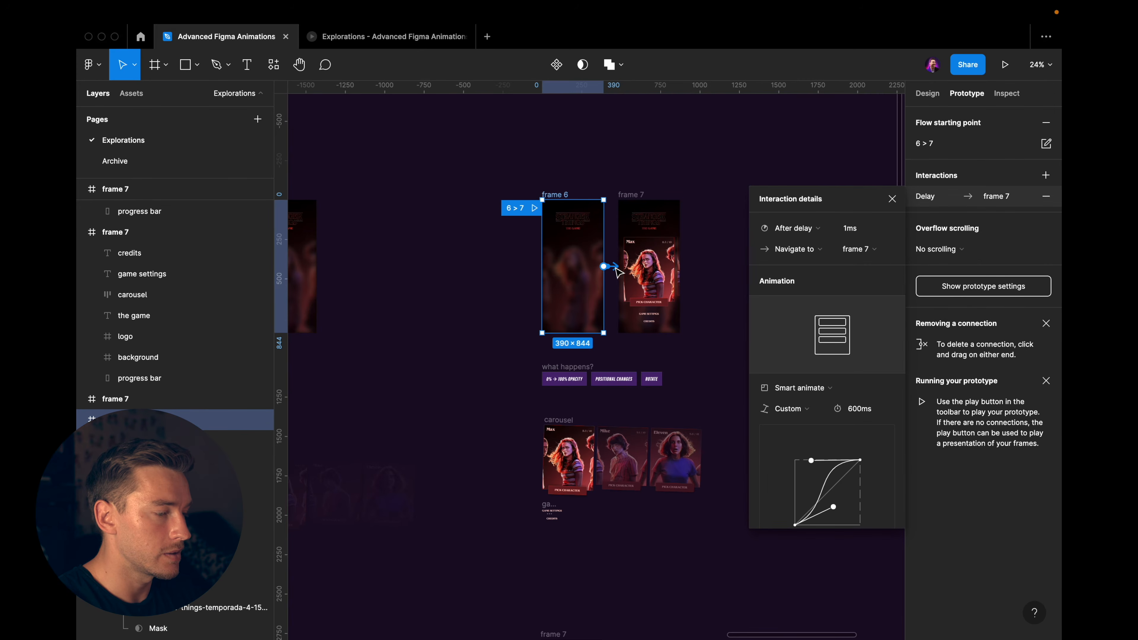
scroll(872, 352, "down", 3)
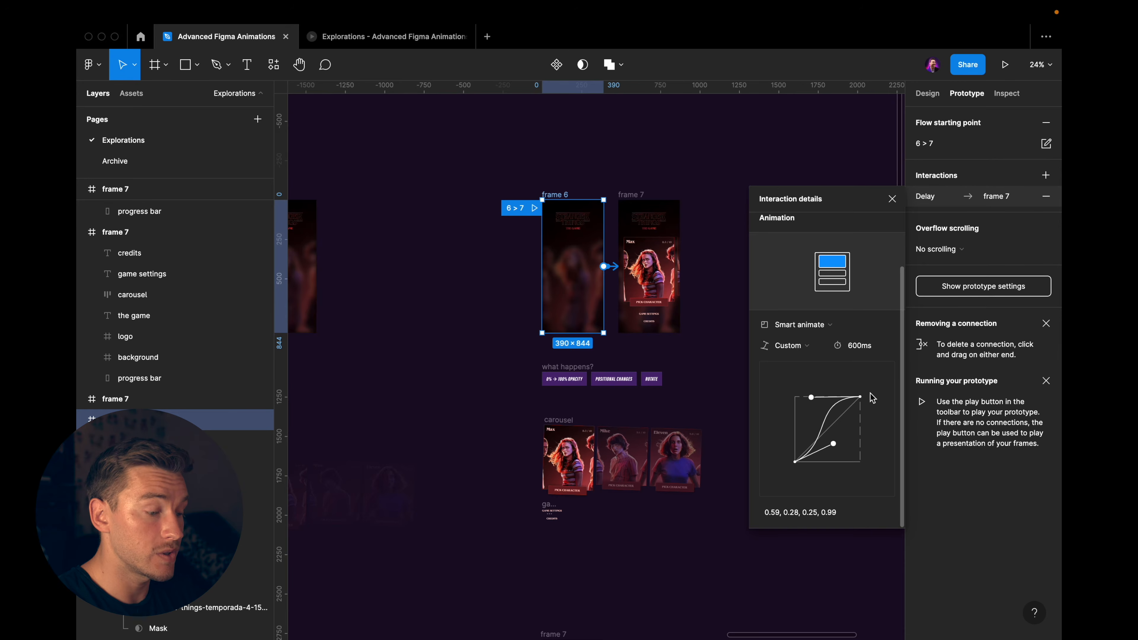
scroll(653, 434, "down", 8)
scroll(576, 437, "up", 3)
left_click(574, 437)
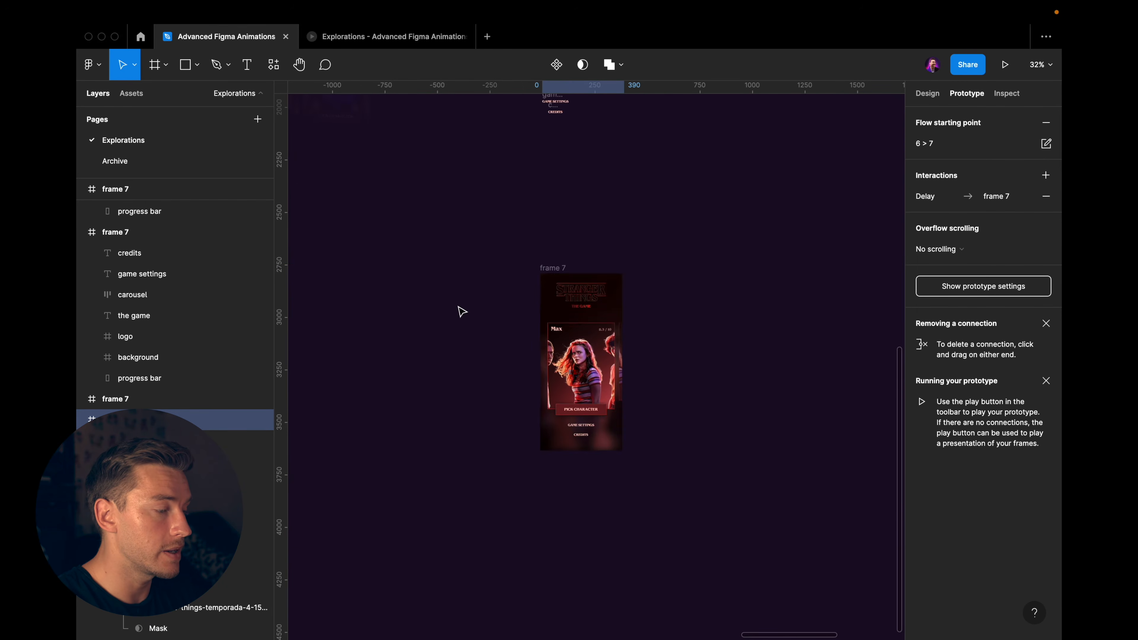
Set the lower frame 6 to frame 7 interaction to After delay with 1 ms and a 600 ms Smart animate duration
scroll(461, 311, "left", 5)
left_click(289, 270)
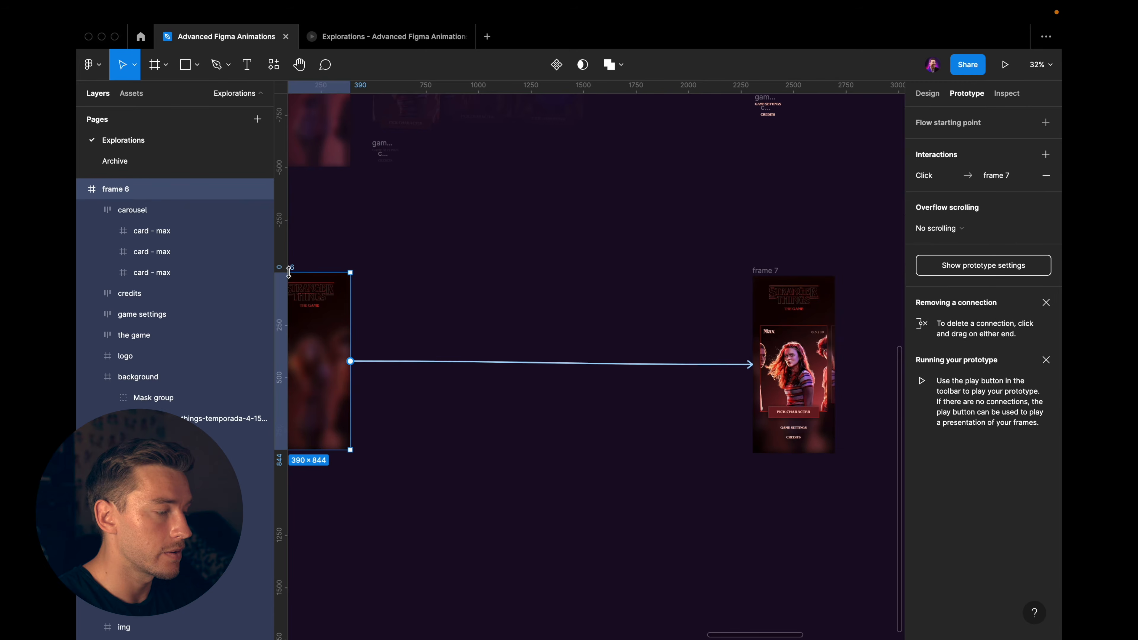
left_click(668, 364)
left_click(792, 207)
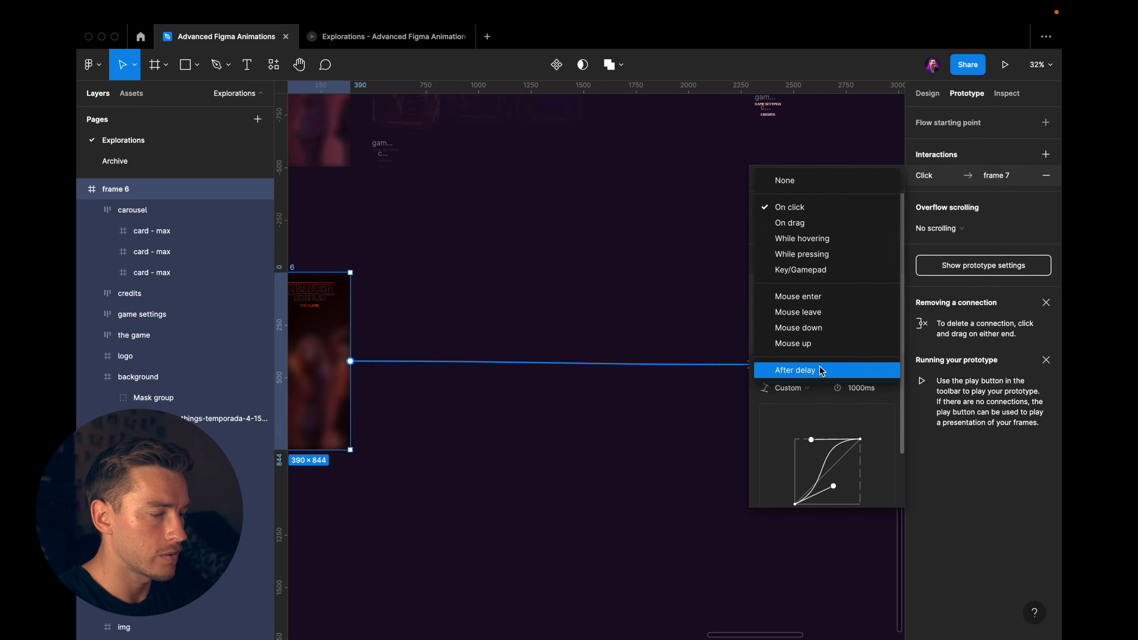
left_click(819, 371)
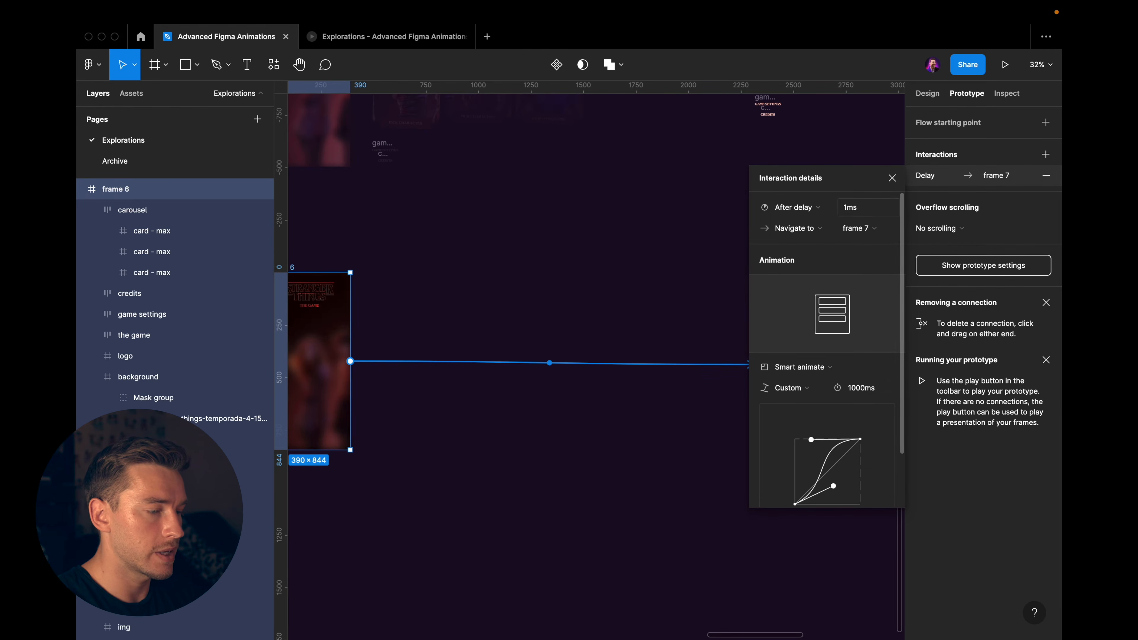
scroll(795, 407, "down", 3)
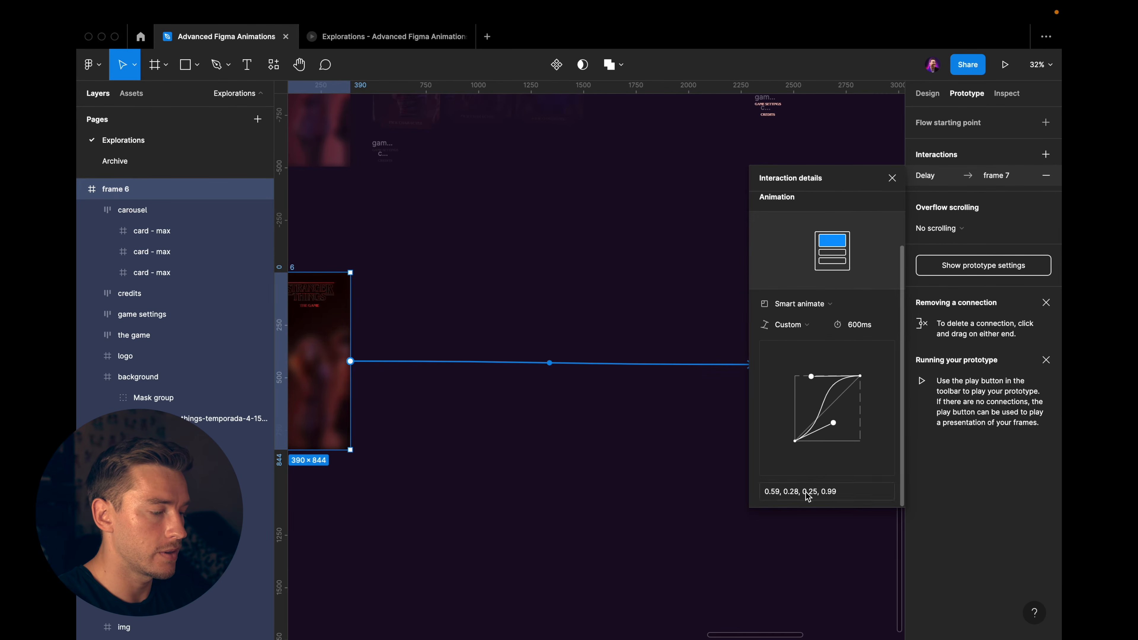
scroll(635, 412, "down", 5)
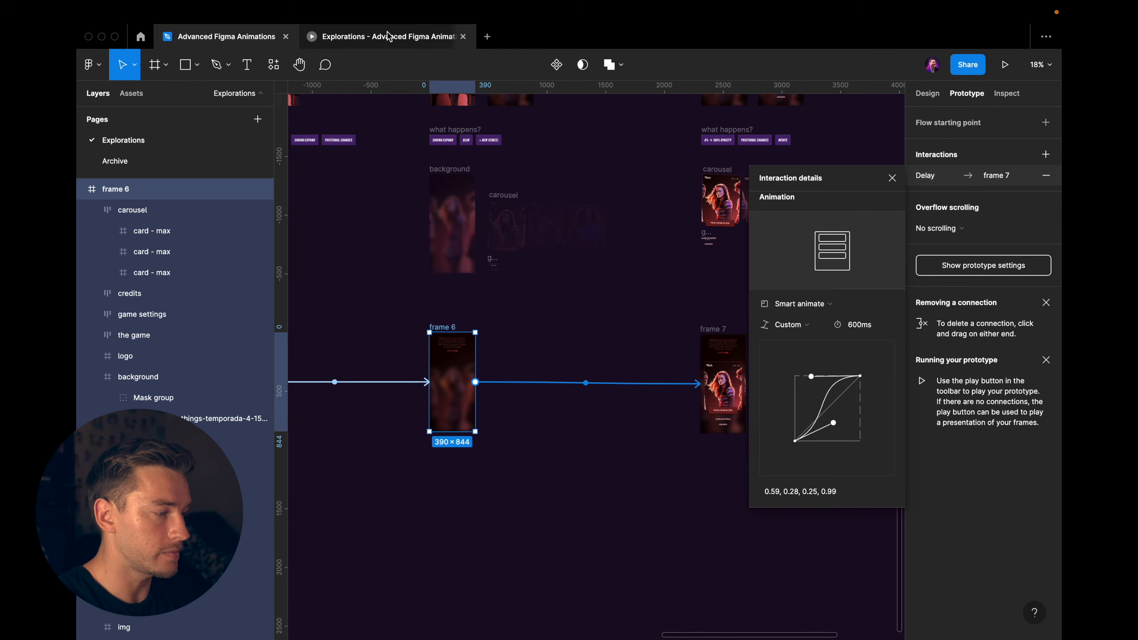
Play Flow 1 in the prototype preview to check the frame 6 to frame 7 transition
left_click(394, 39)
left_click(128, 272)
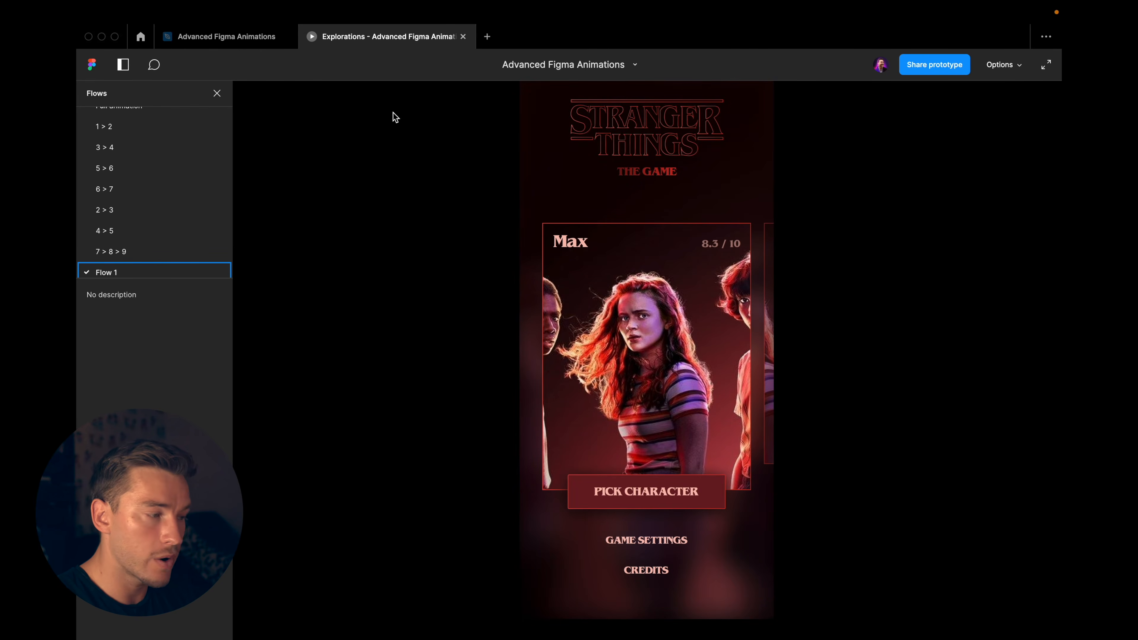
left_click(230, 44)
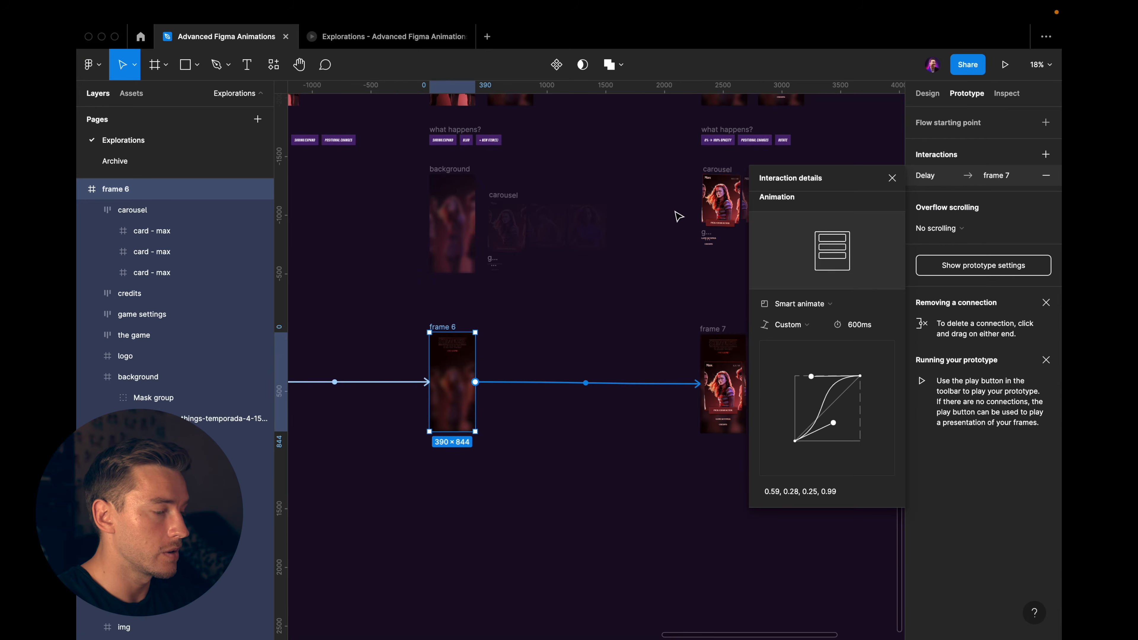
Duplicate the lower frame 7 beneath the 7 > 8 > 9 reference frames and rename the copy frame 8
left_click(679, 216)
scroll(663, 242, "right", 5)
scroll(587, 384, "down", 3)
scroll(587, 386, "up", 1)
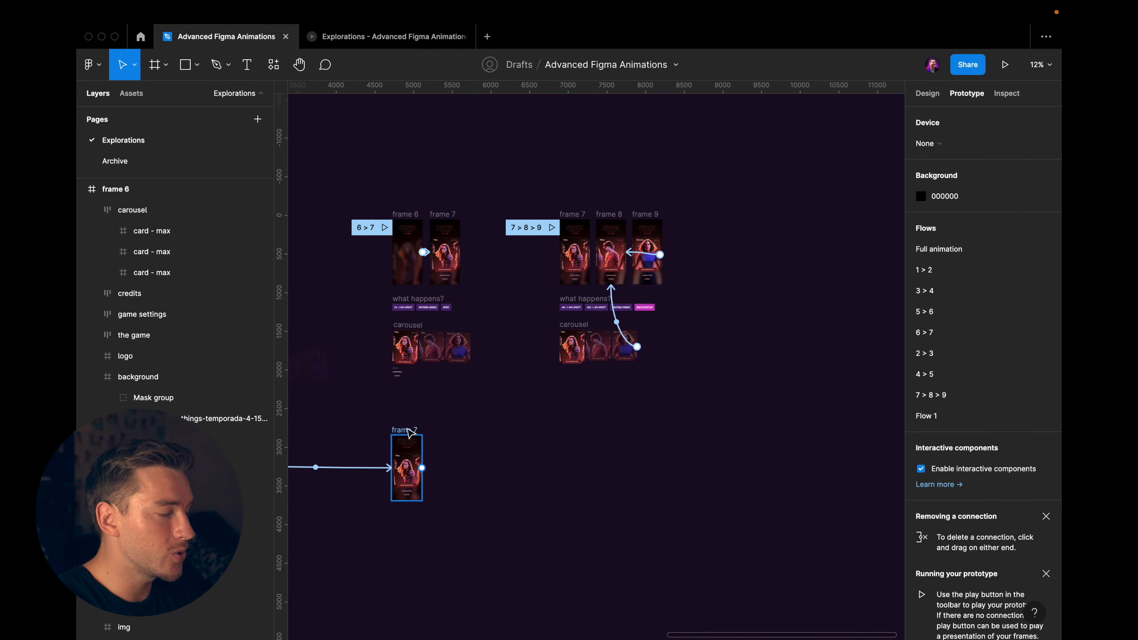
left_click_drag(410, 432, 571, 432, "alt")
scroll(573, 431, "up", 3)
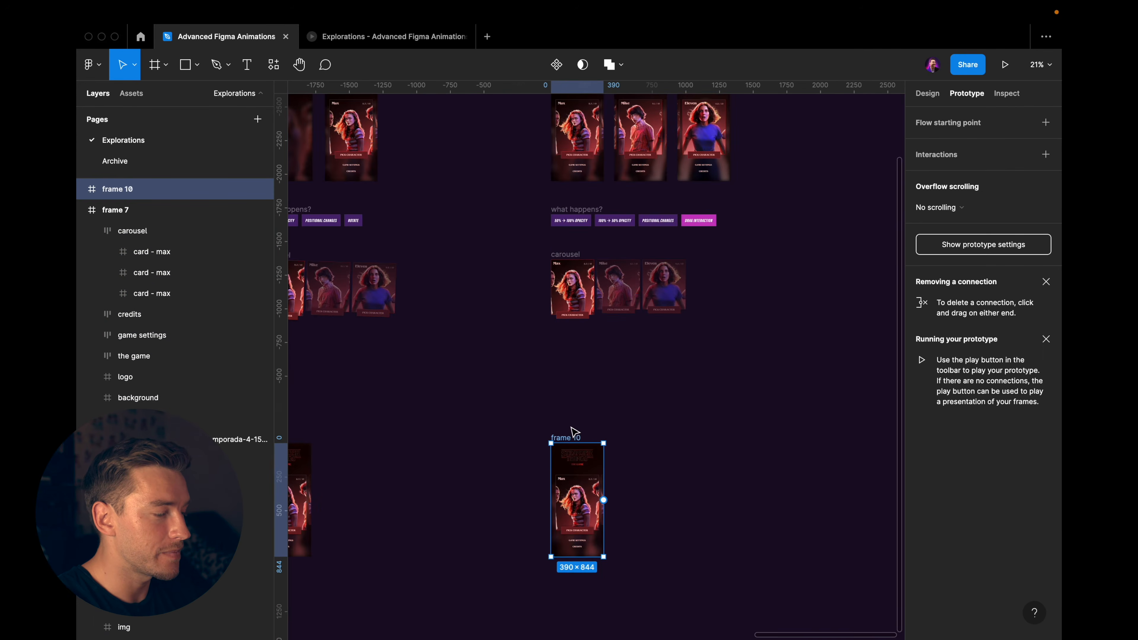
left_click(572, 428)
double_click(567, 438)
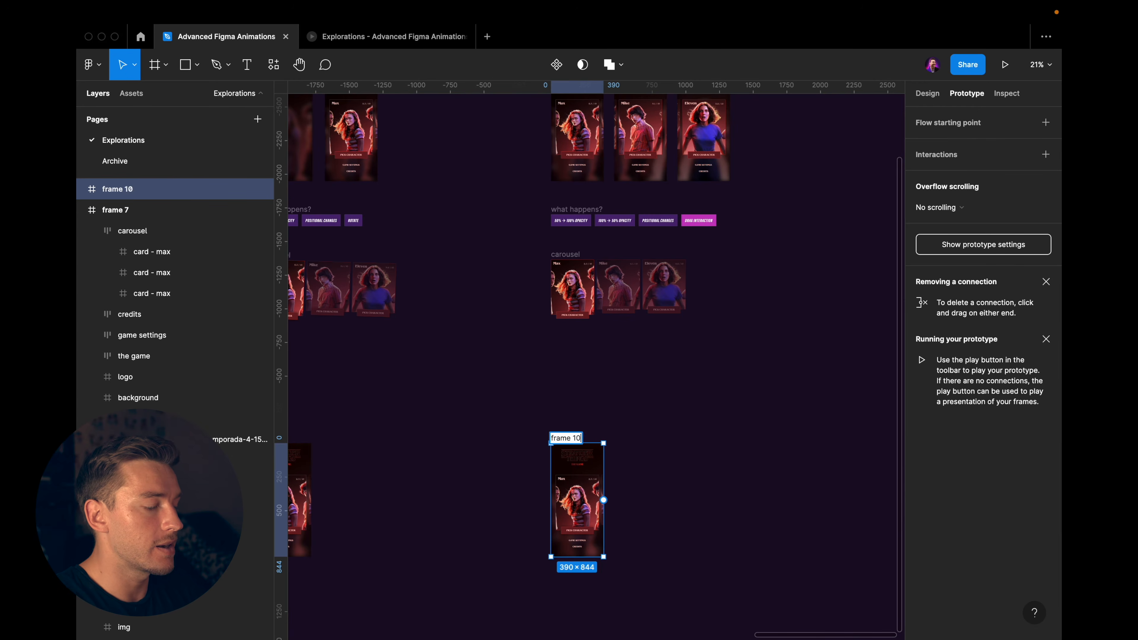
scroll(577, 439, "right", 3)
left_click(577, 439)
scroll(576, 438, "down", 2)
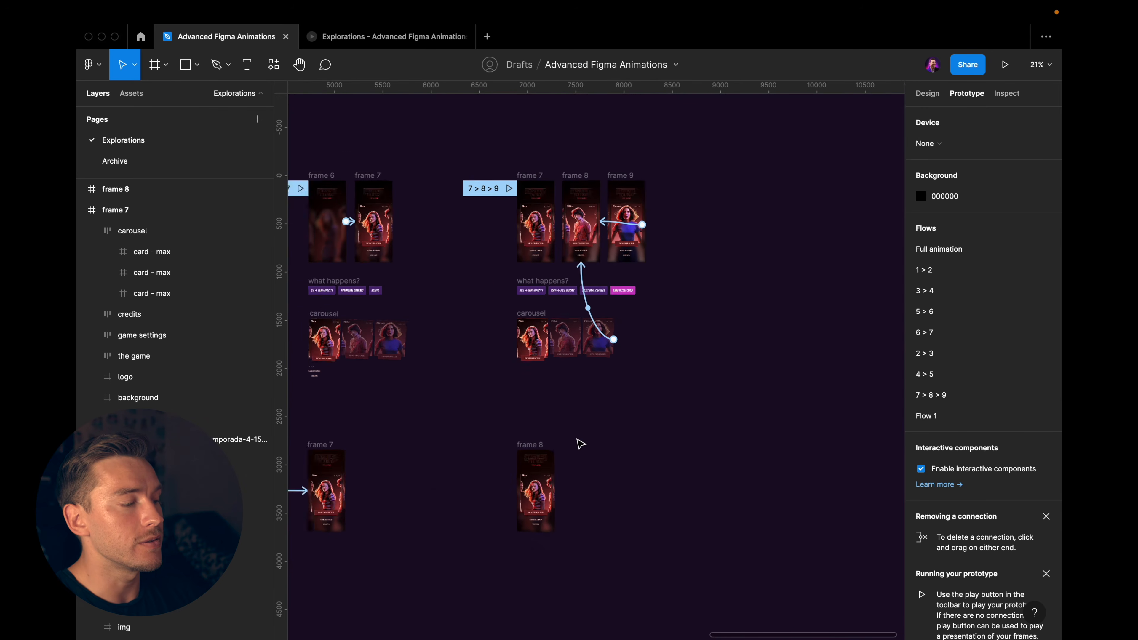
Play the 7 > 8 > 9 reference flow in the prototype preview to examine its carousel drag interaction
scroll(577, 439, "up", 2)
scroll(577, 439, "right", 1)
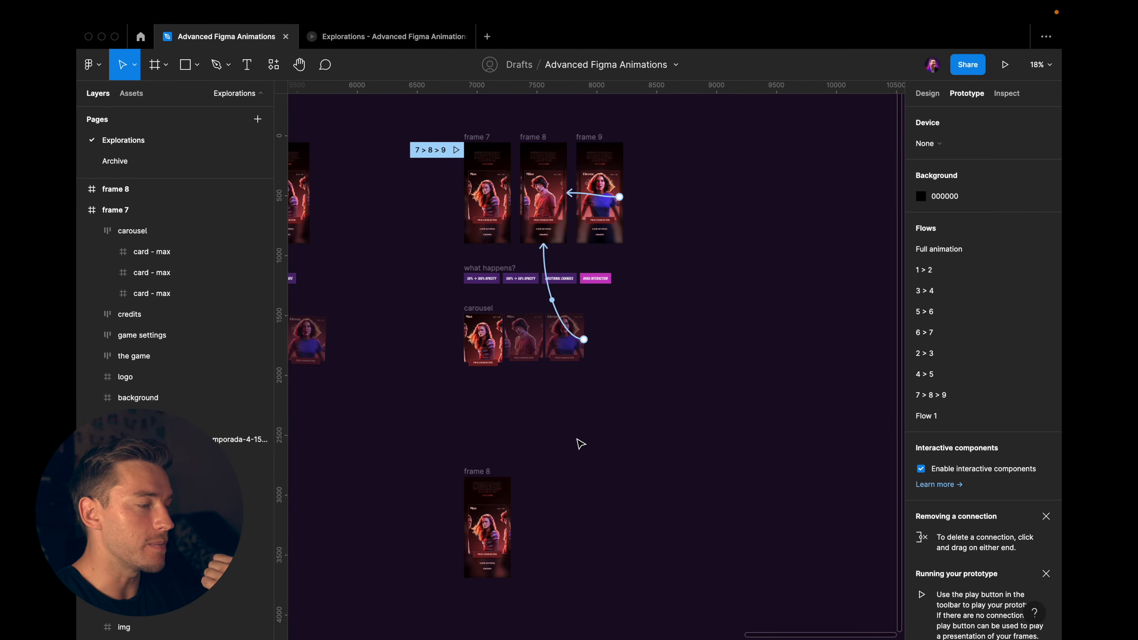
scroll(510, 268, "up", 5)
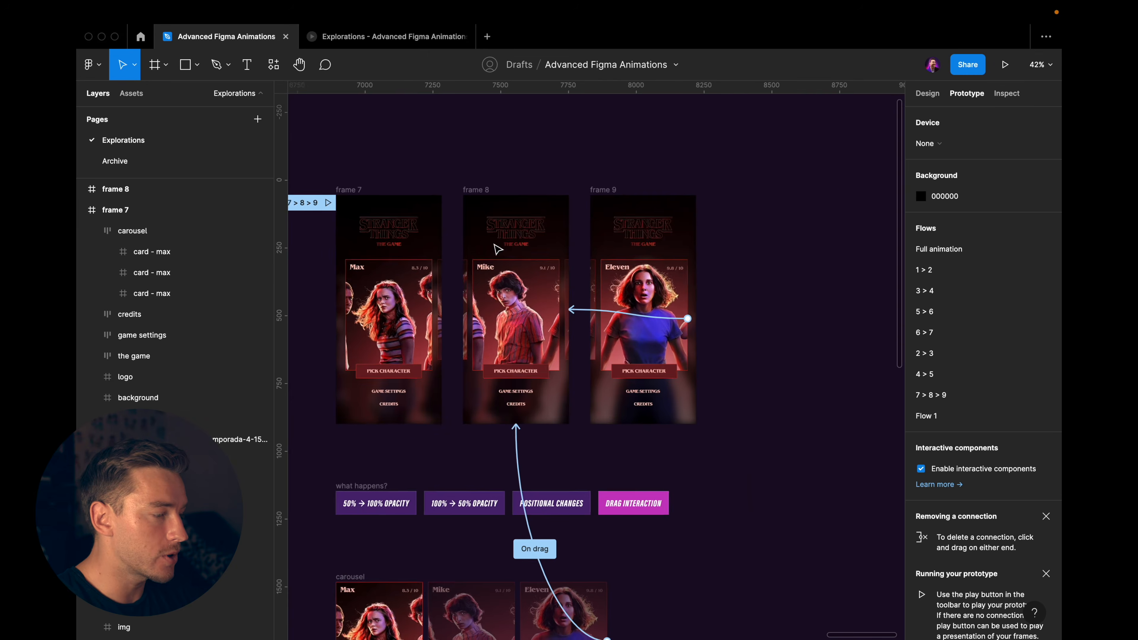
scroll(497, 249, "right", 1)
left_click(355, 207)
left_click(380, 202)
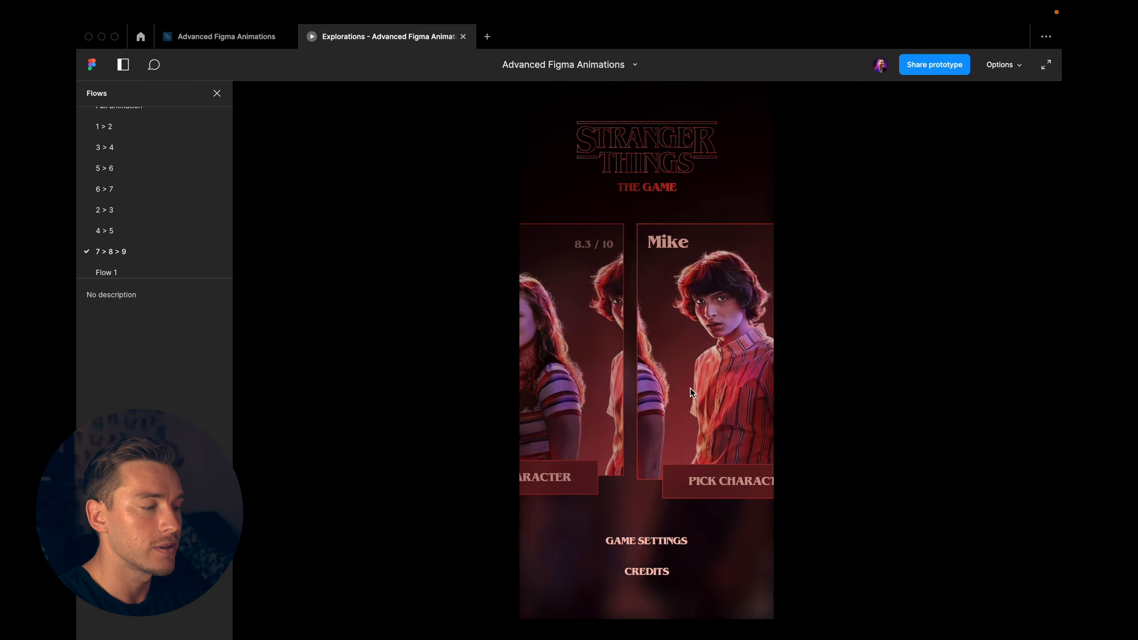
left_click(231, 45)
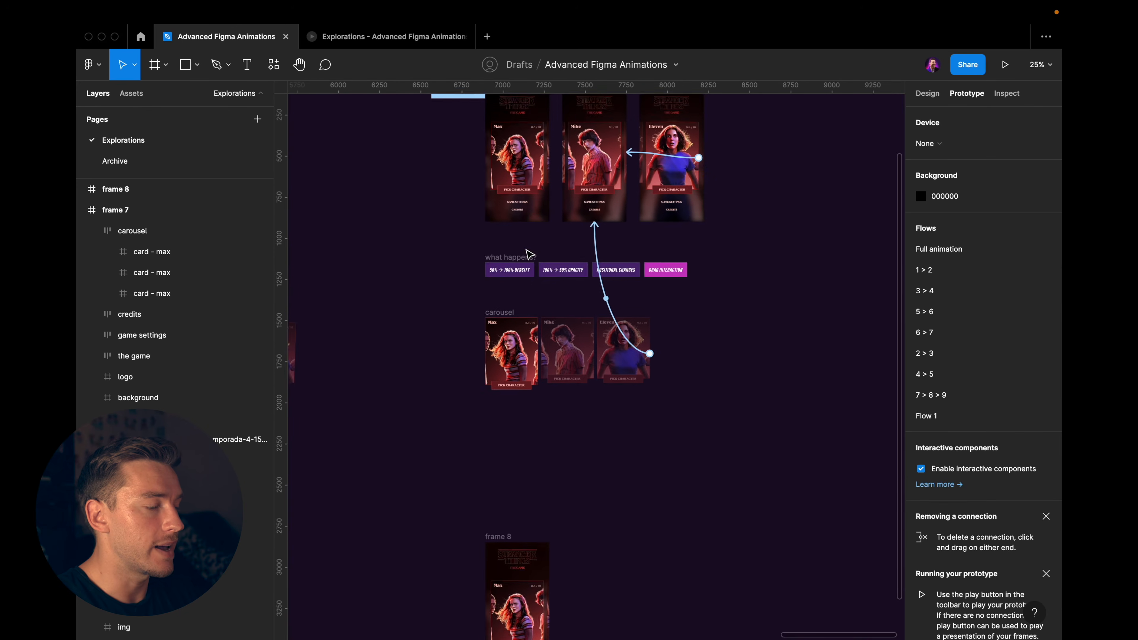
Duplicate the lower frame 8 twice, placing the two copies in a row beside it
scroll(526, 250, "up", 5)
scroll(513, 193, "up", 2)
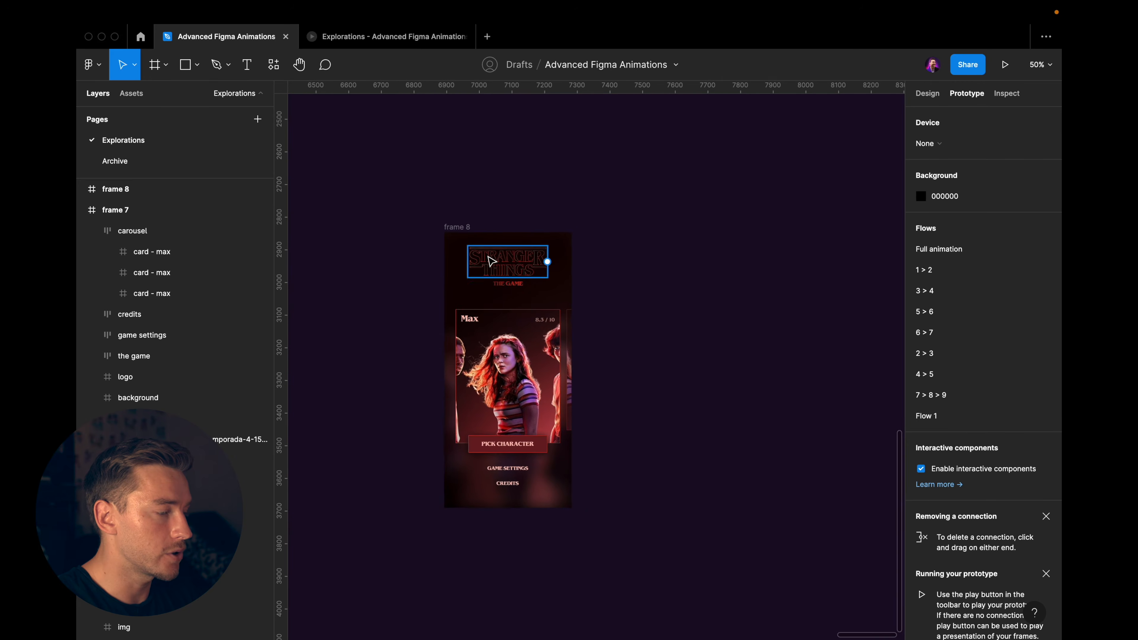
left_click_drag(470, 228, 610, 229, "alt")
scroll(602, 226, "down", 3)
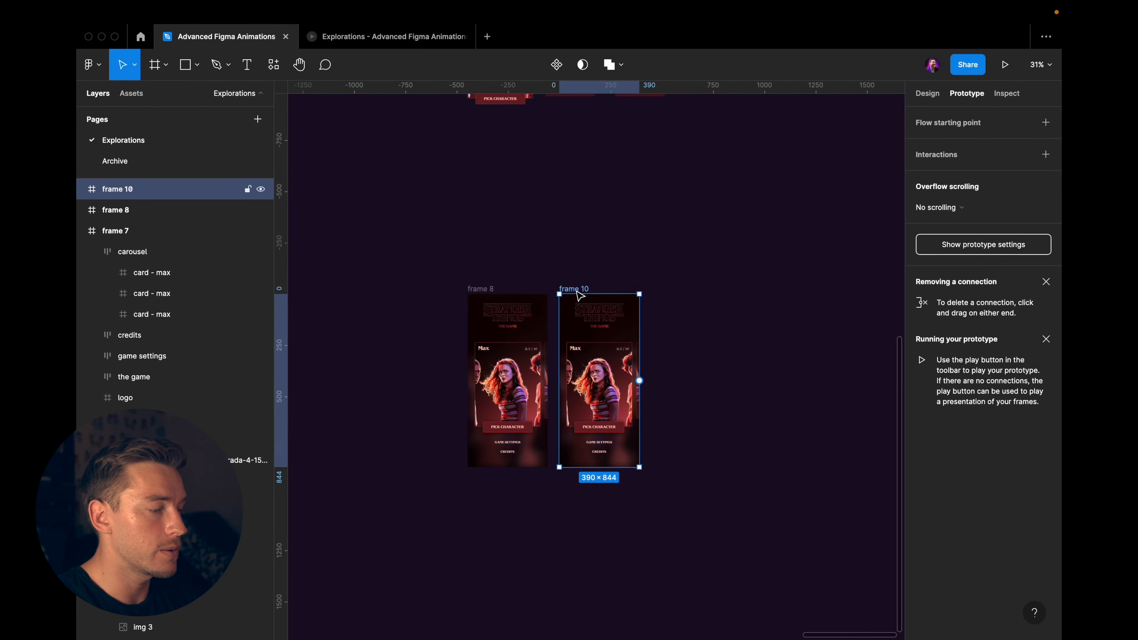
left_click_drag(583, 292, 676, 295, "alt")
Rename the first copy beside the lower frame 8 as frame 9 and the second as frame 10
left_click(580, 286)
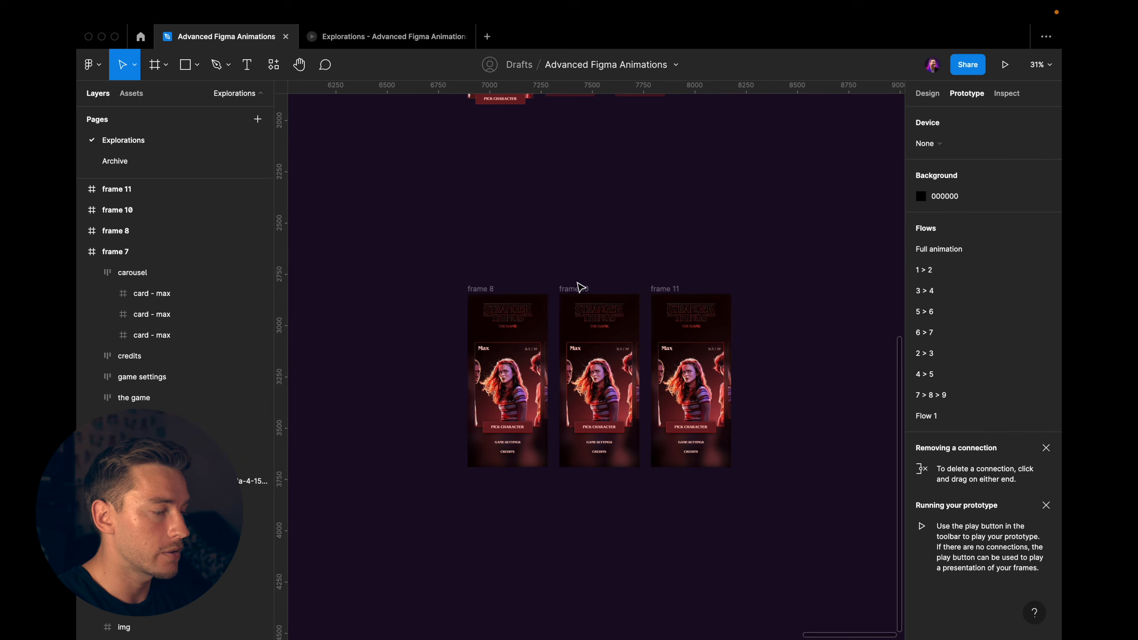
double_click(575, 288)
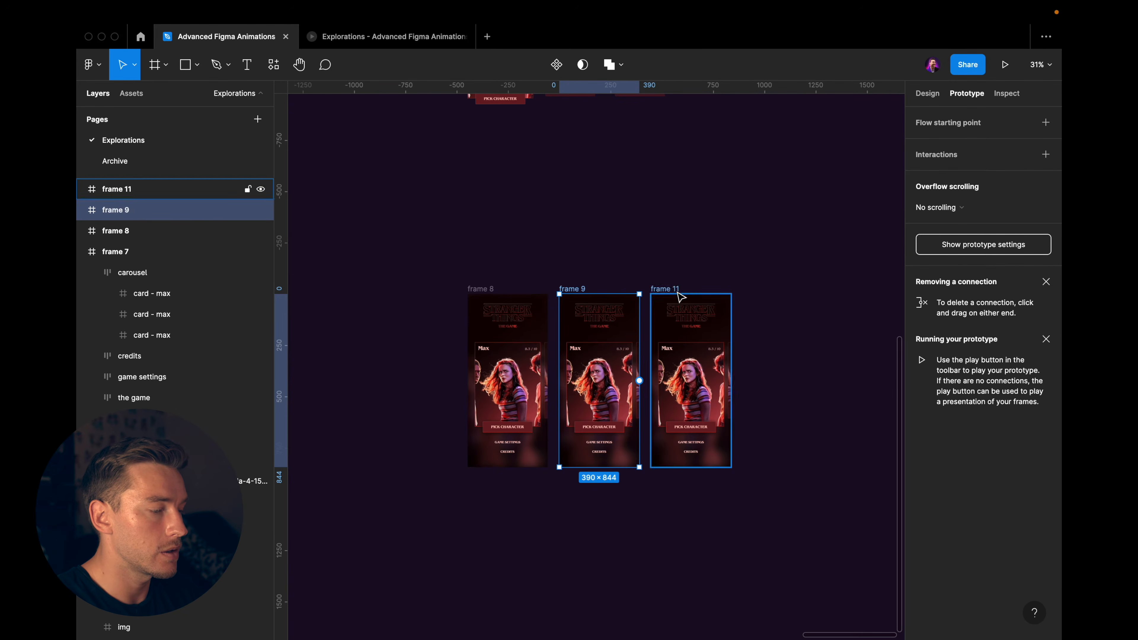
double_click(673, 288)
left_click(565, 279)
Slide the carousel in the lower frame 9 sideways to bring Mike's card to the middle of the frame
scroll(564, 280, "up", 4)
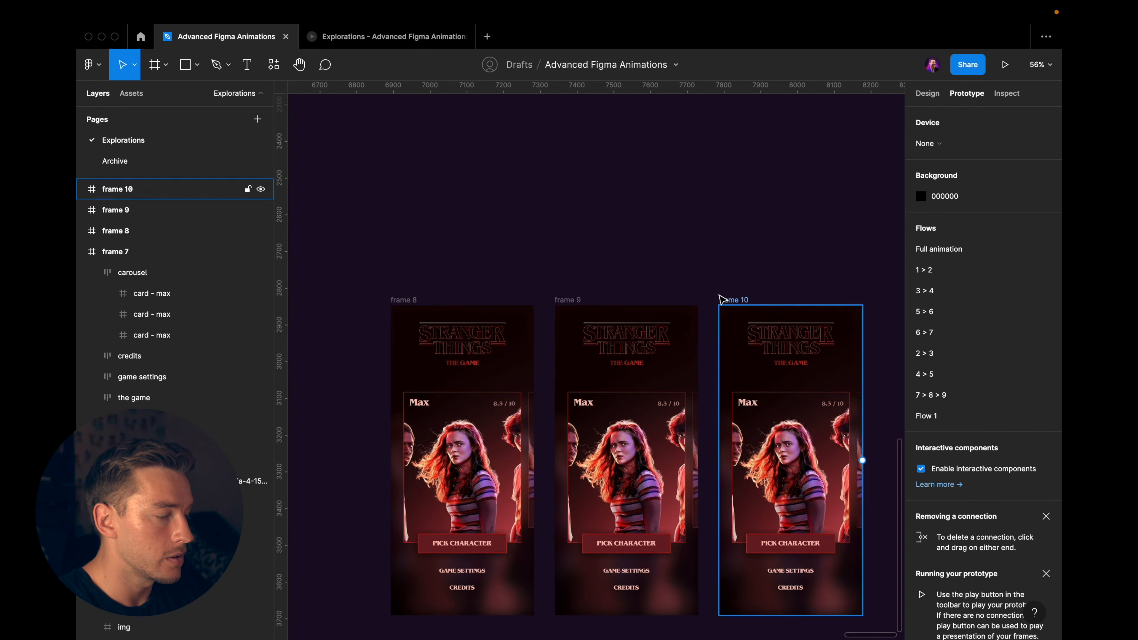
scroll(721, 297, "down", 2)
scroll(496, 406, "up", 5)
scroll(496, 407, "down", 7)
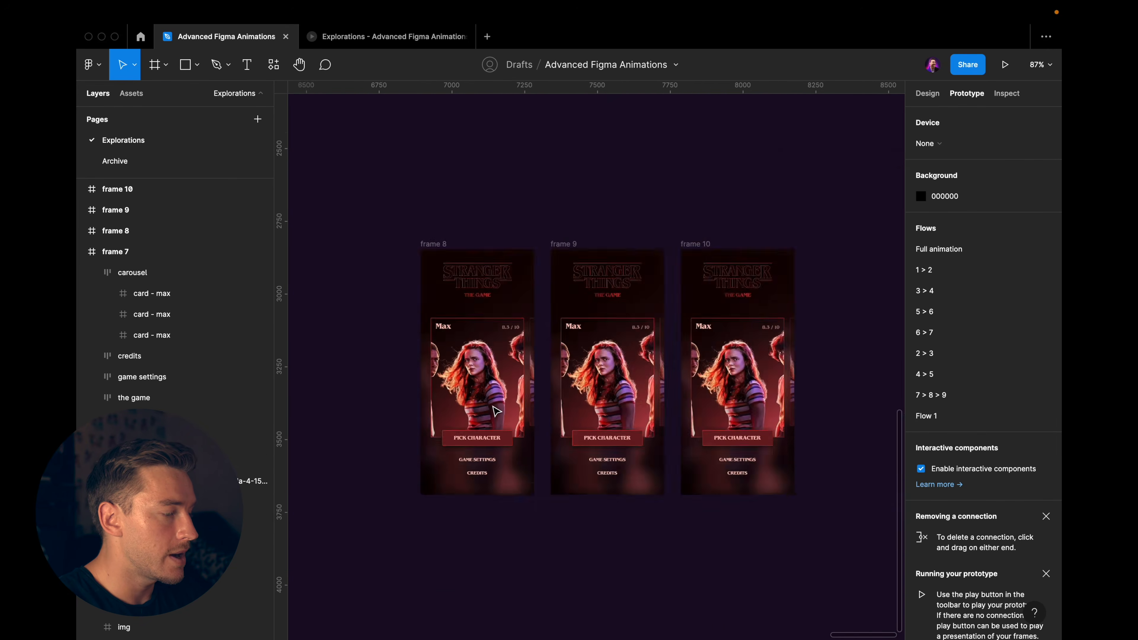
scroll(496, 408, "up", 4)
scroll(493, 408, "down", 3)
scroll(523, 419, "right", 4)
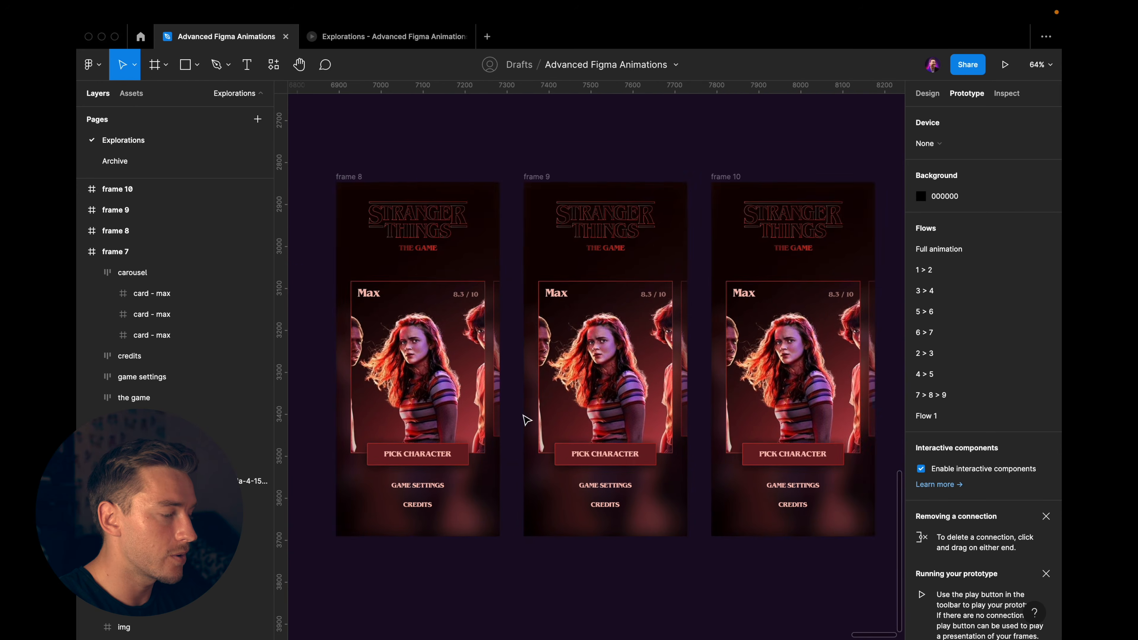
scroll(587, 478, "left", 1)
scroll(601, 502, "left", 3)
double_click(633, 365)
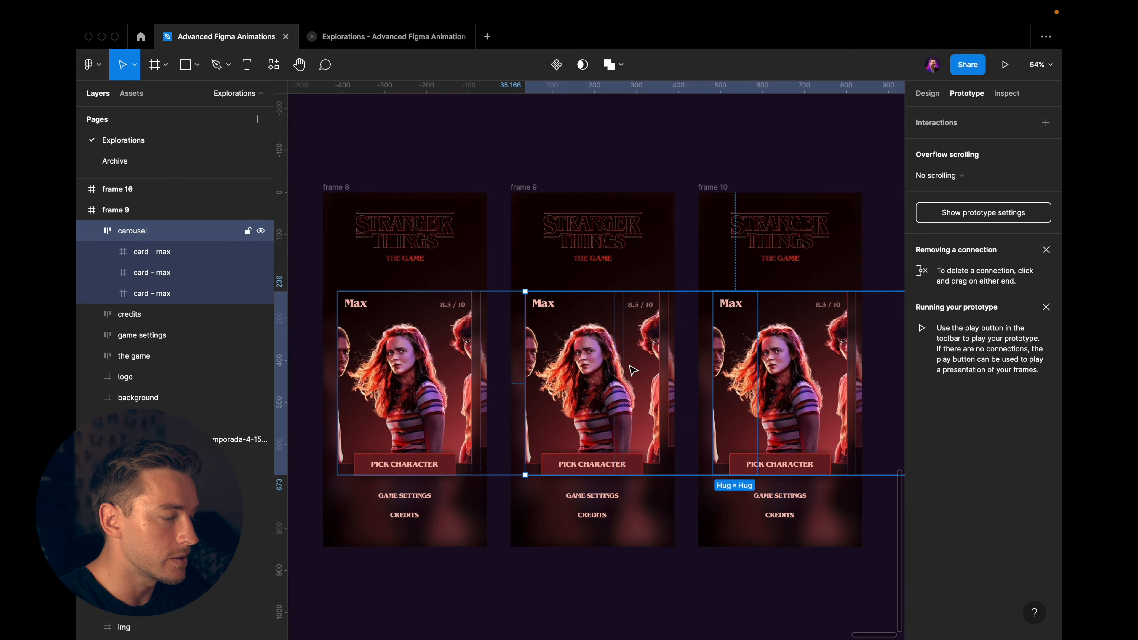
key("Escape")
scroll(635, 364, "up", 1)
left_click(634, 364)
left_click_drag(635, 364, 609, 355)
scroll(609, 355, "up", 1)
Set the image height of Mike's card in the lower frame 9 to 410
double_click(609, 355)
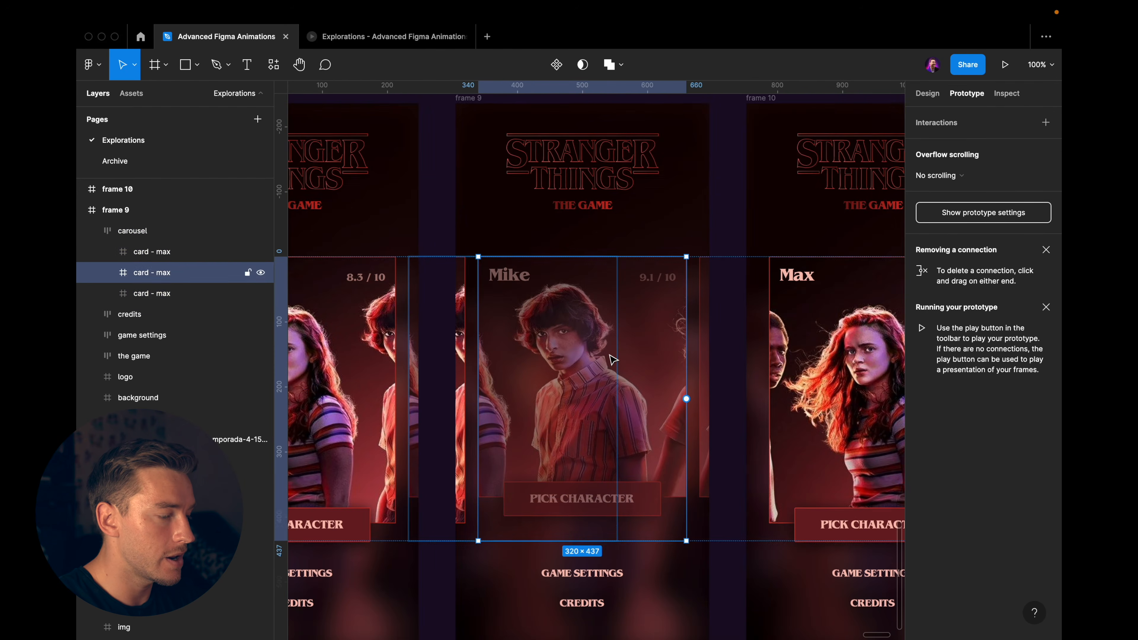
double_click(610, 355)
double_click(609, 355)
key("super+backslash")
scroll(609, 354, "down", 3)
key("super+backslash")
scroll(609, 354, "up", 2)
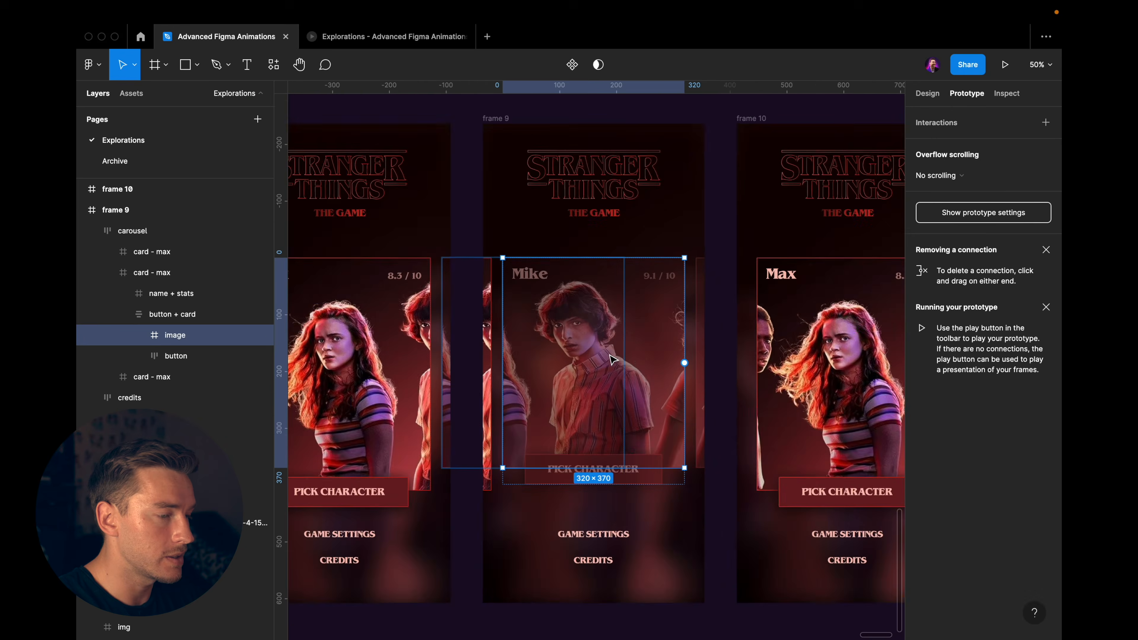
left_click(927, 95)
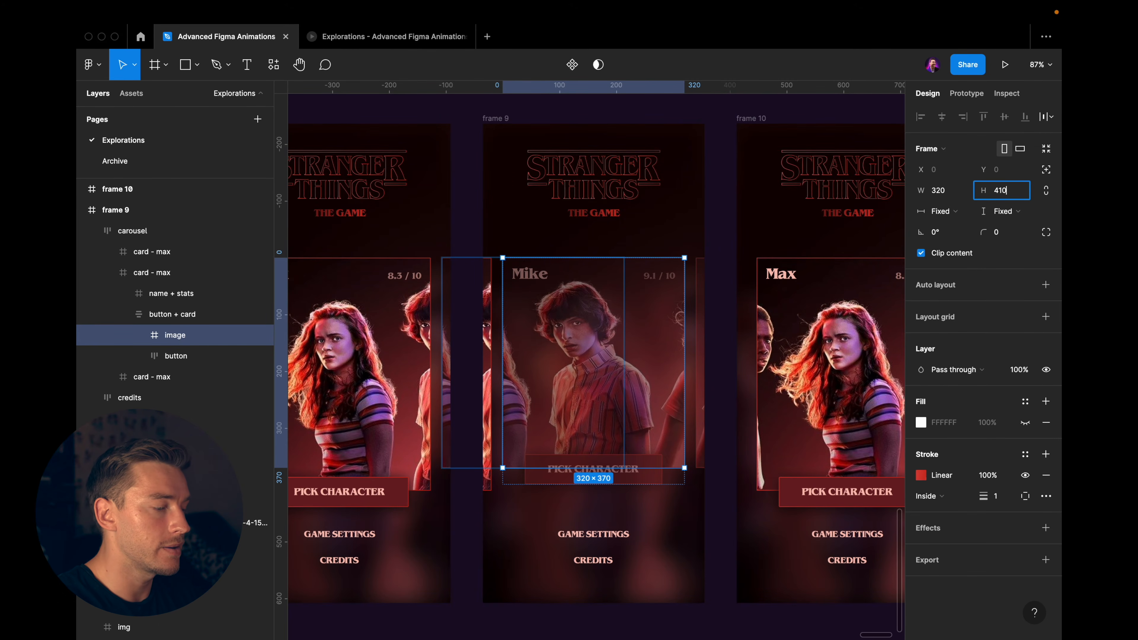
key("Return")
Set the opacity of Mike's whole card in the lower frame 9 to 100%
left_click(424, 397)
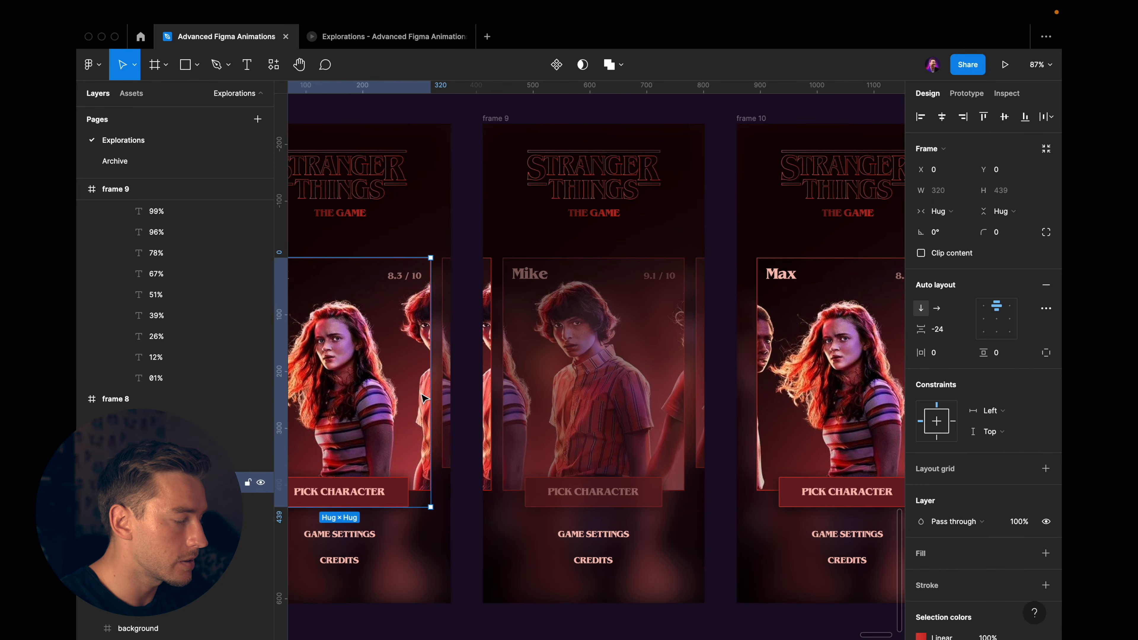
left_click(598, 353)
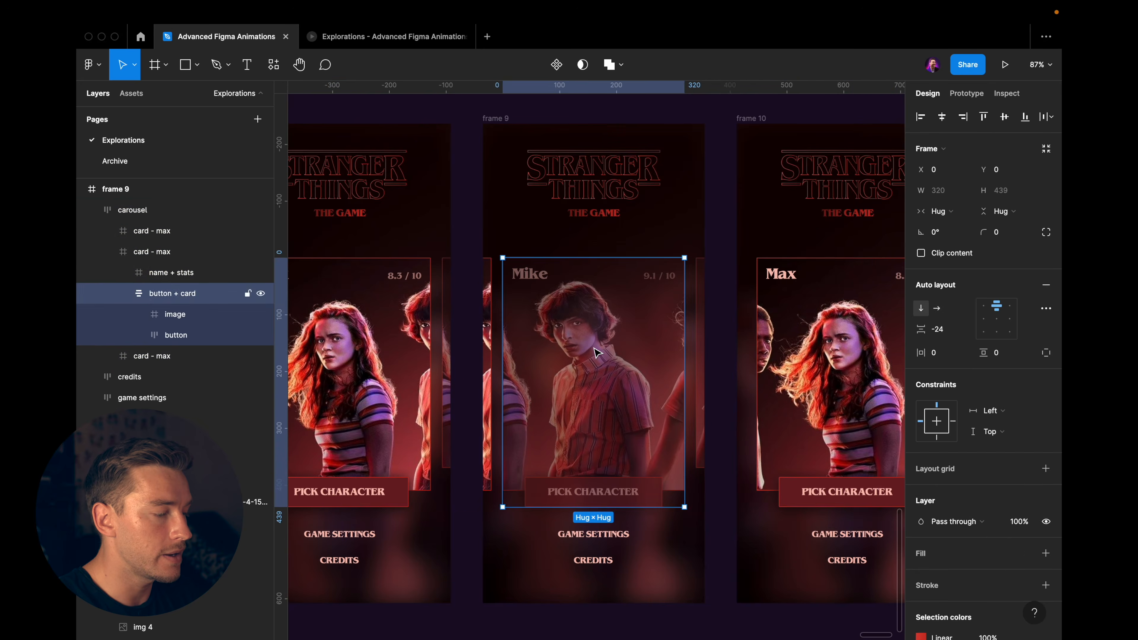
key("Escape")
double_click(595, 348)
key("Escape")
scroll(595, 348, "down", 2)
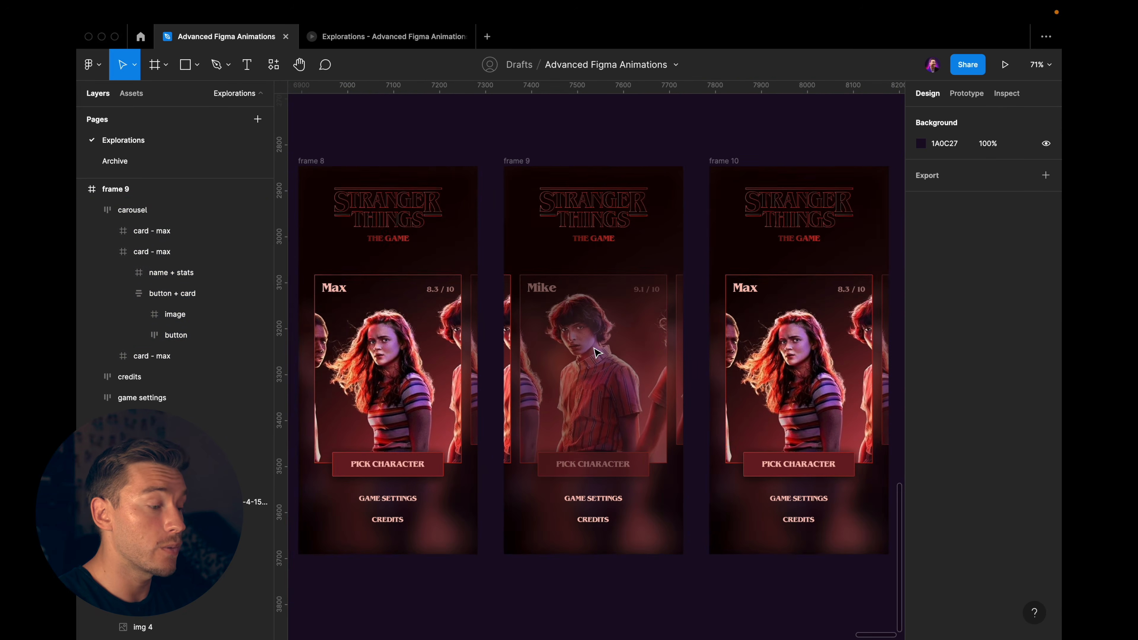
double_click(598, 353)
scroll(598, 353, "up", 2)
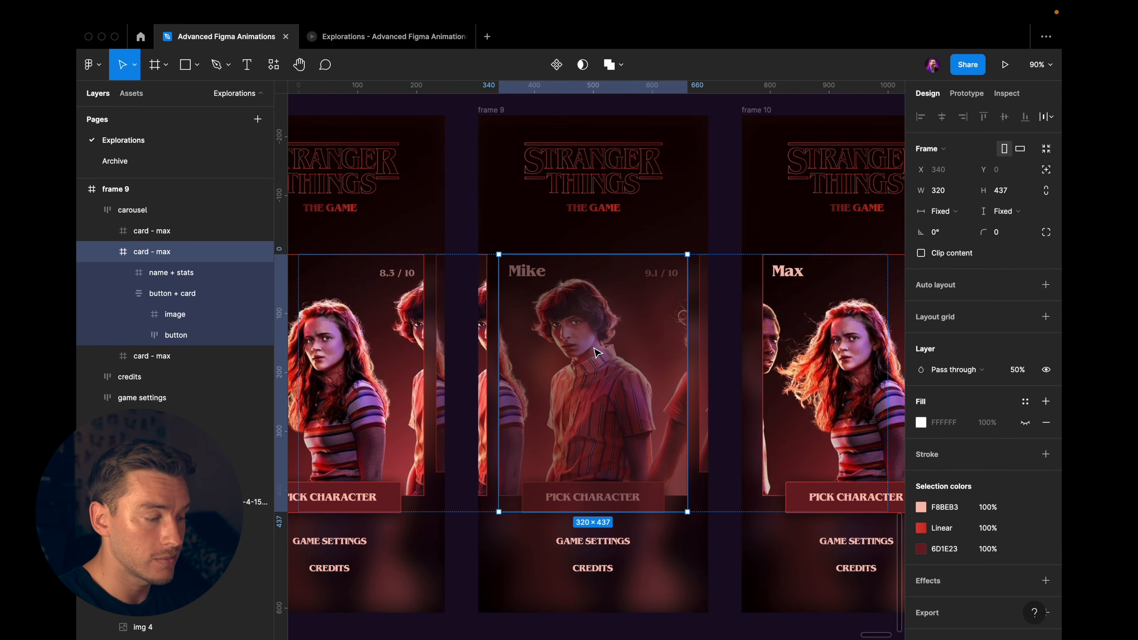
key("0")
key("Escape")
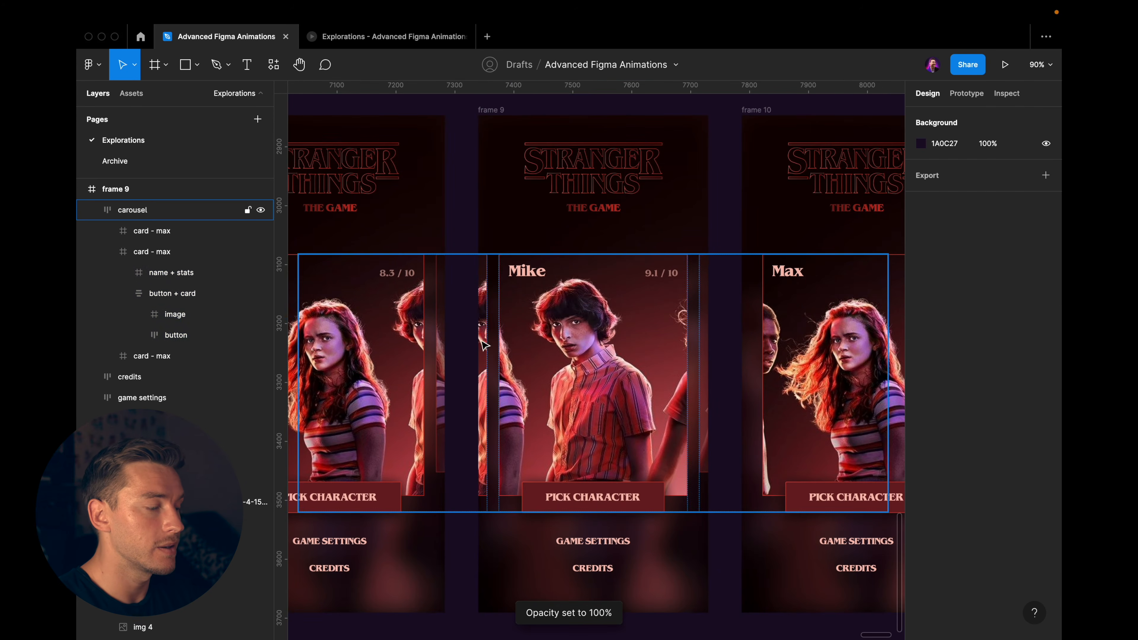
Slide frame 9's carousel to expose Max's card and set that card's image height to 370
left_click_drag(484, 345, 555, 341)
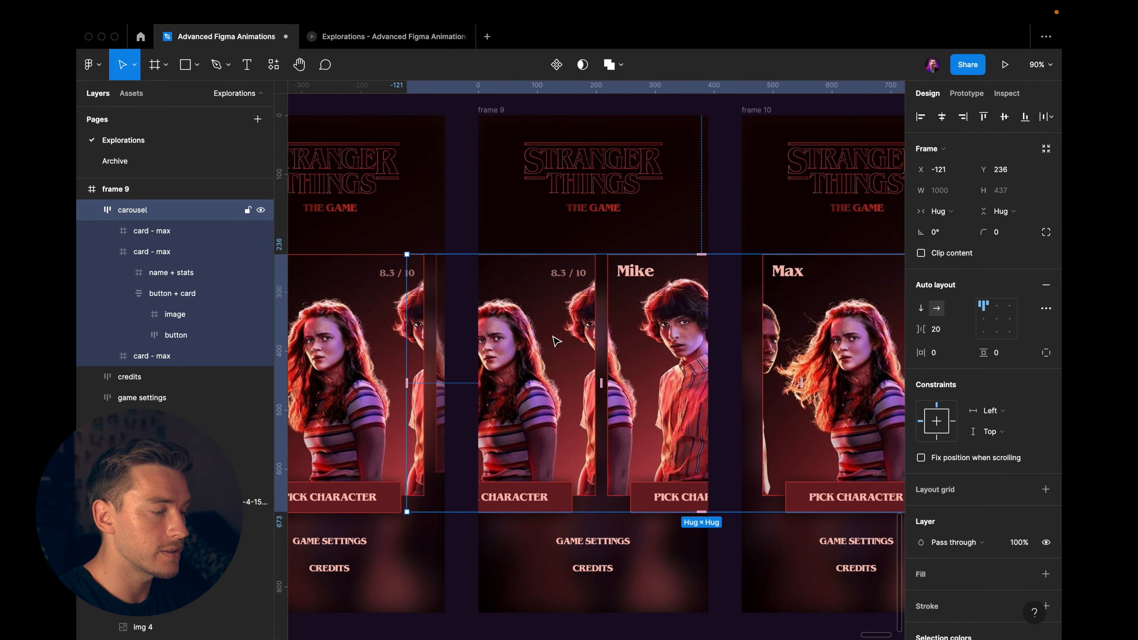
double_click(555, 341)
double_click(556, 341)
double_click(555, 340)
left_click(1010, 192)
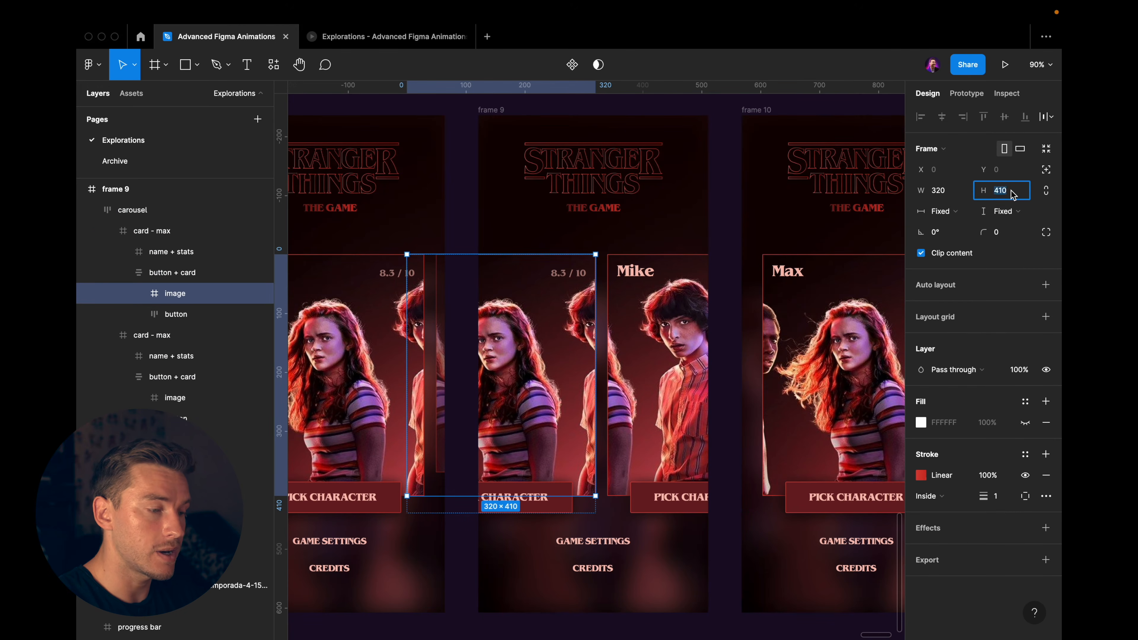
key("Return")
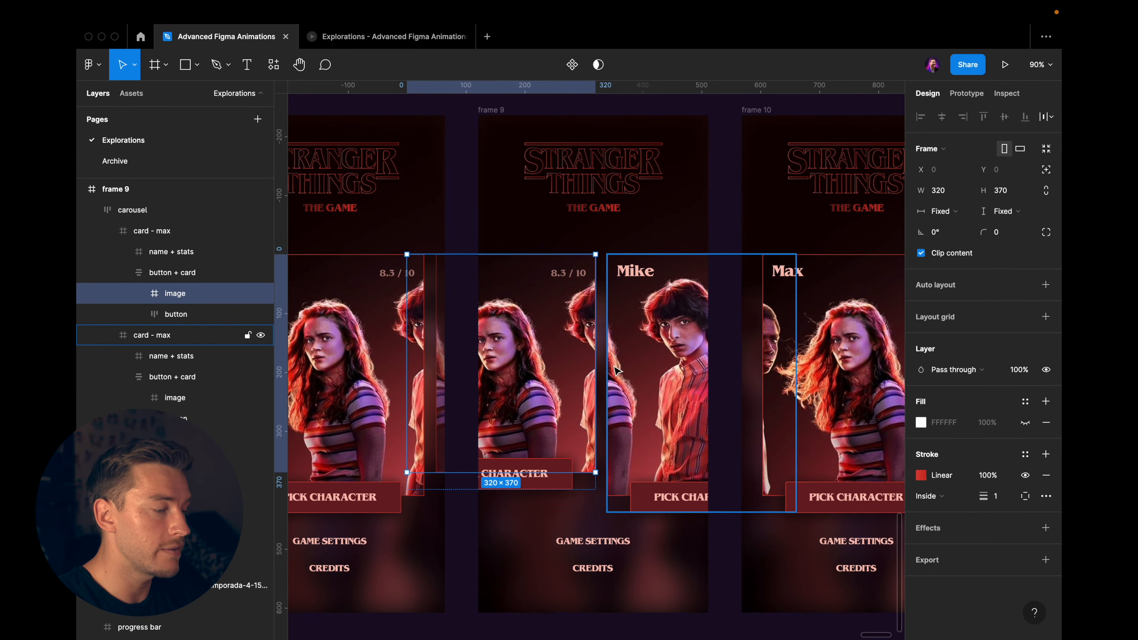
Set Max's card in frame 9 to 50% opacity and slide the carousel back to center Mike's card
left_click(547, 337)
double_click(547, 337)
key("5")
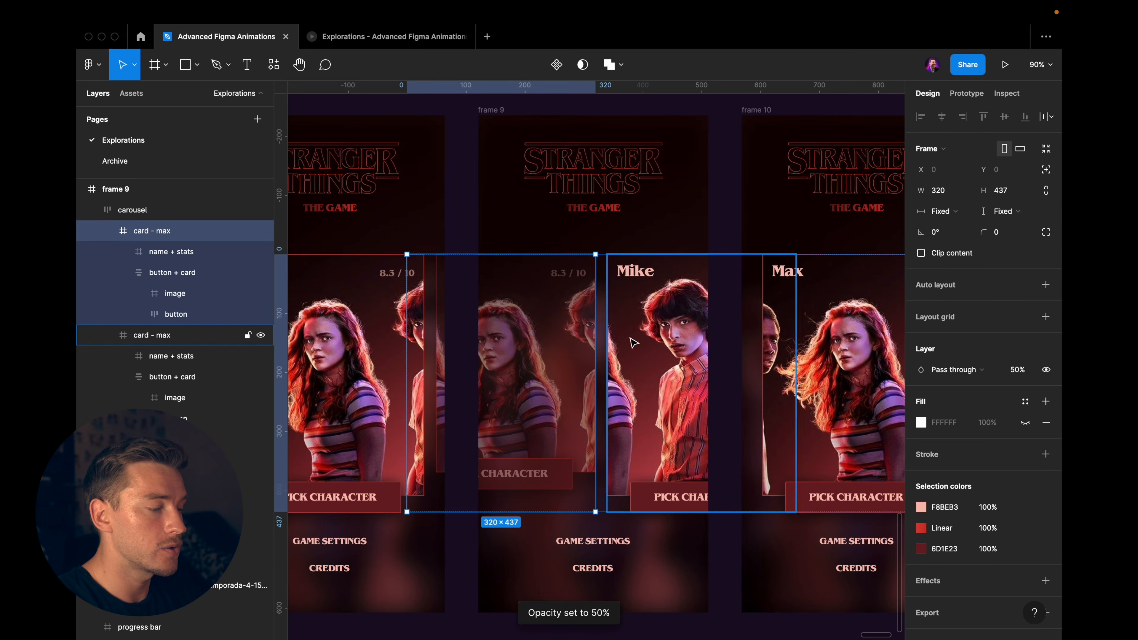
key("Escape")
left_click_drag(685, 353, 583, 353)
left_click_drag(582, 353, 572, 353)
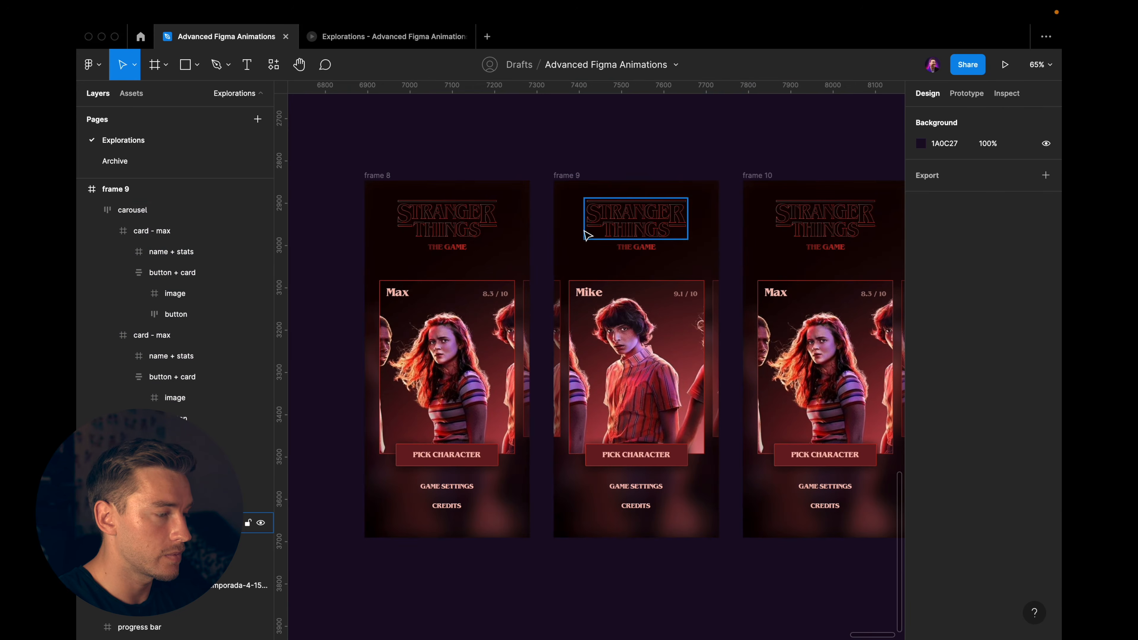
Move the background image in the lower frame 9 to X -272, Y -76
scroll(658, 503, "up", 3)
double_click(694, 503)
scroll(697, 508, "down", 3)
left_click(701, 508)
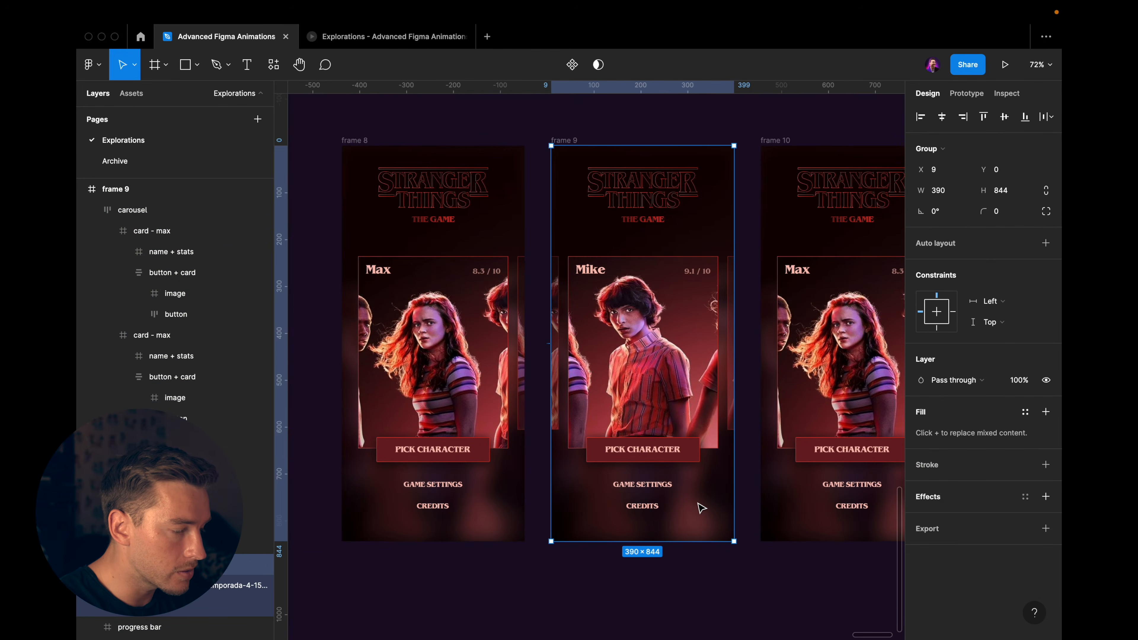
double_click(715, 506)
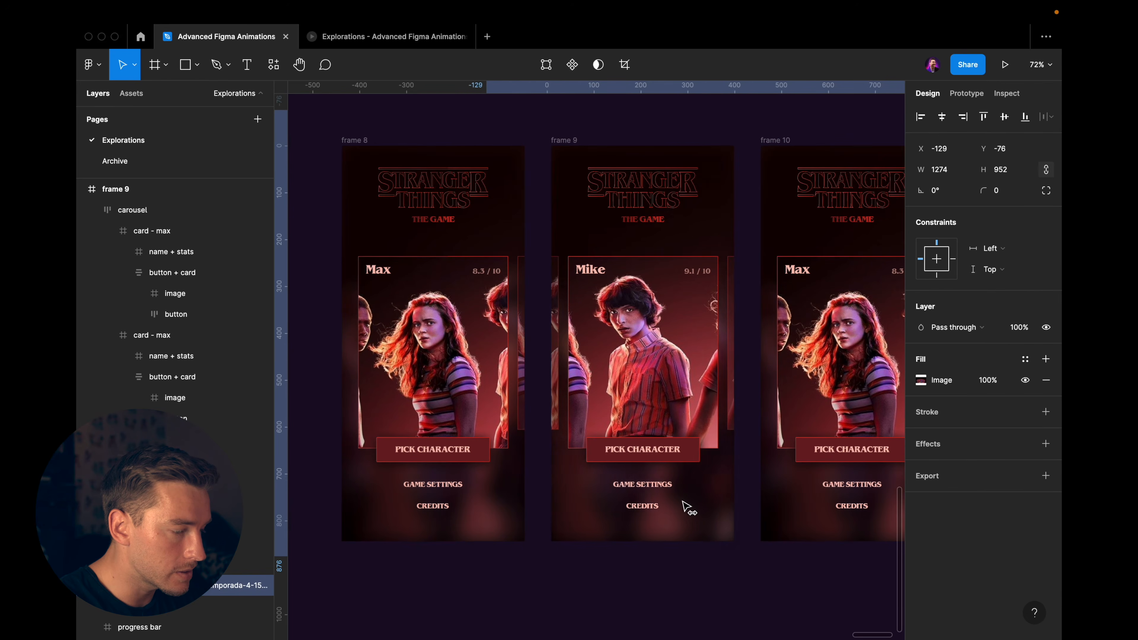
left_click_drag(630, 504, 663, 532)
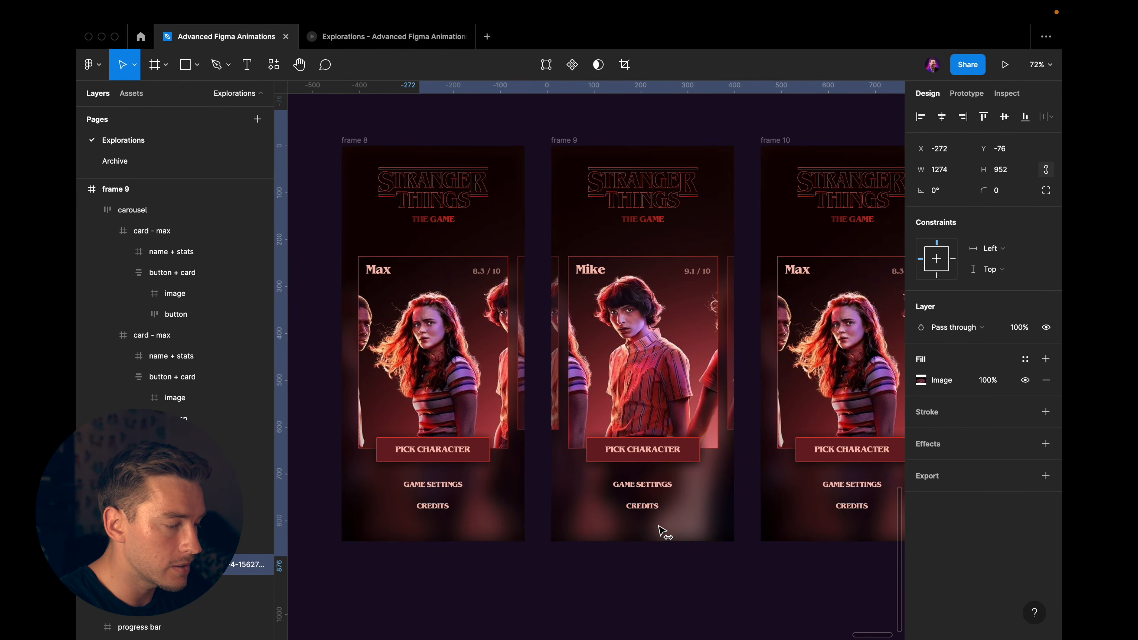
scroll(658, 525, "up", 3)
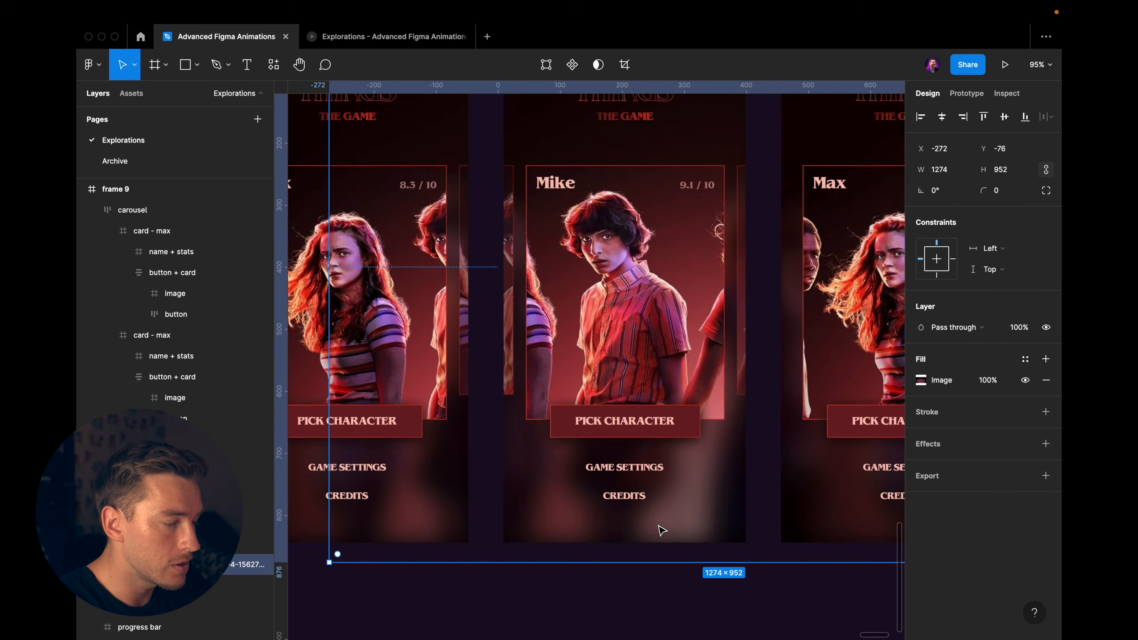
Play Flow 1 in the prototype preview to check the animation so far, and return to the design file
scroll(658, 525, "down", 4)
scroll(661, 530, "up", 1)
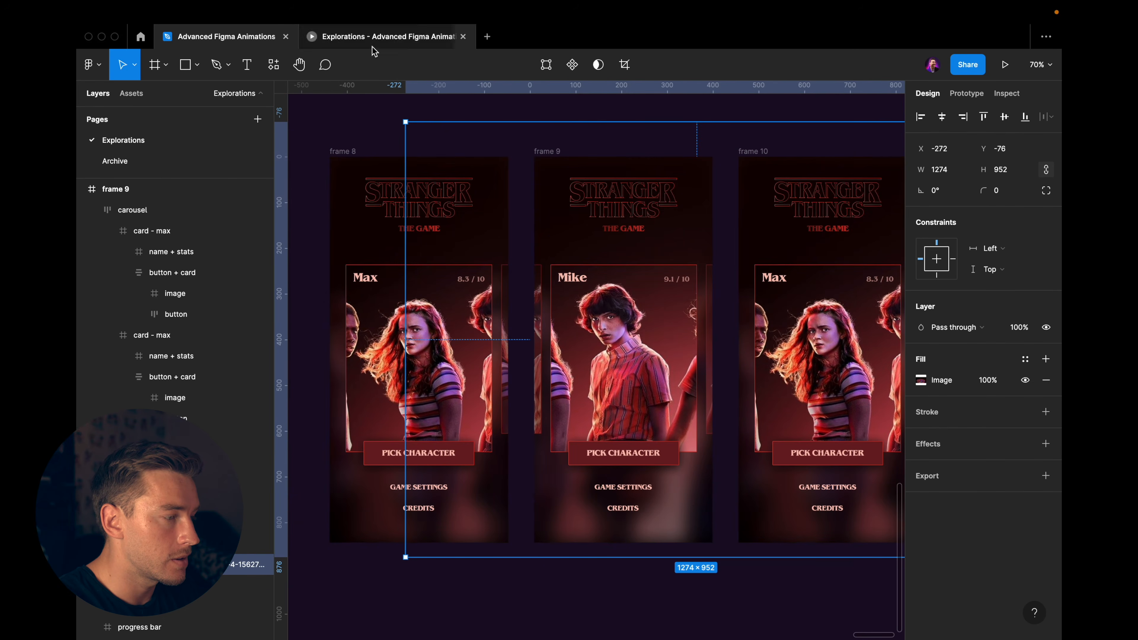
left_click(385, 36)
left_click(135, 268)
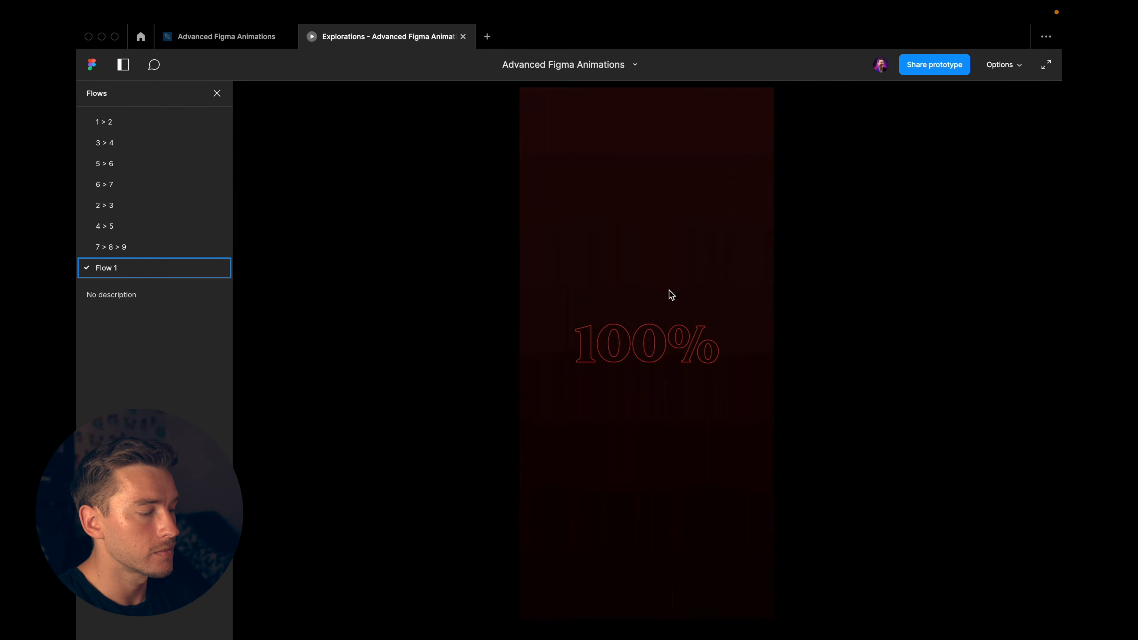
left_click(239, 40)
Connect the lower frame 7 to frame 8 with an after-delay trigger of 1 ms and a 1 ms Smart animate transition
scroll(398, 159, "left", 4)
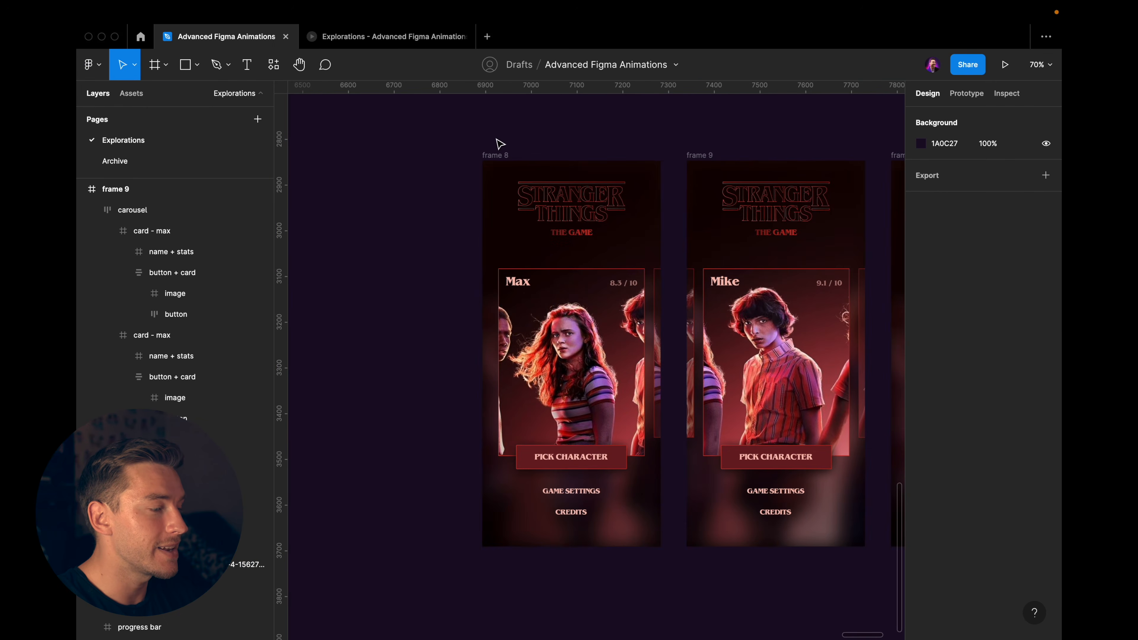
left_click(497, 152)
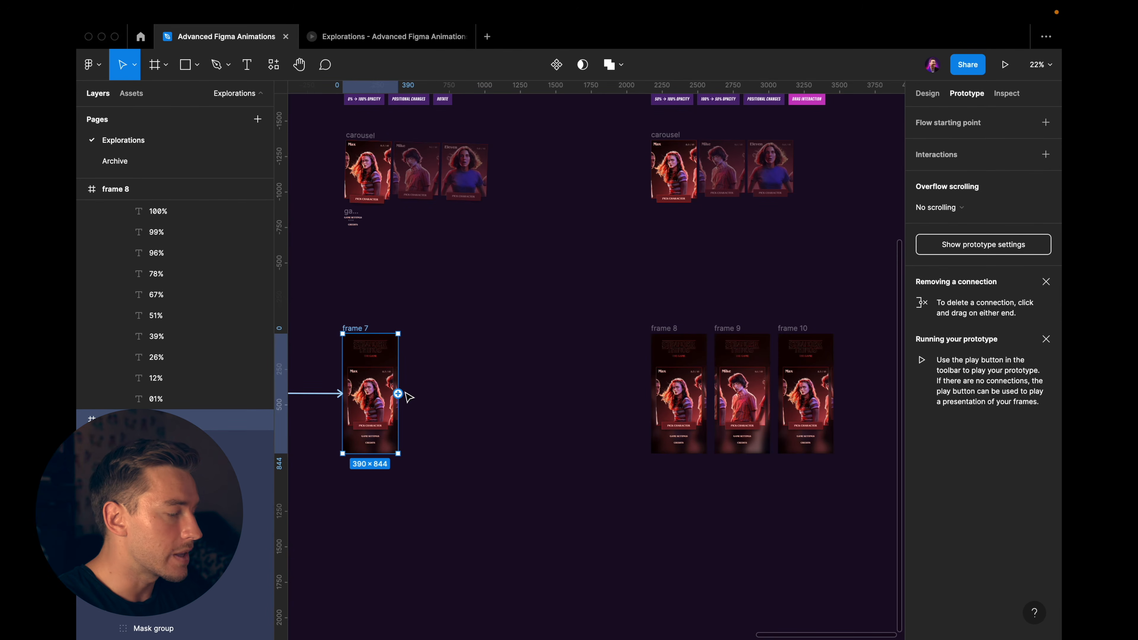
left_click_drag(627, 393, 660, 399)
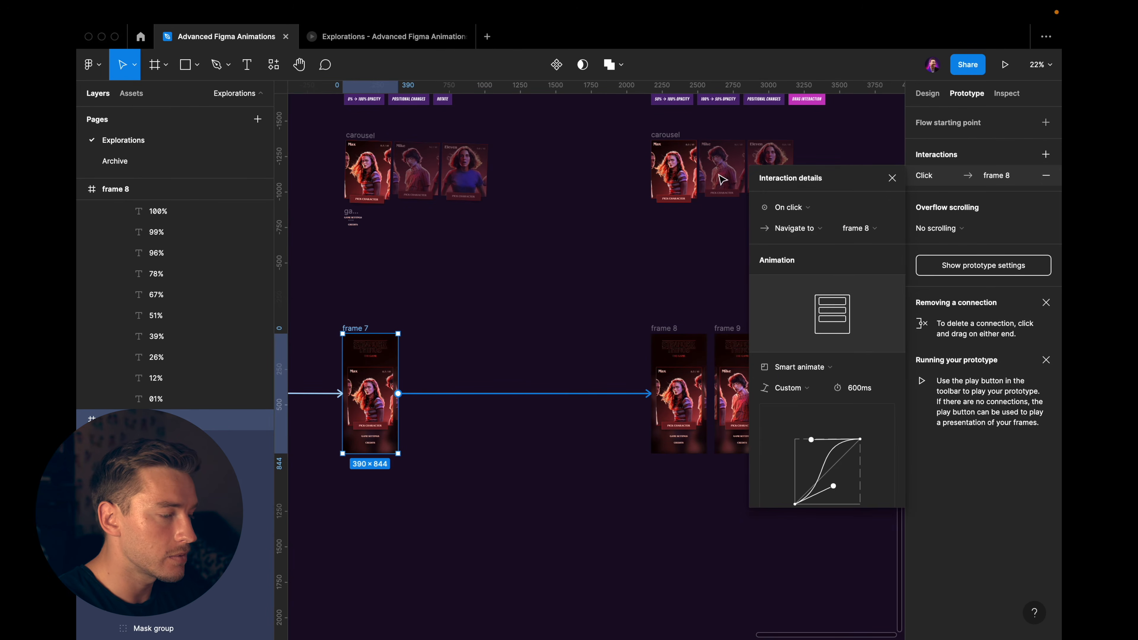
left_click(822, 215)
left_click(796, 366)
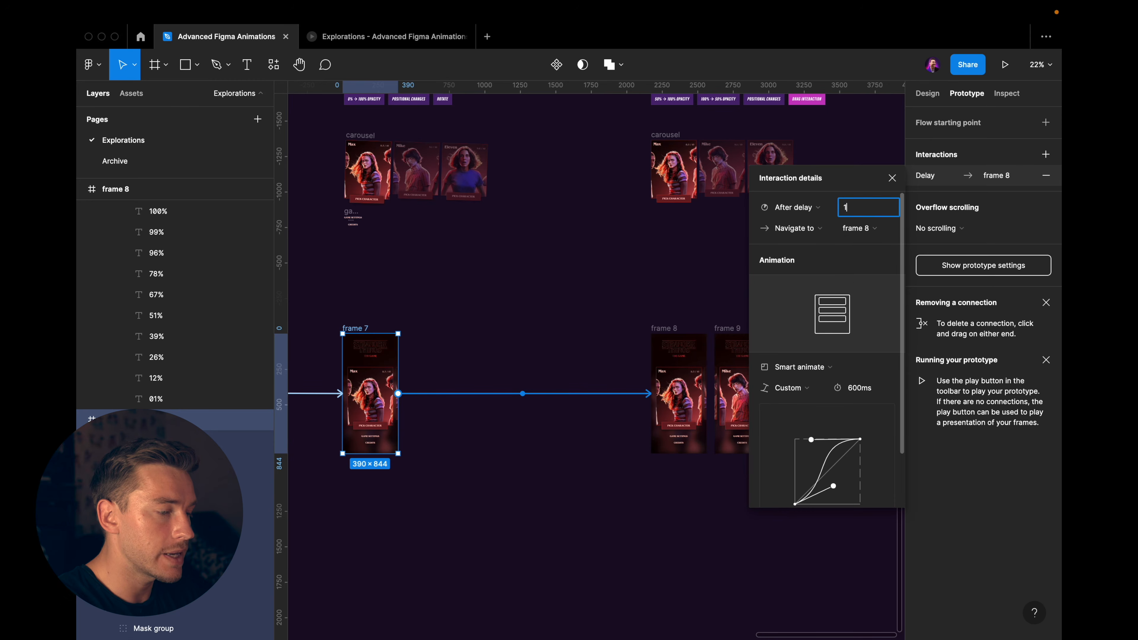
scroll(872, 390, "down", 3)
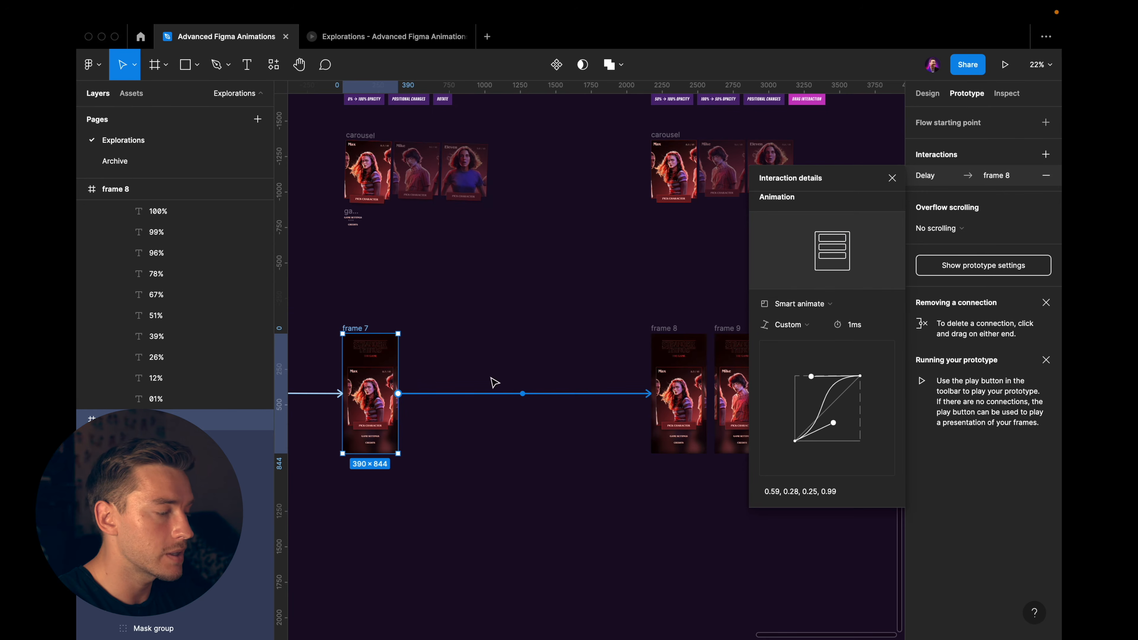
left_click(501, 327)
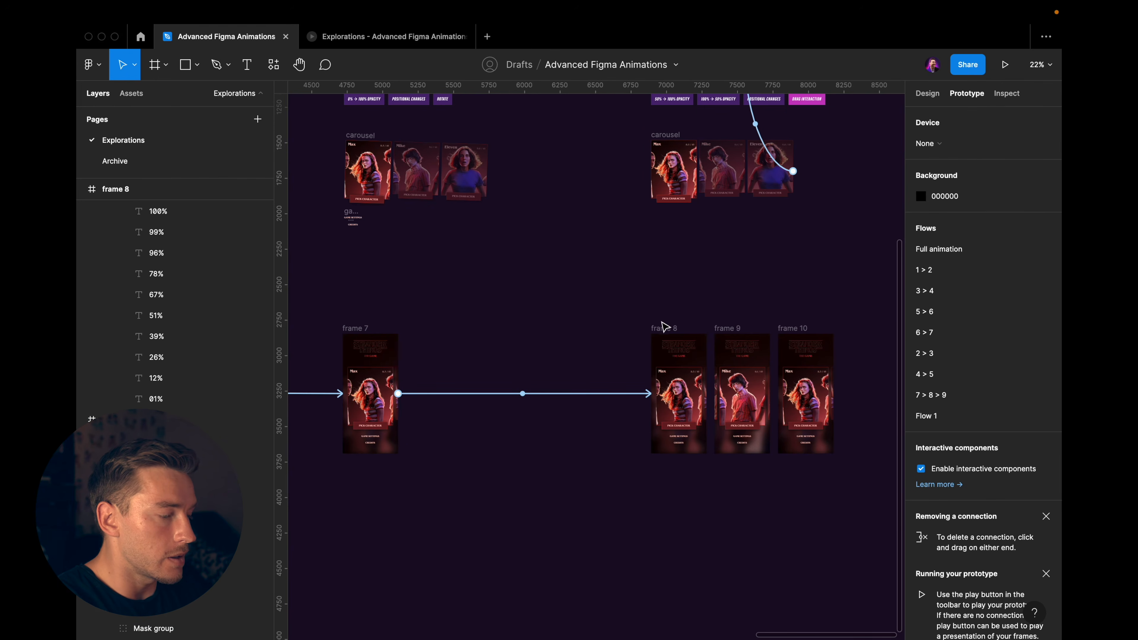
Connect the whole carousel in the lower frame 8 to the lower frame 9 with a prototype link
scroll(663, 326, "down", 2)
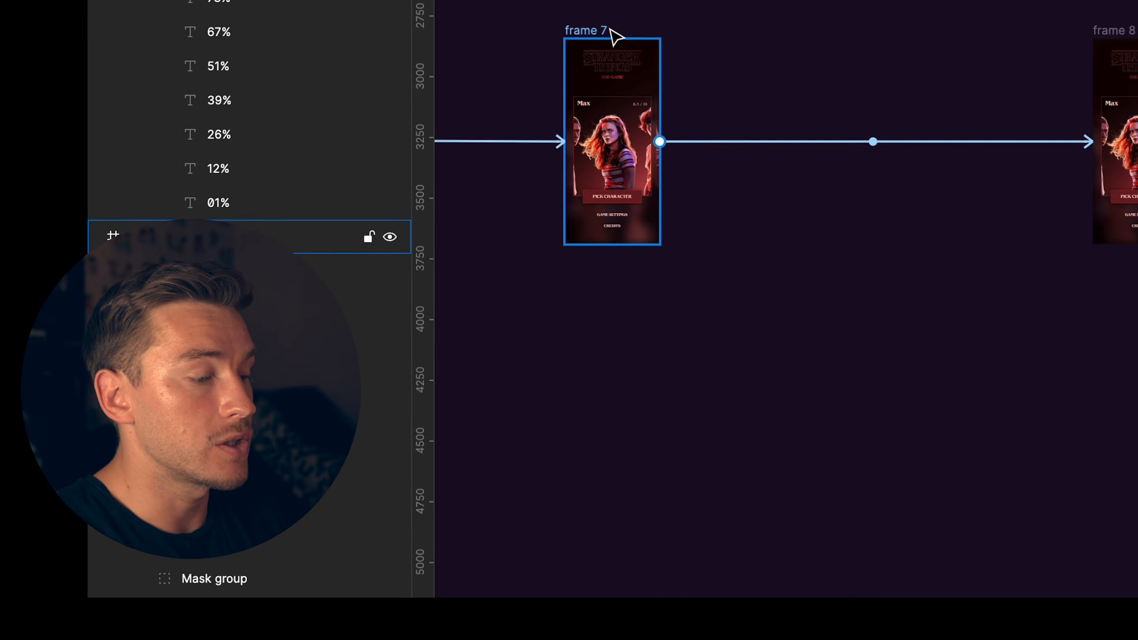
scroll(1068, 47, "right", 2)
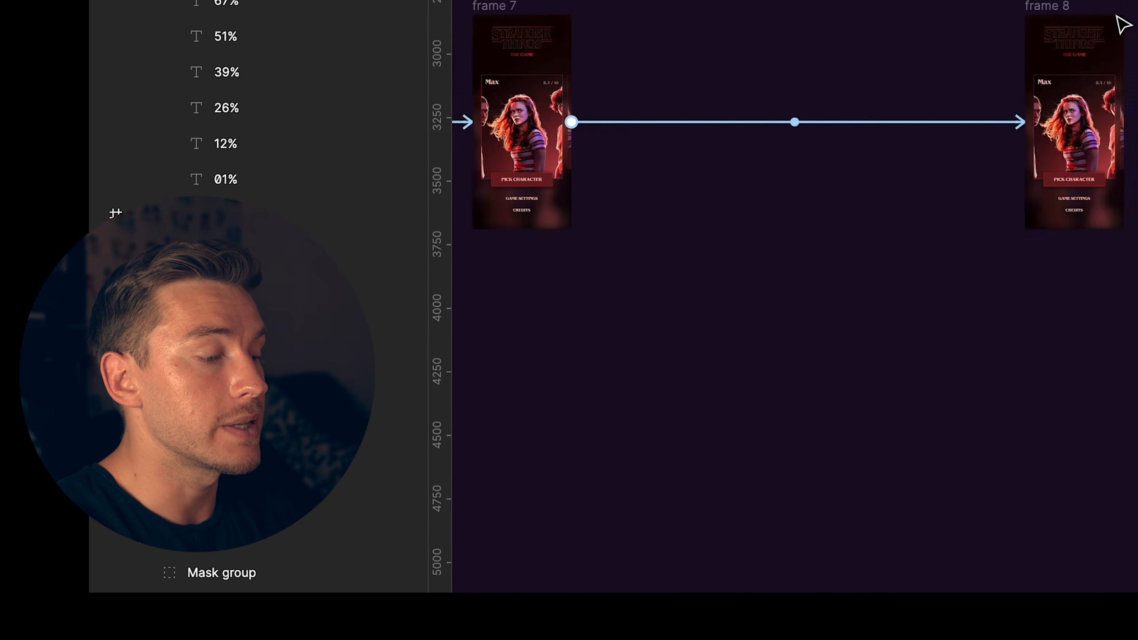
scroll(1068, 47, "left", 1)
scroll(1068, 46, "down", 1)
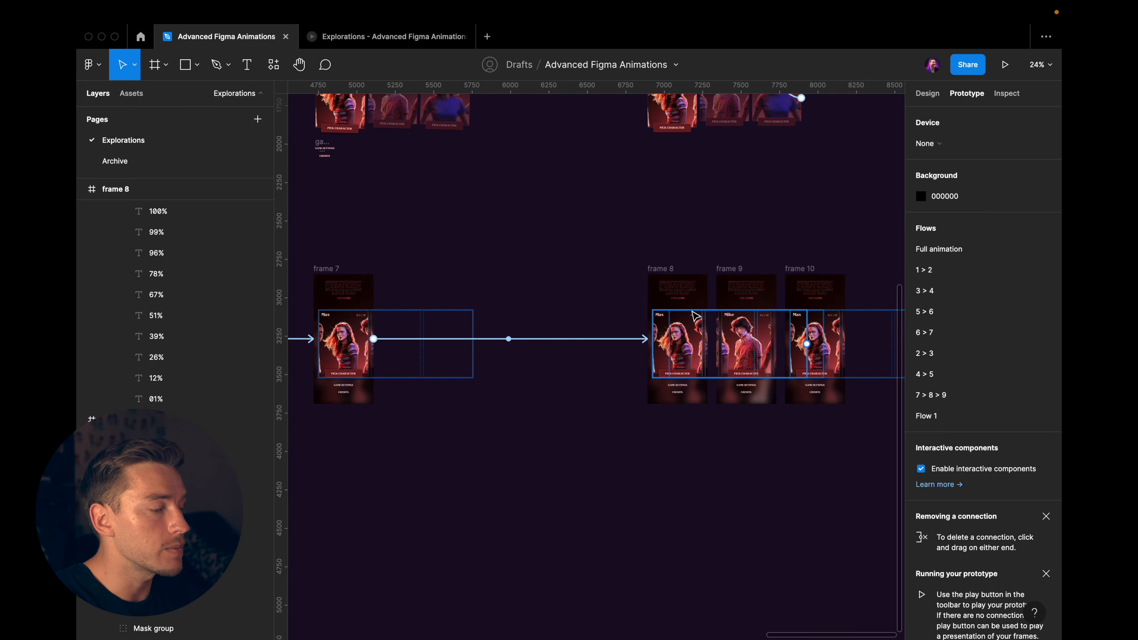
scroll(545, 304, "up", 5)
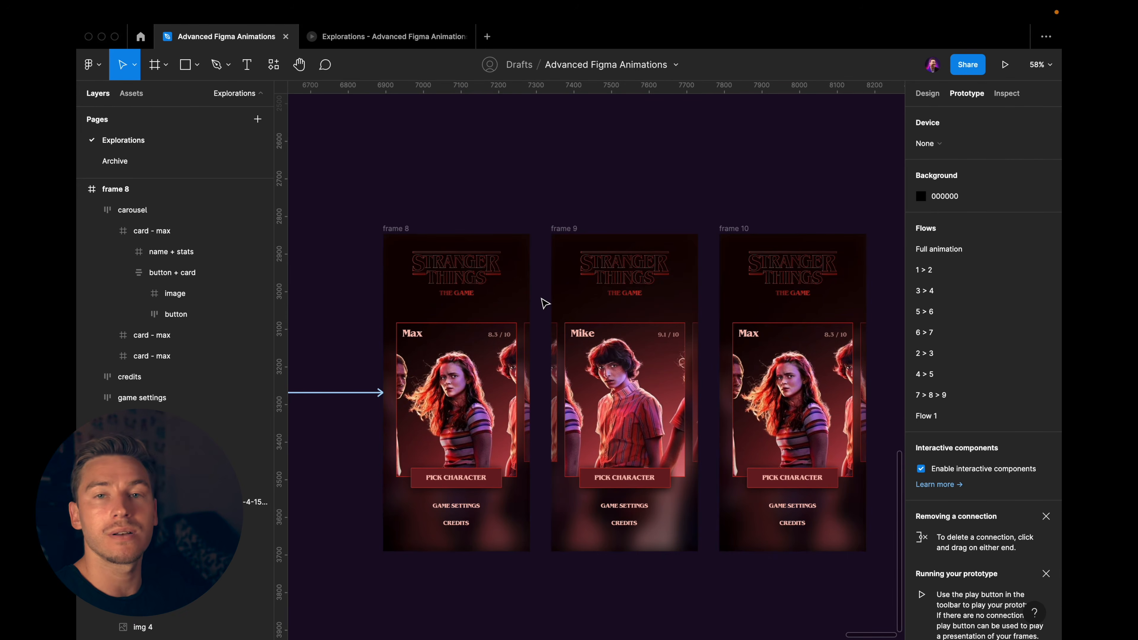
left_click(488, 376)
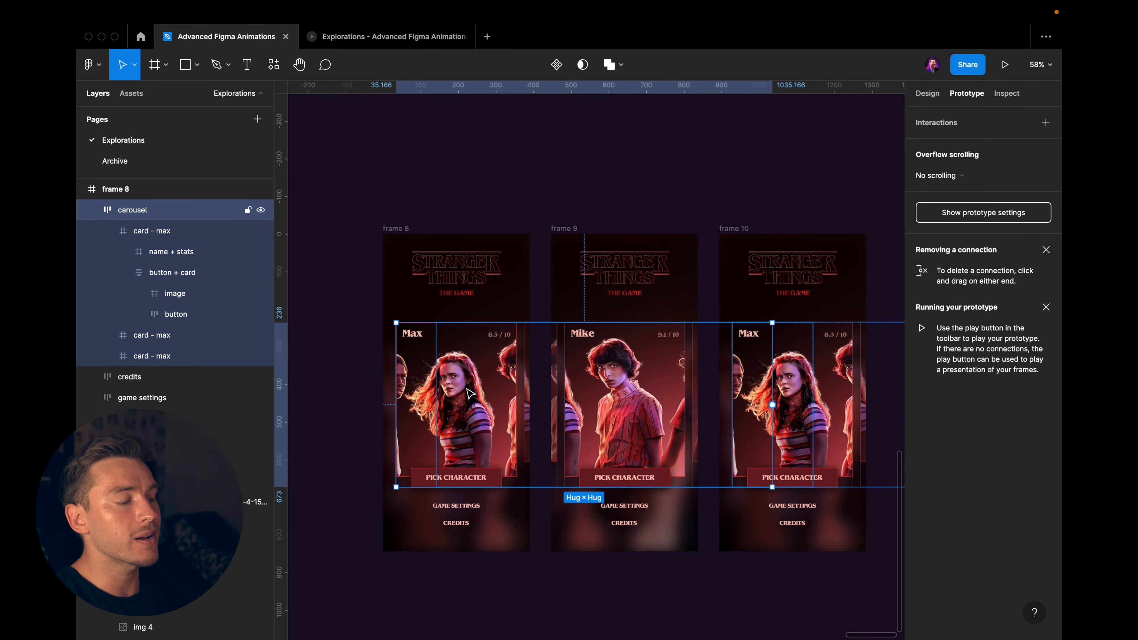
left_click(396, 227)
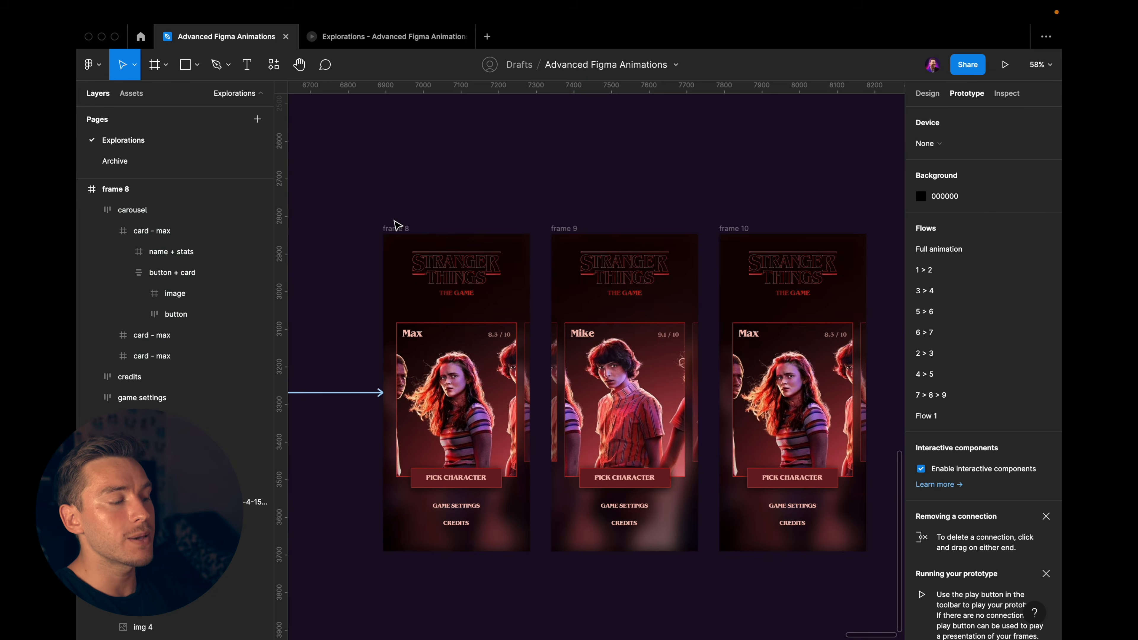
left_click(480, 374)
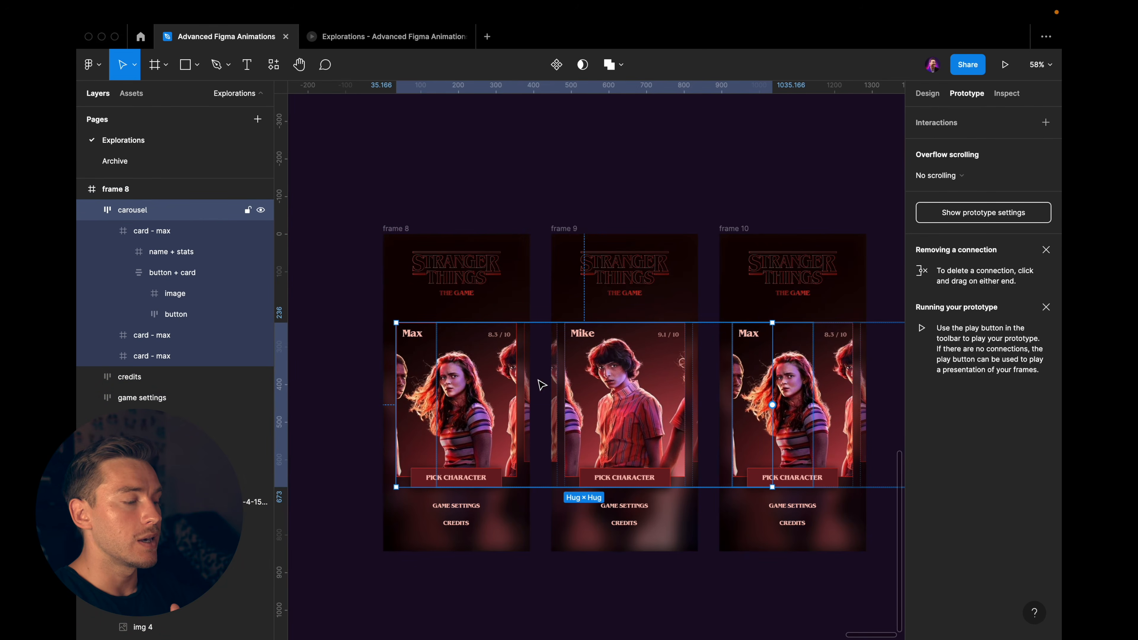
scroll(512, 379, "up", 2)
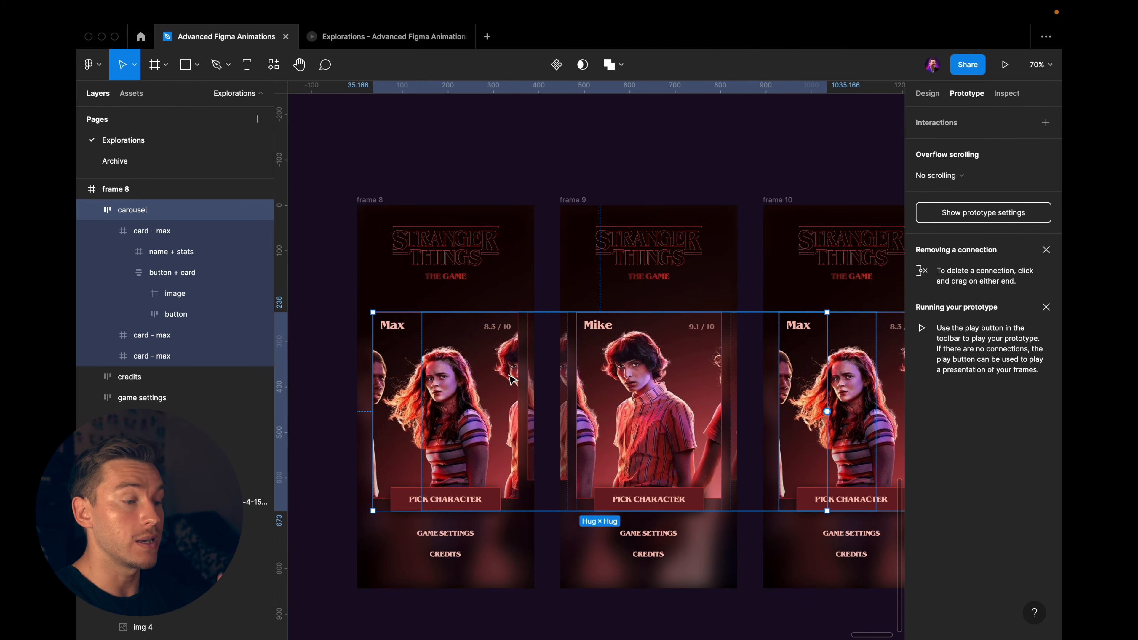
scroll(512, 378, "down", 5)
scroll(489, 322, "up", 2)
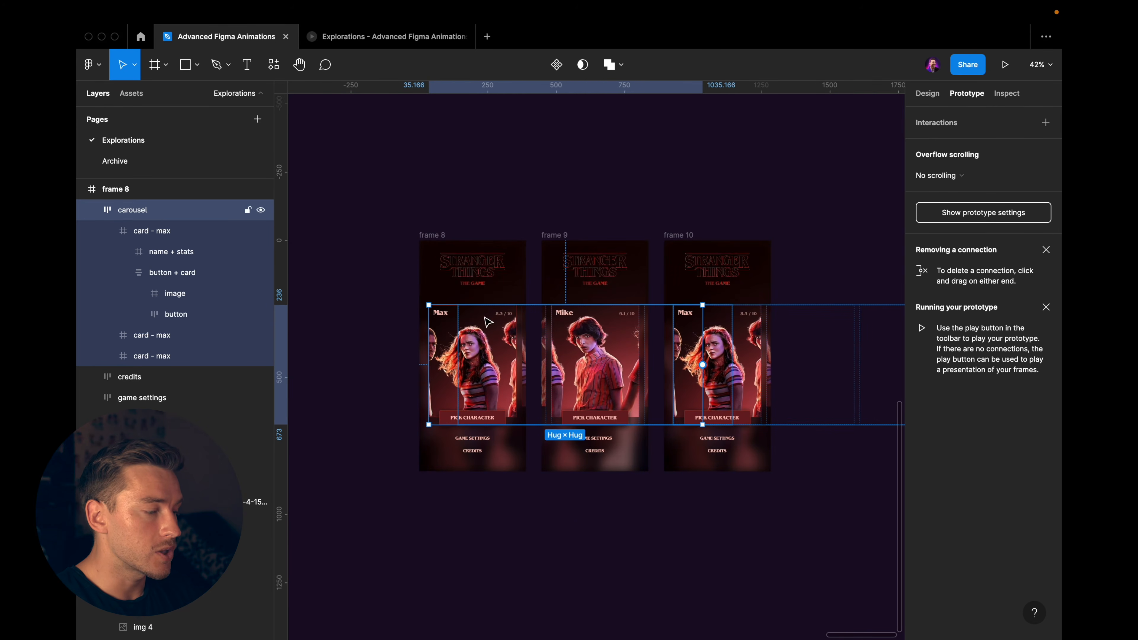
scroll(488, 322, "up", 2)
left_click_drag(767, 373, 686, 262)
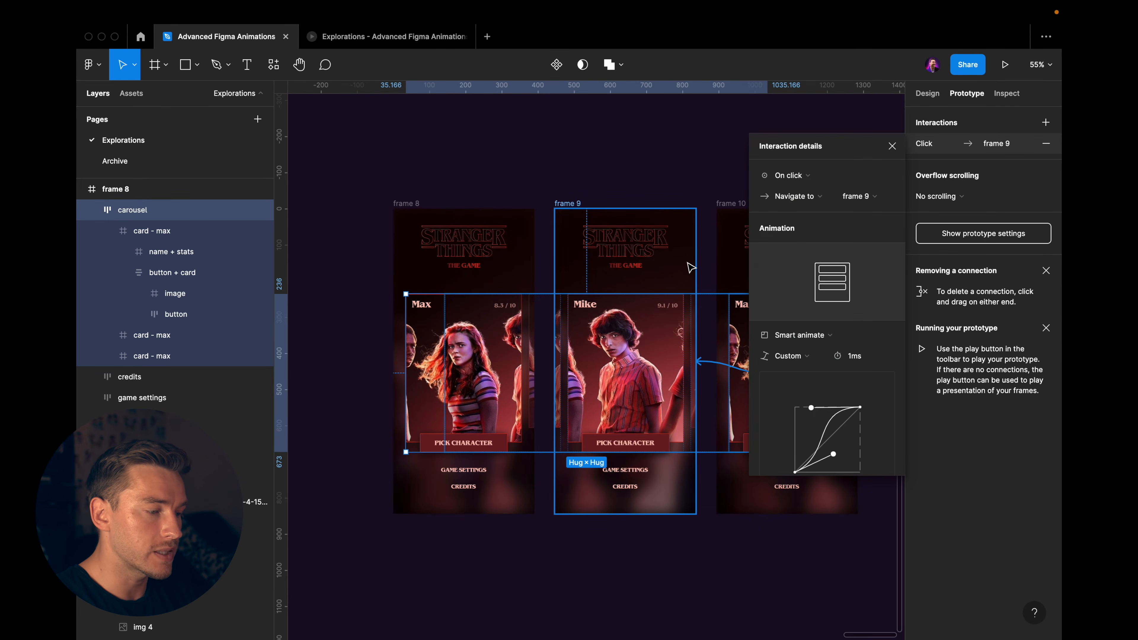
Change the trigger of the carousel's link to frame 9 to On drag
scroll(663, 278, "down", 1)
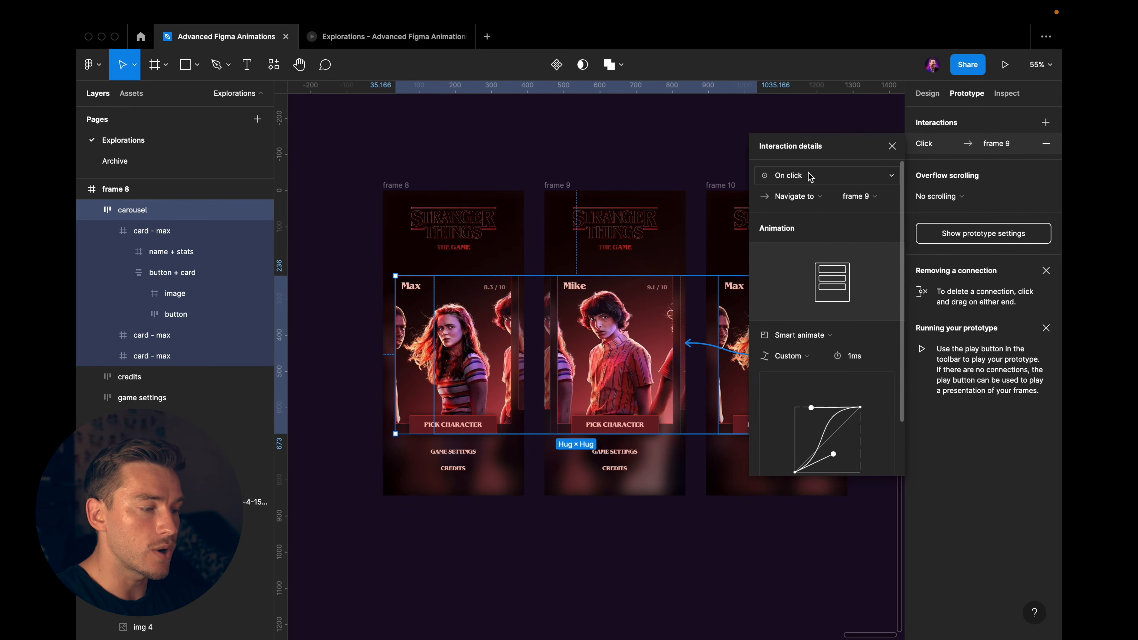
left_click(810, 176)
left_click(807, 190)
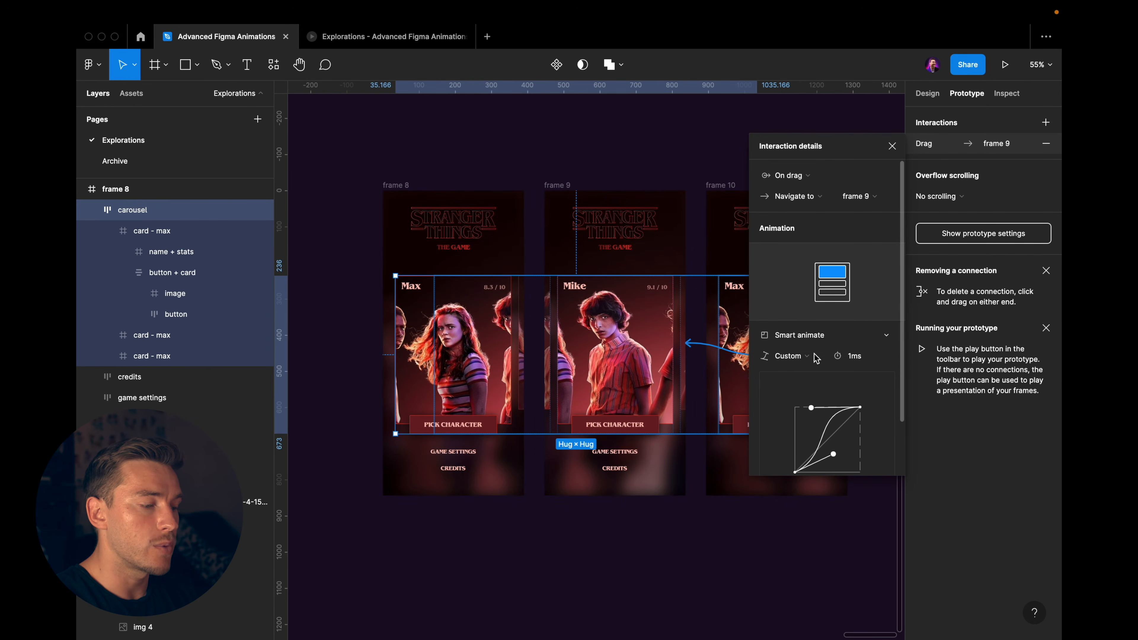
Open the drag interaction of the reference carousel in the upper frame 7 and copy its custom easing curve values
scroll(816, 358, "down", 1)
scroll(579, 295, "down", 3)
scroll(580, 295, "up", 2)
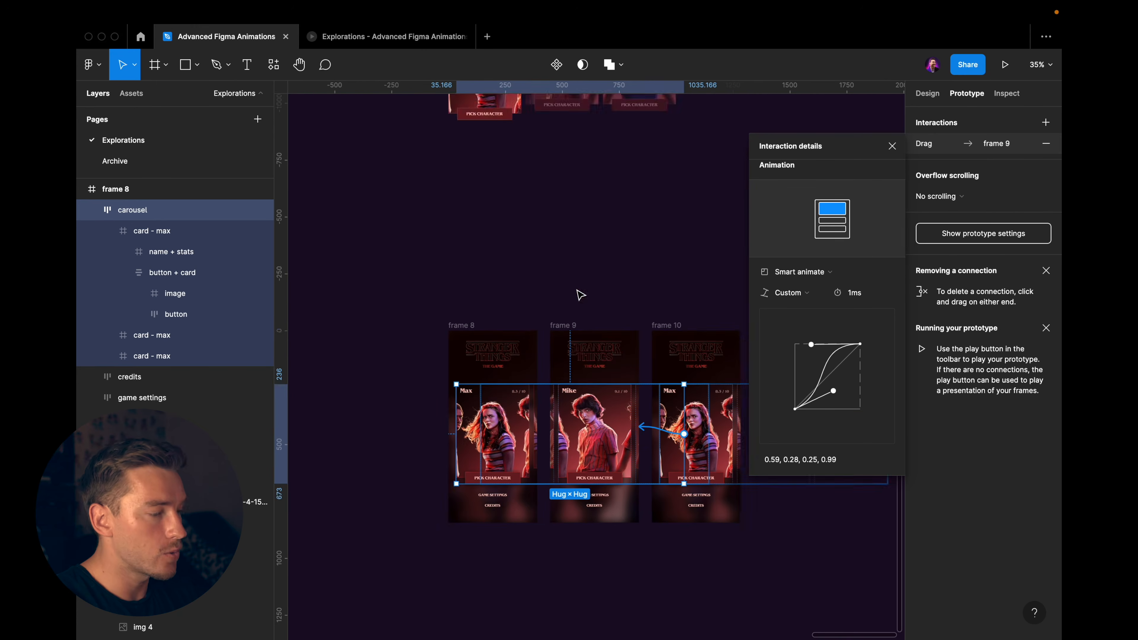
scroll(581, 291, "up", 10)
left_click(445, 321)
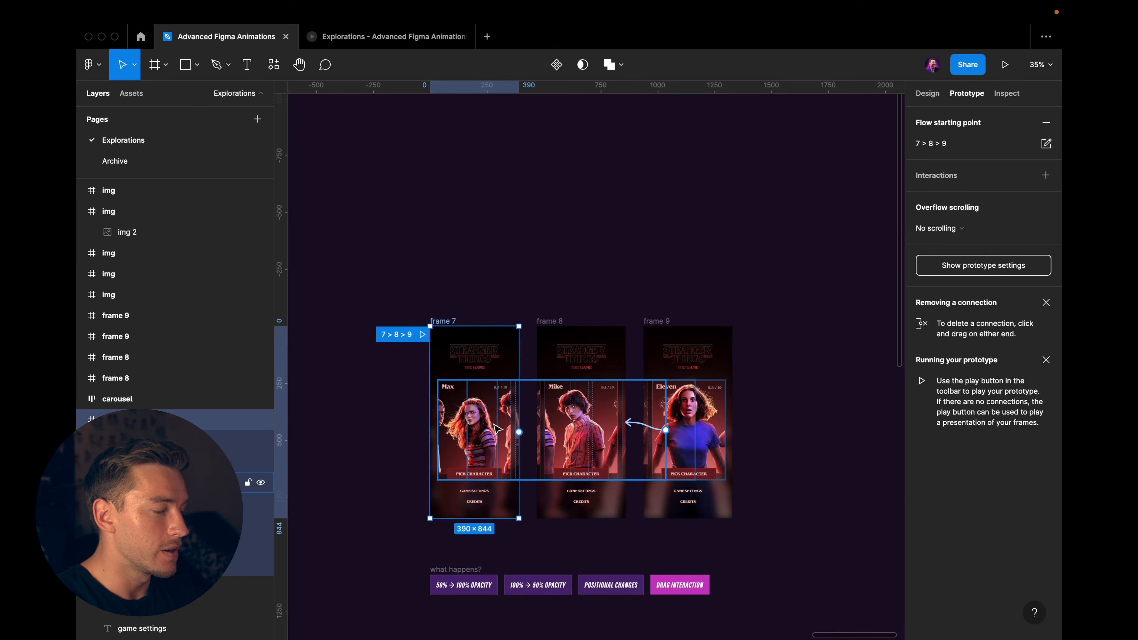
scroll(497, 430, "up", 3)
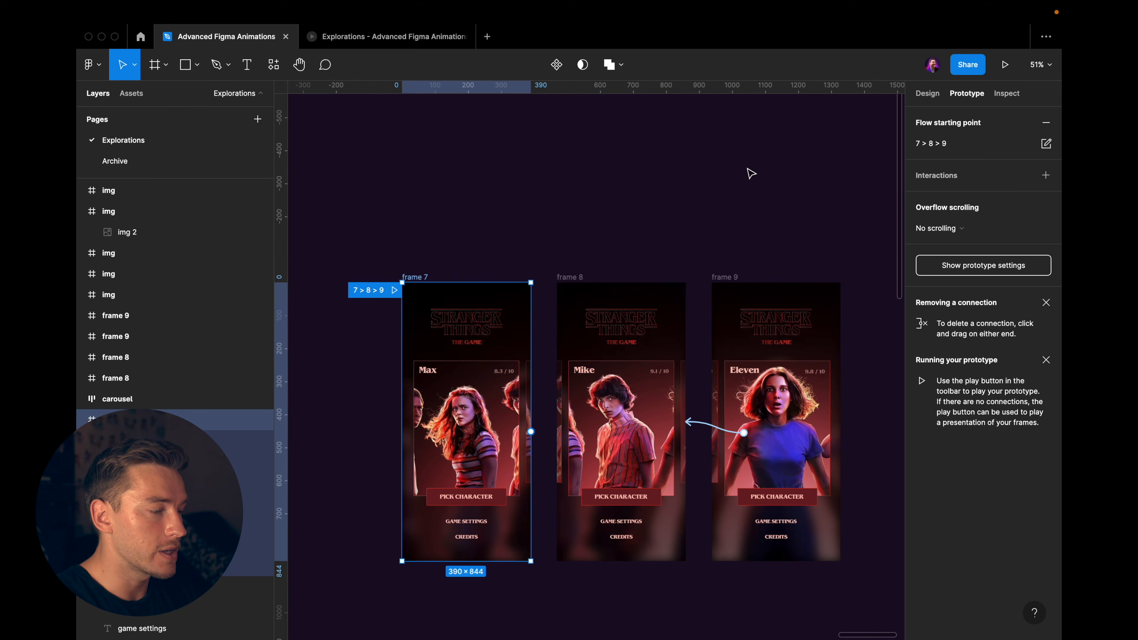
left_click(712, 427)
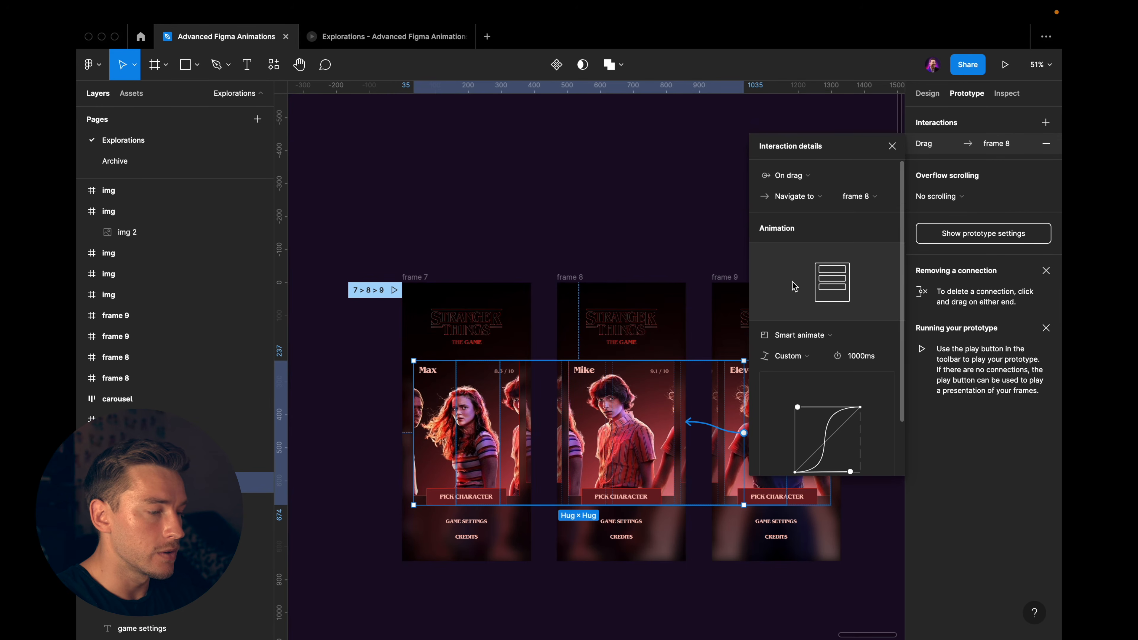
scroll(846, 305, "down", 1)
scroll(879, 261, "up", 1)
scroll(876, 343, "down", 3)
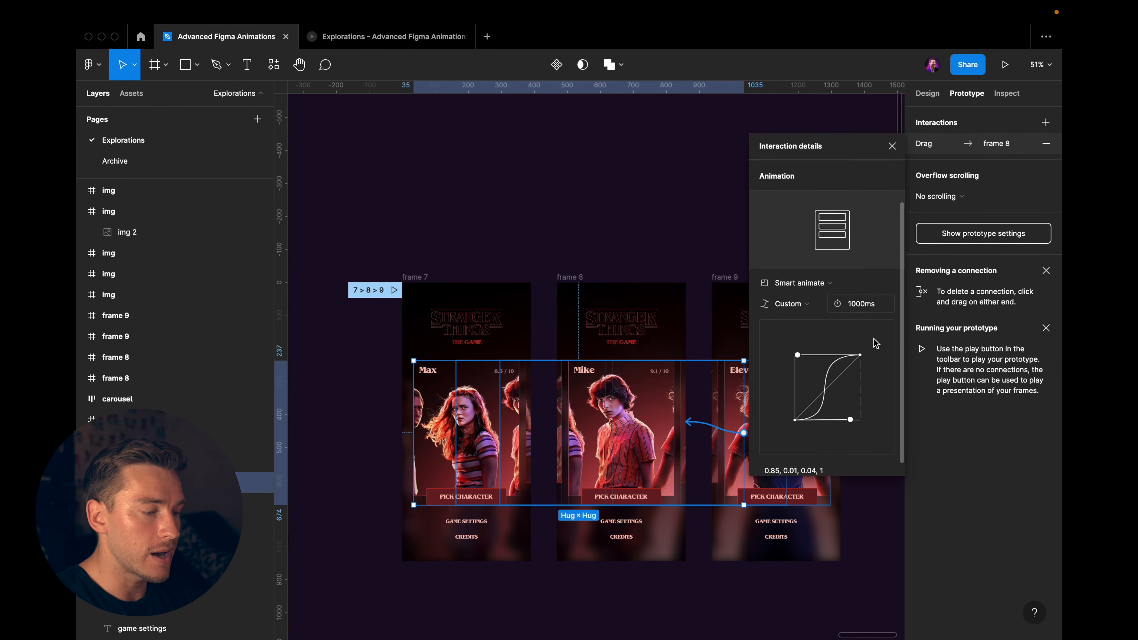
scroll(875, 344, "down", 1)
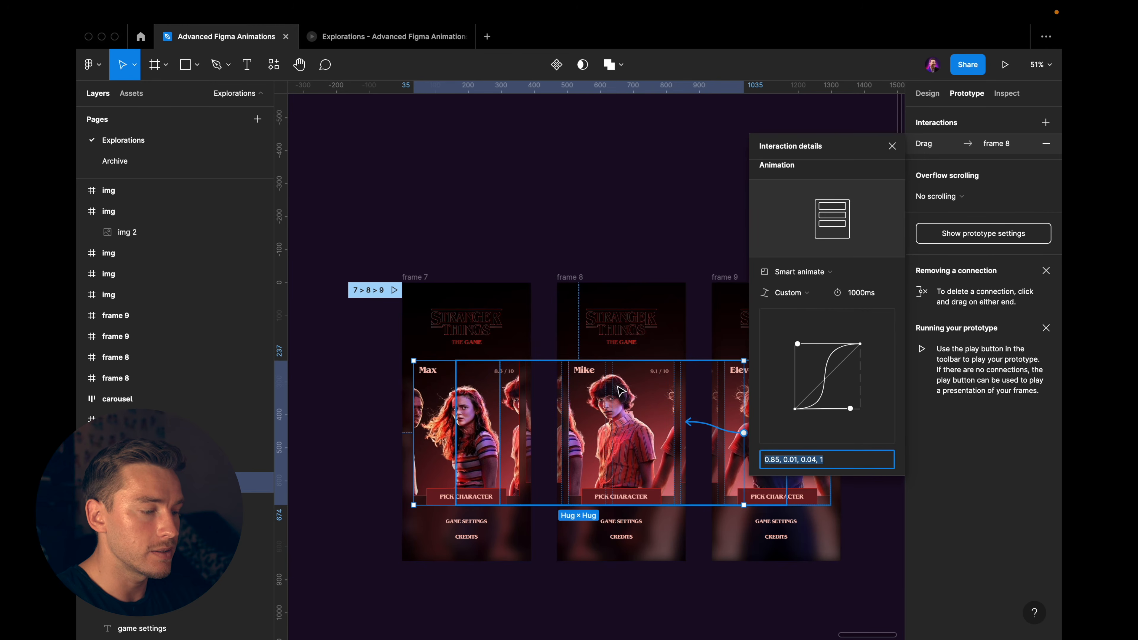
Set the lower frame 8 carousel's drag transition to 1000 ms with the custom easing curve 0.85, 0.01, 0.04, 1
scroll(618, 390, "down", 1)
scroll(617, 389, "up", 5)
scroll(618, 390, "down", 3)
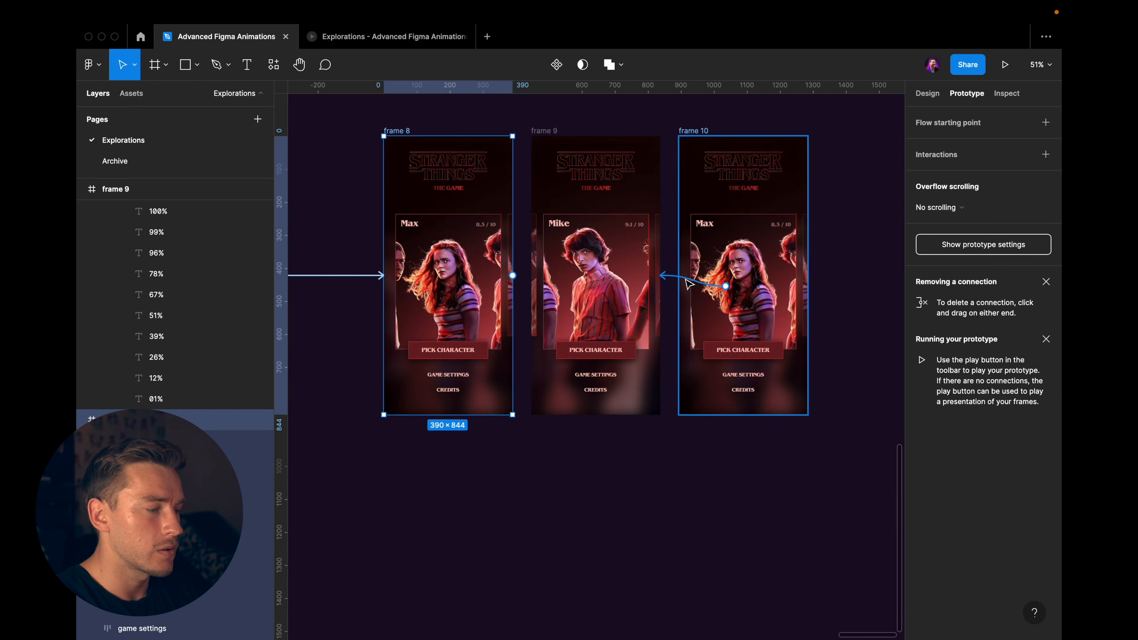
scroll(692, 289, "down", 2)
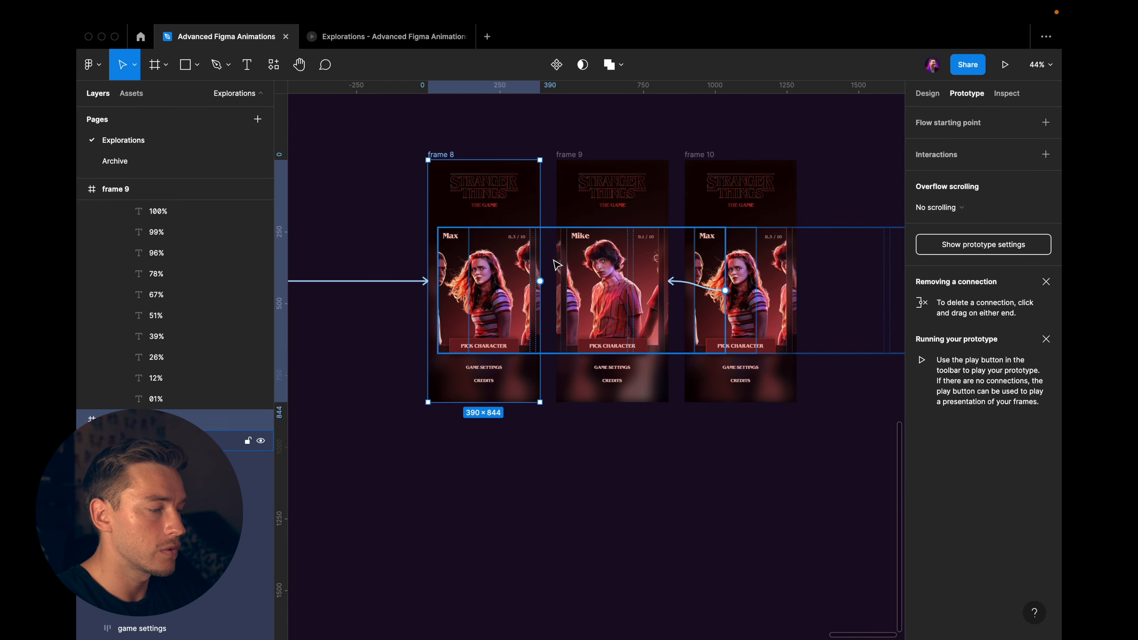
left_click(556, 264)
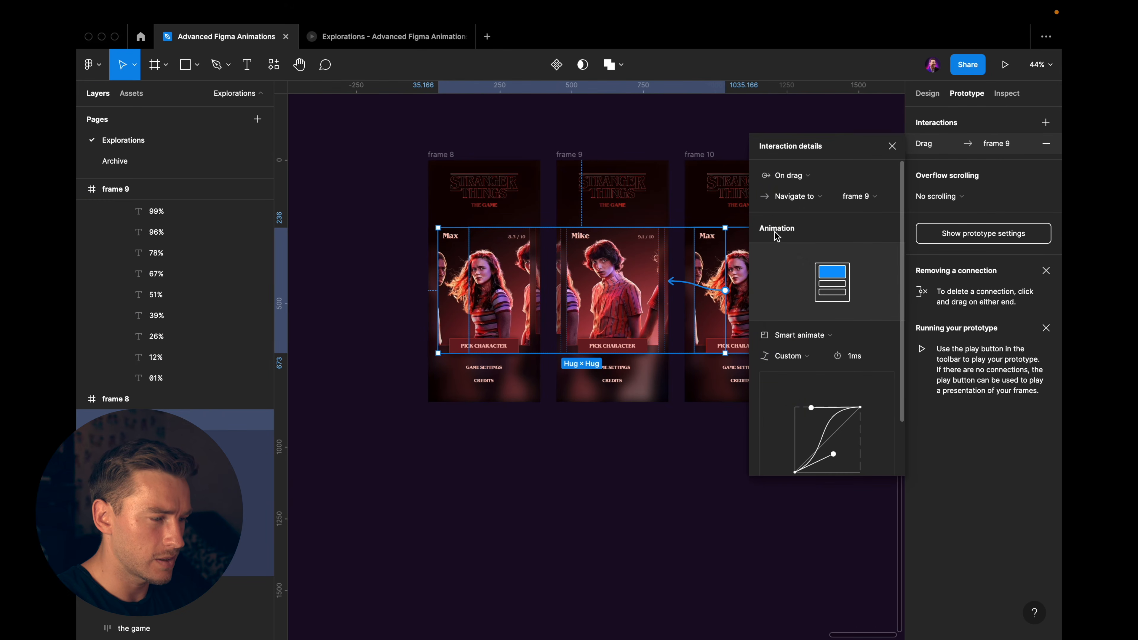
scroll(866, 234, "down", 2)
left_click(873, 314)
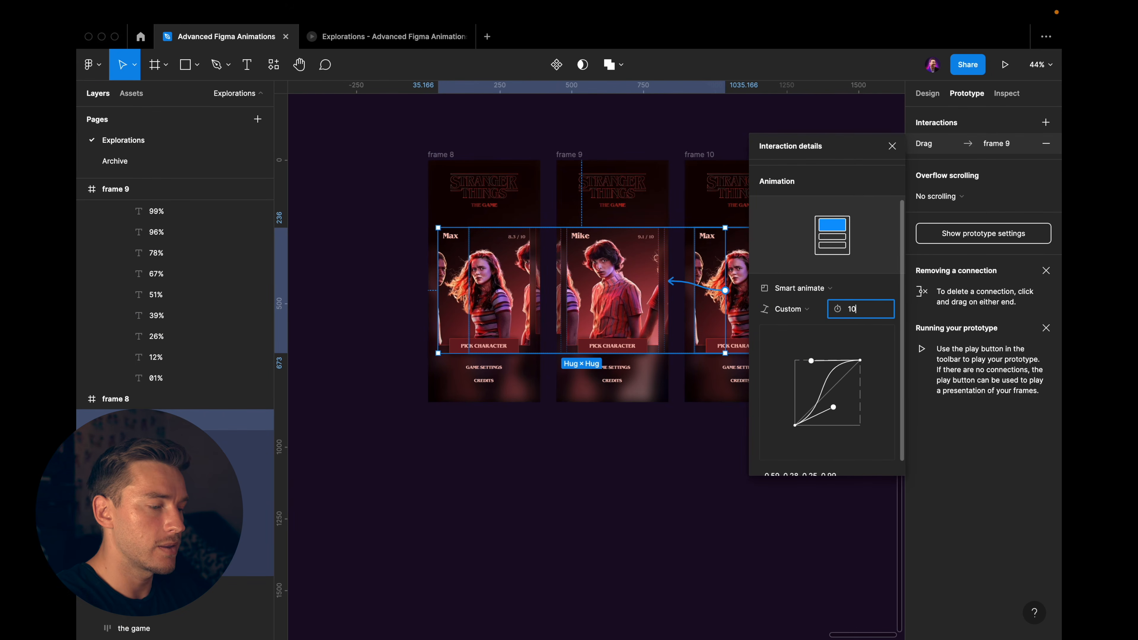
scroll(862, 415, "down", 1)
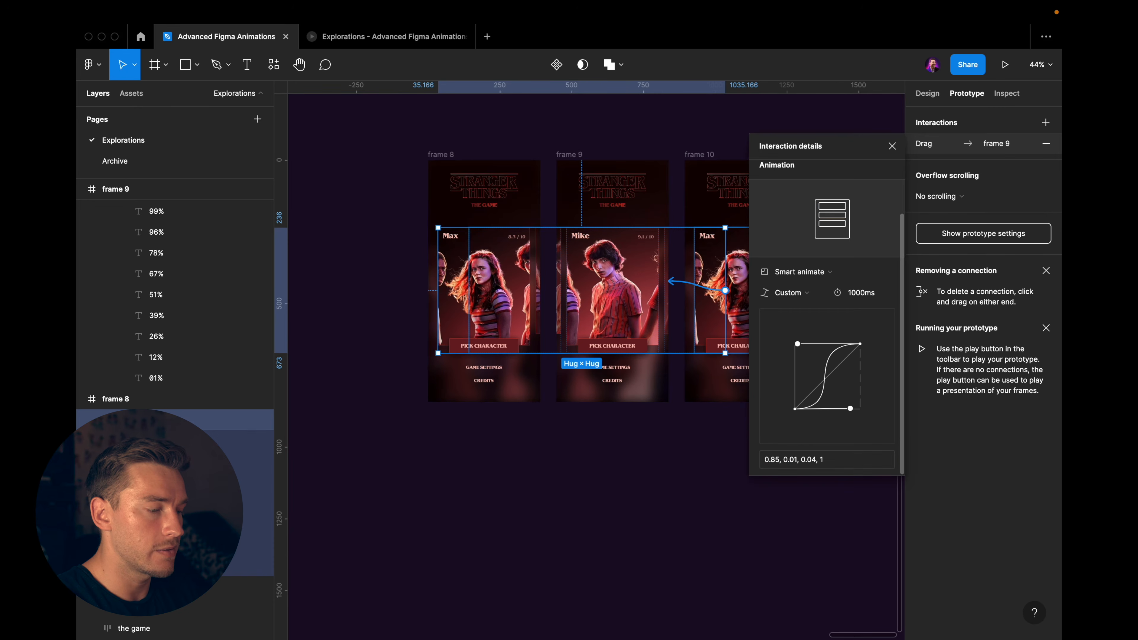
scroll(691, 375, "up", 2)
scroll(690, 375, "up", 2)
scroll(691, 374, "down", 2)
key("Escape")
Restart Flow 1 in the prototype preview and test swiping the carousel from Max's card to Mike's card
scroll(608, 305, "up", 3)
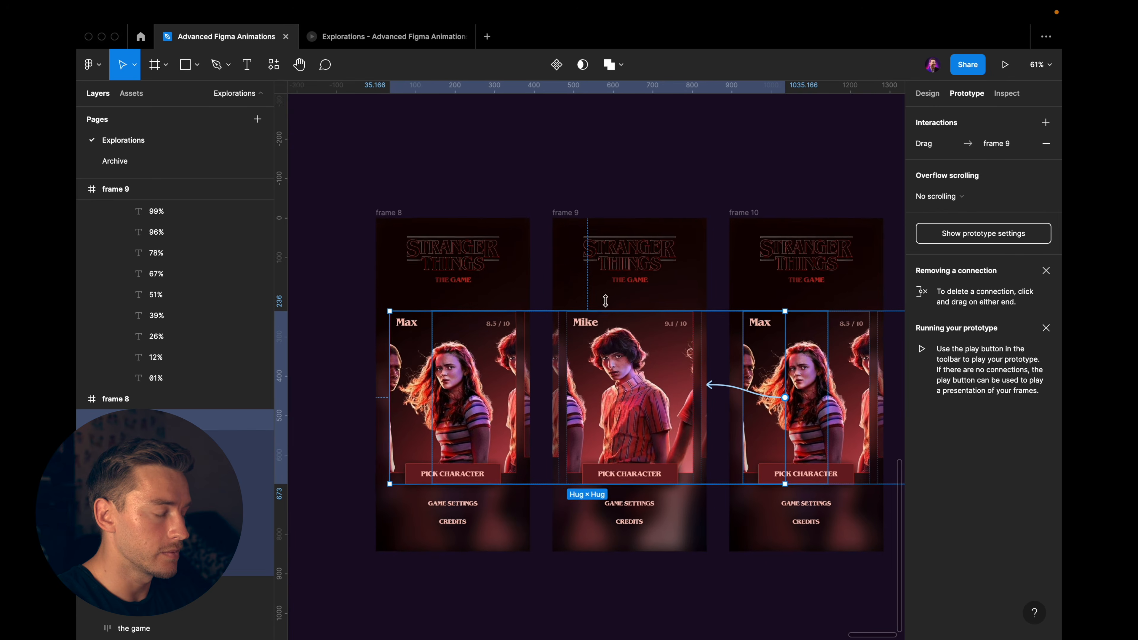
scroll(605, 300, "down", 3)
left_click(392, 41)
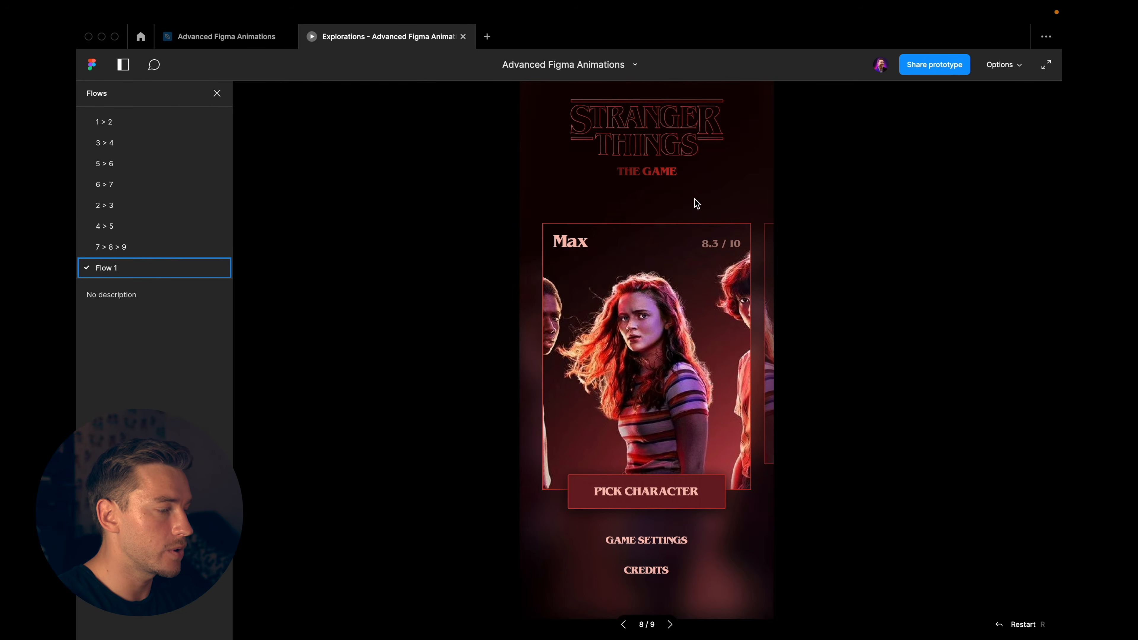
key("r")
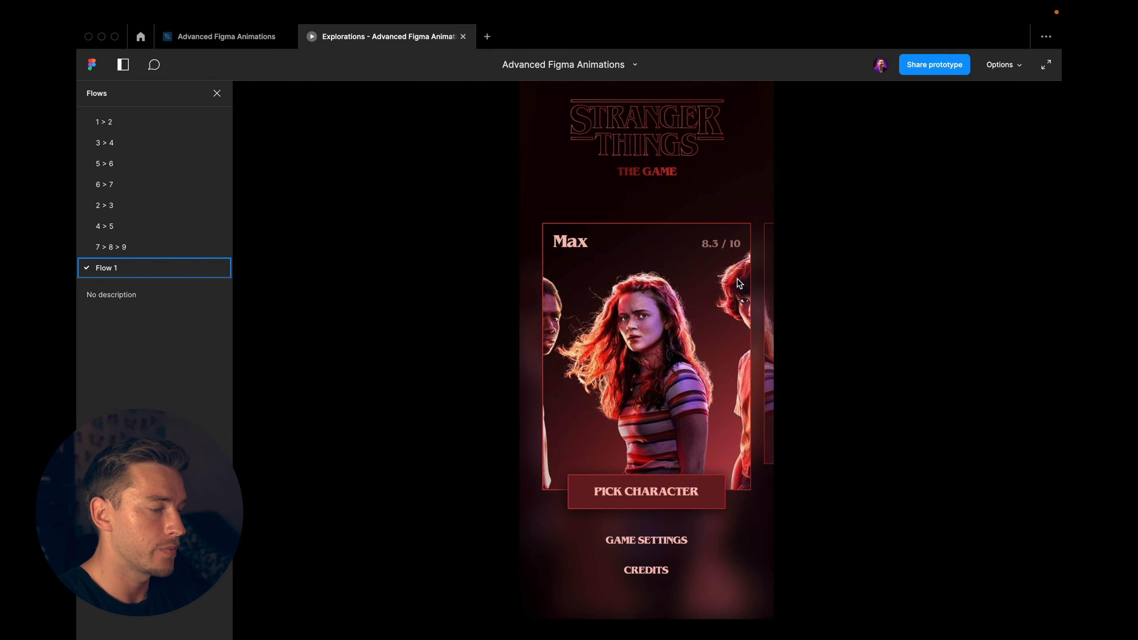
left_click_drag(739, 283, 547, 288)
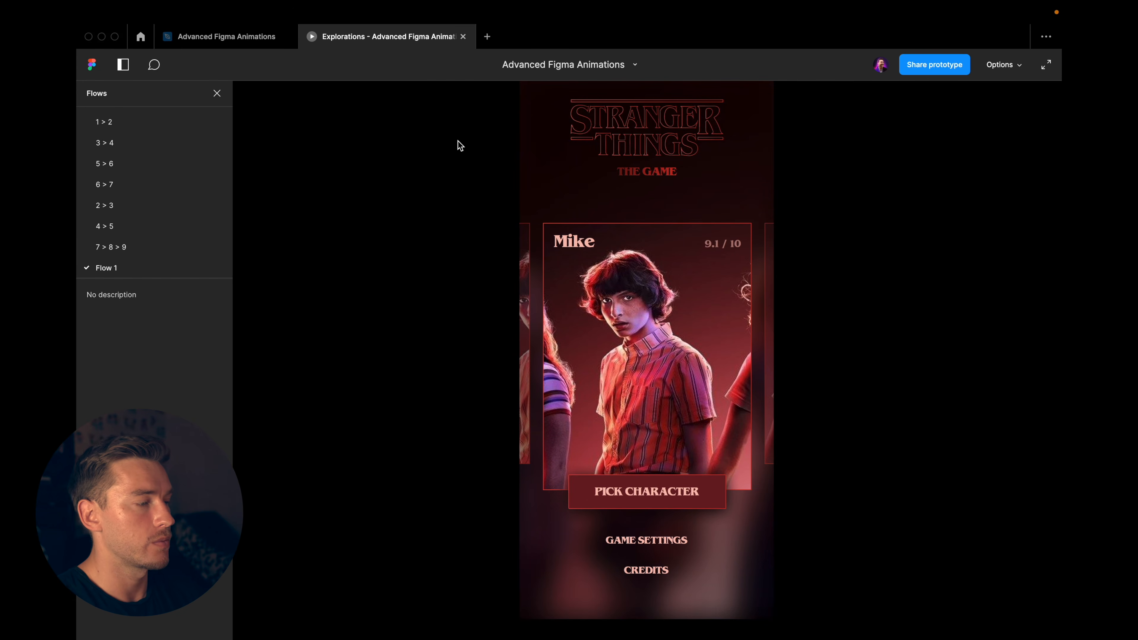
Return to the design file and move frame 10's carousel left until Mike's card enters the frame
left_click(219, 30)
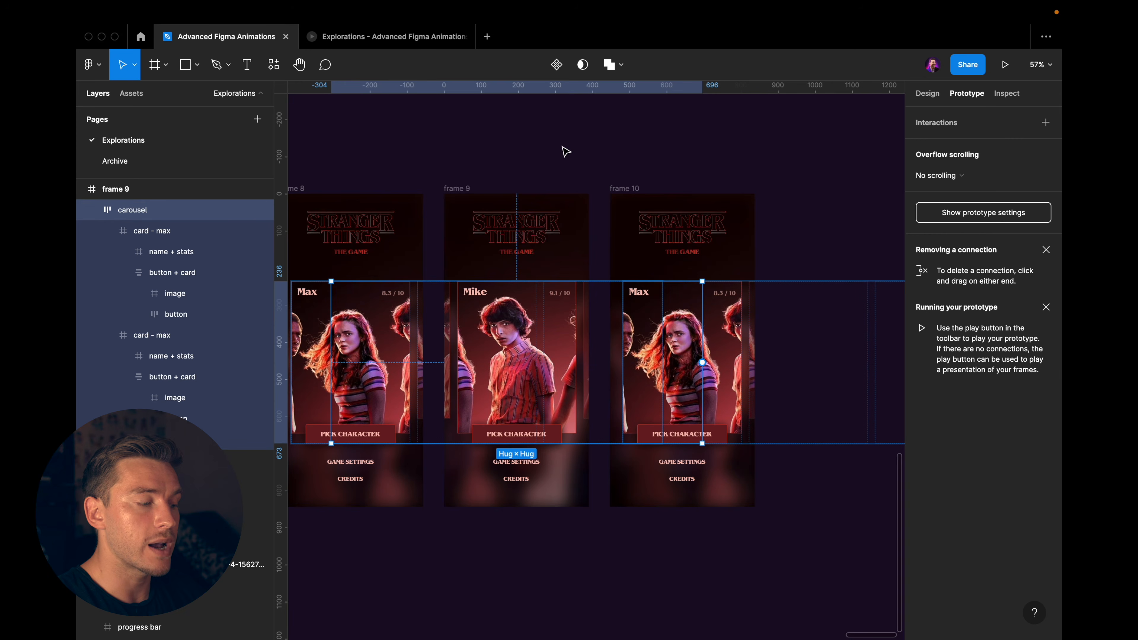
scroll(556, 354, "up", 5)
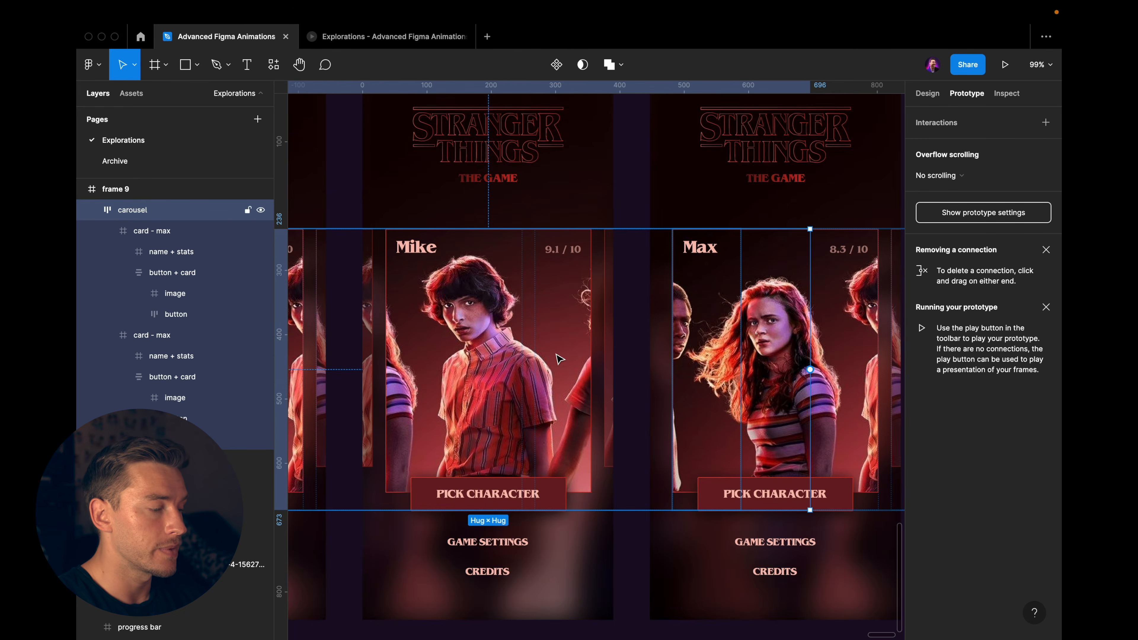
scroll(556, 357, "down", 6)
double_click(556, 352)
key("Escape")
left_click(698, 343)
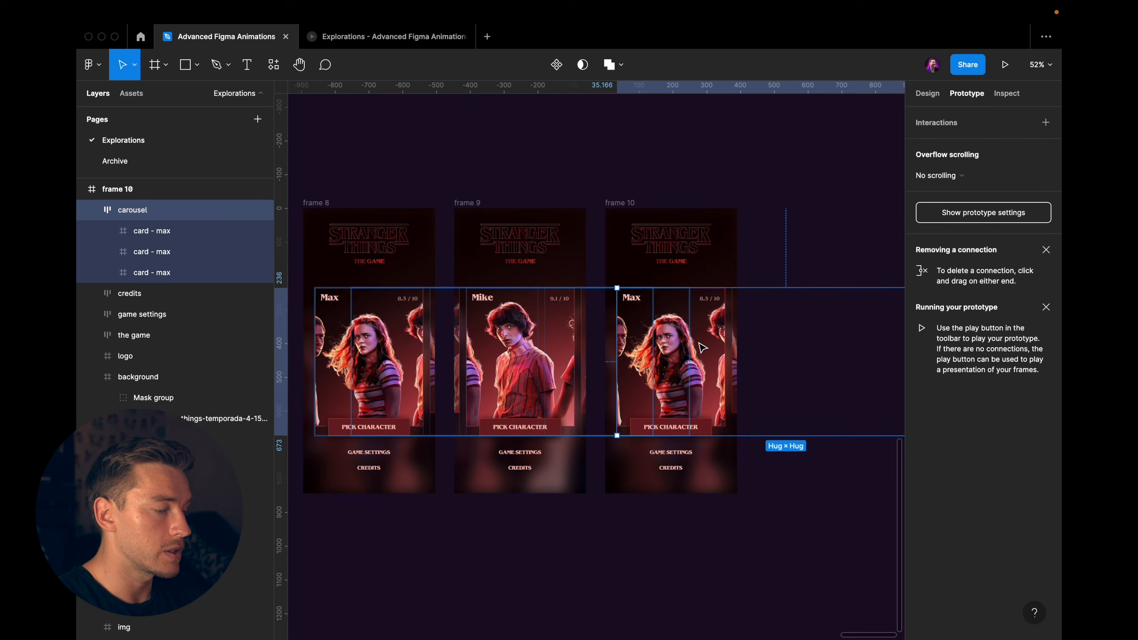
scroll(699, 343, "up", 4)
left_click_drag(674, 320, 600, 320)
Set the image height of frame 10's Max card to 370 and the card's opacity to 50%
double_click(625, 314)
double_click(621, 313)
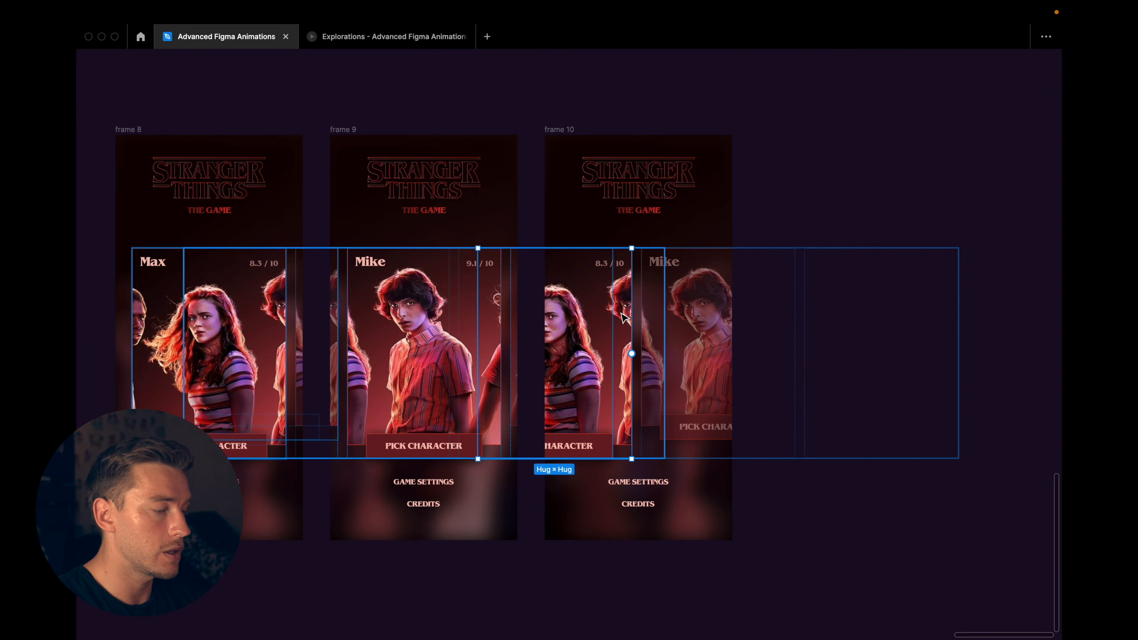
double_click(624, 317)
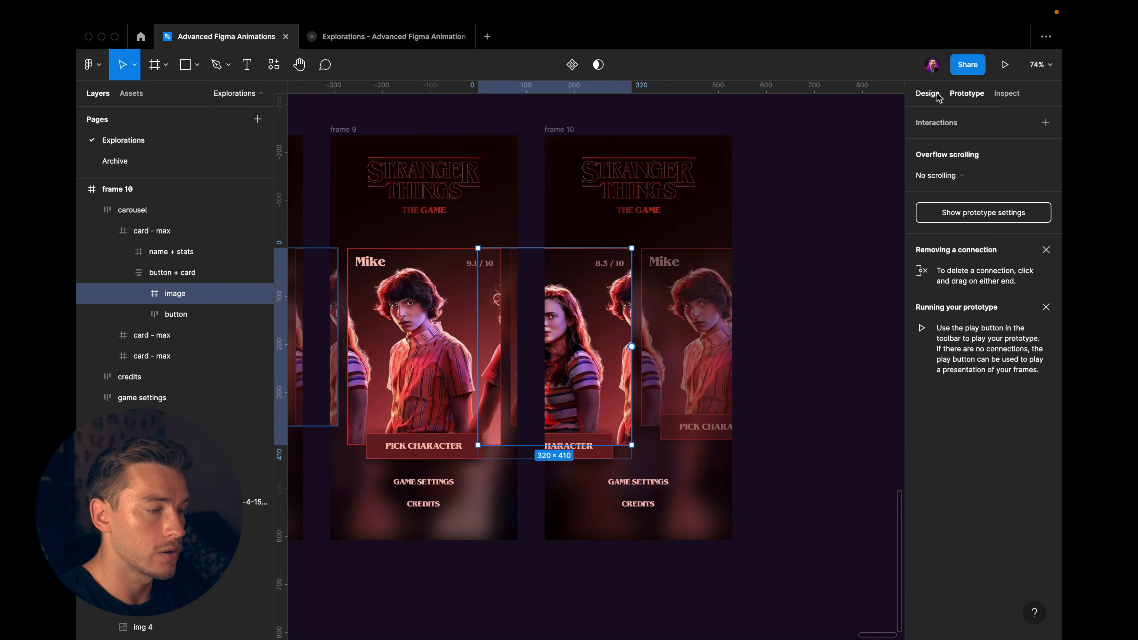
left_click(938, 95)
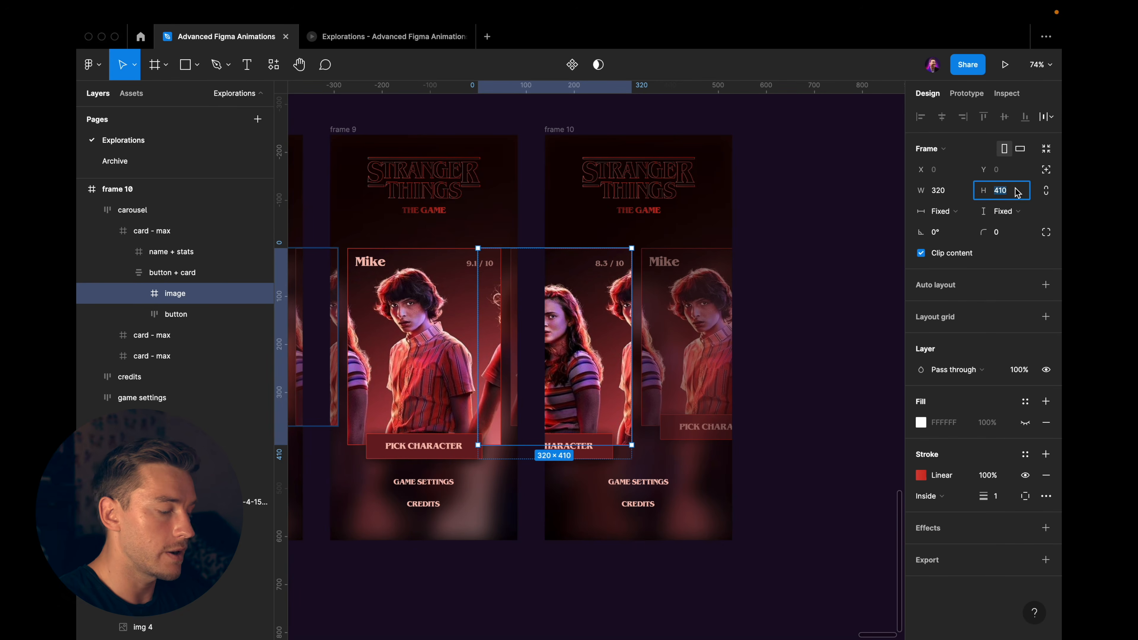
key("Return")
key("Escape")
double_click(587, 377)
key("5")
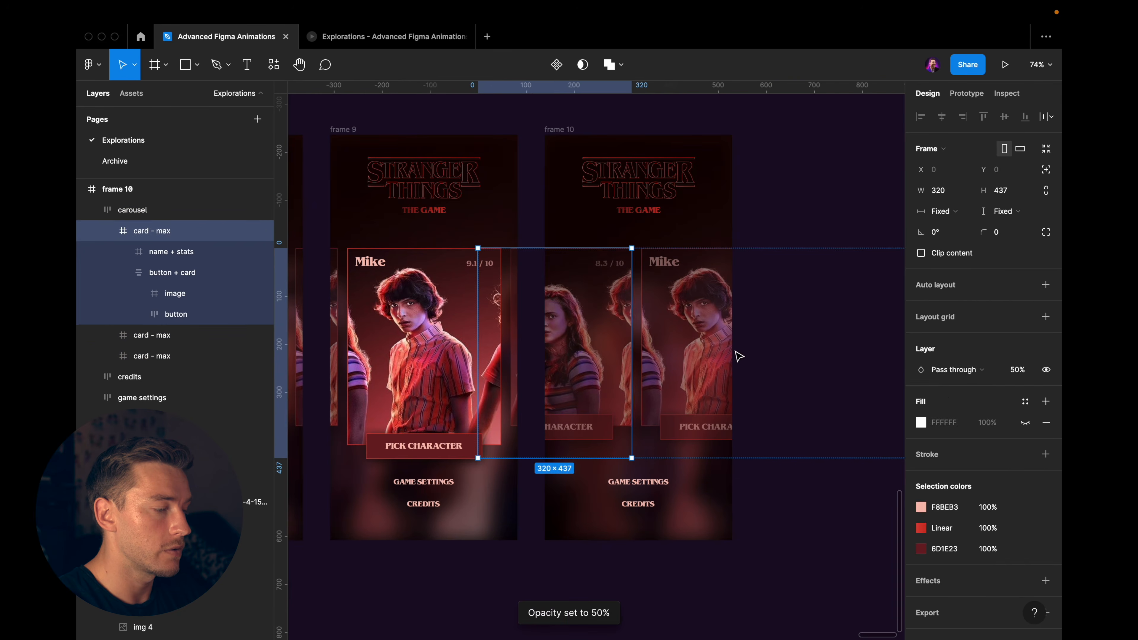
Move frame 10's carousel further left until Eleven's card is centred in the frame
left_click(737, 356)
left_click(716, 337)
left_click_drag(716, 337, 619, 339)
left_click_drag(701, 338, 623, 338)
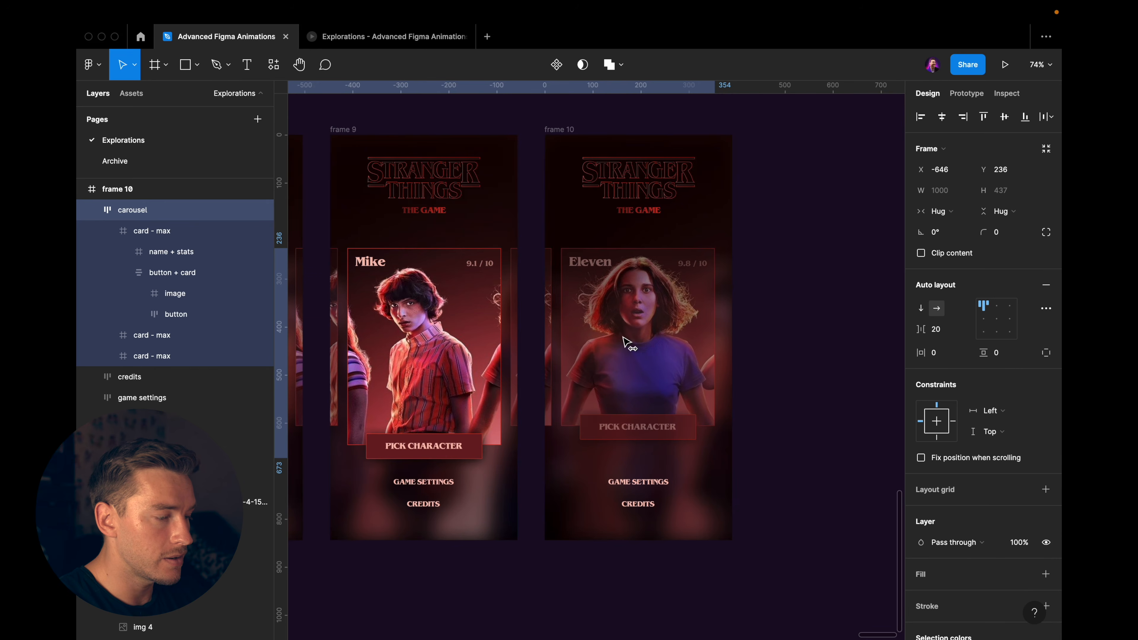
Set Eleven's card in frame 10 to 100% opacity and its image height to 410
left_click(666, 323)
key("0")
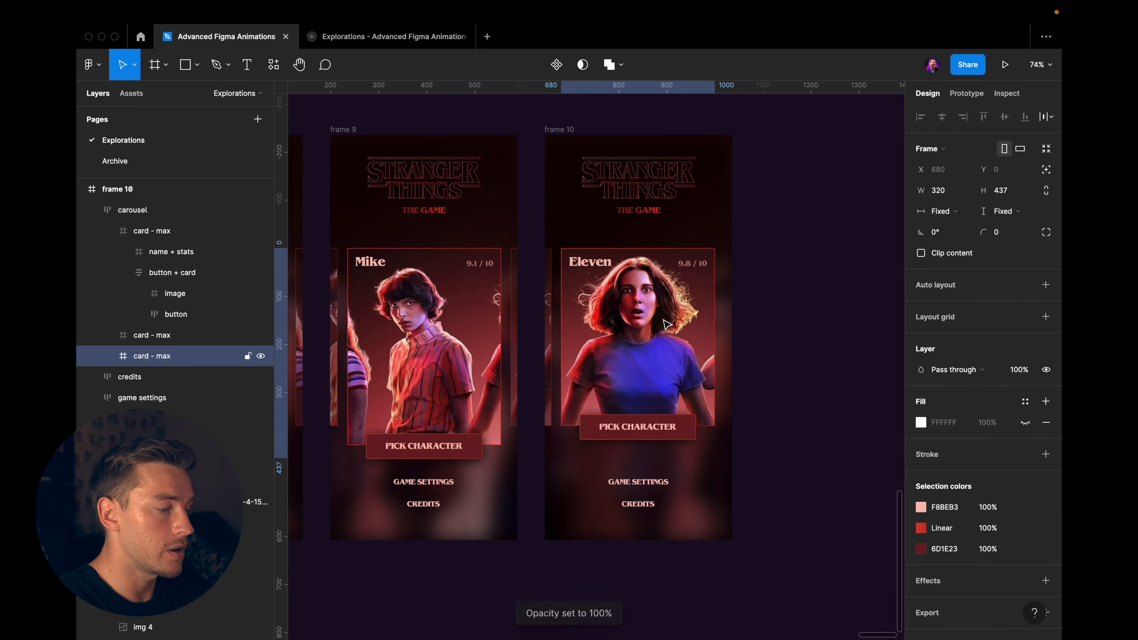
double_click(677, 326)
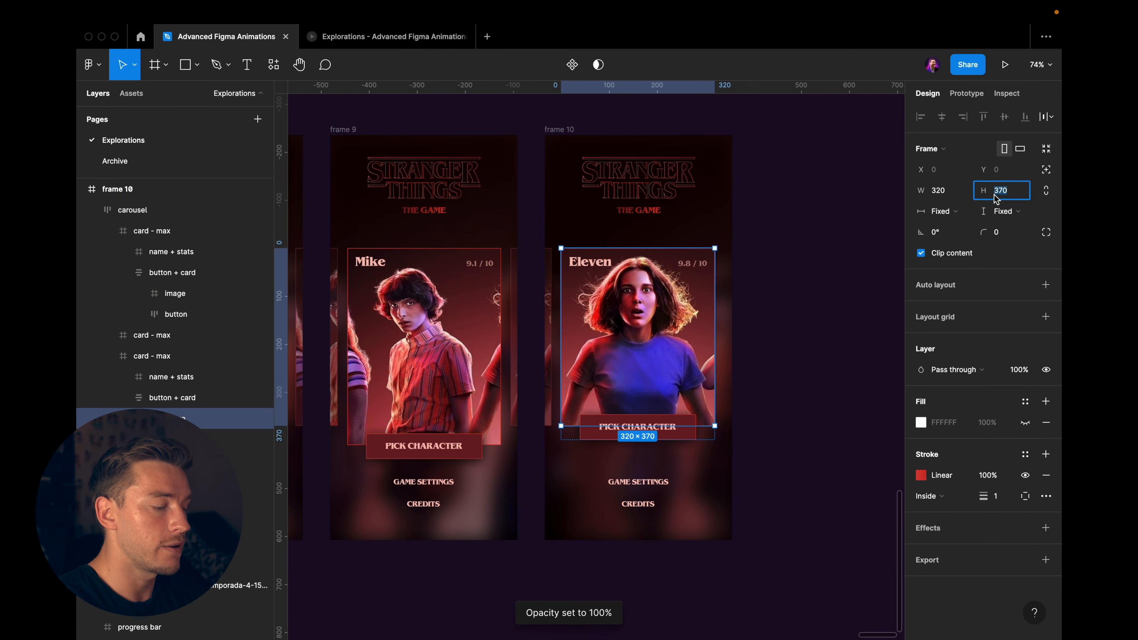
type("410")
key("Return")
left_click(769, 346)
Shift the blurred background image in frame 10 to the left behind the carousel
scroll(681, 348, "left", 1)
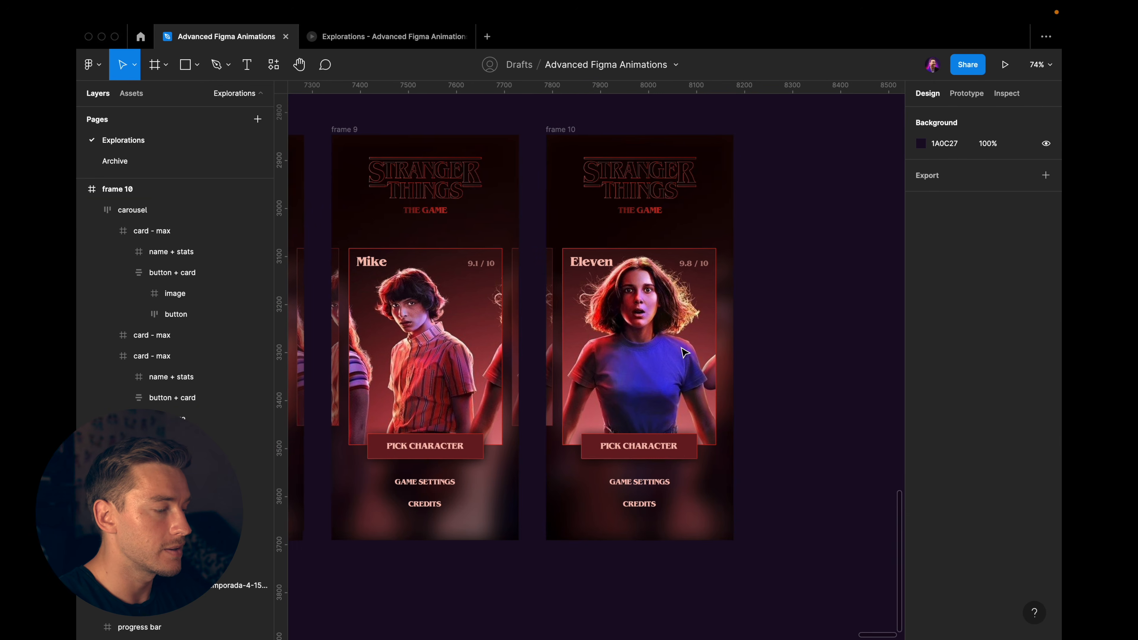
scroll(681, 348, "down", 3)
scroll(725, 386, "left", 1)
left_click(775, 457)
scroll(770, 453, "up", 3)
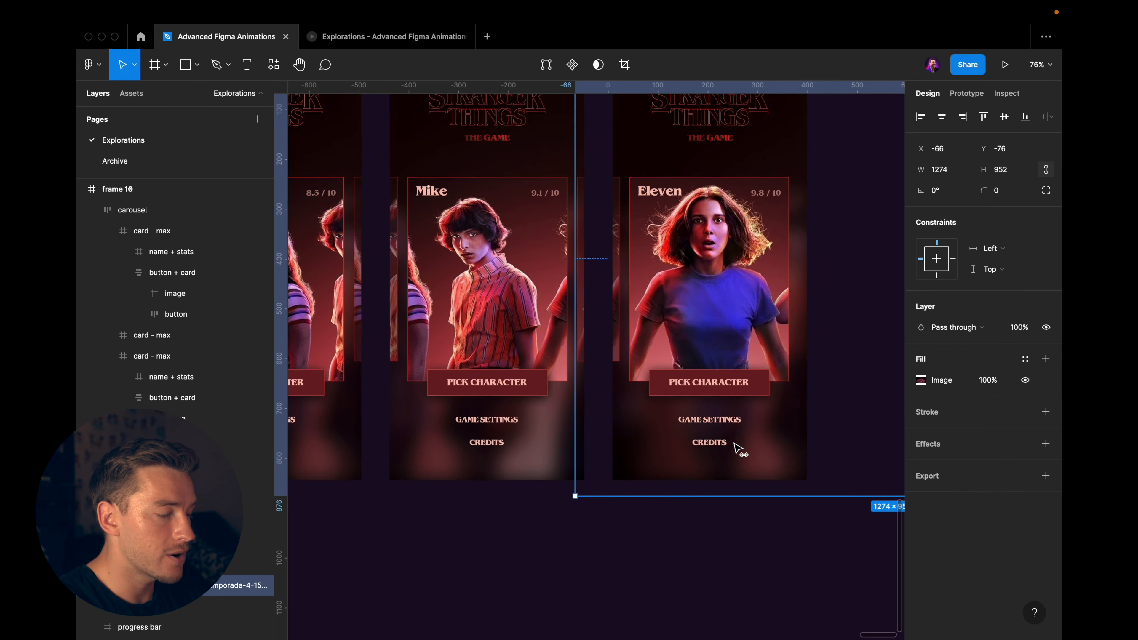
left_click_drag(734, 443, 648, 449)
left_click_drag(779, 453, 737, 451)
Connect frame 9's carousel to frame 10 with a prototype link
left_click(967, 93)
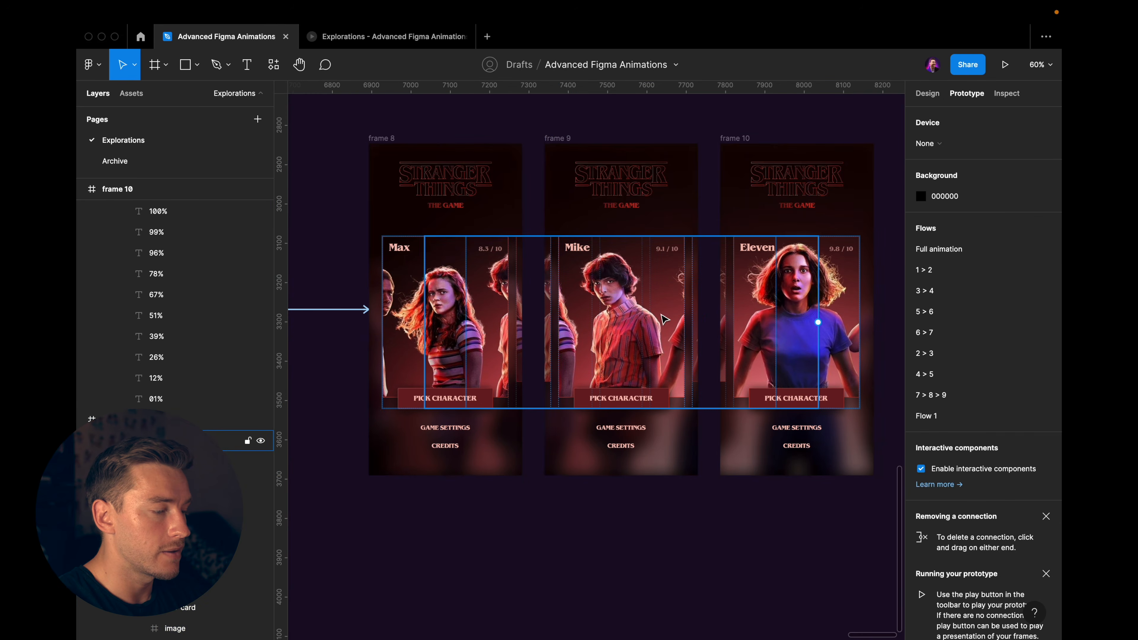
scroll(627, 314, "down", 5)
scroll(664, 319, "up", 5)
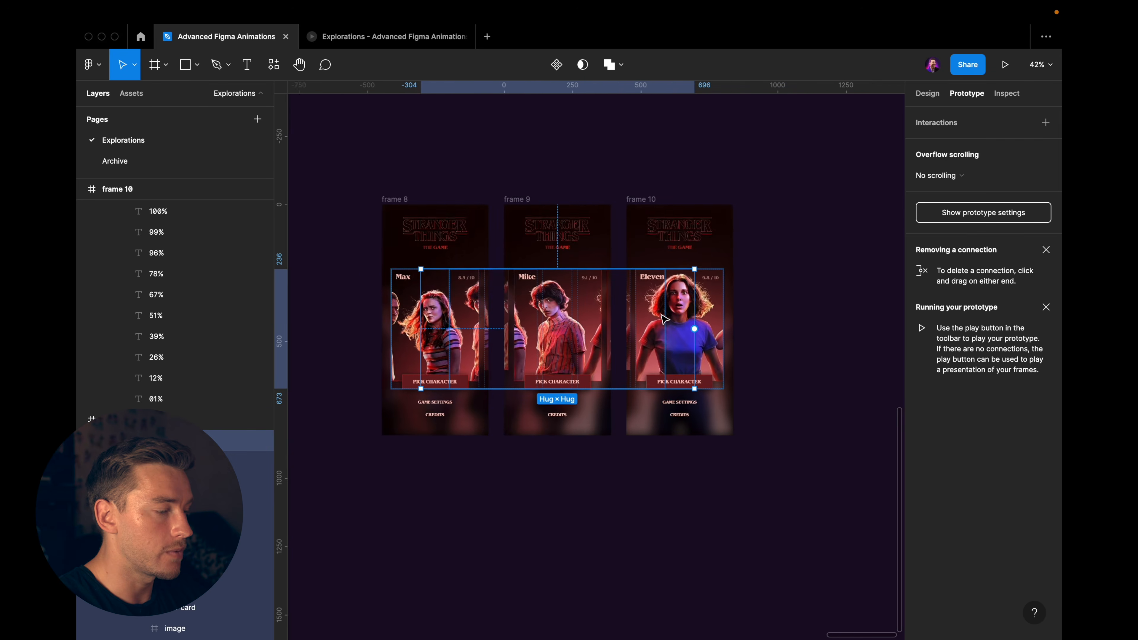
scroll(664, 319, "up", 2)
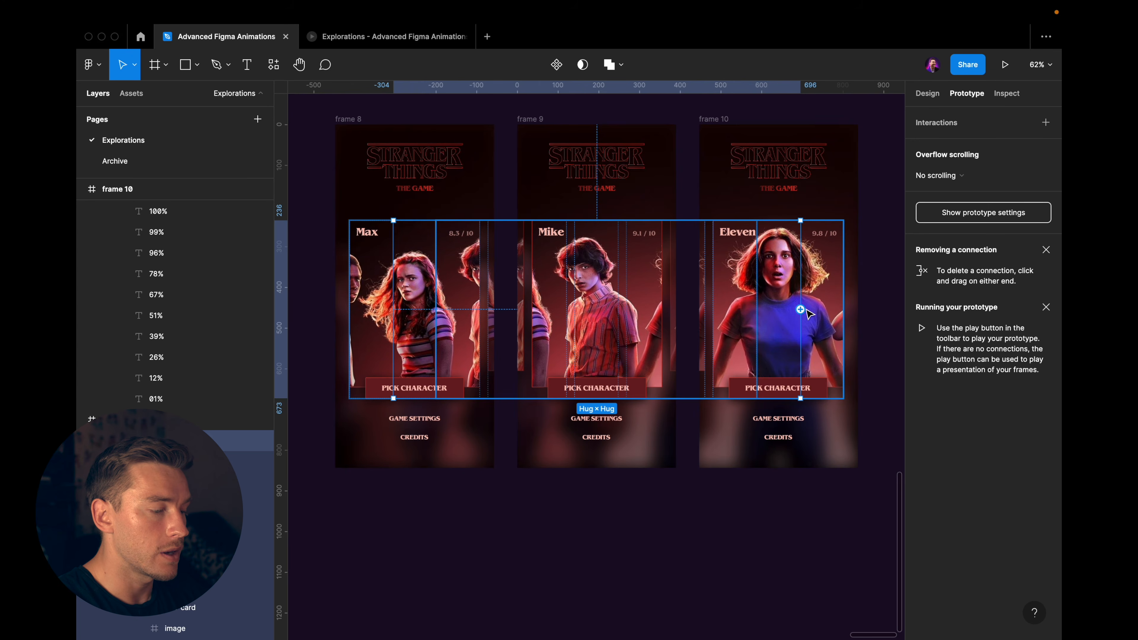
left_click_drag(800, 310, 837, 253)
scroll(672, 235, "right", 3)
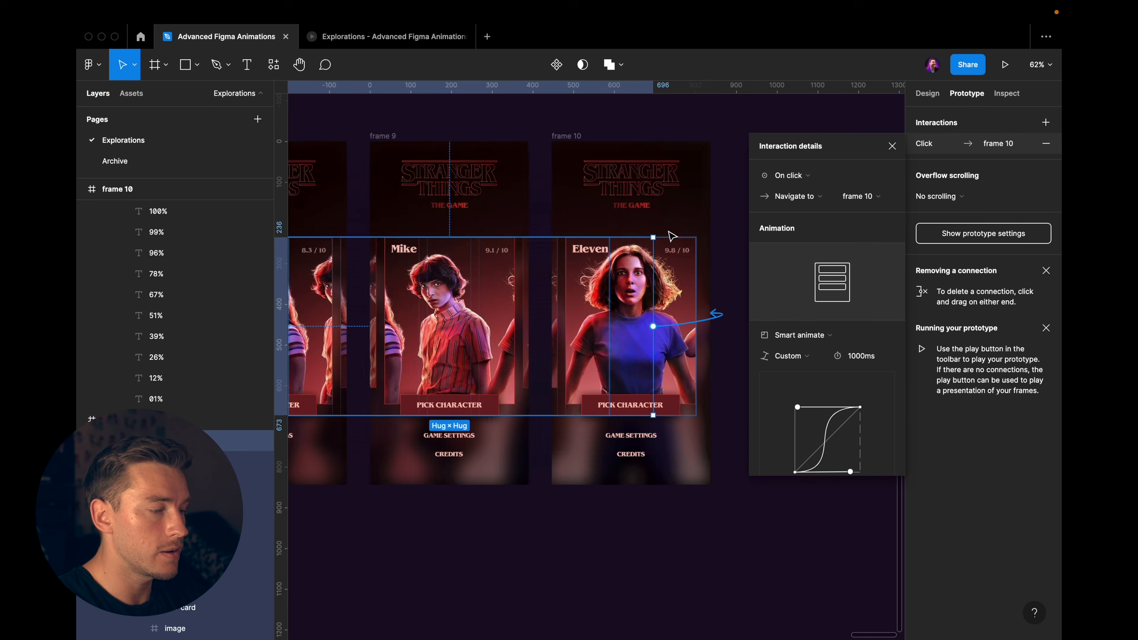
Change the trigger of frame 9's link to frame 10 to On drag and check its custom easing curve
scroll(672, 236, "right", 3)
left_click(790, 175)
left_click(809, 198)
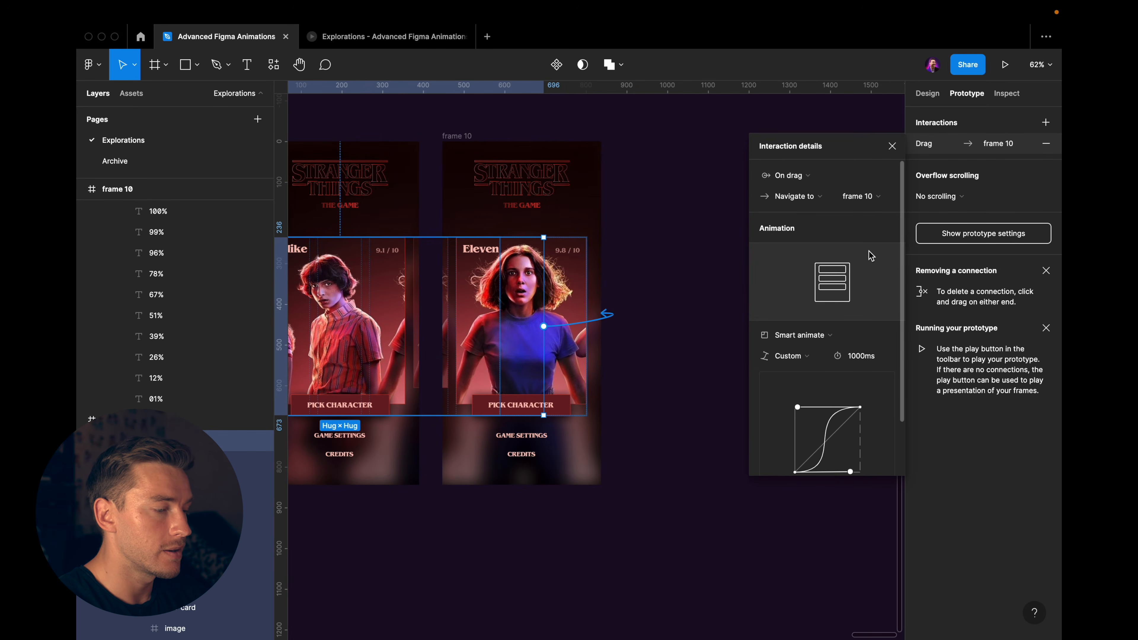
scroll(829, 372, "down", 3)
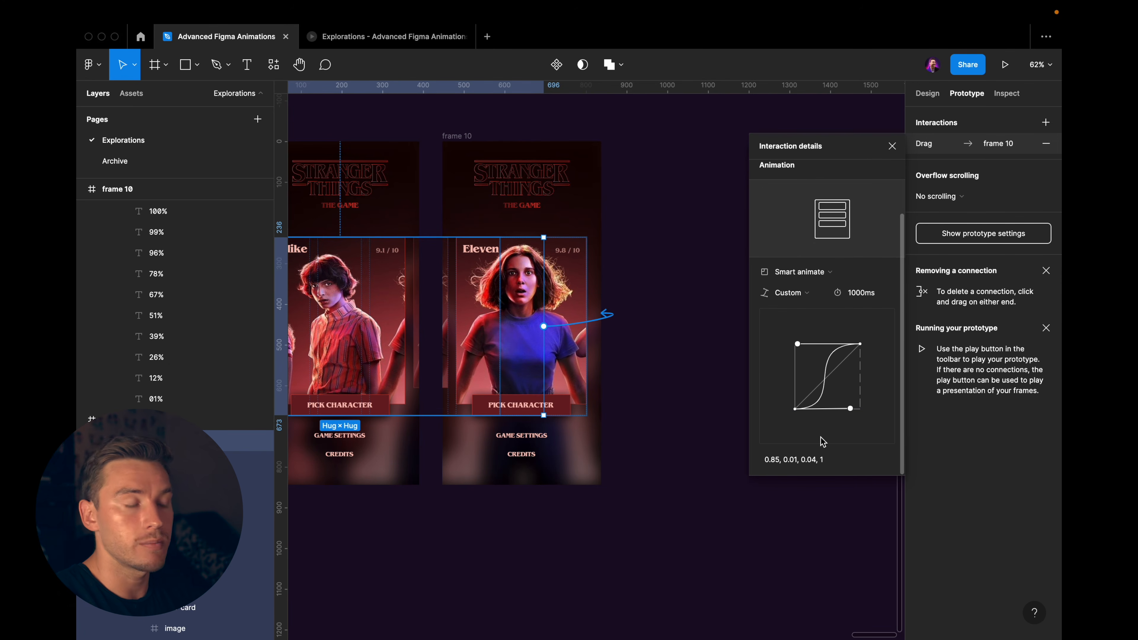
scroll(656, 313, "left", 2)
Test swiping the carousel from Mike's card to Eleven's card in the prototype preview, and return to the design file
left_click(354, 37)
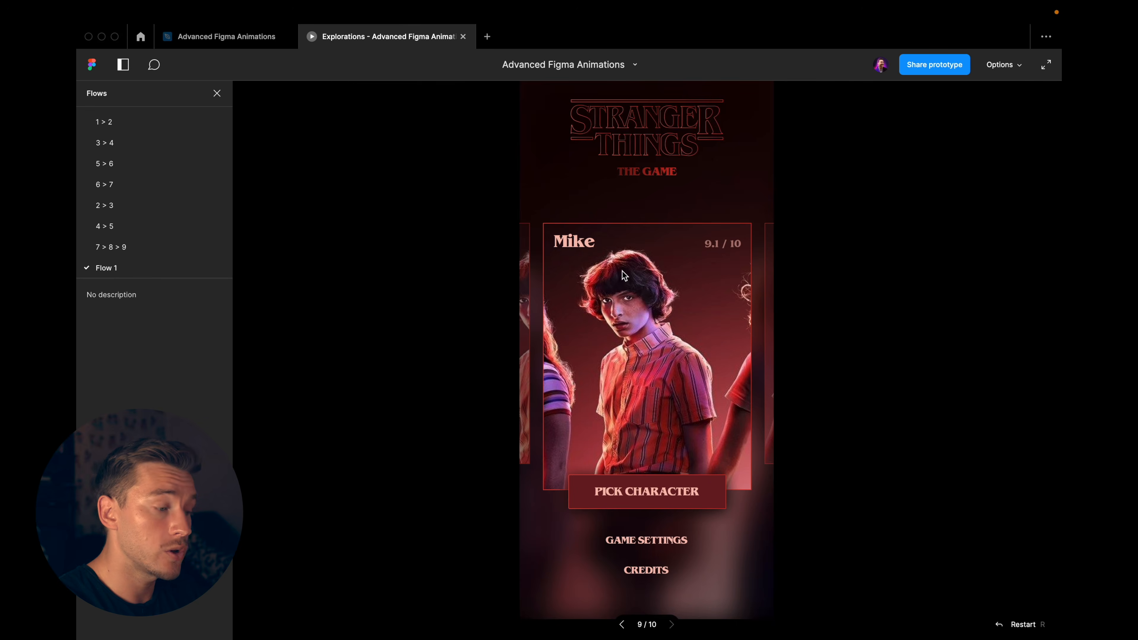
left_click_drag(704, 303, 554, 324)
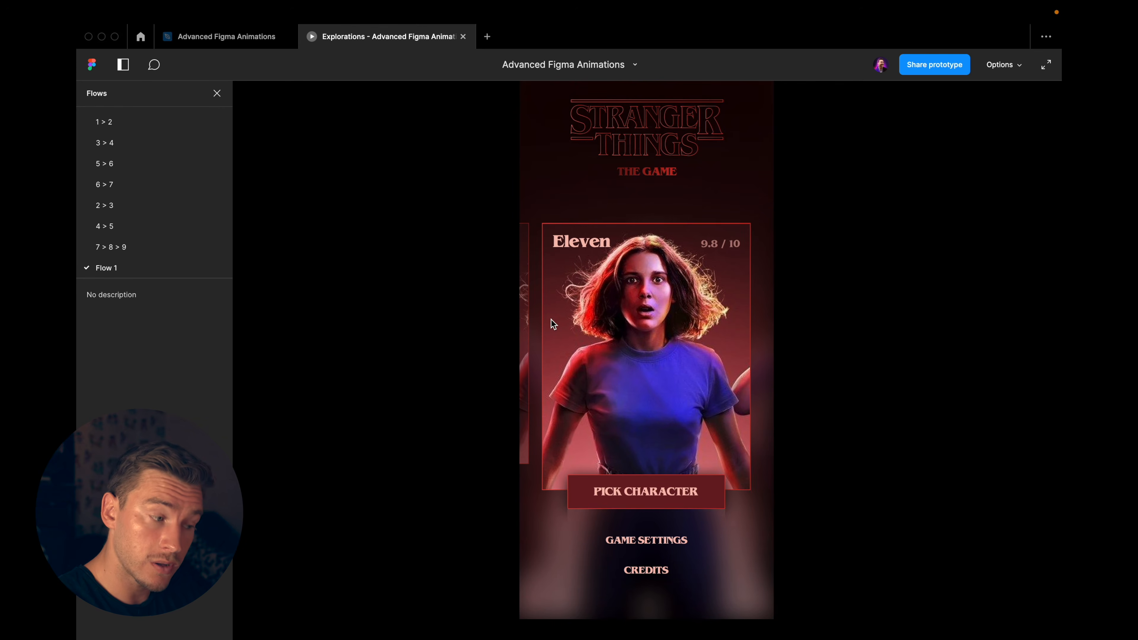
left_click(200, 36)
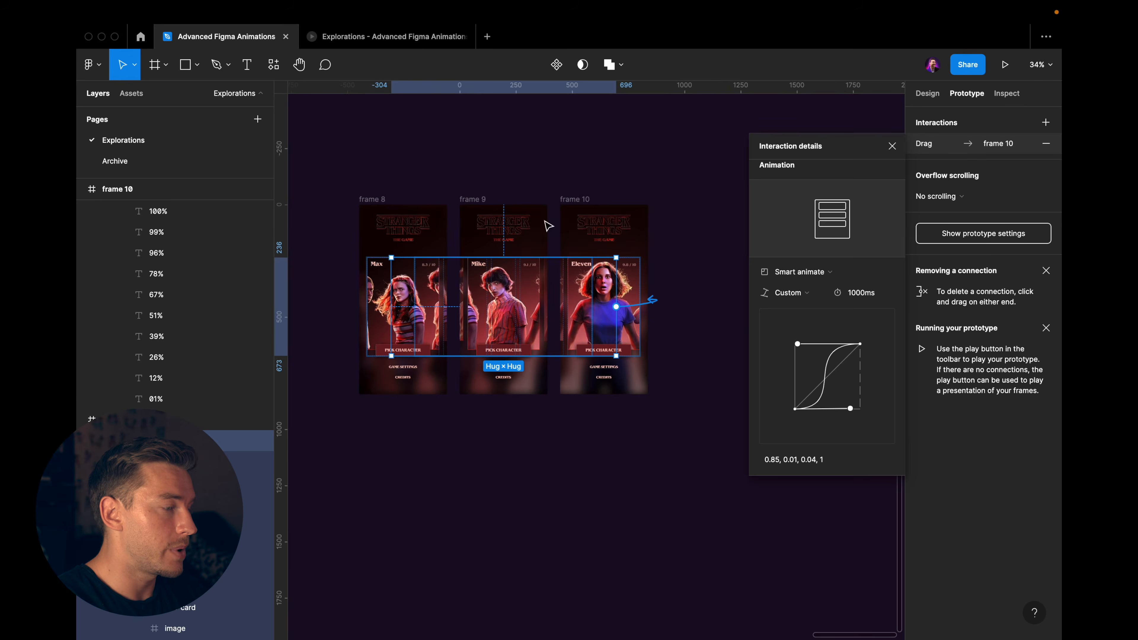
left_click(364, 37)
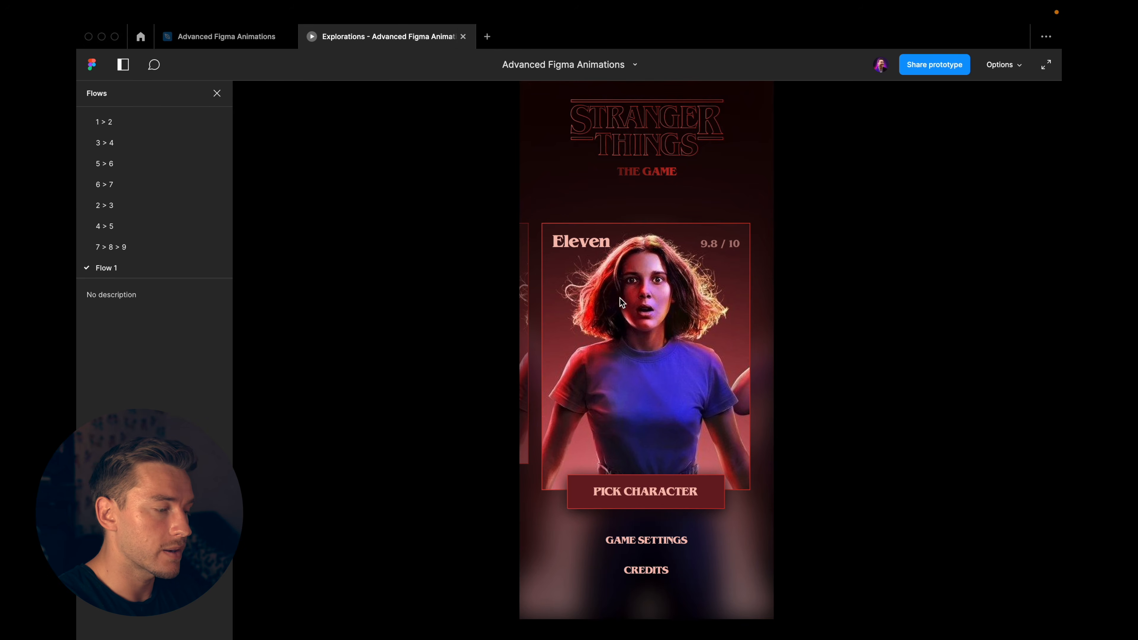
left_click(270, 45)
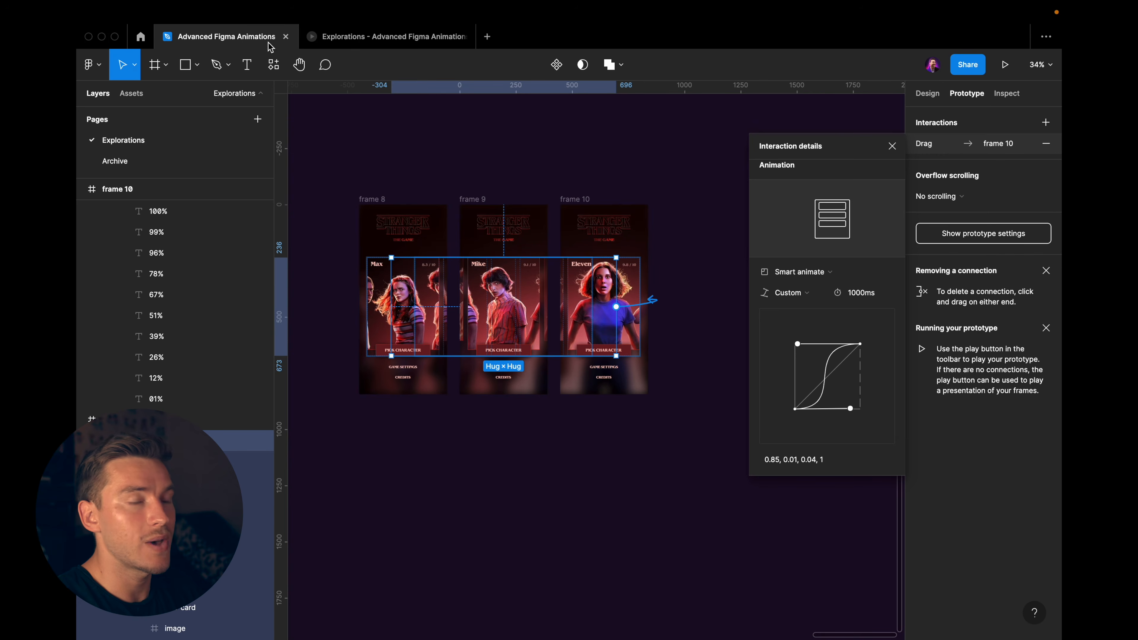
Link frame 10's carousel back to frame 9 with an On drag trigger
scroll(583, 228, "up", 5)
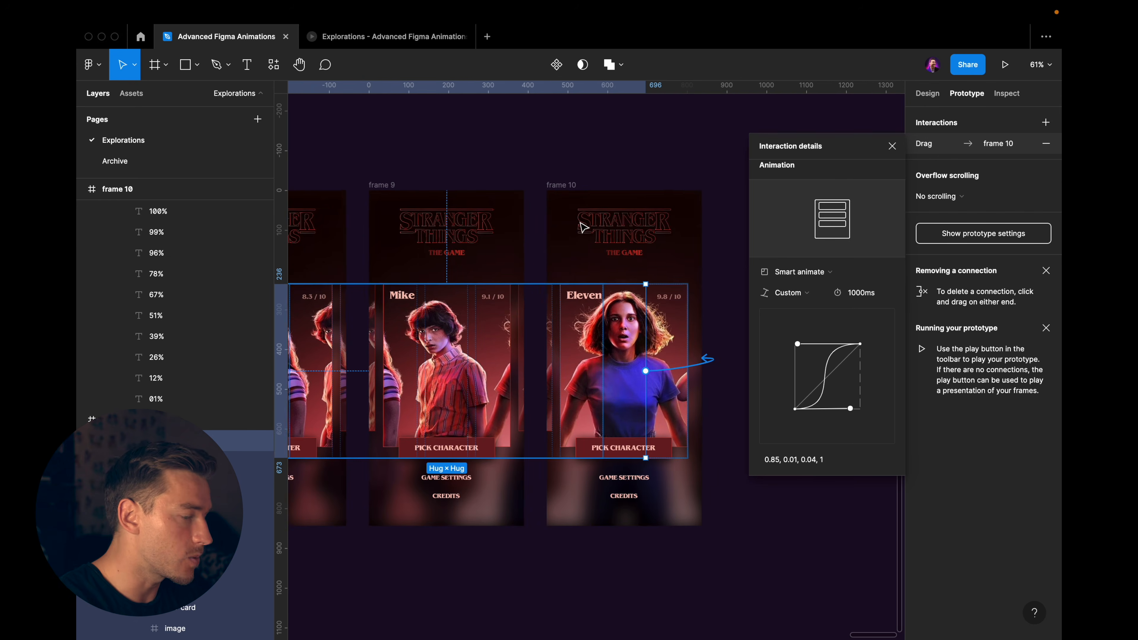
key("Escape")
left_click(622, 320)
scroll(622, 319, "down", 3)
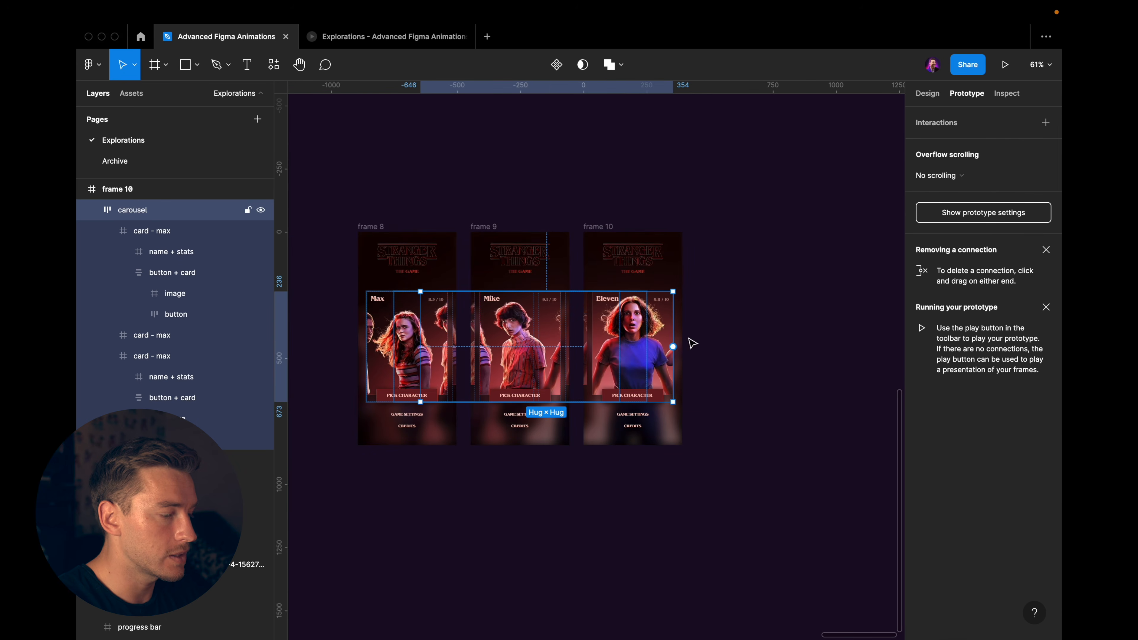
left_click_drag(608, 291, 567, 269)
left_click(789, 175)
left_click(797, 189)
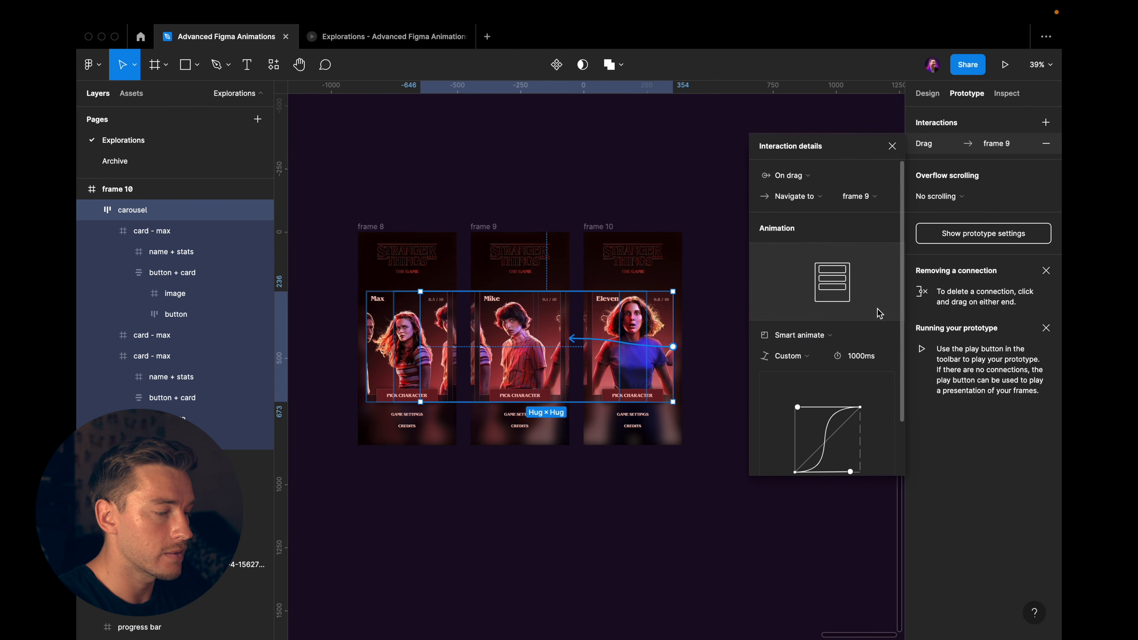
scroll(880, 314, "down", 3)
Link frame 9's carousel back to frame 8 with an On drag trigger
left_click(516, 312)
key("Escape")
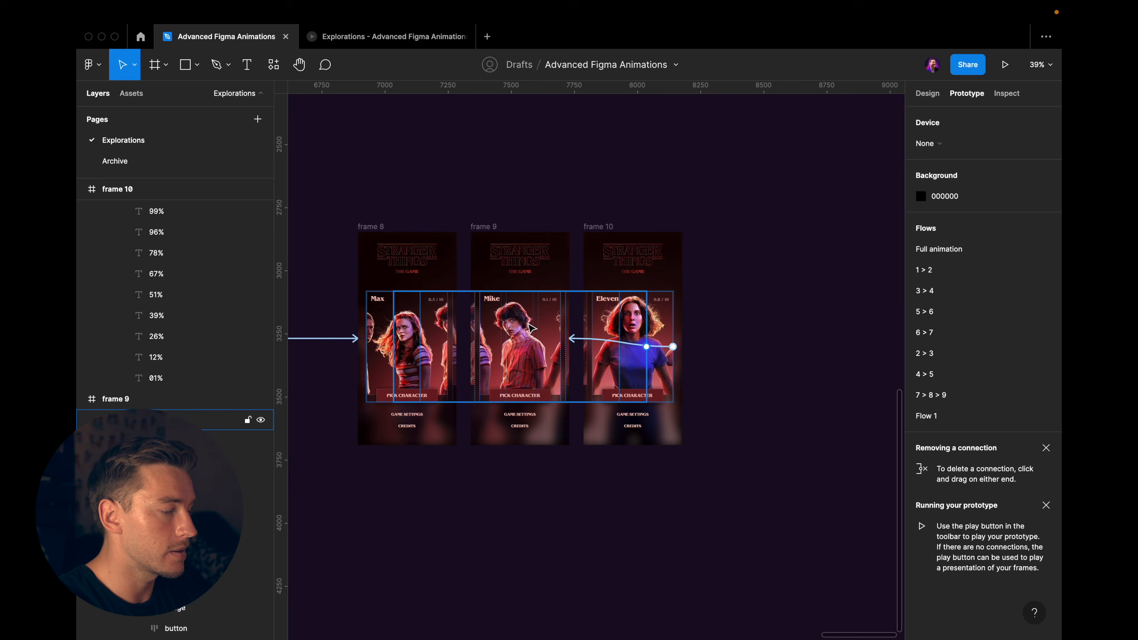
left_click(524, 319)
left_click_drag(648, 348, 454, 278)
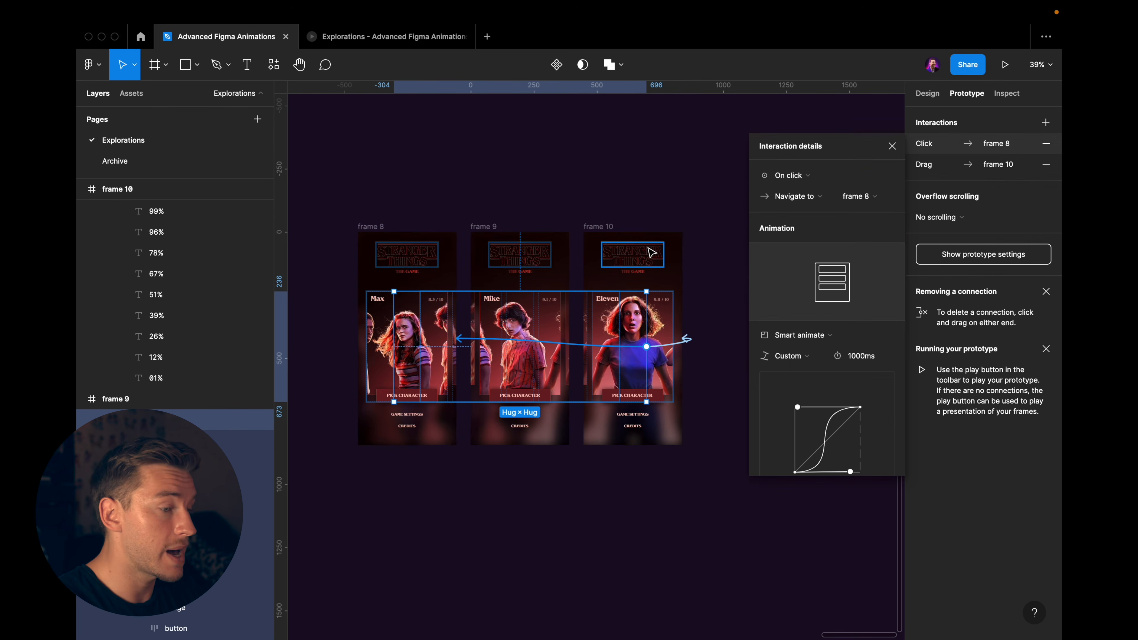
left_click(785, 178)
left_click(797, 190)
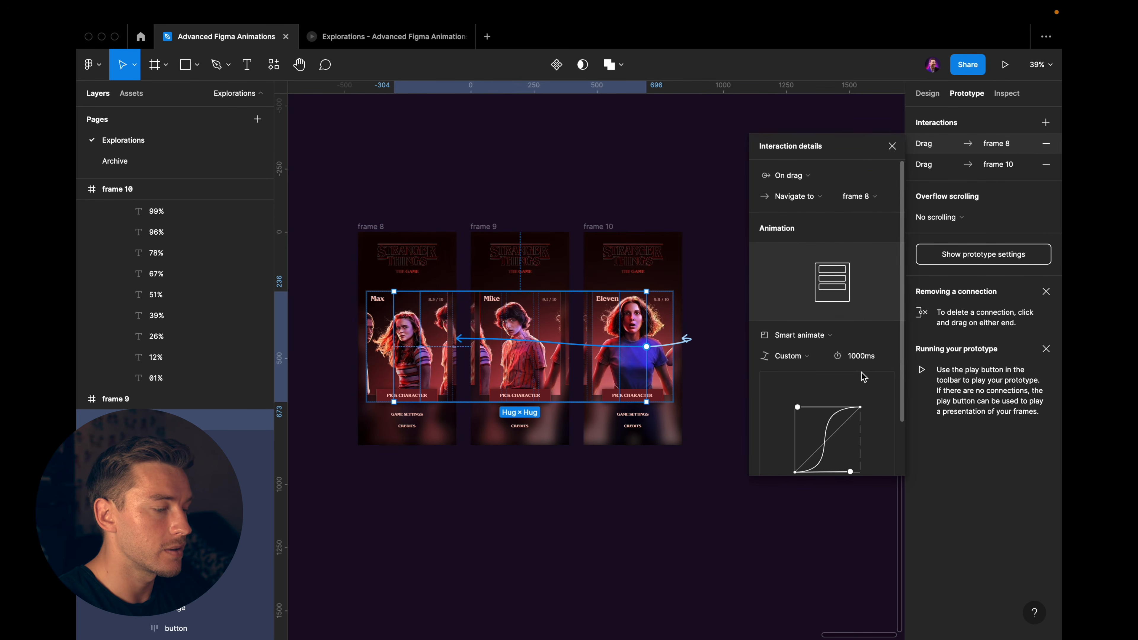
scroll(863, 377, "down", 3)
Test swiping the carousel between the character cards in the prototype preview
left_click(421, 38)
left_click_drag(607, 361, 515, 348)
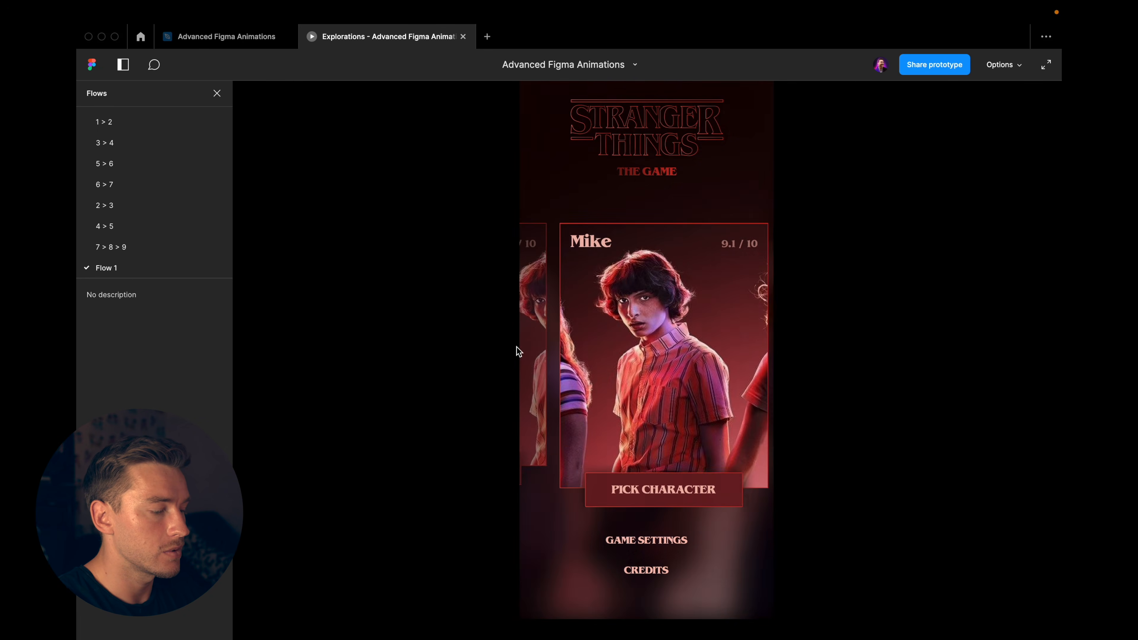
left_click_drag(642, 348, 508, 406)
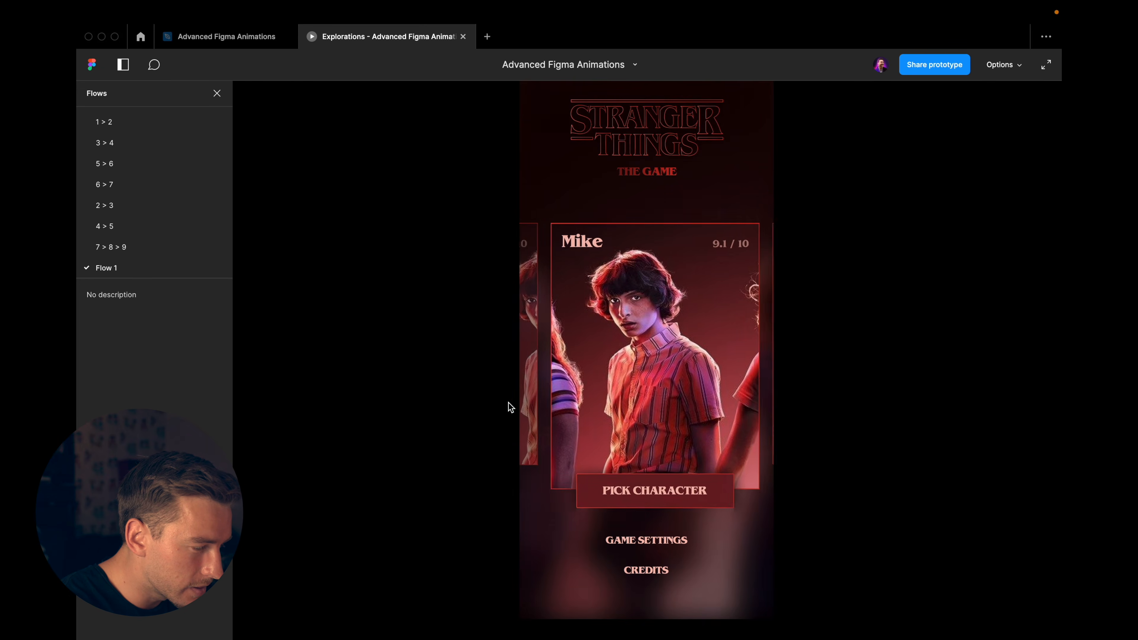
key("ctrl+shift+Tab")
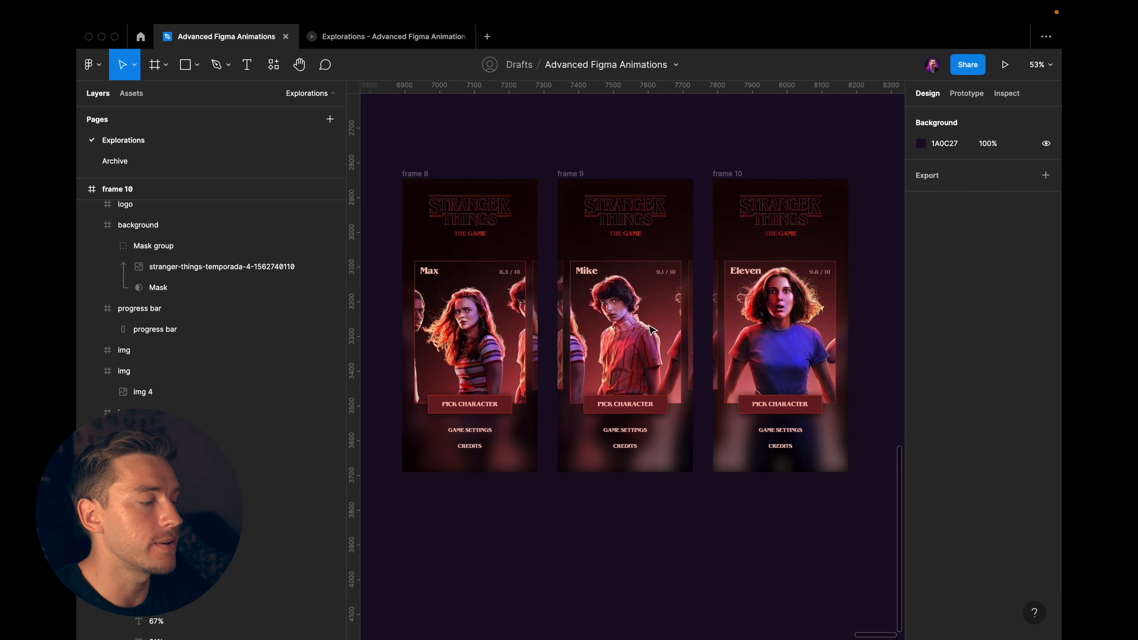
left_click(474, 313)
scroll(473, 311, "up", 4)
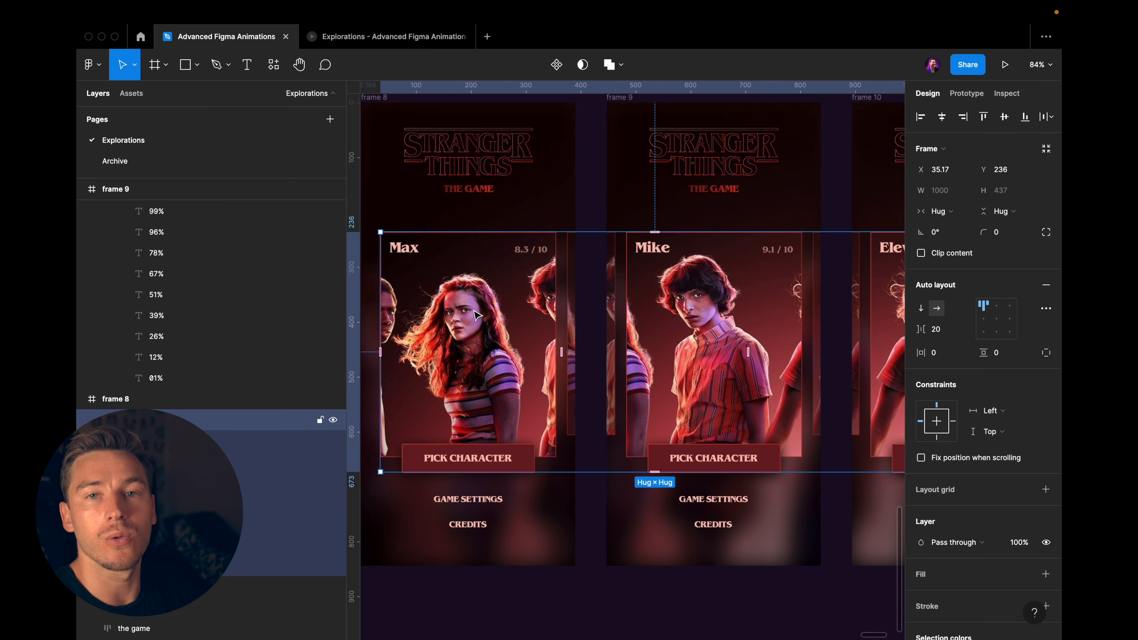
key("super+z")
key("super+z")
key("super+z")
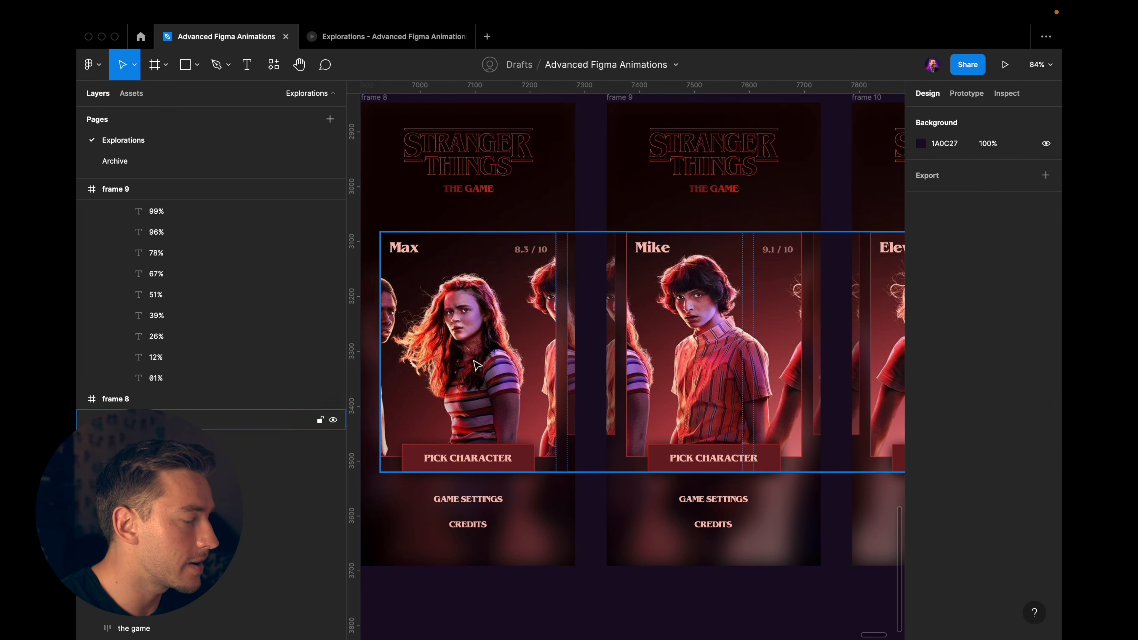
left_click(525, 505, "super")
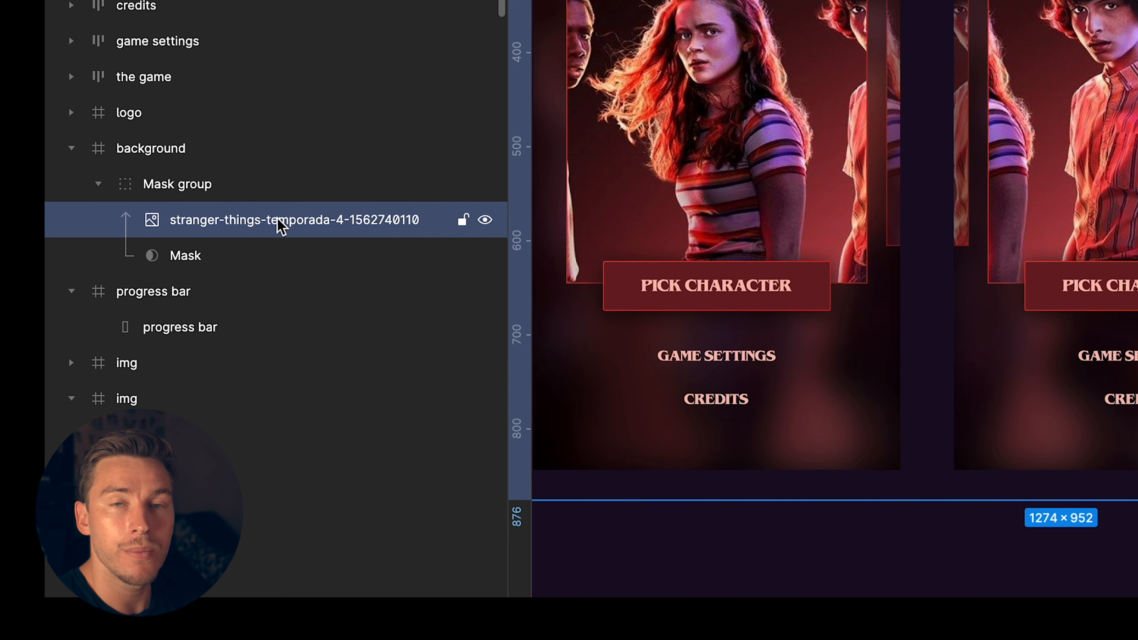
scroll(741, 170, "down", 3)
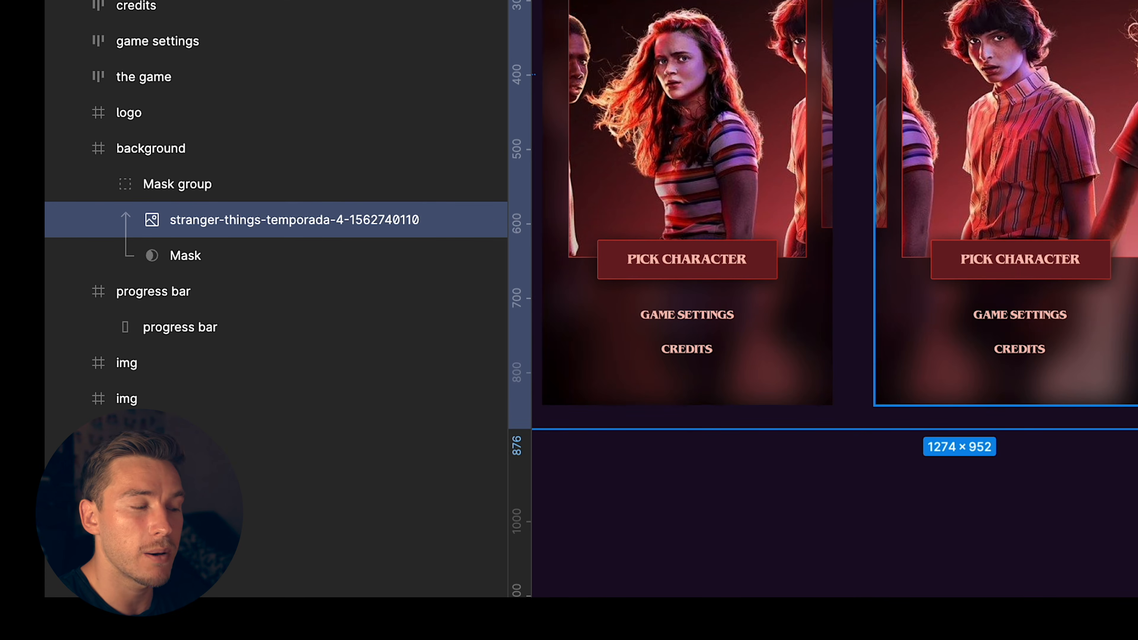
scroll(835, 215, "left", 1)
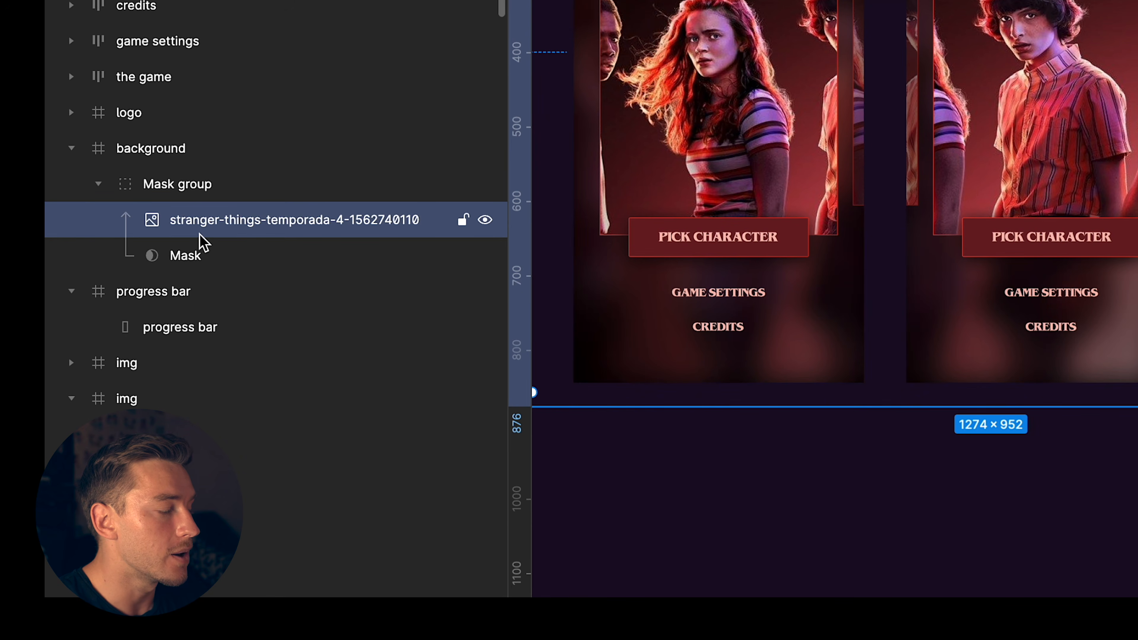
left_click_drag(204, 237, 204, 180)
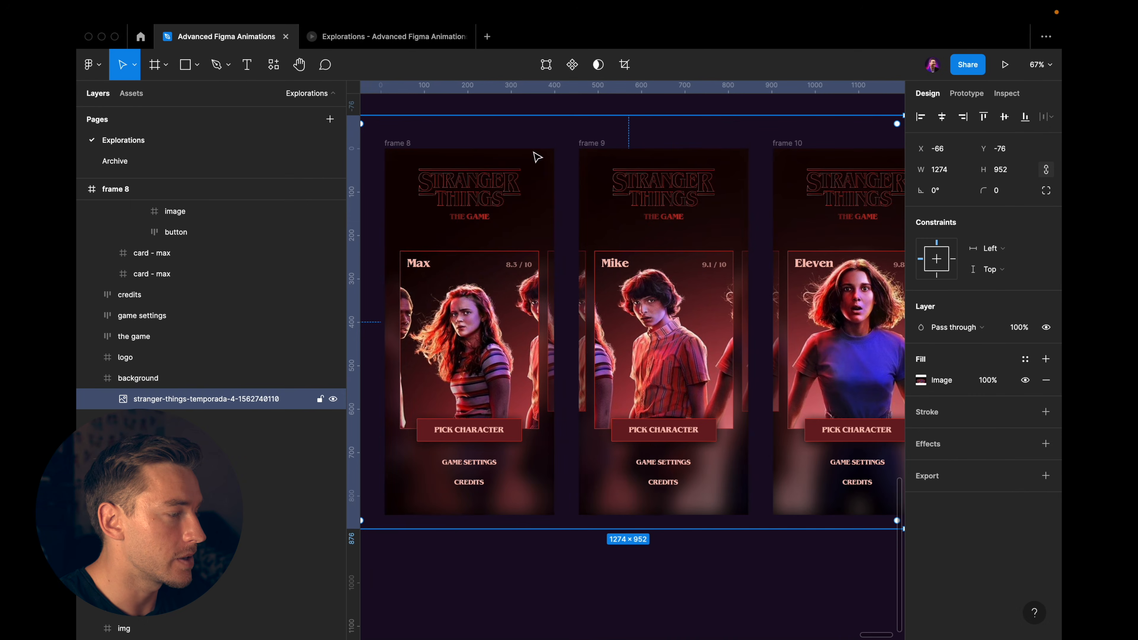
Switch to the prototype preview and test swiping the carousel in both directions from the Mike card
left_click(403, 37)
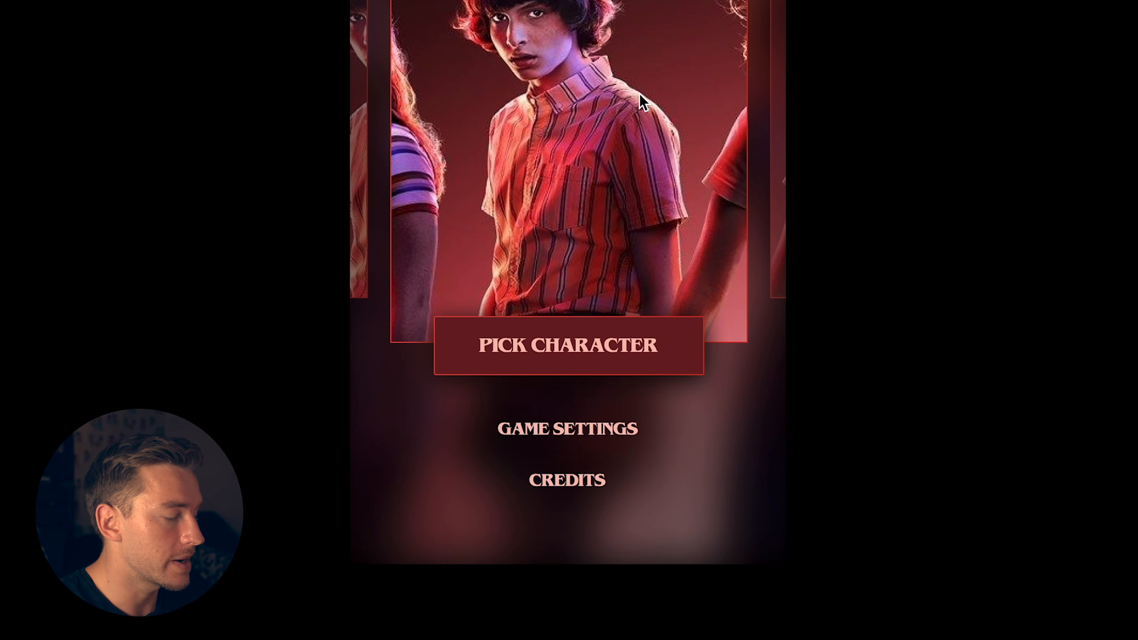
left_click_drag(639, 94, 694, 119)
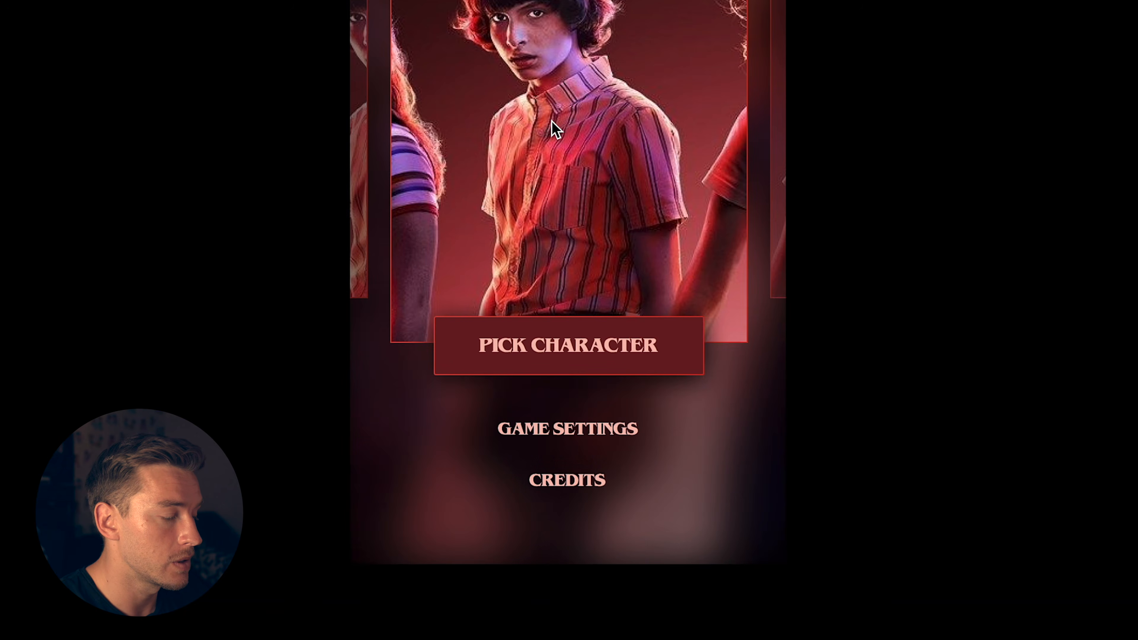
left_click_drag(551, 127, 734, 121)
left_click_drag(505, 135, 448, 168)
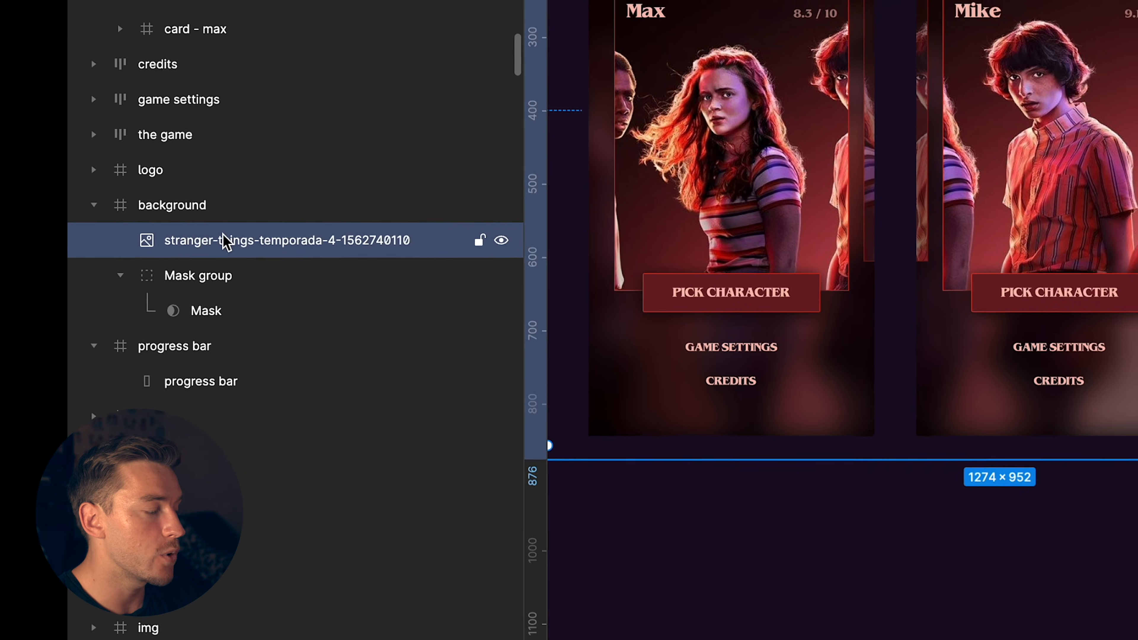
left_click_drag(169, 399, 172, 440)
left_click_drag(231, 296, 228, 298)
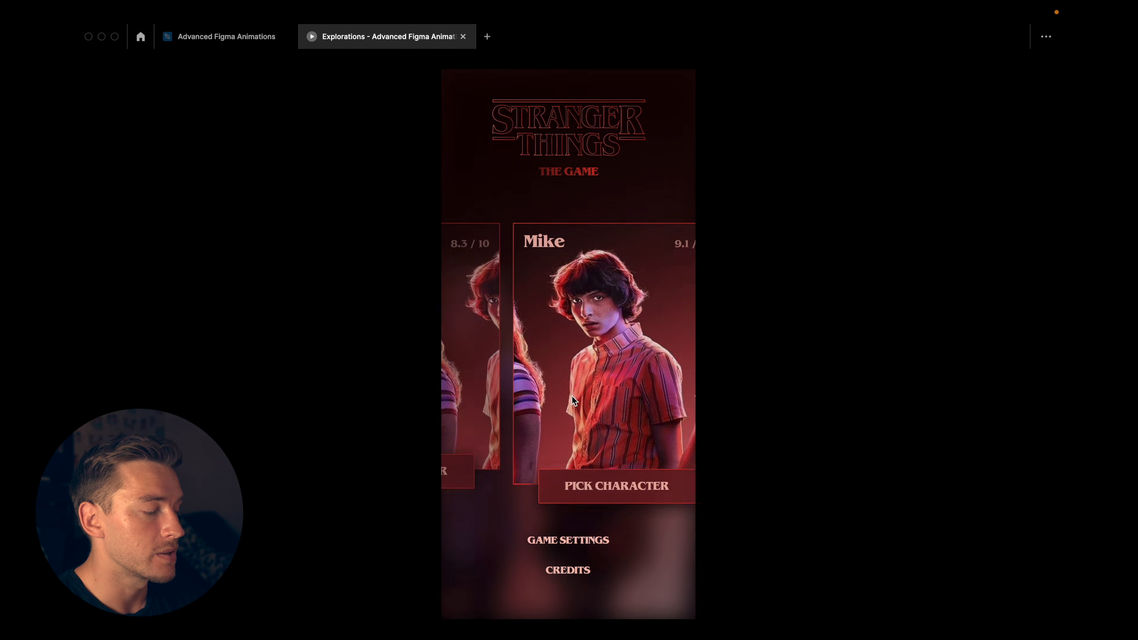
Return from the preview to the design file, deselect the background image and bring frames 8 to 10 into view
left_click(275, 44)
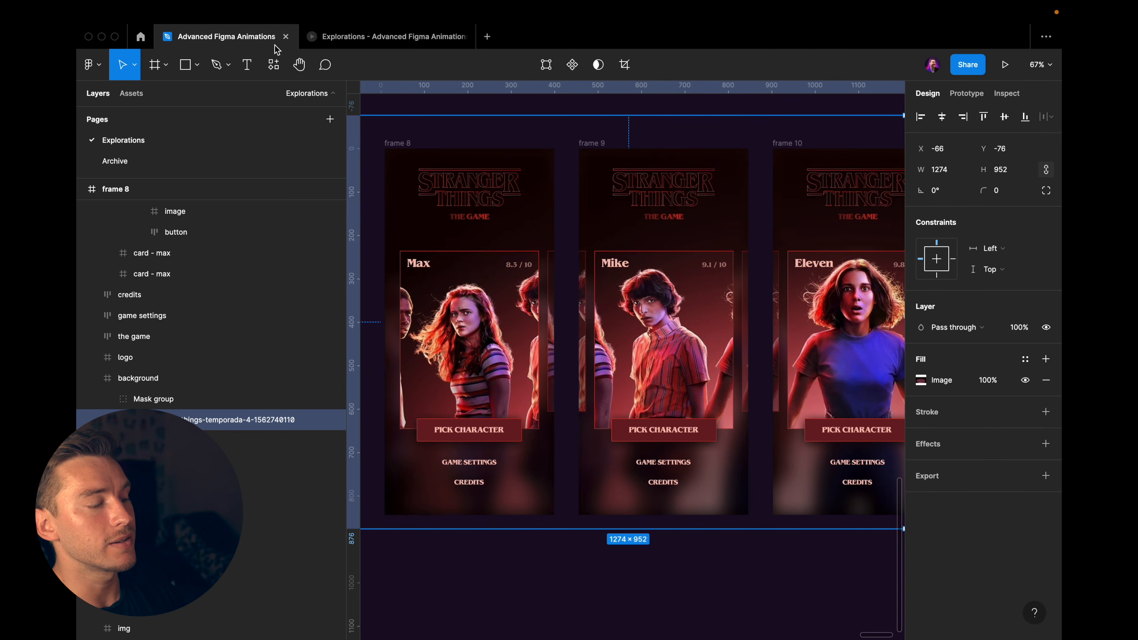
scroll(662, 219, "down", 4)
left_click(637, 176)
scroll(636, 174, "up", 3)
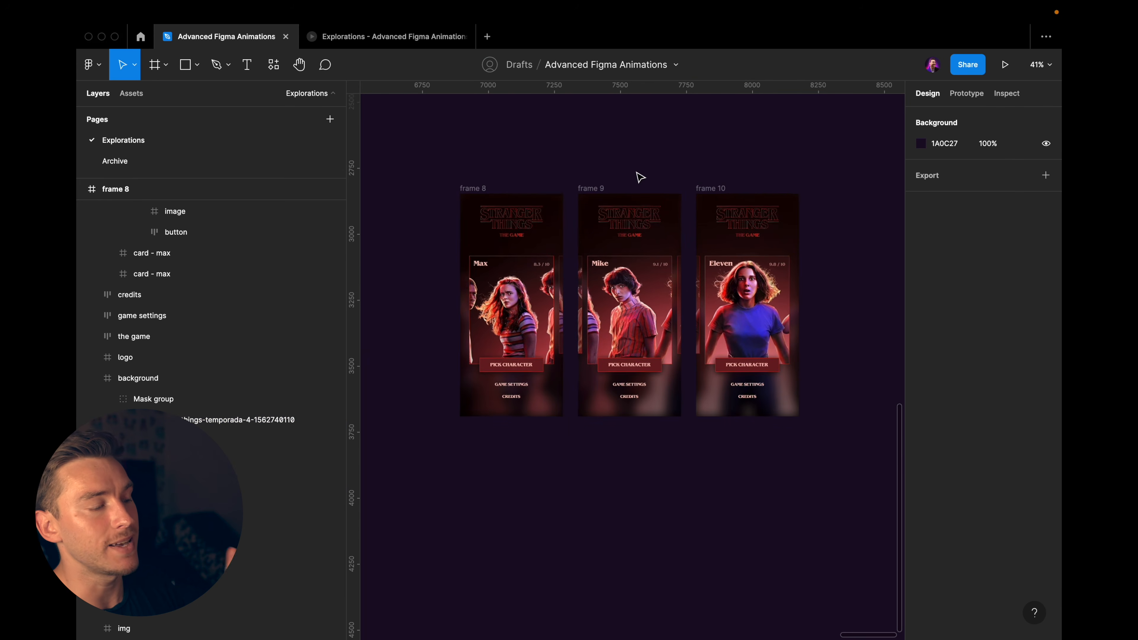
scroll(640, 177, "down", 1)
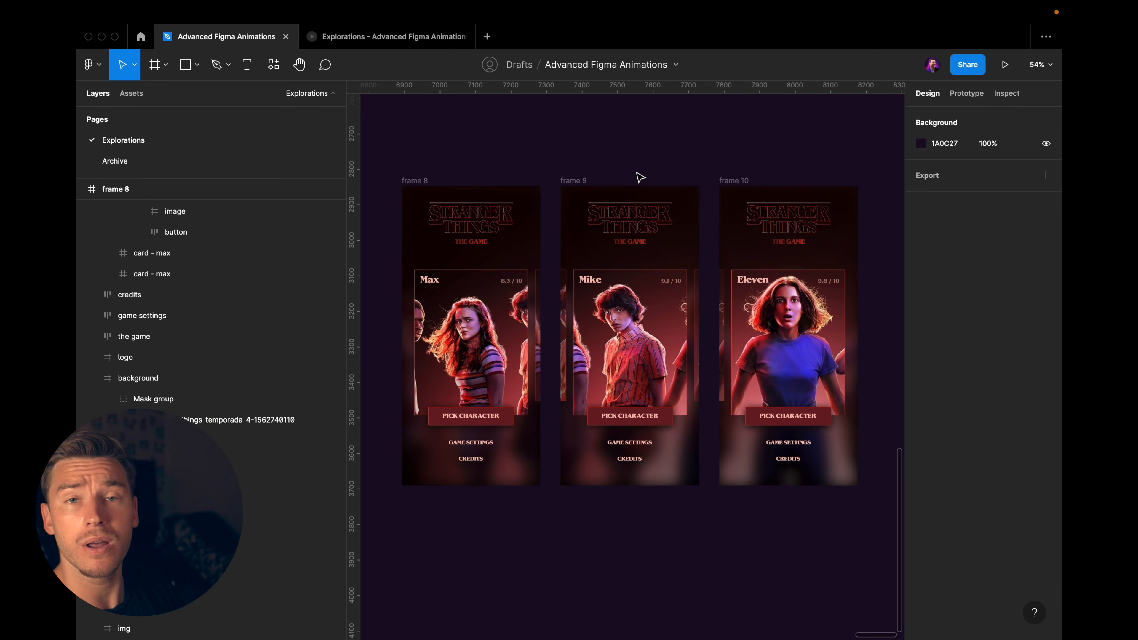